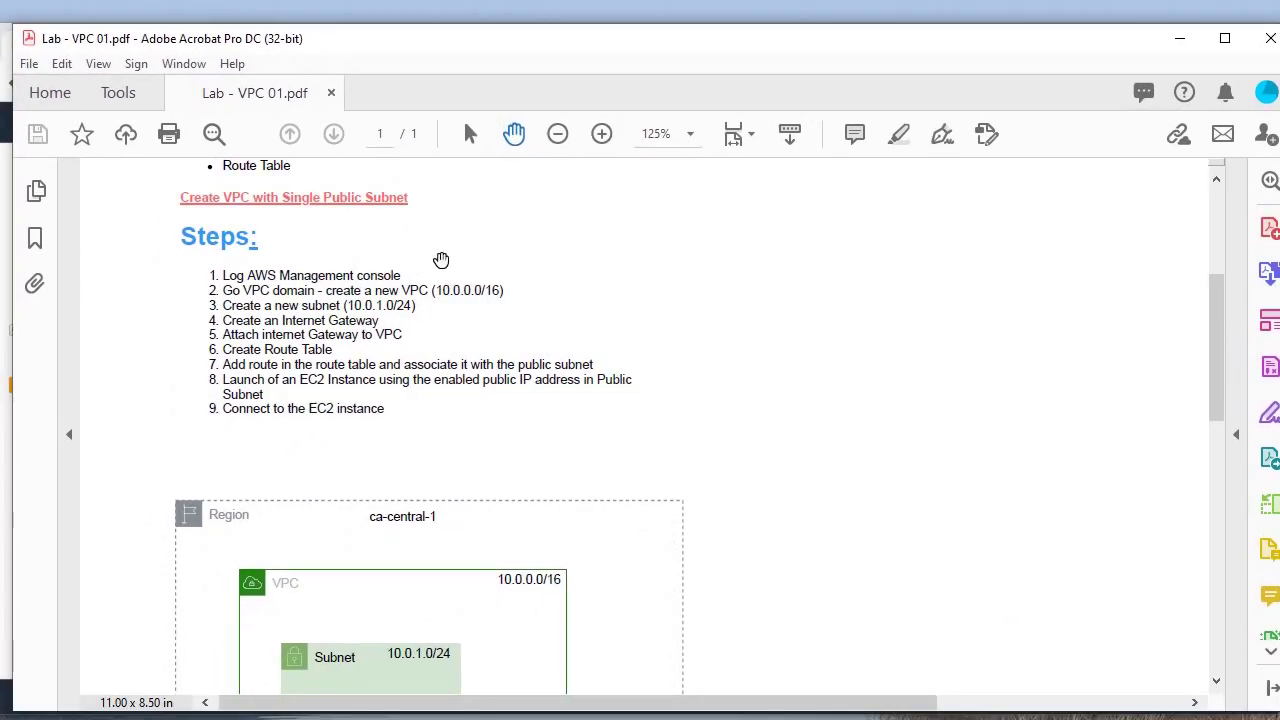
# Review the lab's steps and the network diagram covering the VPC, subnet, route table and internet gateway.
pyautogui.scroll(-3, 518, 396)
pyautogui.scroll(-3, 518, 396)
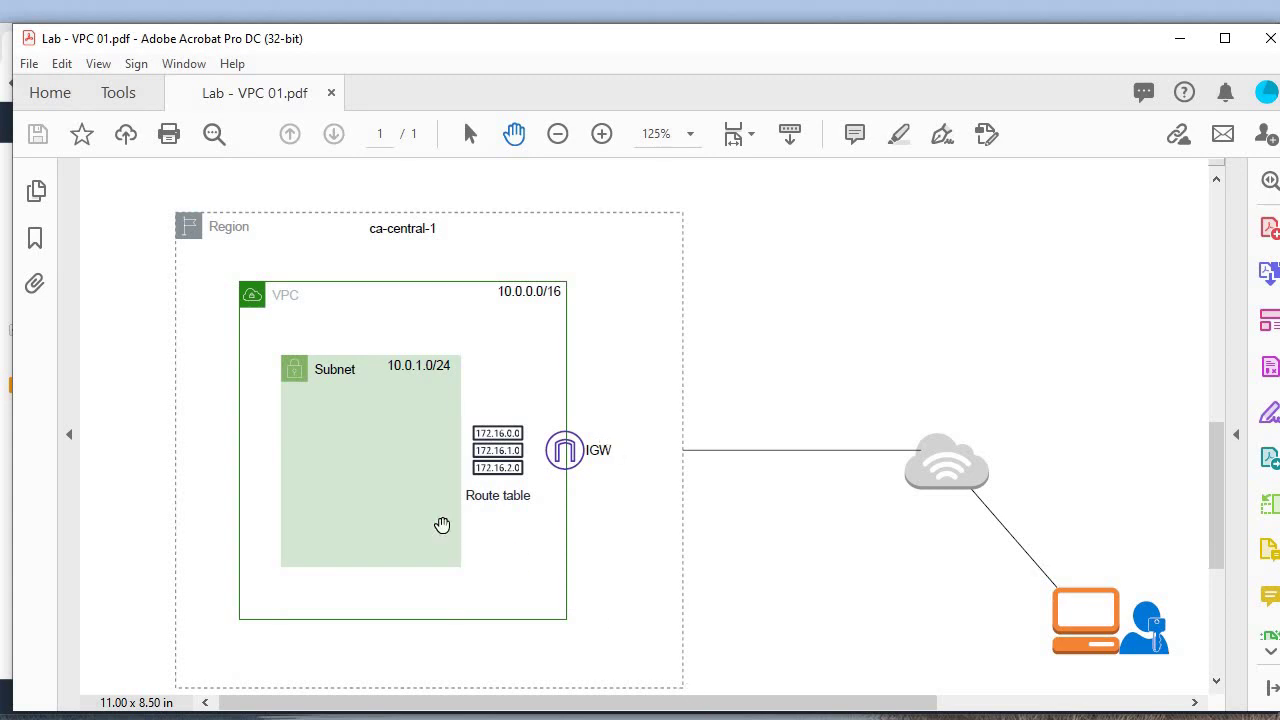
pyautogui.scroll(1, 385, 500)
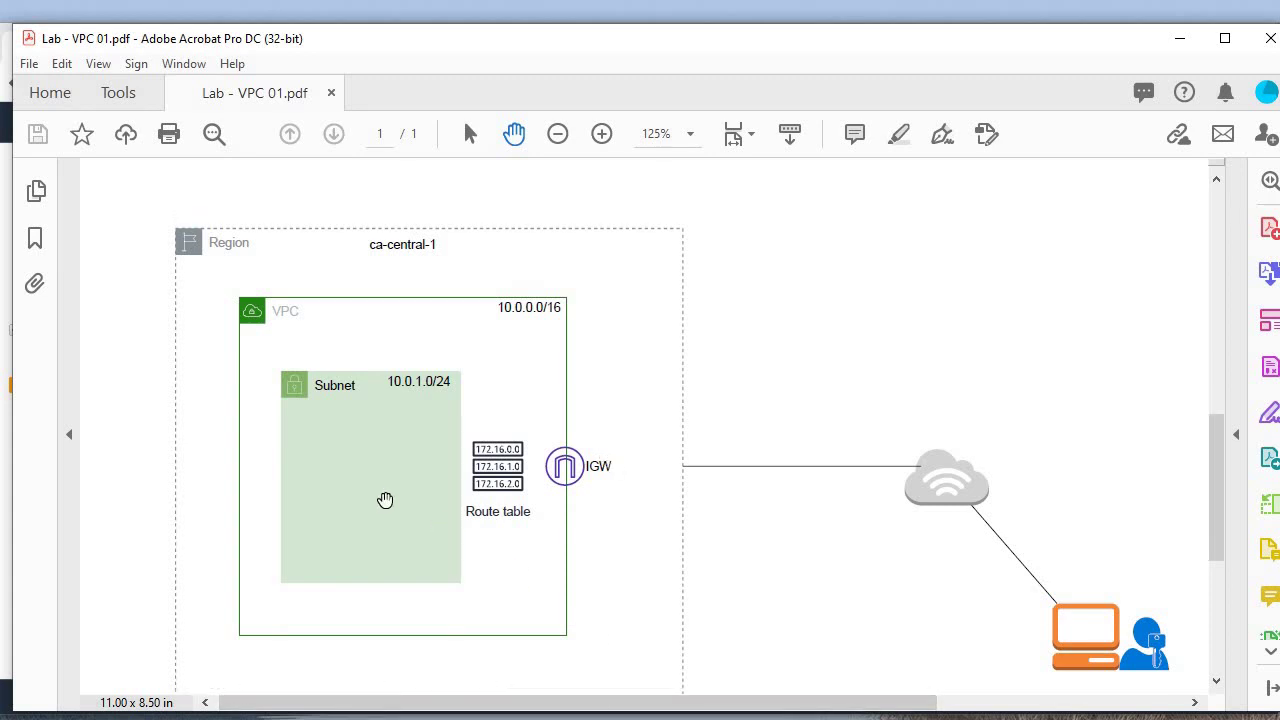
pyautogui.scroll(1, 405, 510)
pyautogui.scroll(-1, 395, 510)
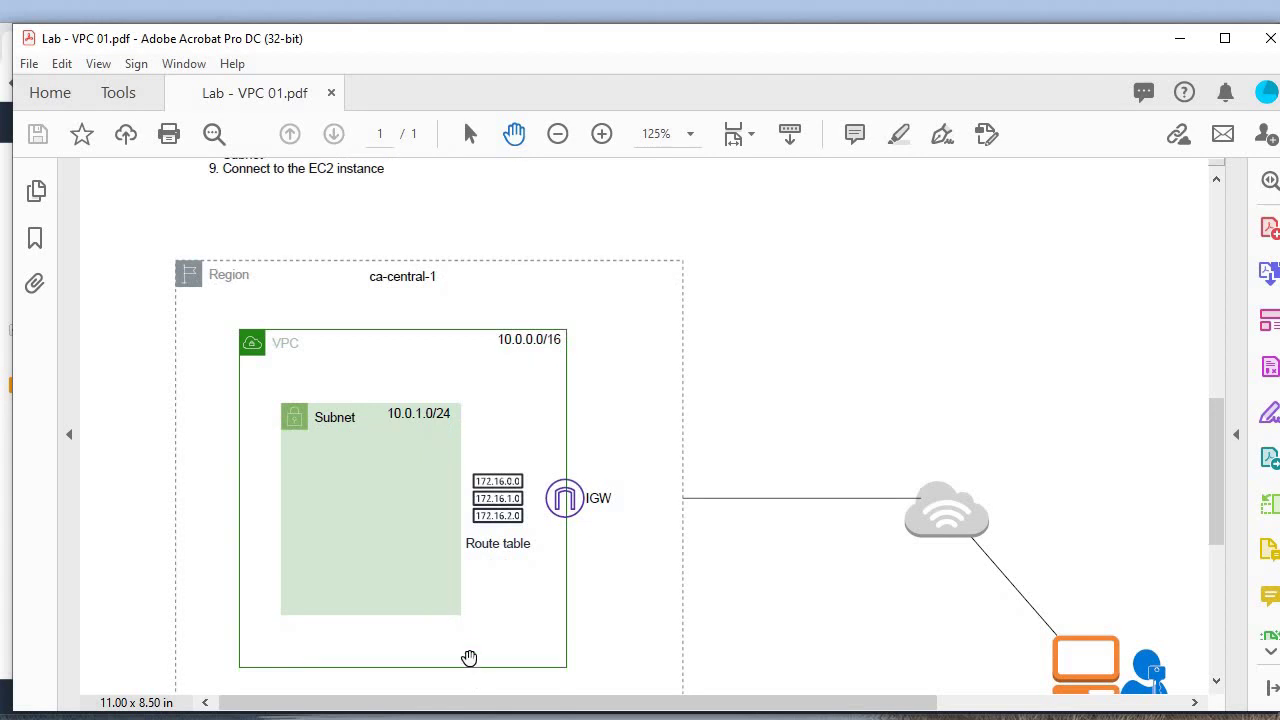
pyautogui.scroll(3, 469, 657)
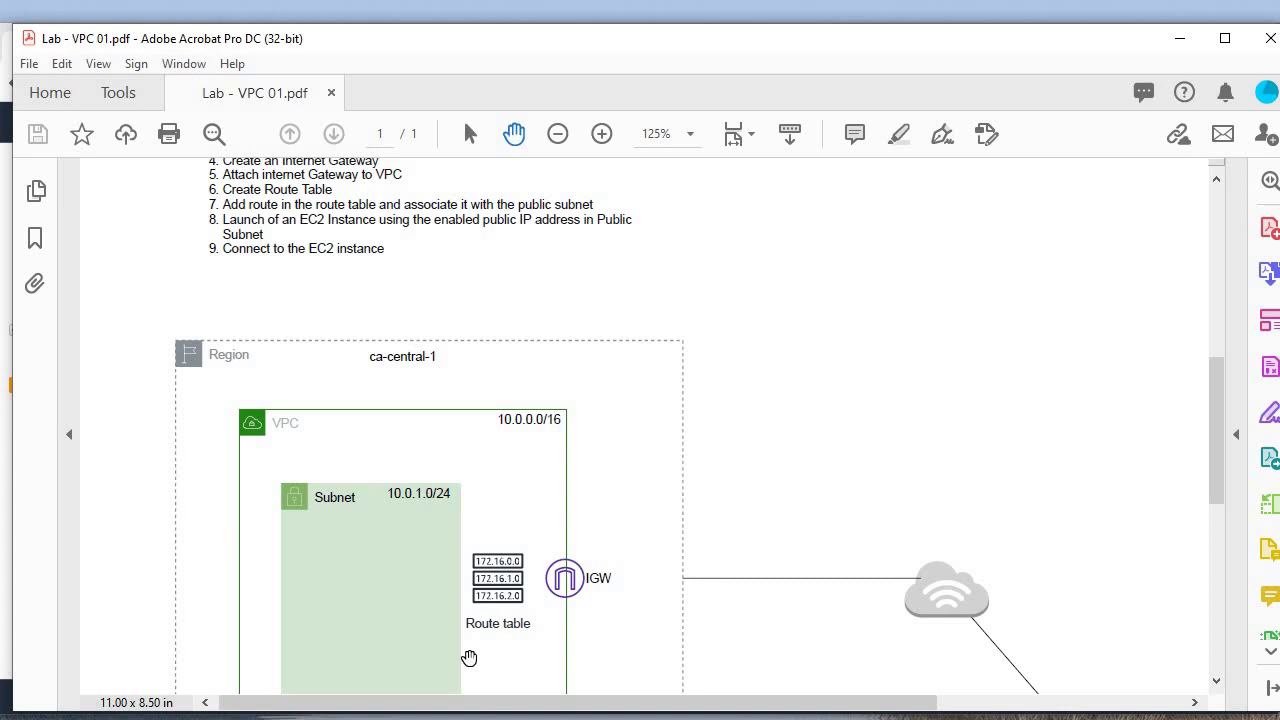
pyautogui.scroll(7, 469, 657)
pyautogui.scroll(-10, 469, 657)
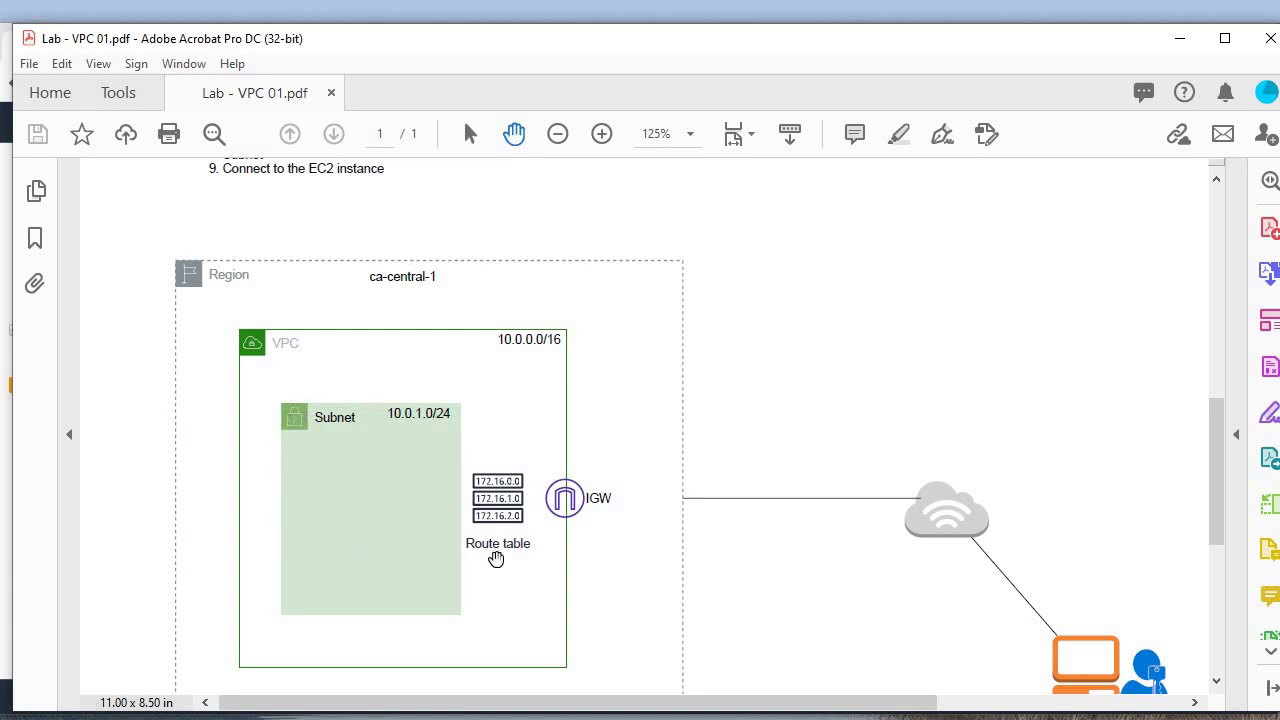
pyautogui.scroll(1, 494, 557)
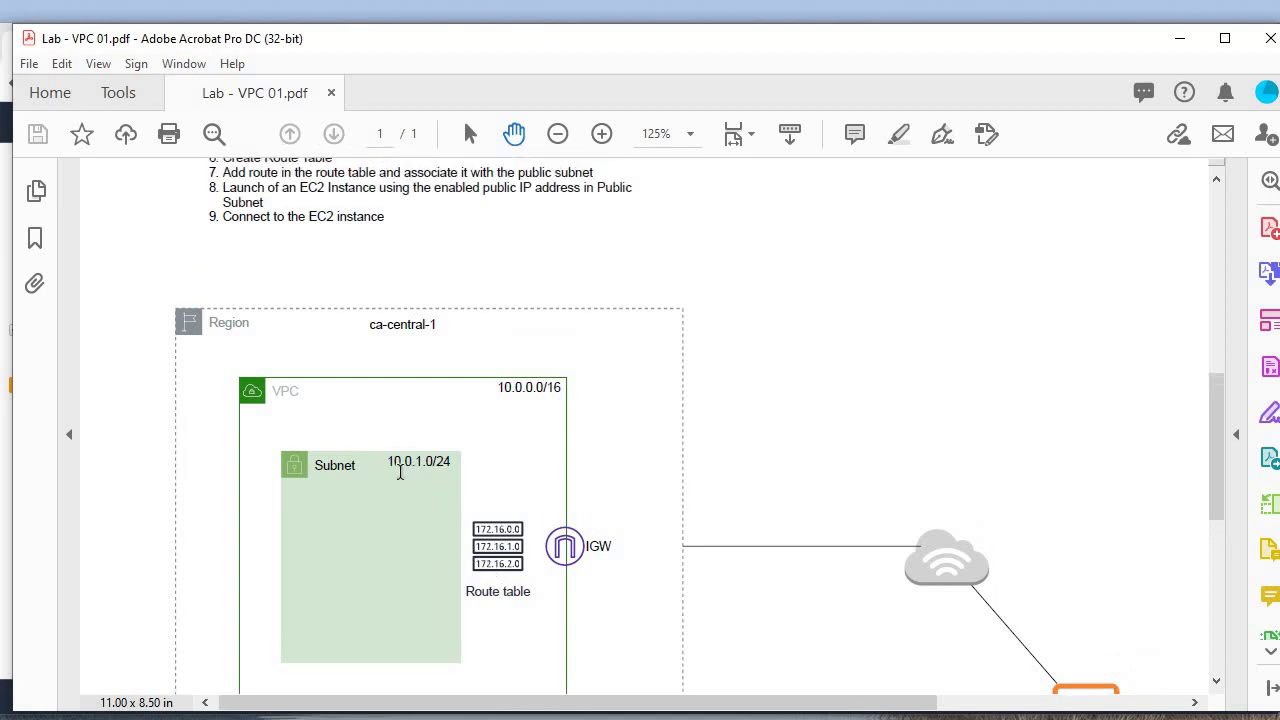
pyautogui.scroll(-1, 414, 606)
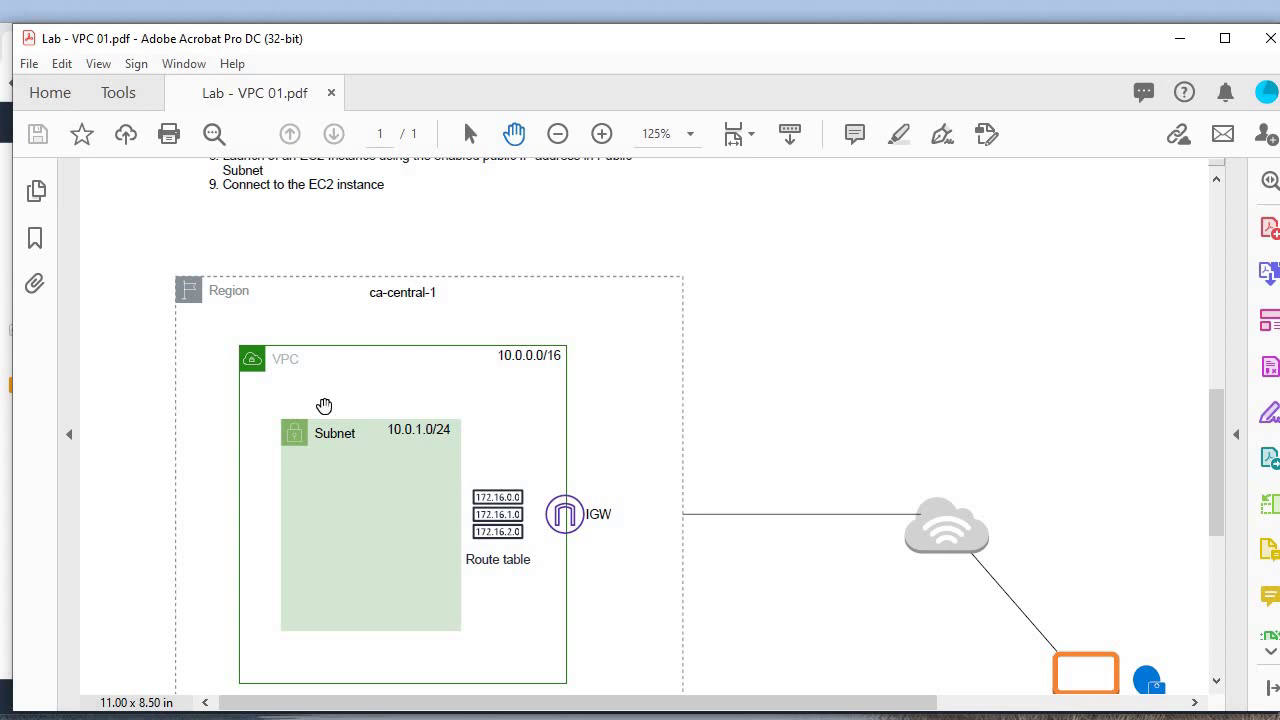
pyautogui.scroll(1, 394, 469)
pyautogui.scroll(-1, 396, 472)
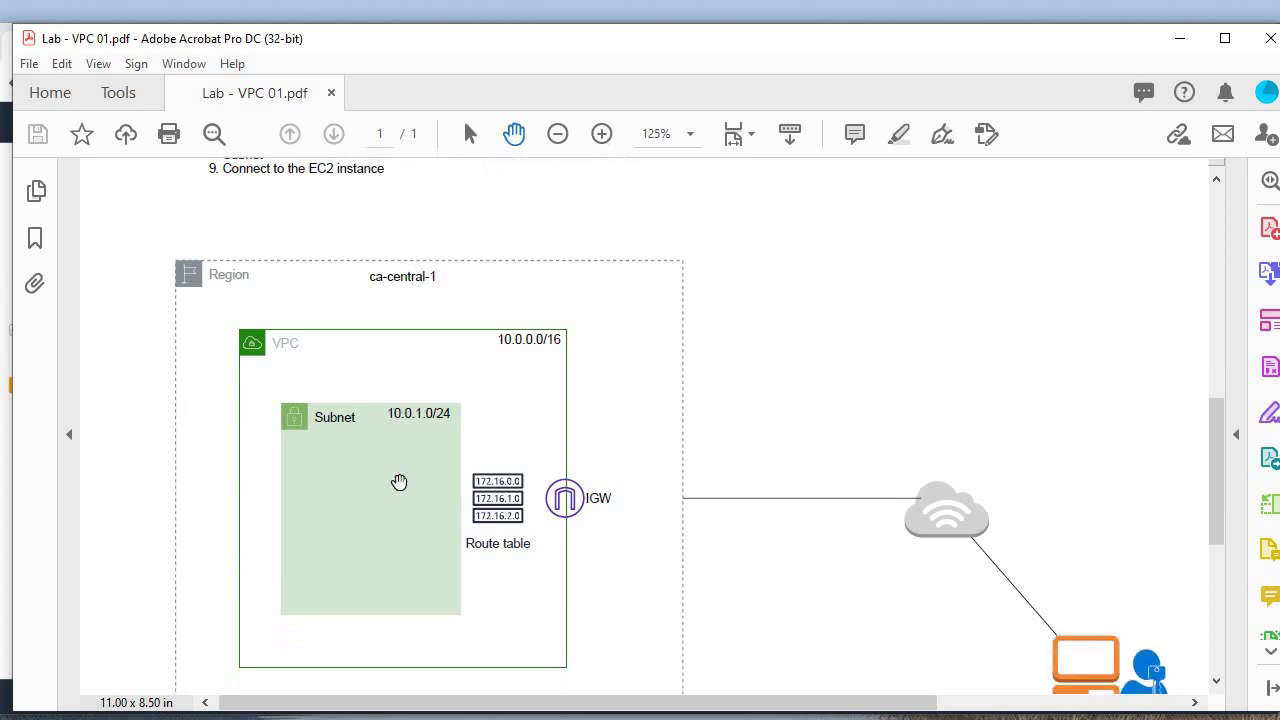
pyautogui.scroll(-1, 399, 482)
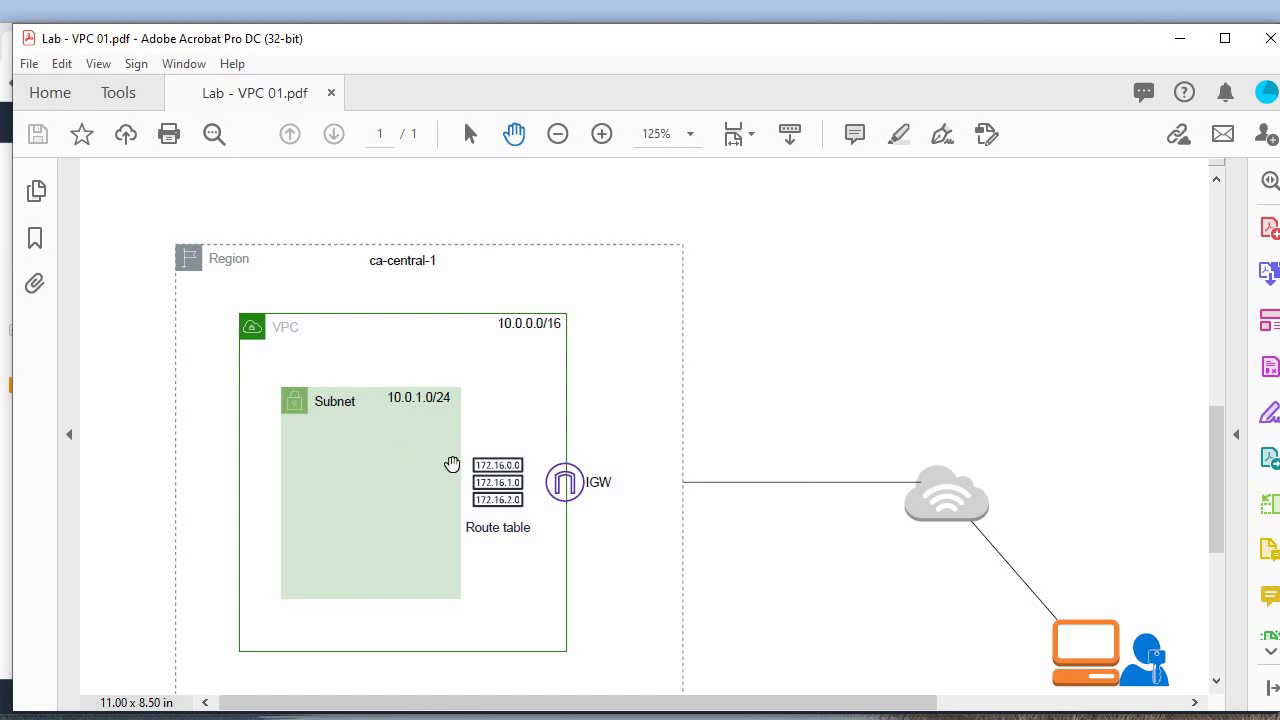
pyautogui.scroll(-1, 452, 465)
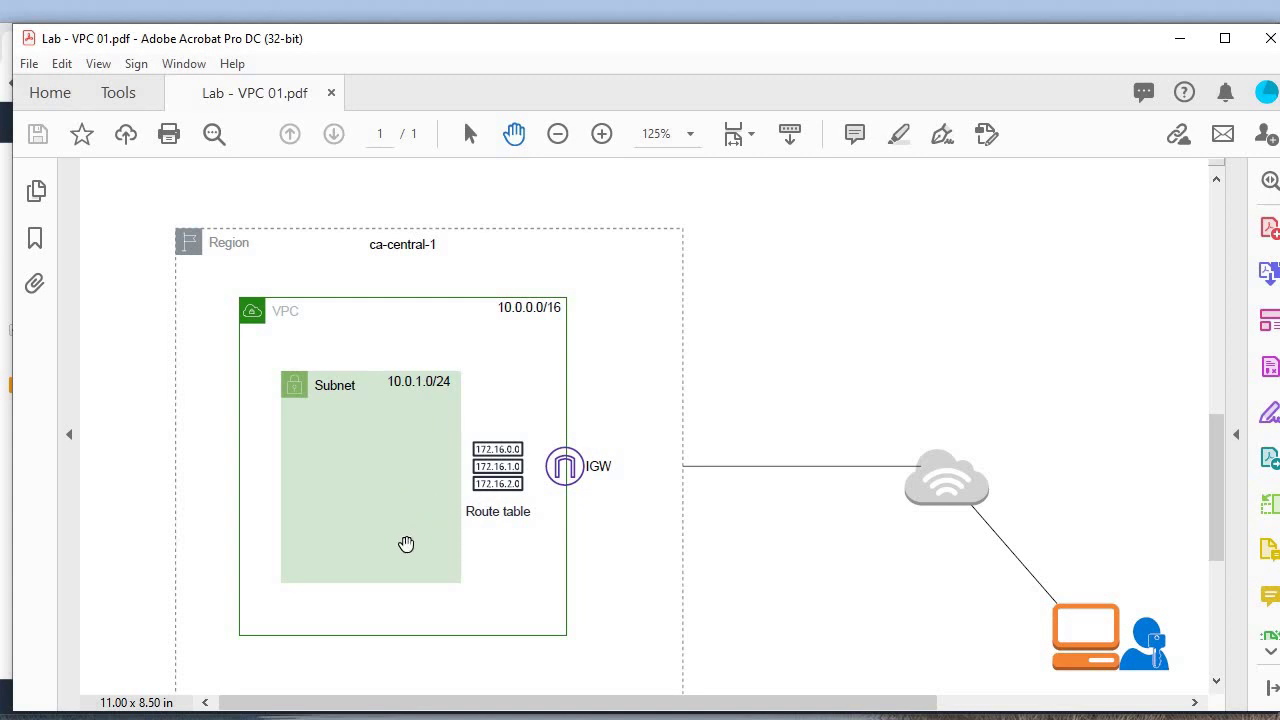
pyautogui.scroll(2, 405, 545)
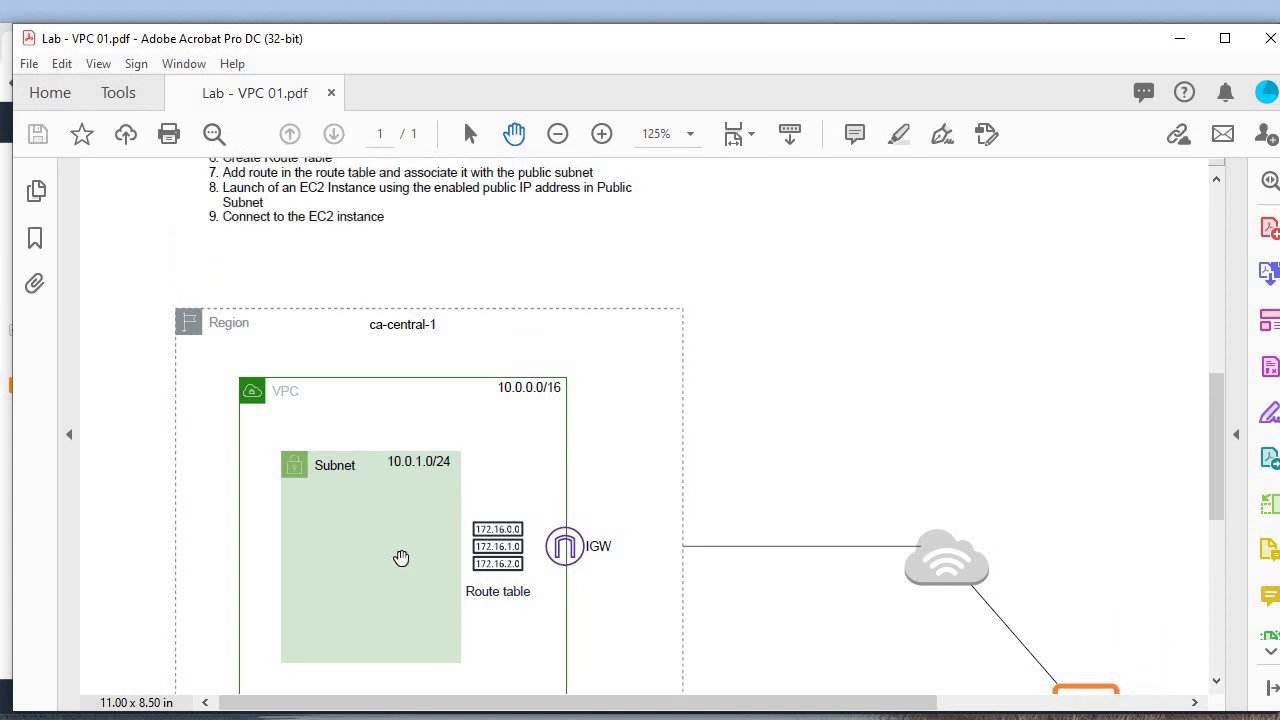
pyautogui.scroll(4, 402, 553)
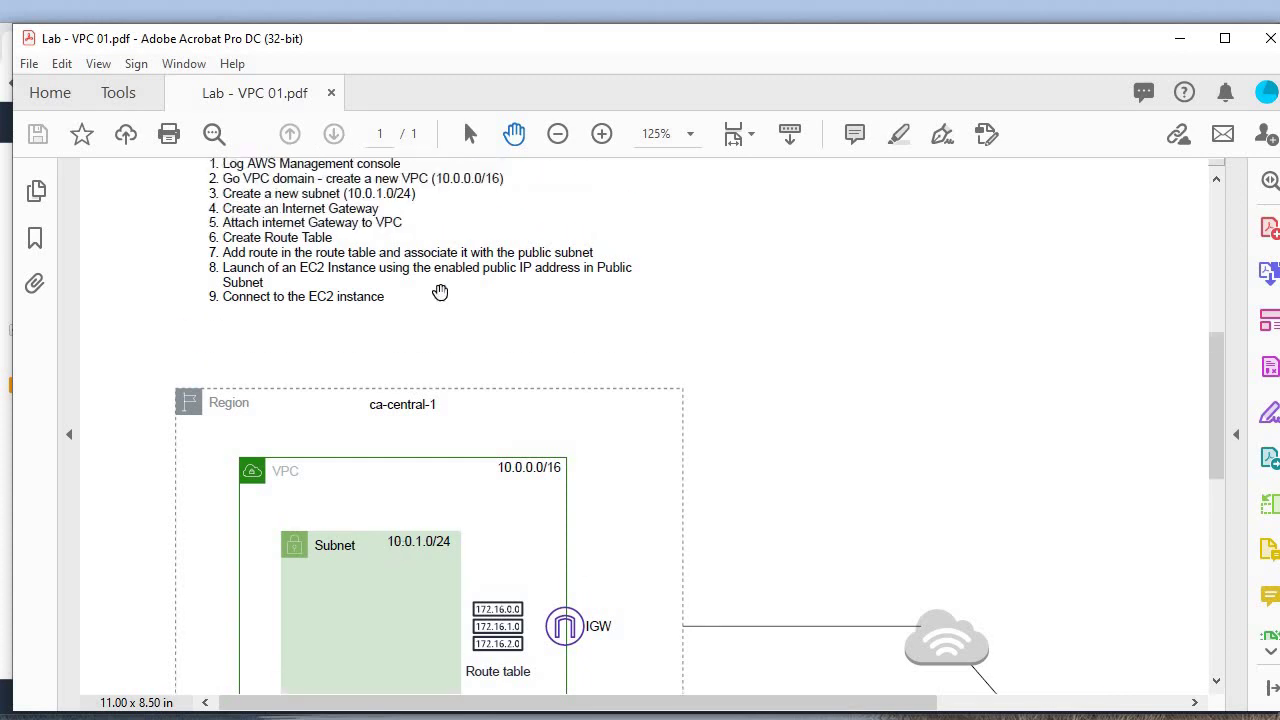
# Switch to the AWS VPC console in the browser and review the existing DemoVPC and its DemoVPCSubnet.
pyautogui.moveTo(384, 50); pyautogui.dragTo(100, 719)
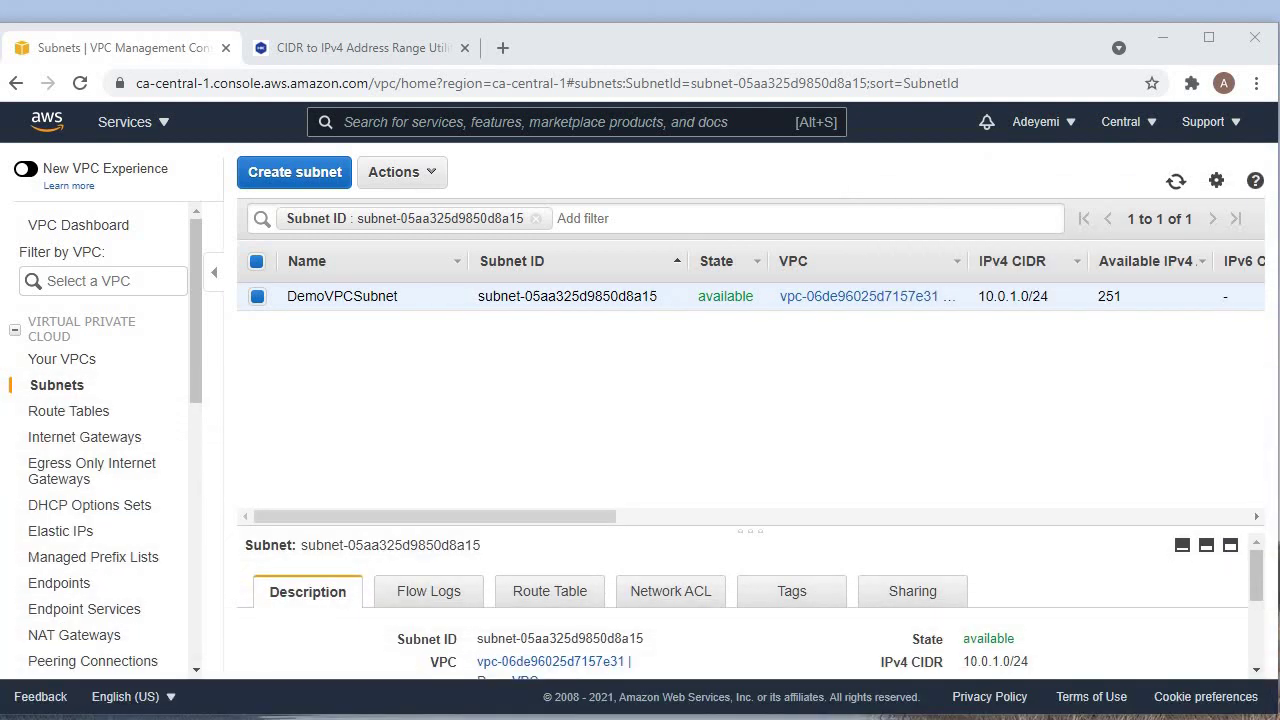
pyautogui.click(52, 361)
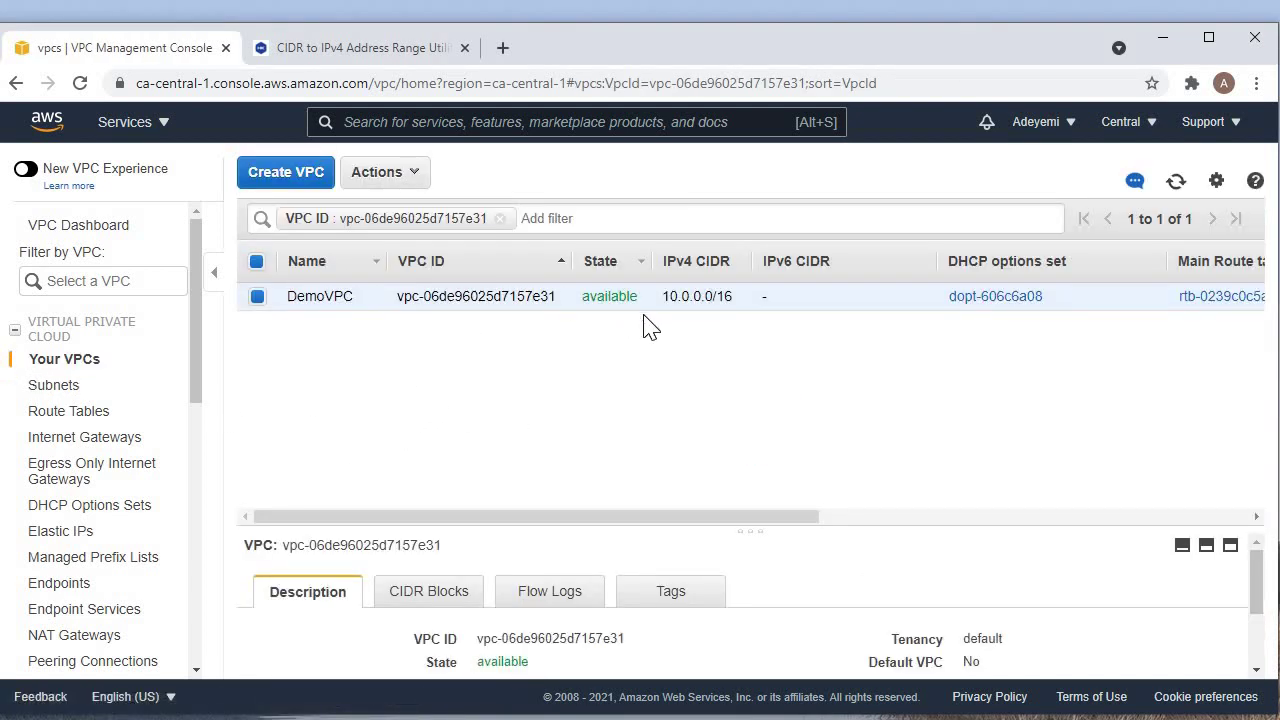
pyautogui.click(55, 390)
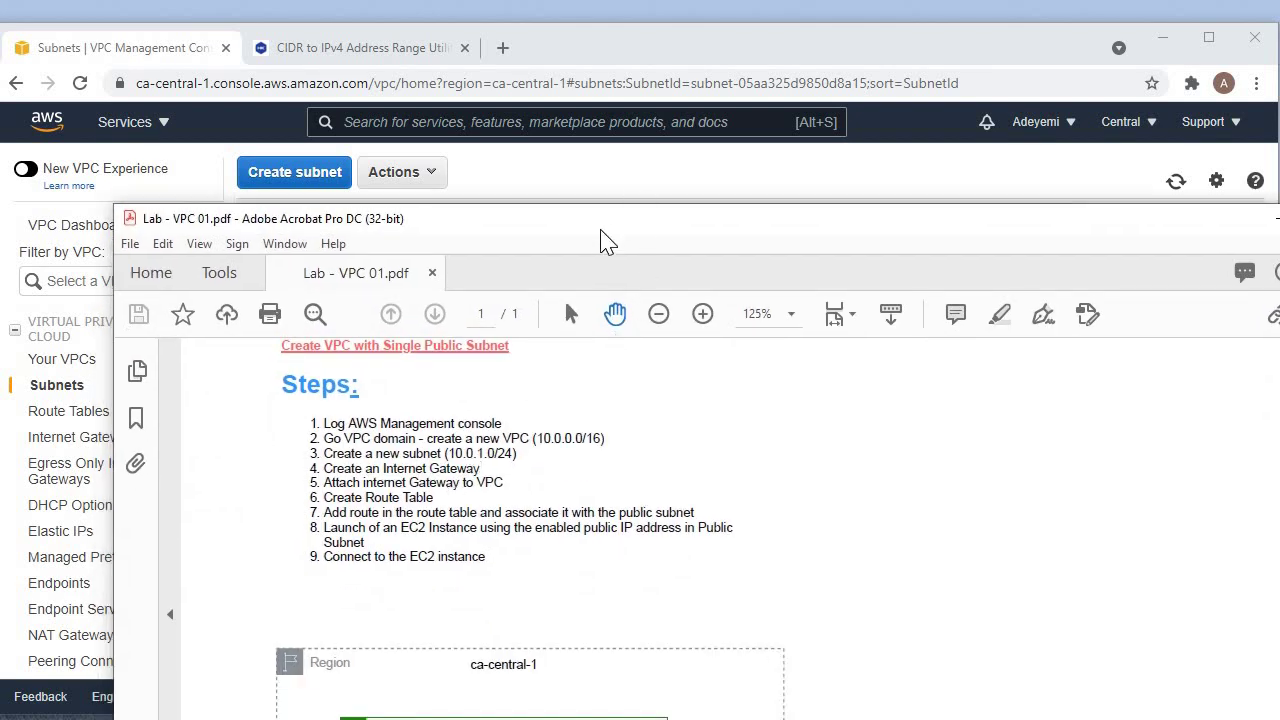
pyautogui.moveTo(601, 228); pyautogui.dragTo(480, 719)
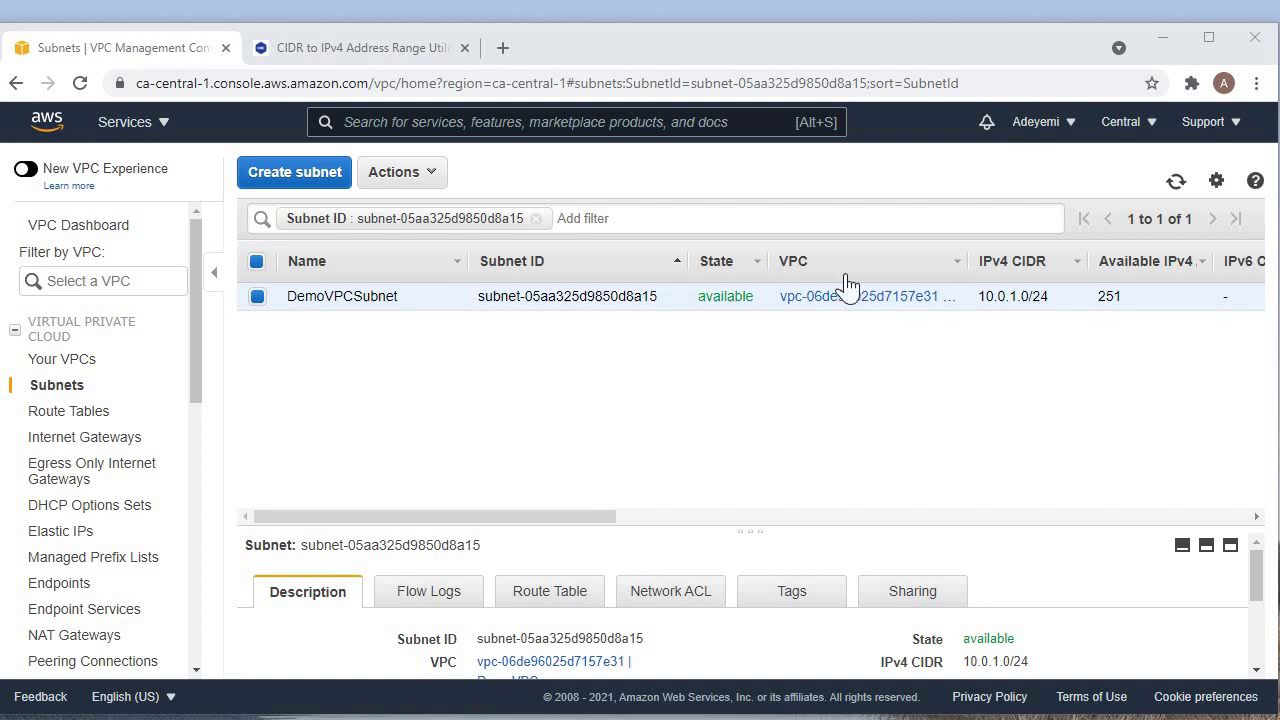
# Open the list of internet gateways, dismissing its notification, and enlarge the details area of the existing gateway.
pyautogui.click(72, 440)
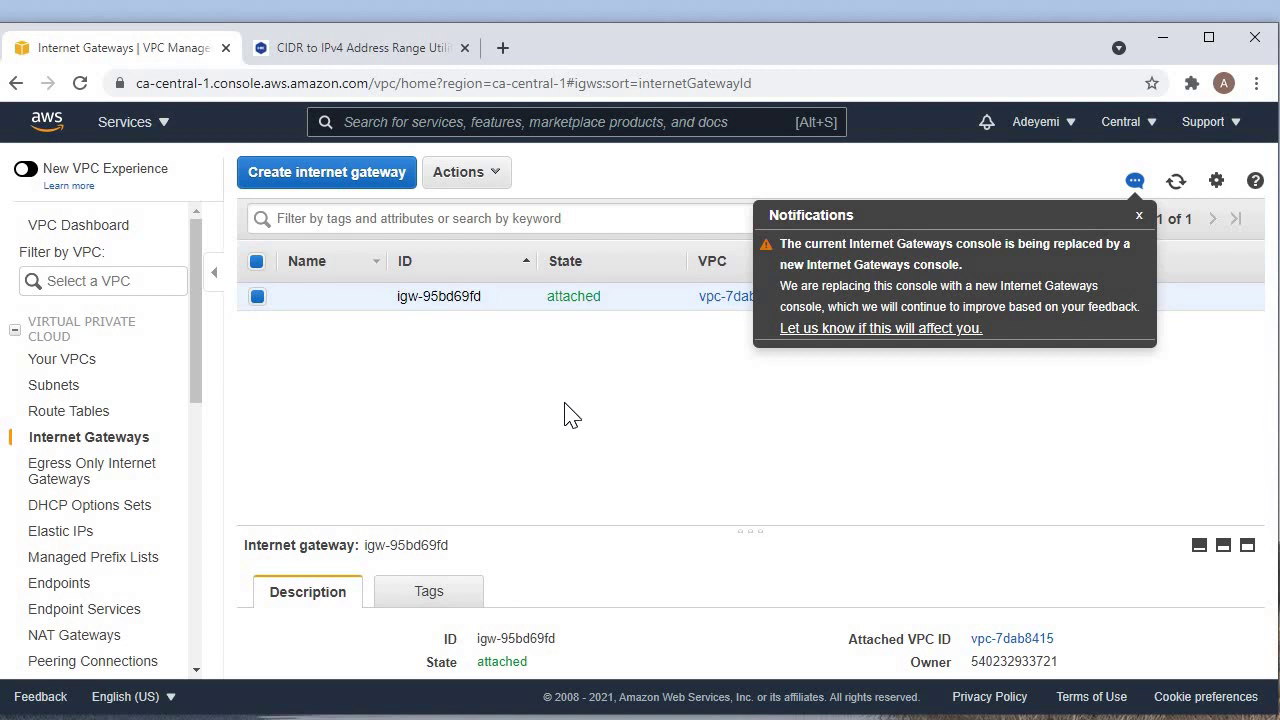
pyautogui.click(1139, 217)
pyautogui.click(46, 443)
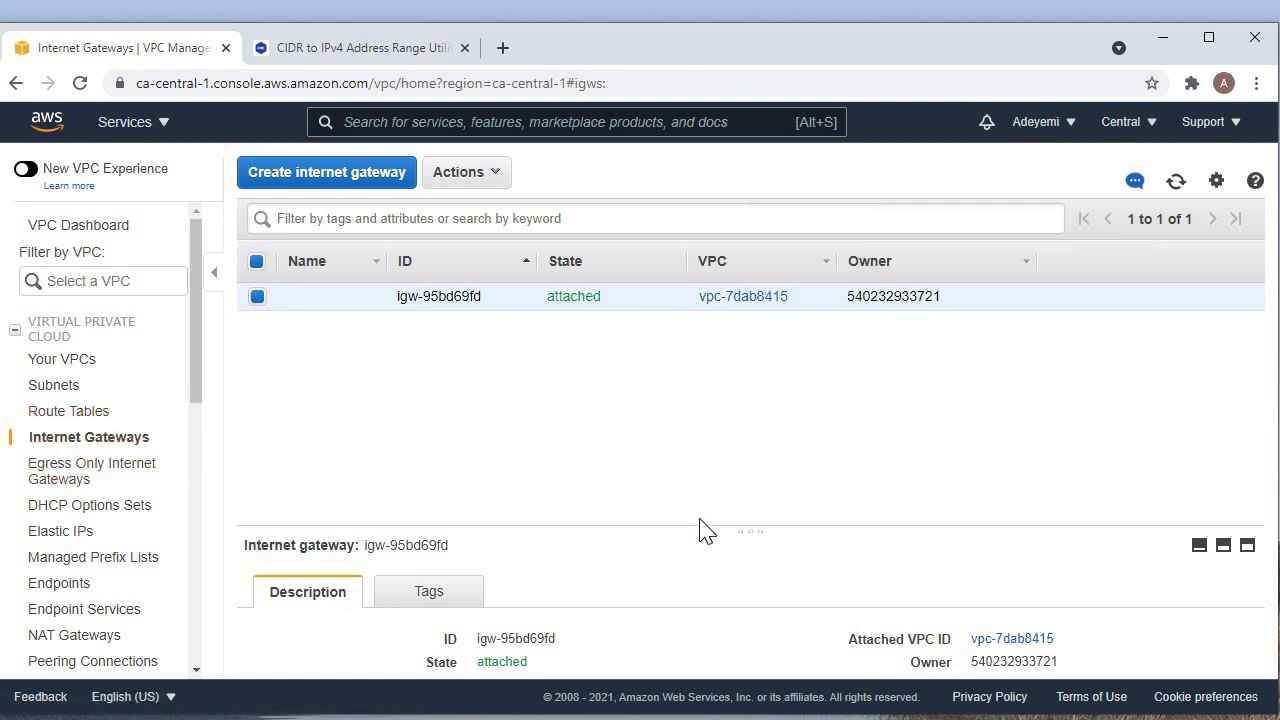
pyautogui.moveTo(749, 528); pyautogui.dragTo(800, 418)
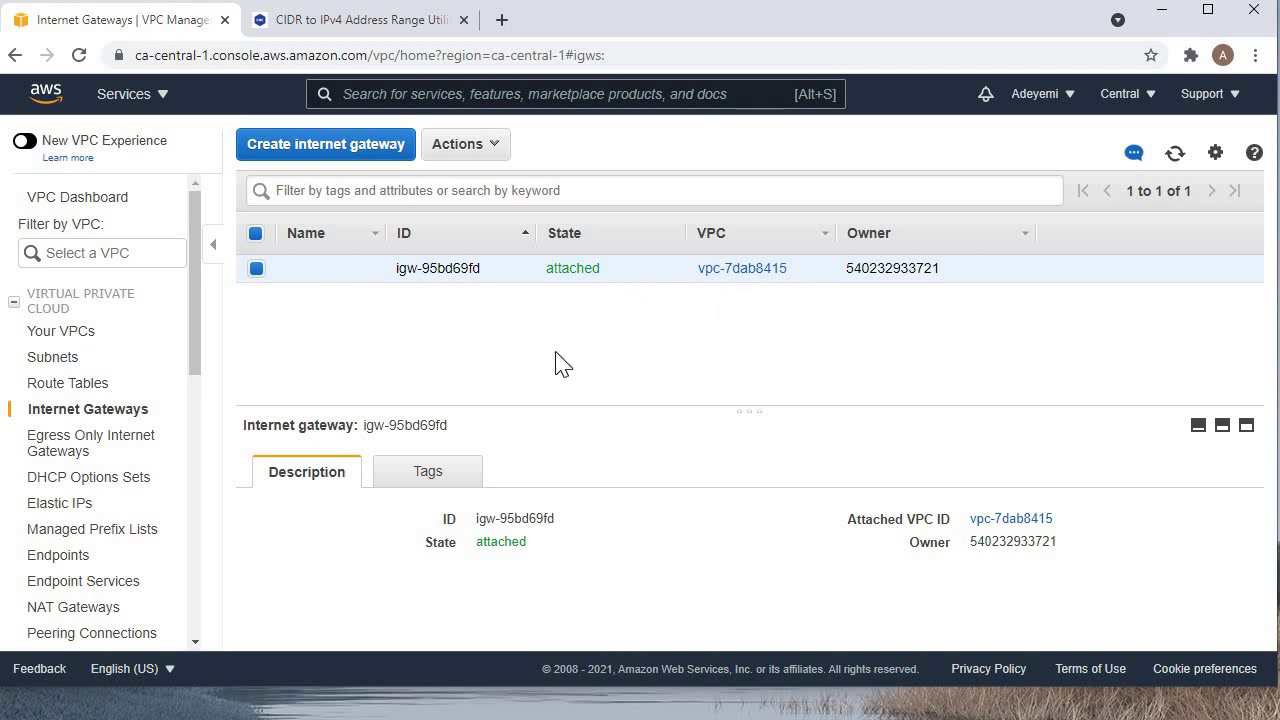
pyautogui.click(447, 492)
# Create a new internet gateway with the name tag DemoIGW.
pyautogui.click(304, 148)
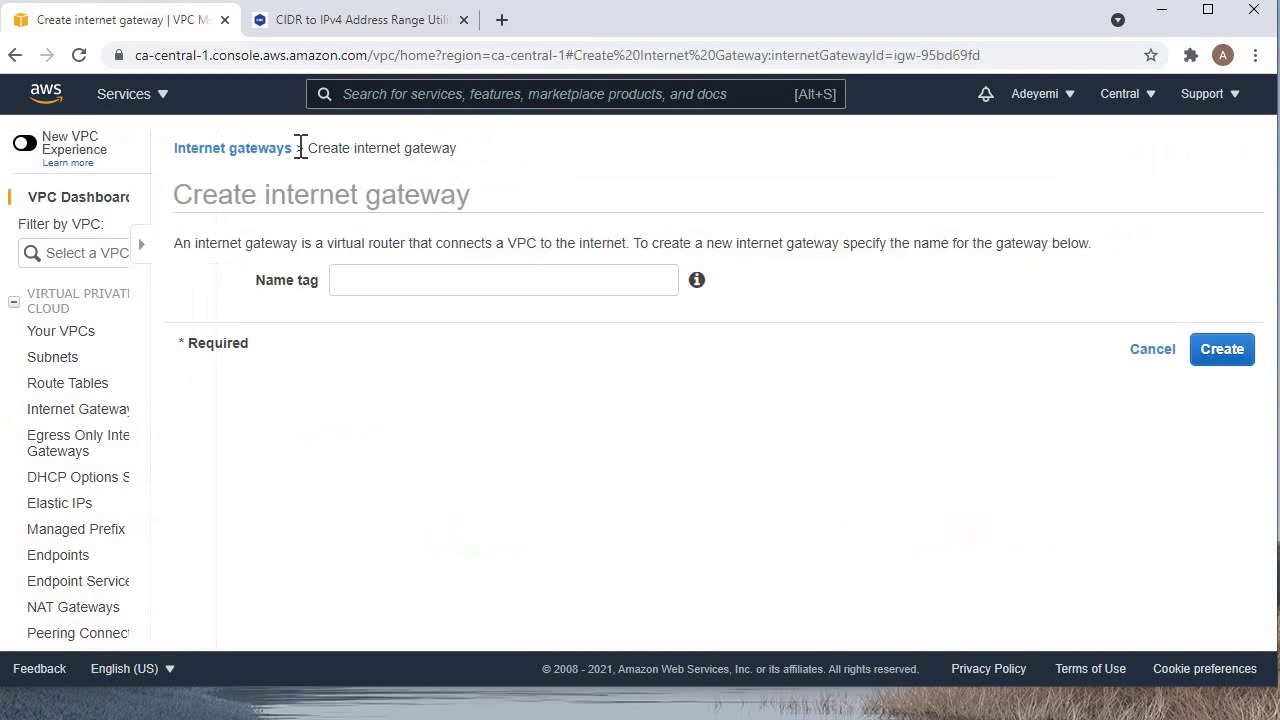
pyautogui.click(270, 283)
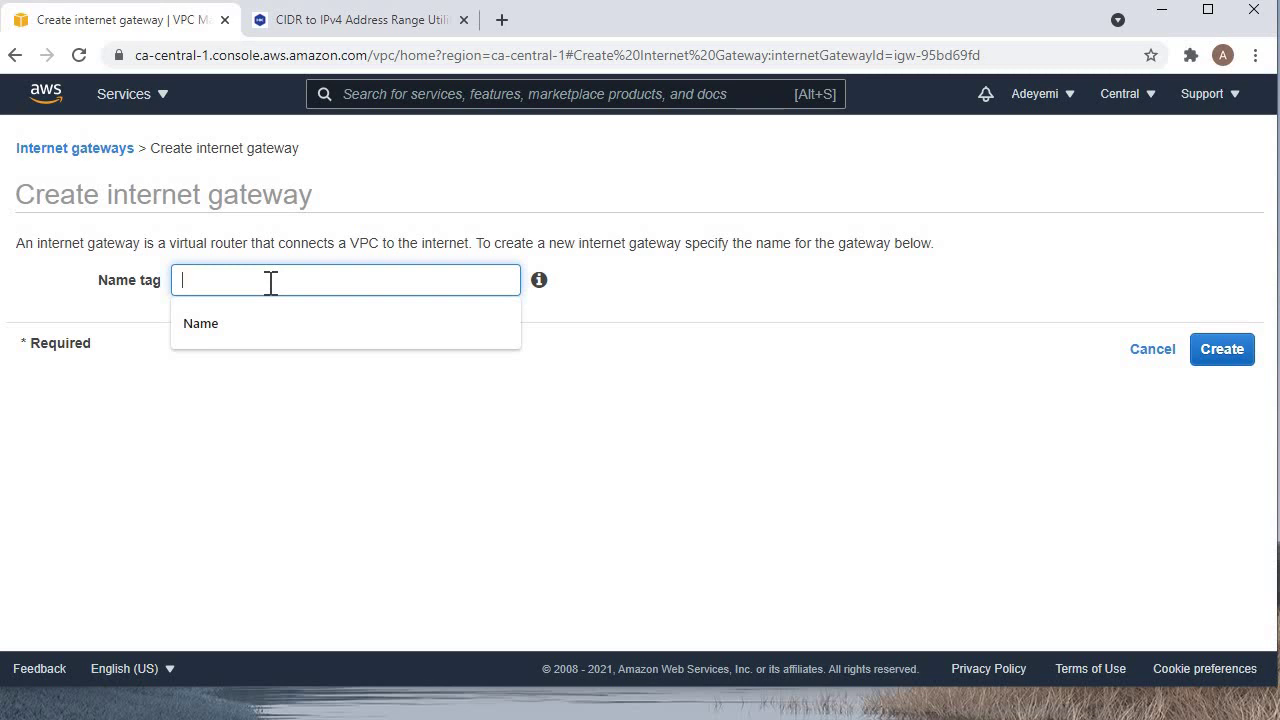
pyautogui.write('DemoIGW')
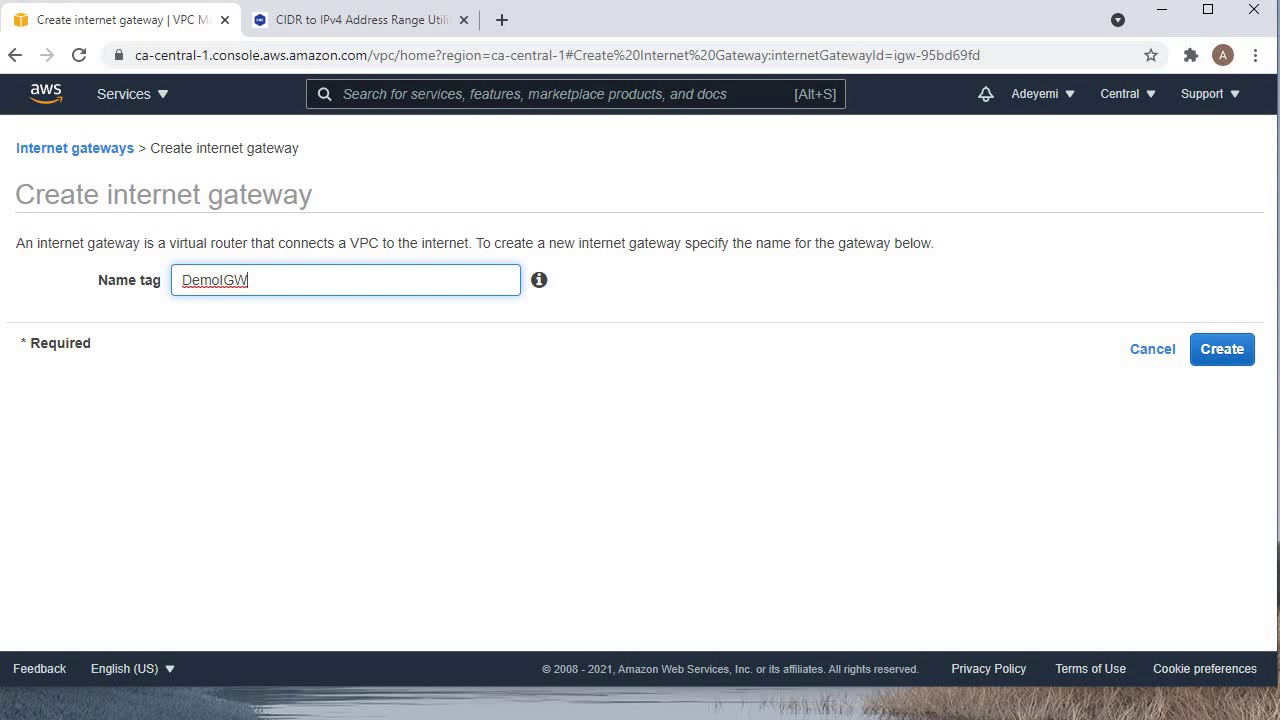
pyautogui.click(330, 425)
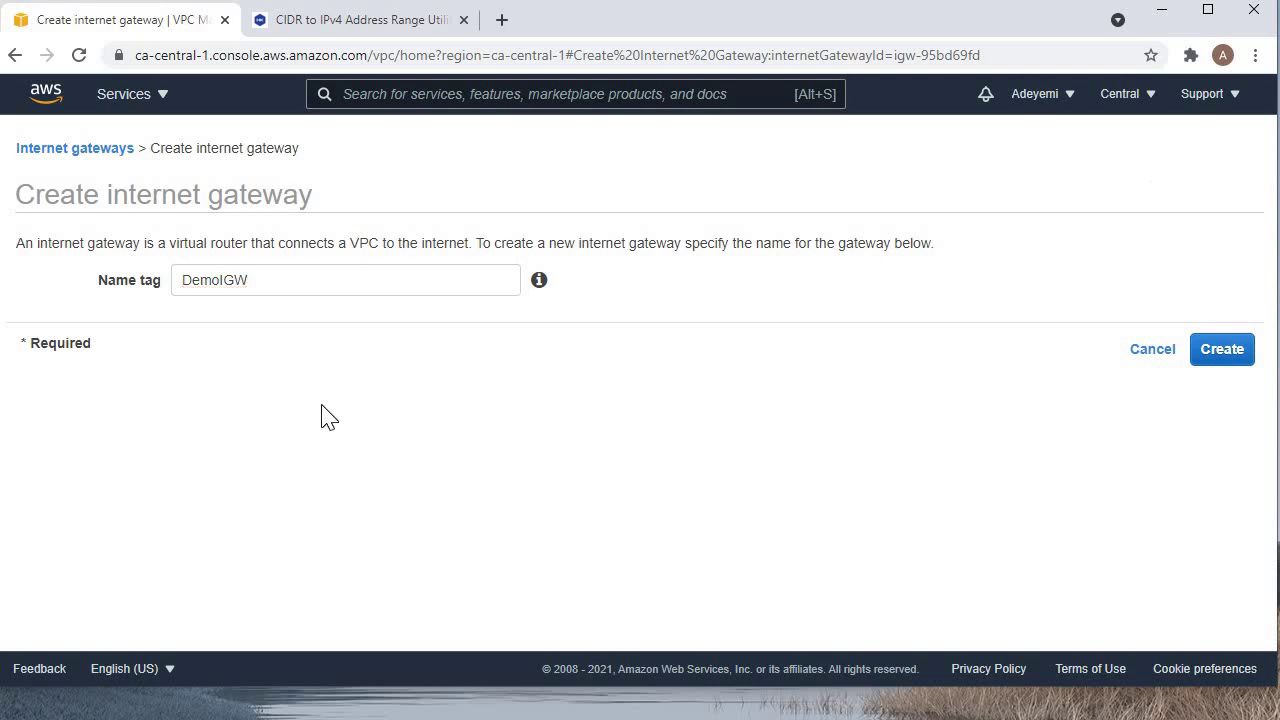
pyautogui.click(1238, 356)
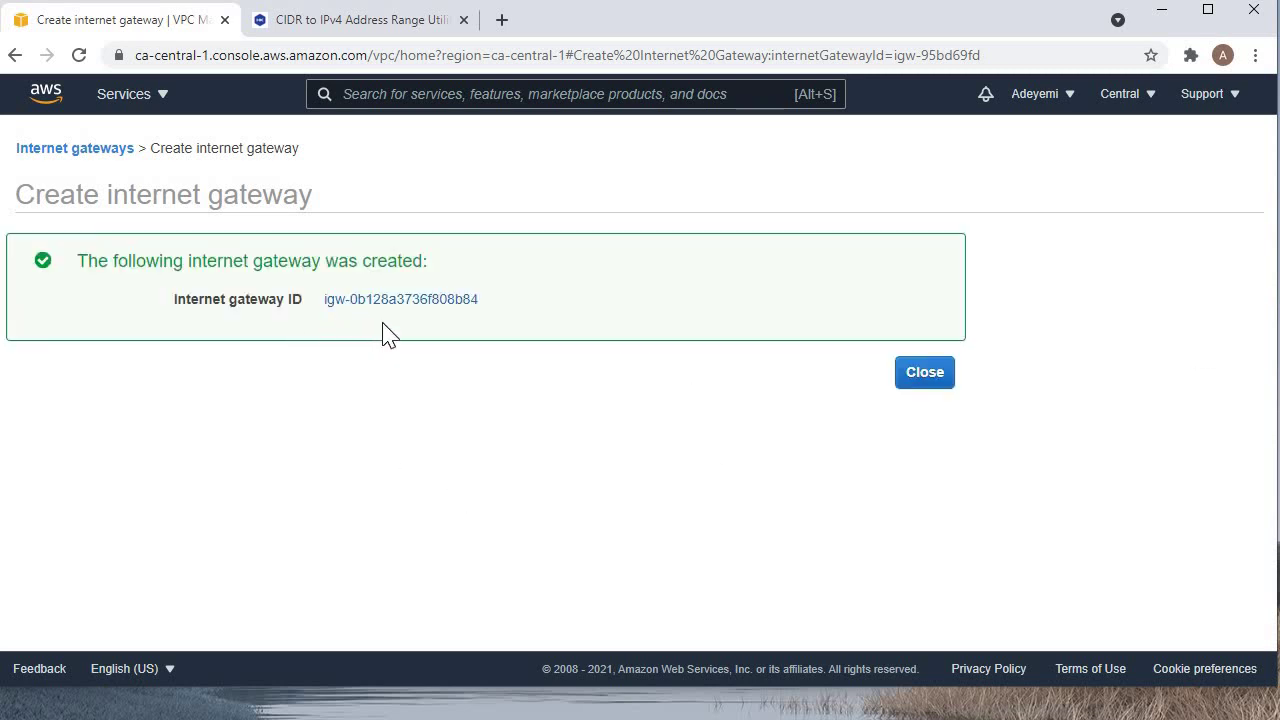
# Open the newly created internet gateway's entry and examine its state, attached VPC and owner.
pyautogui.click(418, 306)
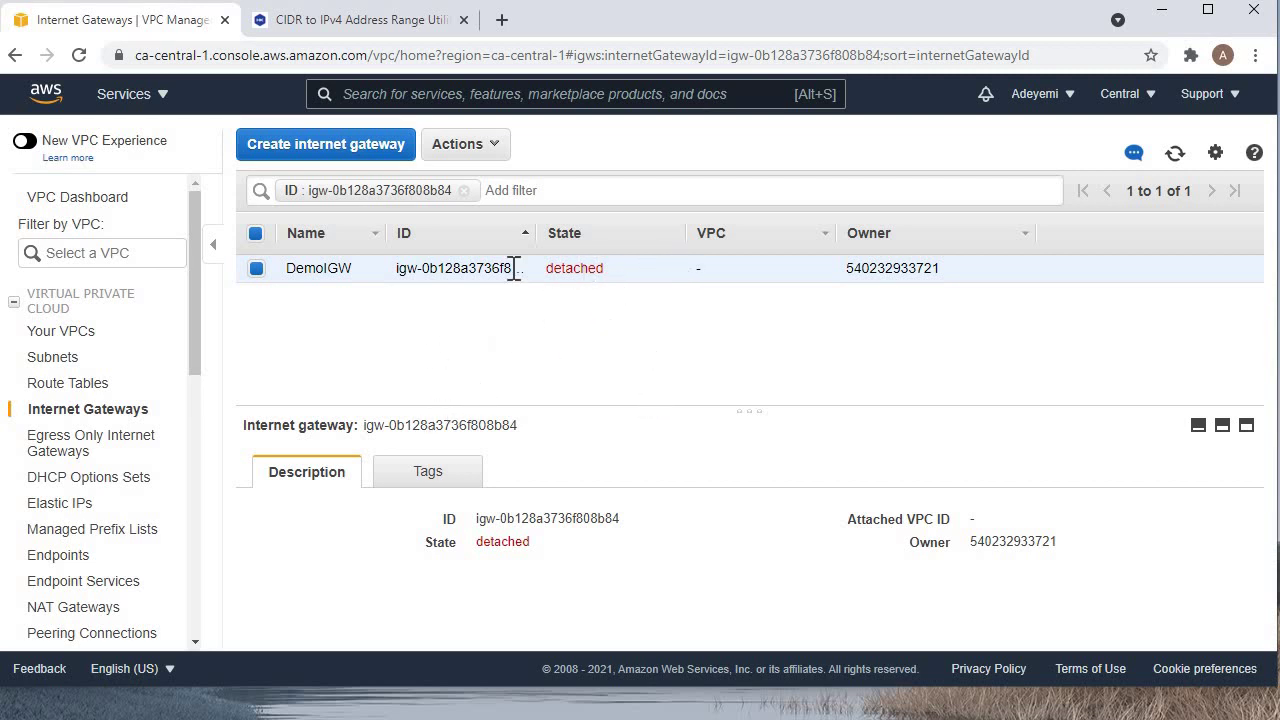
pyautogui.doubleClick(565, 268)
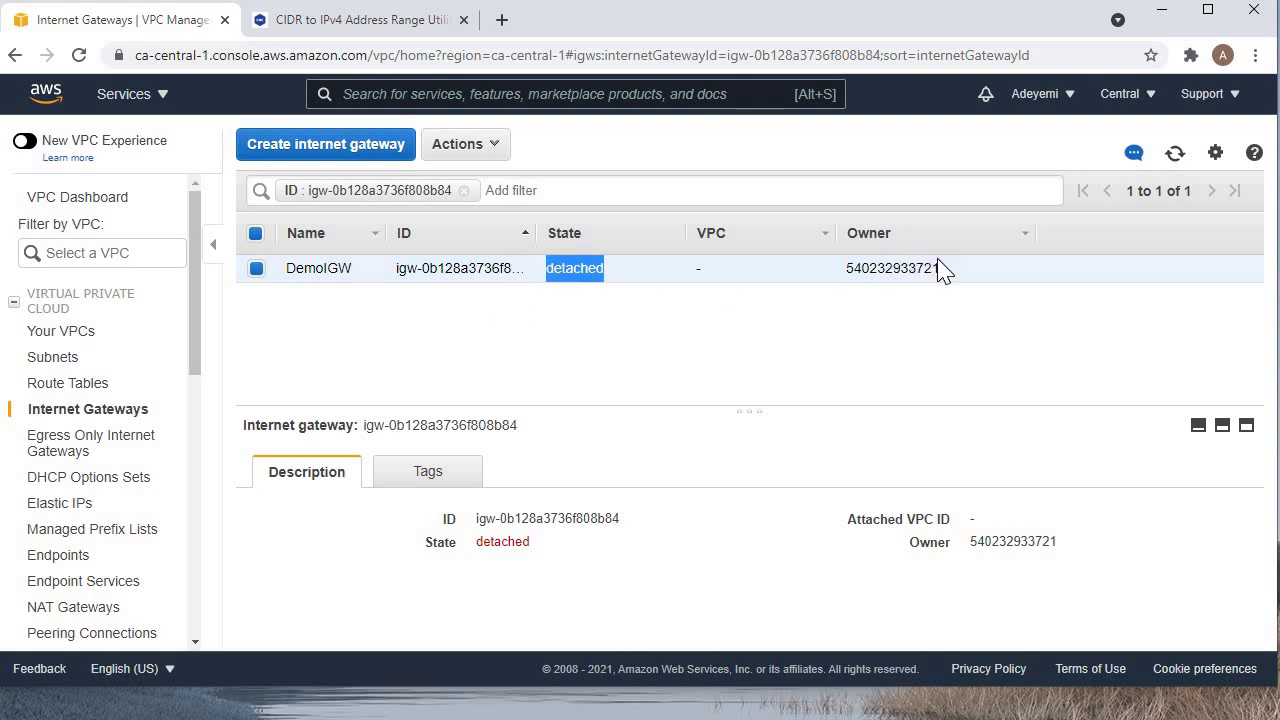
pyautogui.doubleClick(845, 272)
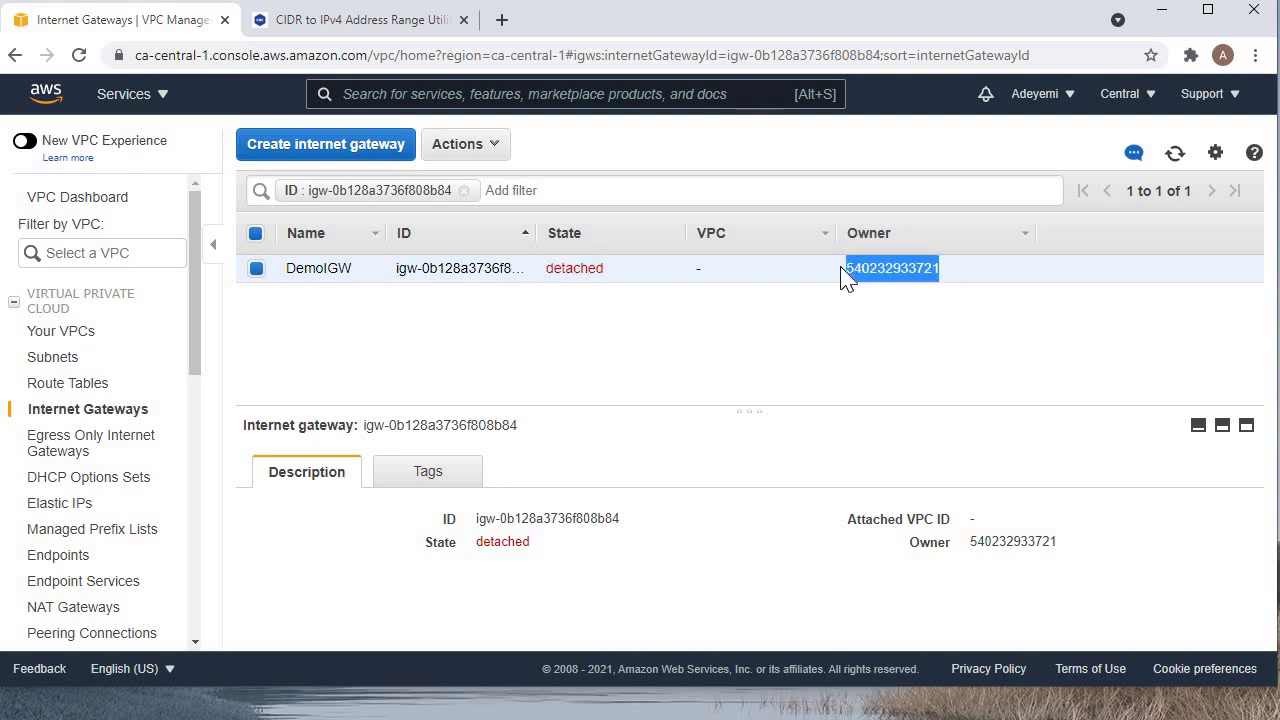
pyautogui.click(1068, 94)
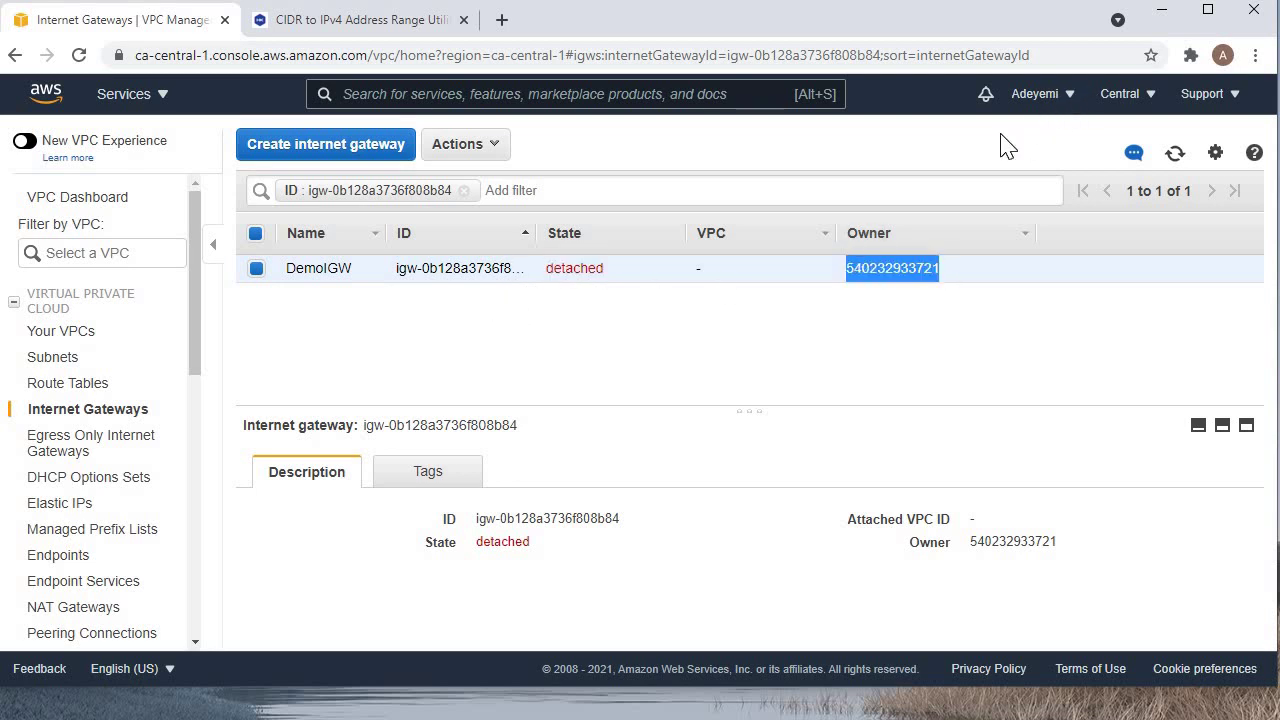
pyautogui.click(498, 392)
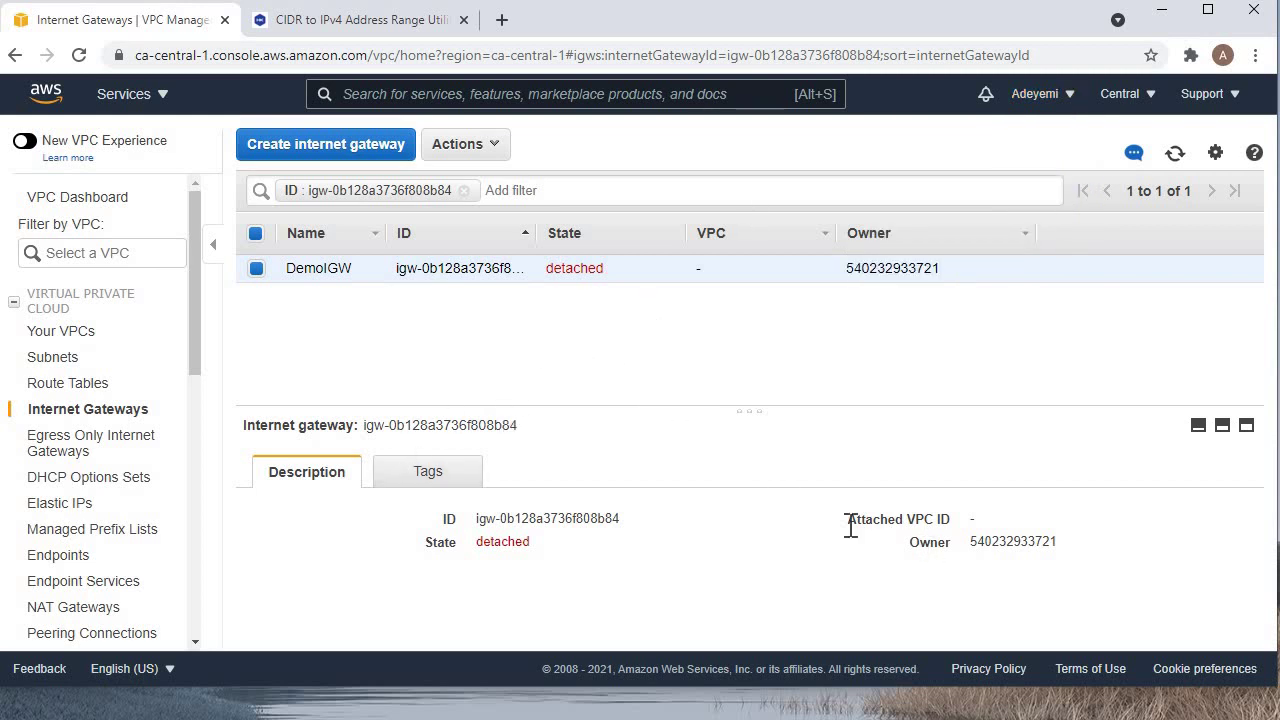
pyautogui.moveTo(926, 519); pyautogui.dragTo(1062, 525)
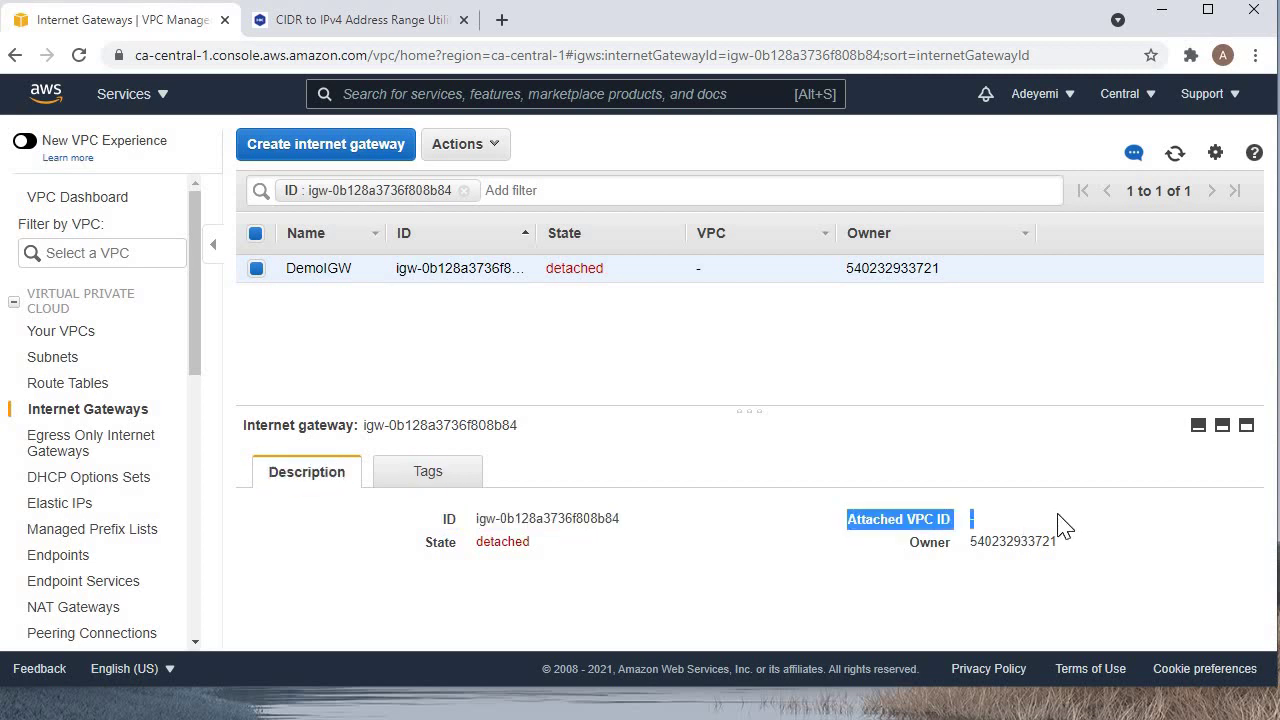
pyautogui.moveTo(535, 548); pyautogui.dragTo(465, 530)
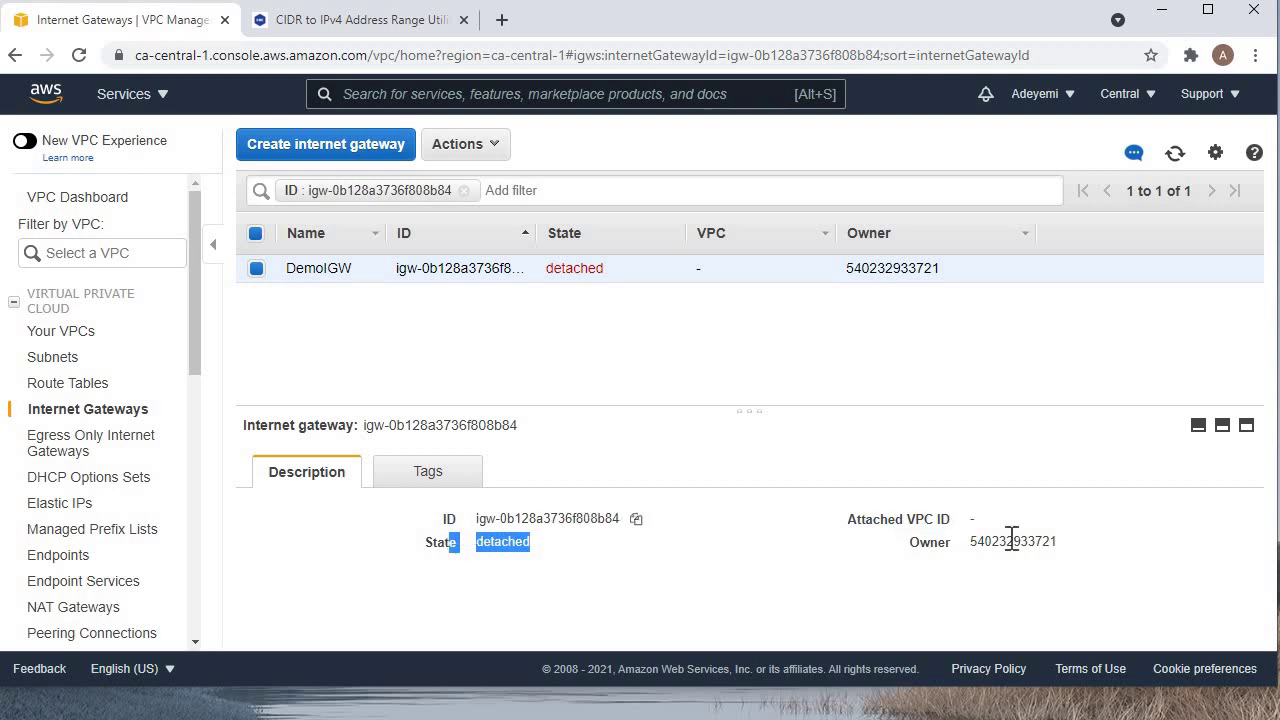
pyautogui.click(613, 348)
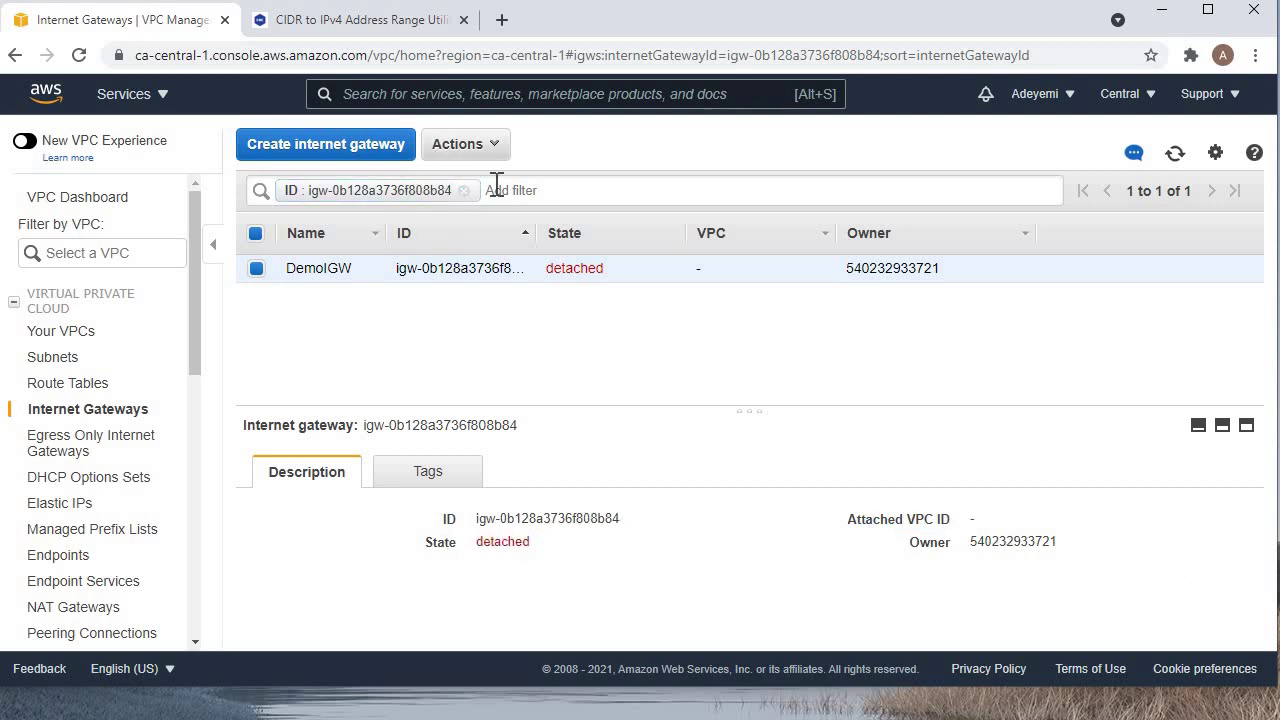
# Attach the DemoIGW internet gateway to DemoVPC and check its state and attached VPC ID.
pyautogui.click(488, 151)
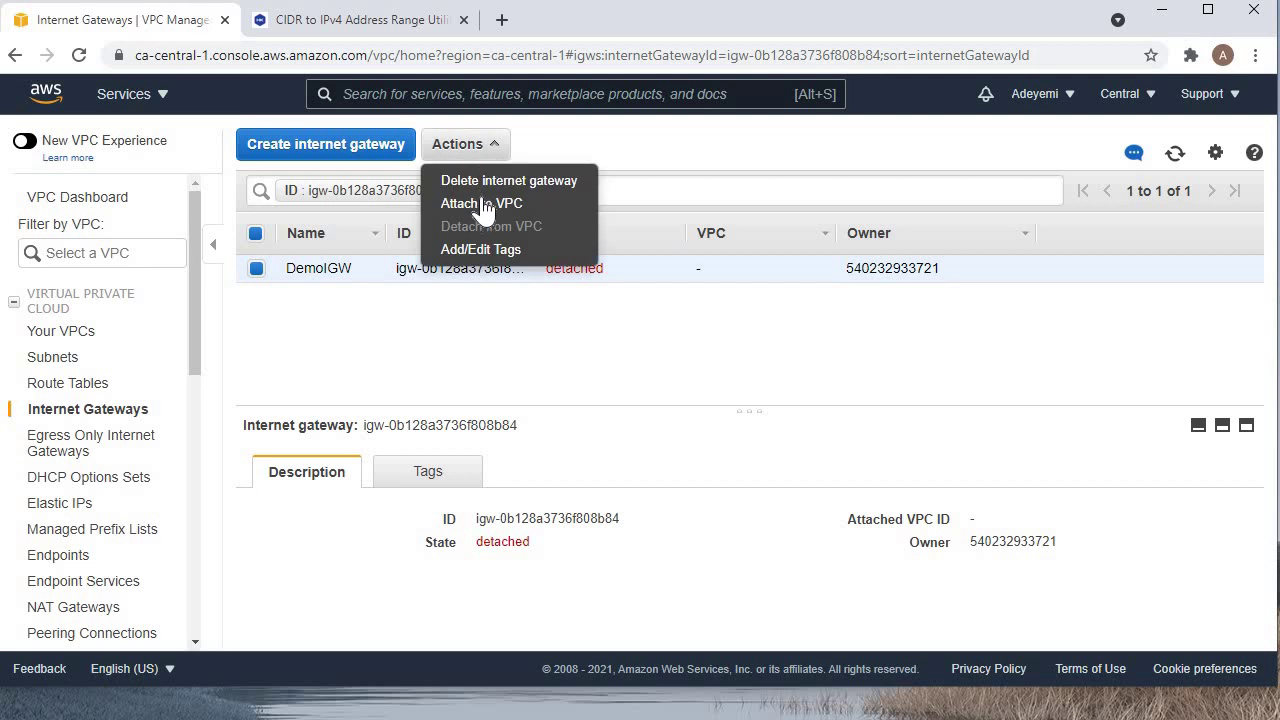
pyautogui.click(480, 203)
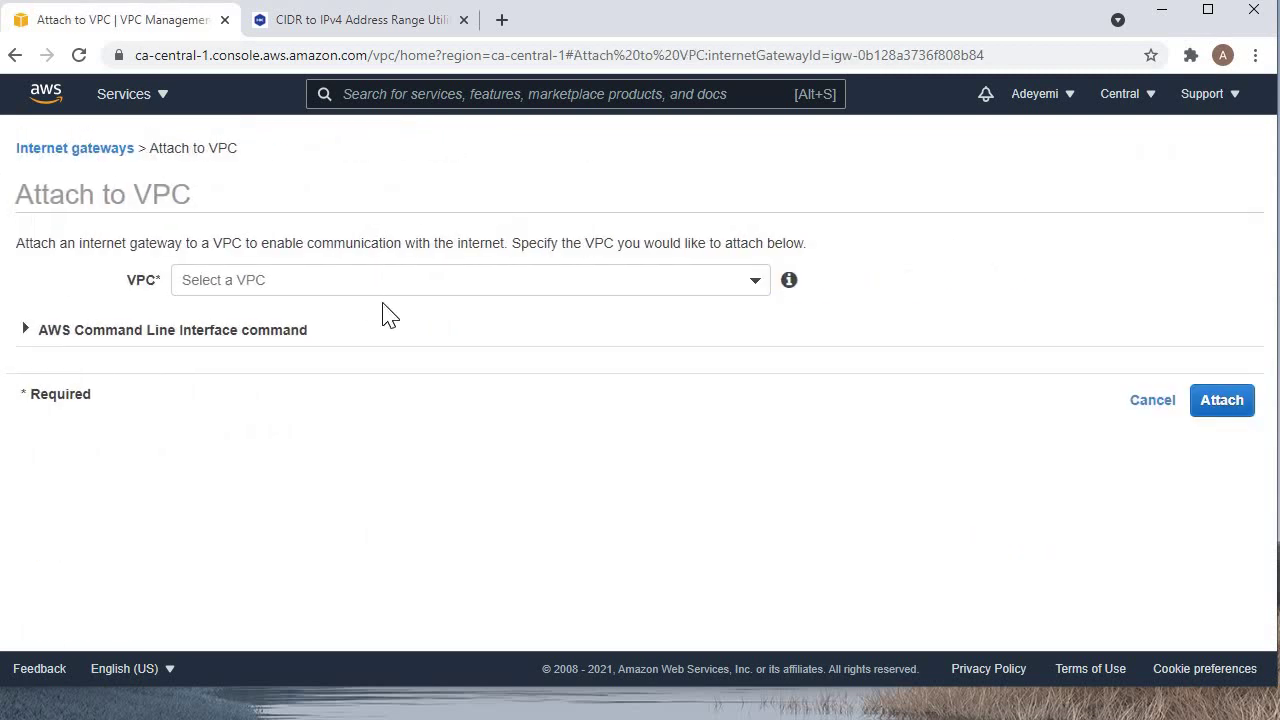
pyautogui.click(355, 279)
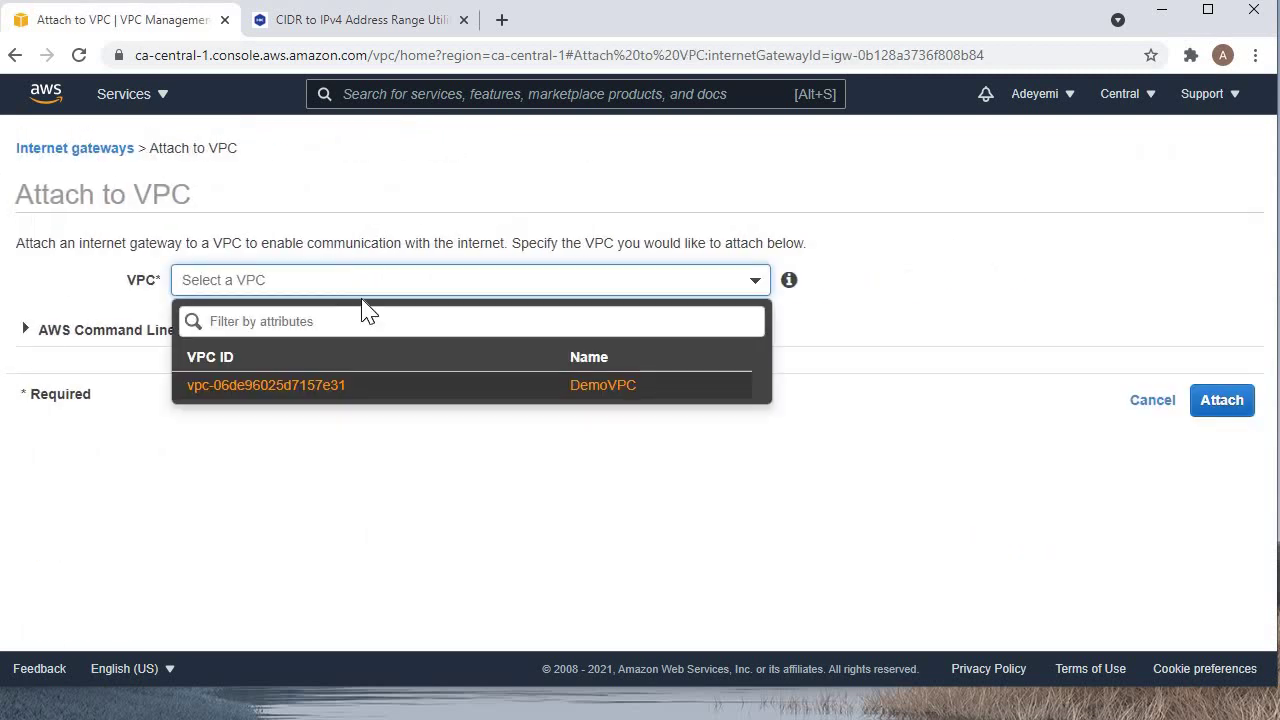
pyautogui.click(602, 399)
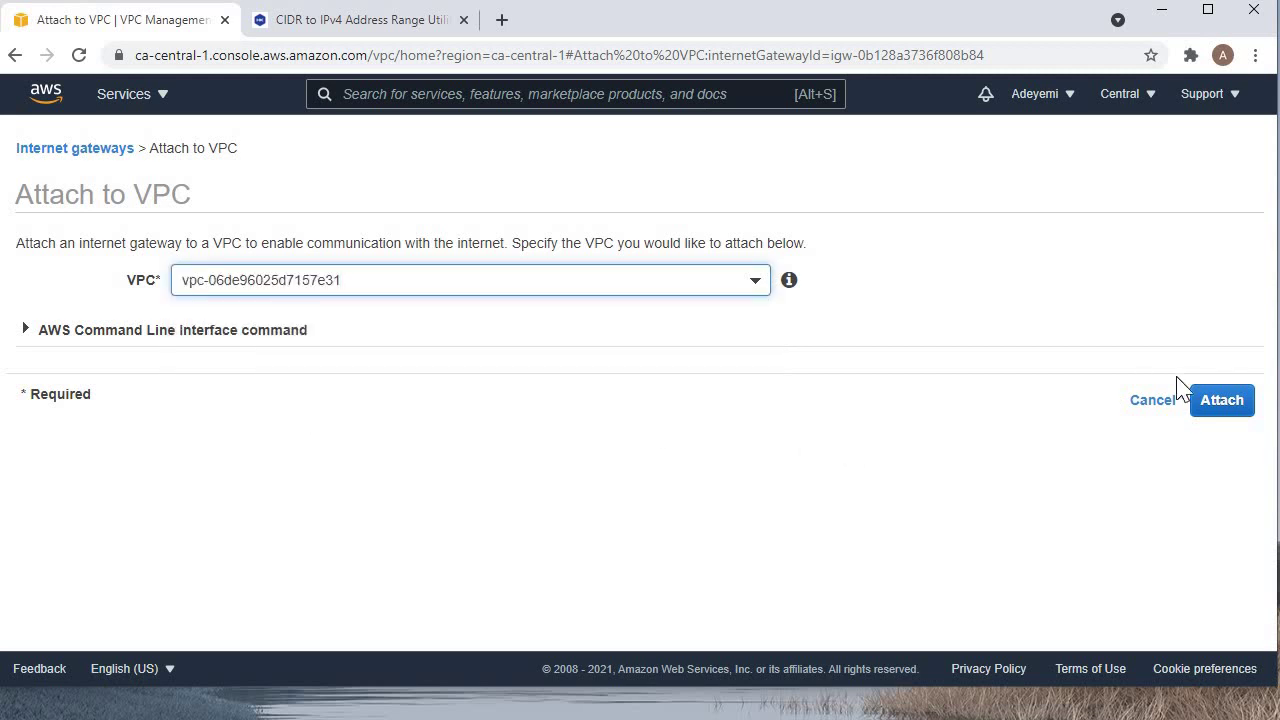
pyautogui.click(1216, 406)
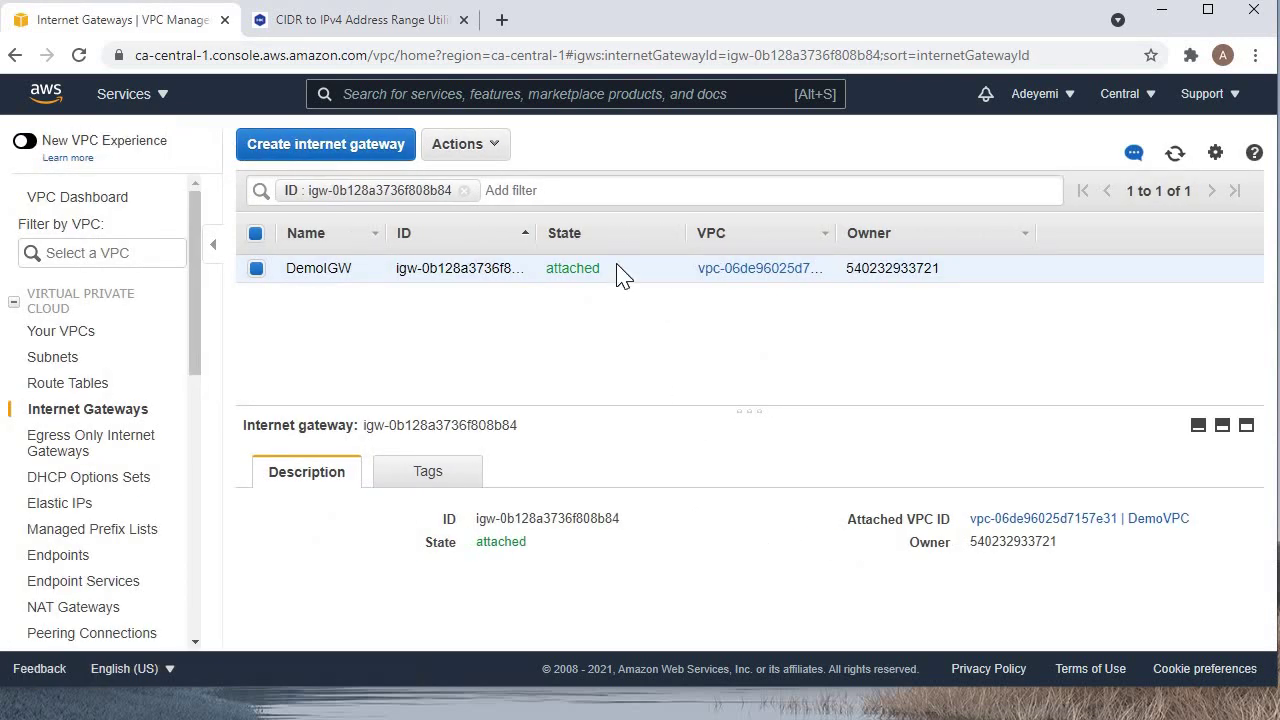
pyautogui.doubleClick(556, 268)
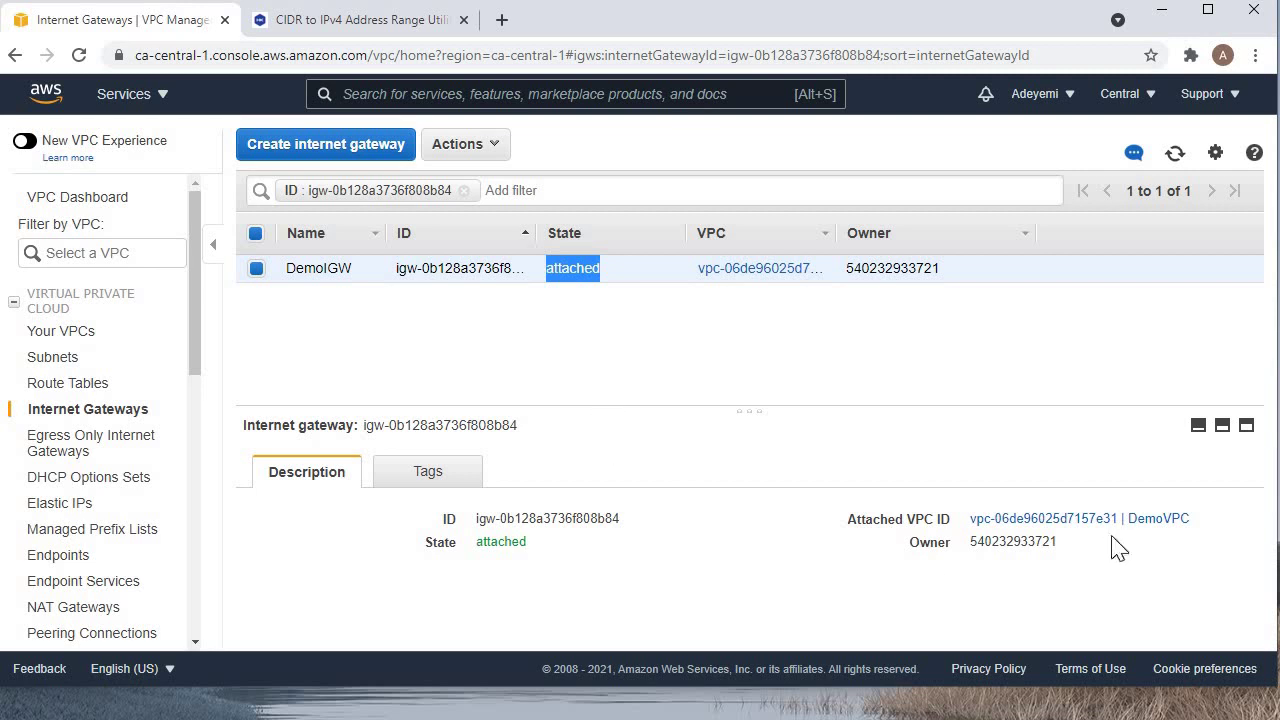
pyautogui.click(1216, 530)
pyautogui.moveTo(960, 520); pyautogui.dragTo(1192, 516)
pyautogui.click(1192, 516)
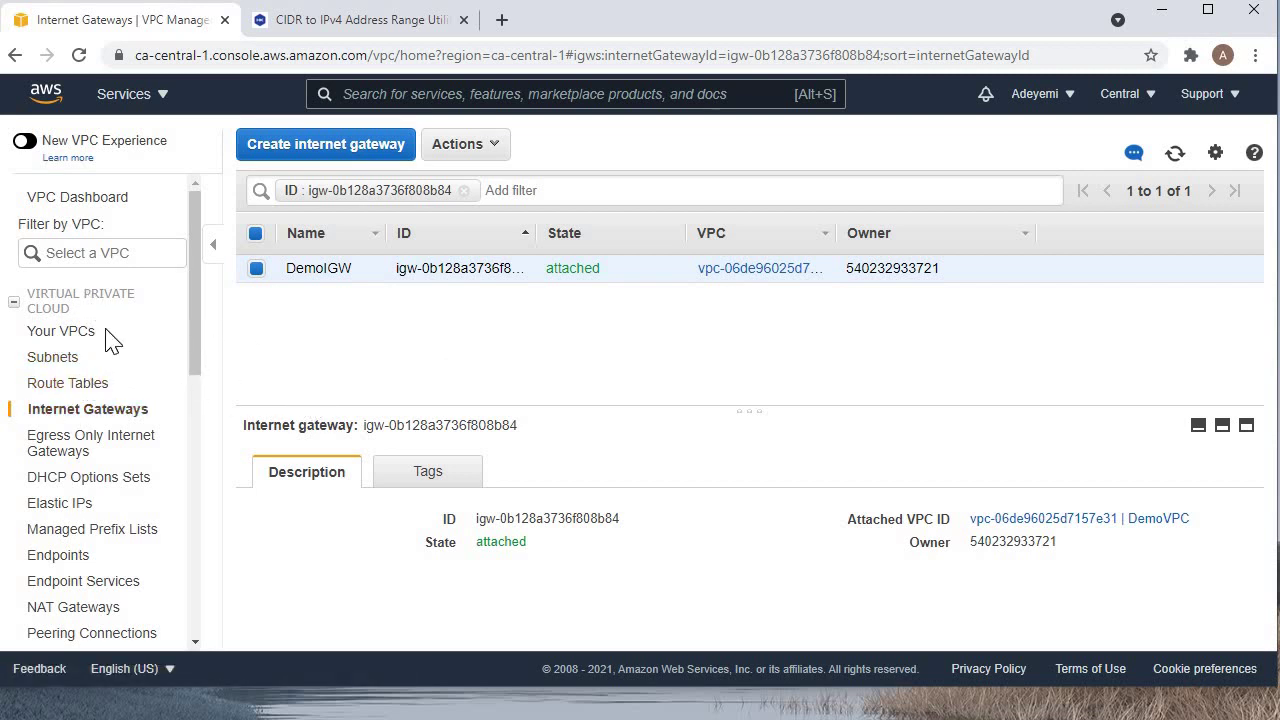
# Open the list of route tables and review the main, VPC ID and owner columns of the existing entries.
pyautogui.click(78, 388)
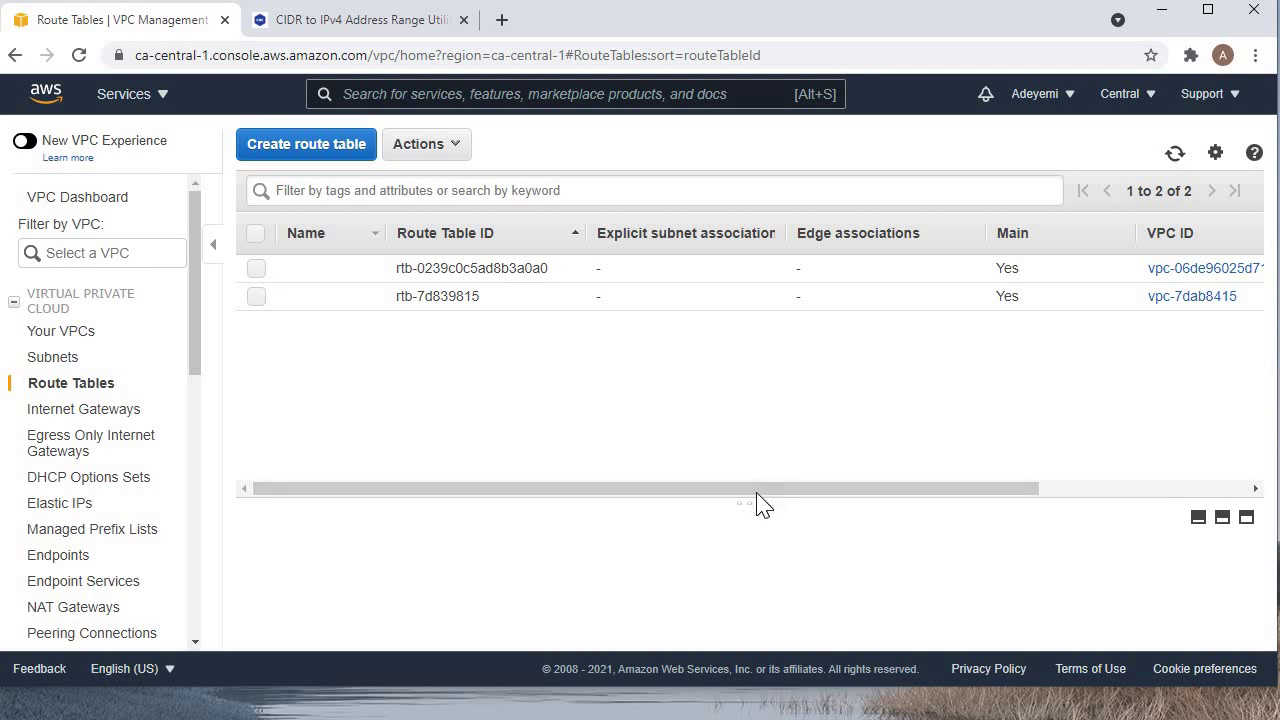
pyautogui.moveTo(909, 480); pyautogui.dragTo(1147, 487)
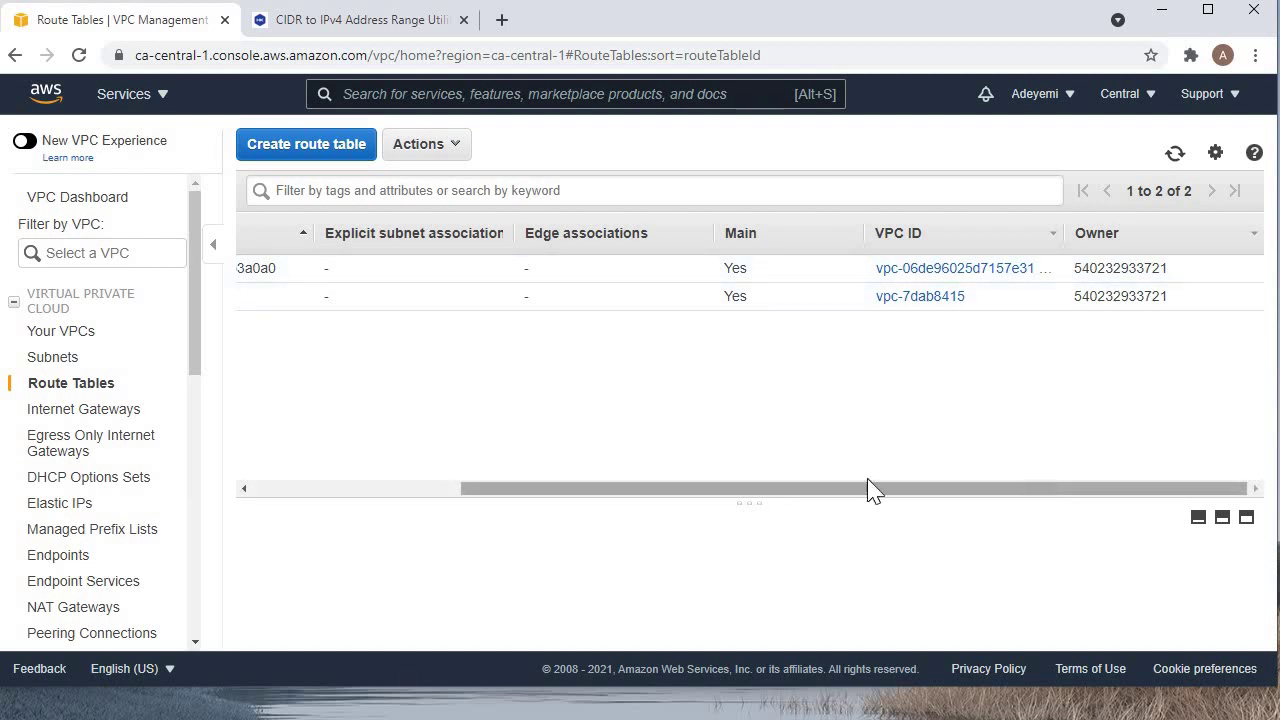
pyautogui.moveTo(868, 490); pyautogui.dragTo(777, 490)
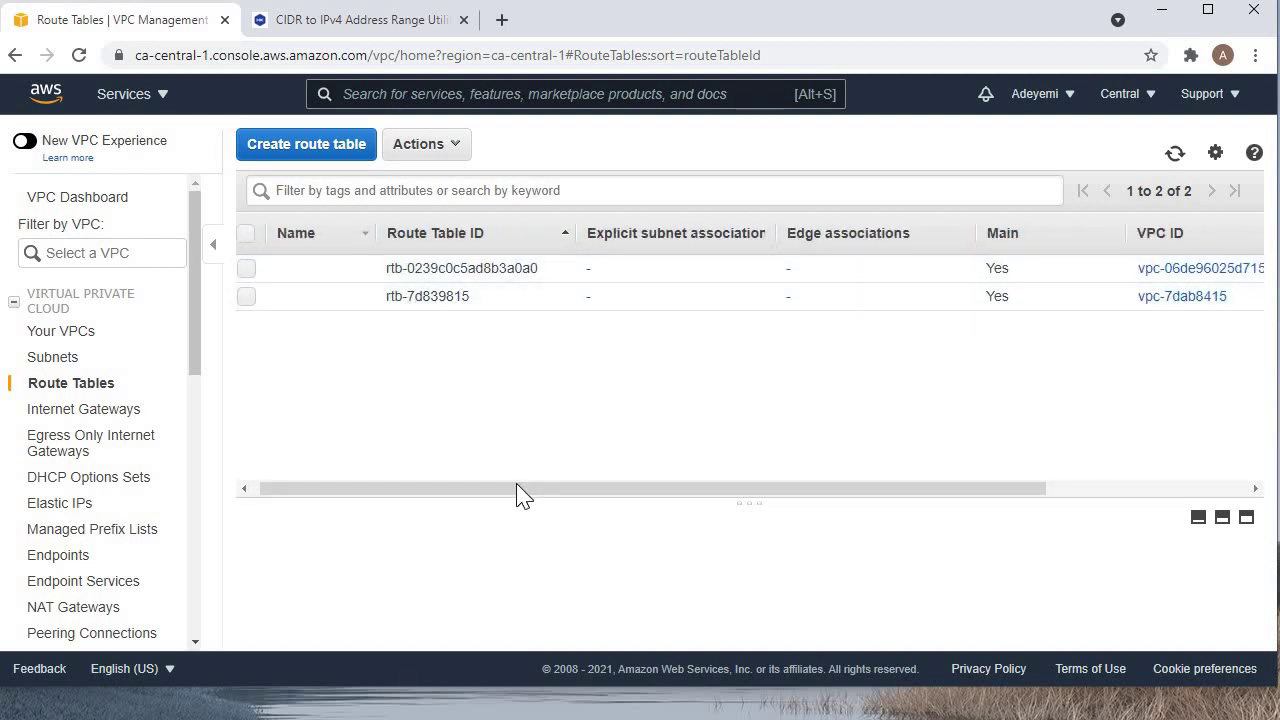
pyautogui.moveTo(520, 493); pyautogui.dragTo(967, 500)
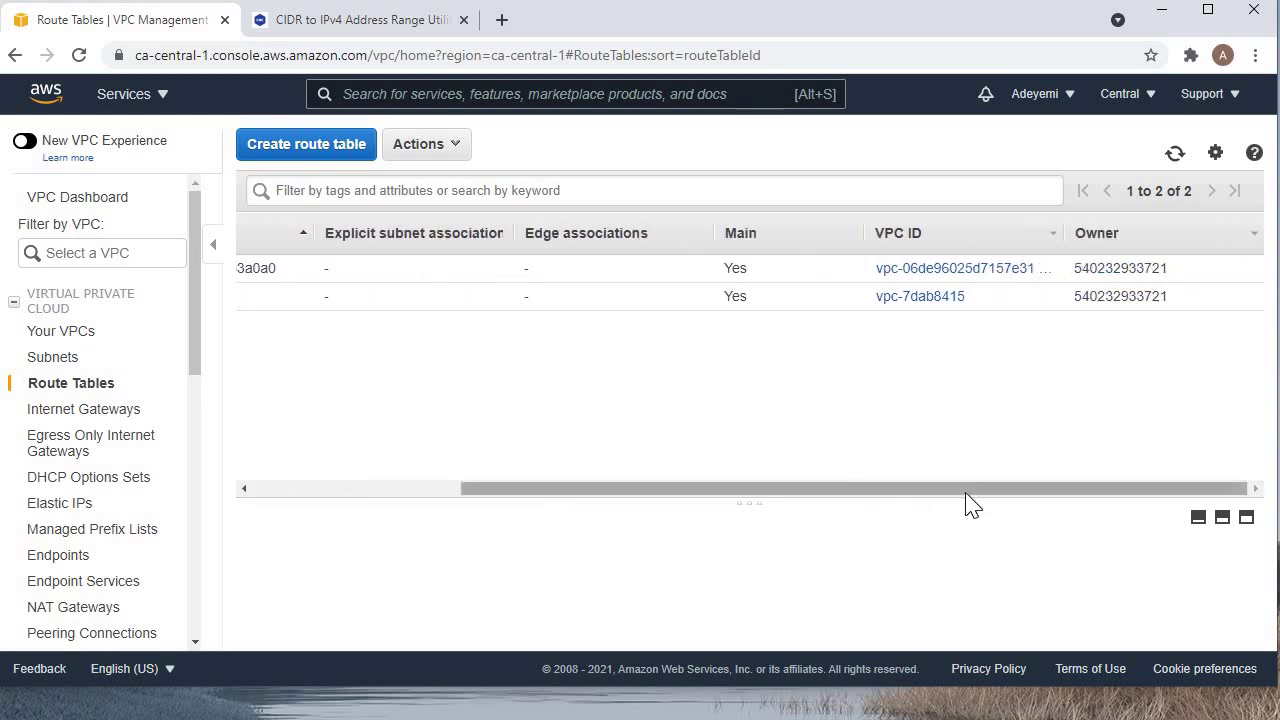
pyautogui.hscroll(-3, 436, 453)
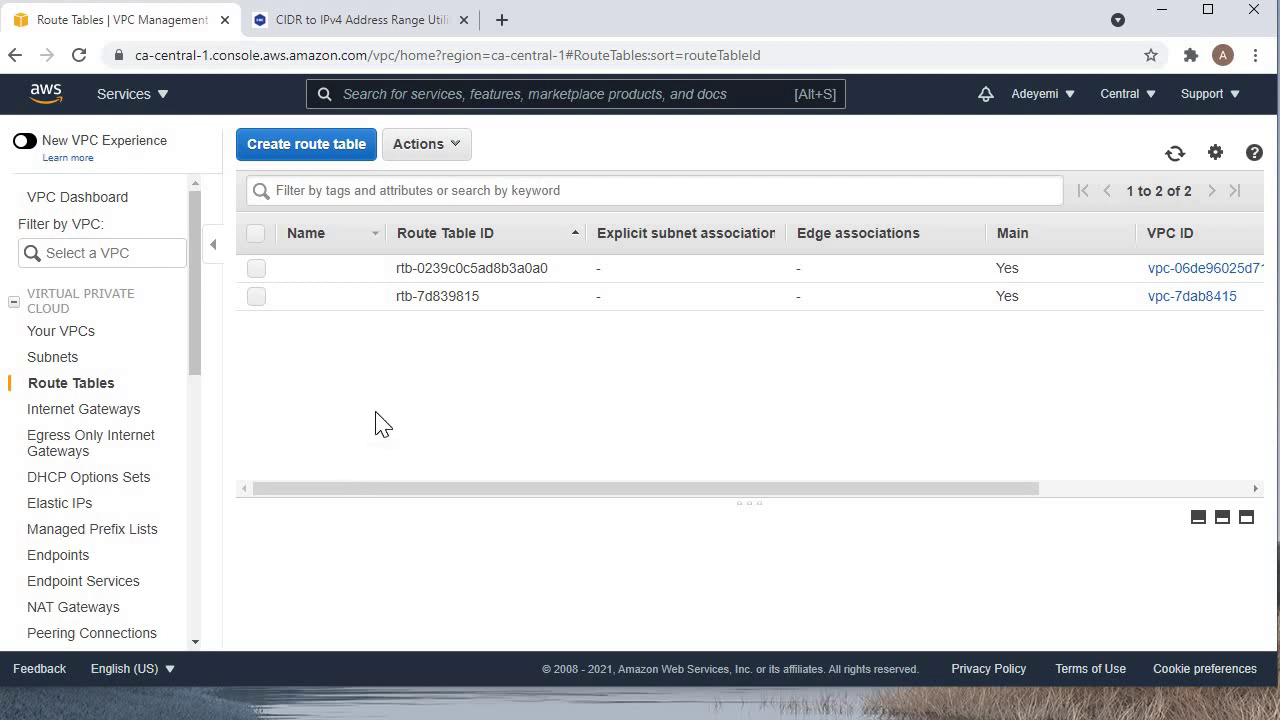
# Inspect the summaries of the two existing route tables for their associated VPCs, and leave neither table selected.
pyautogui.click(437, 268)
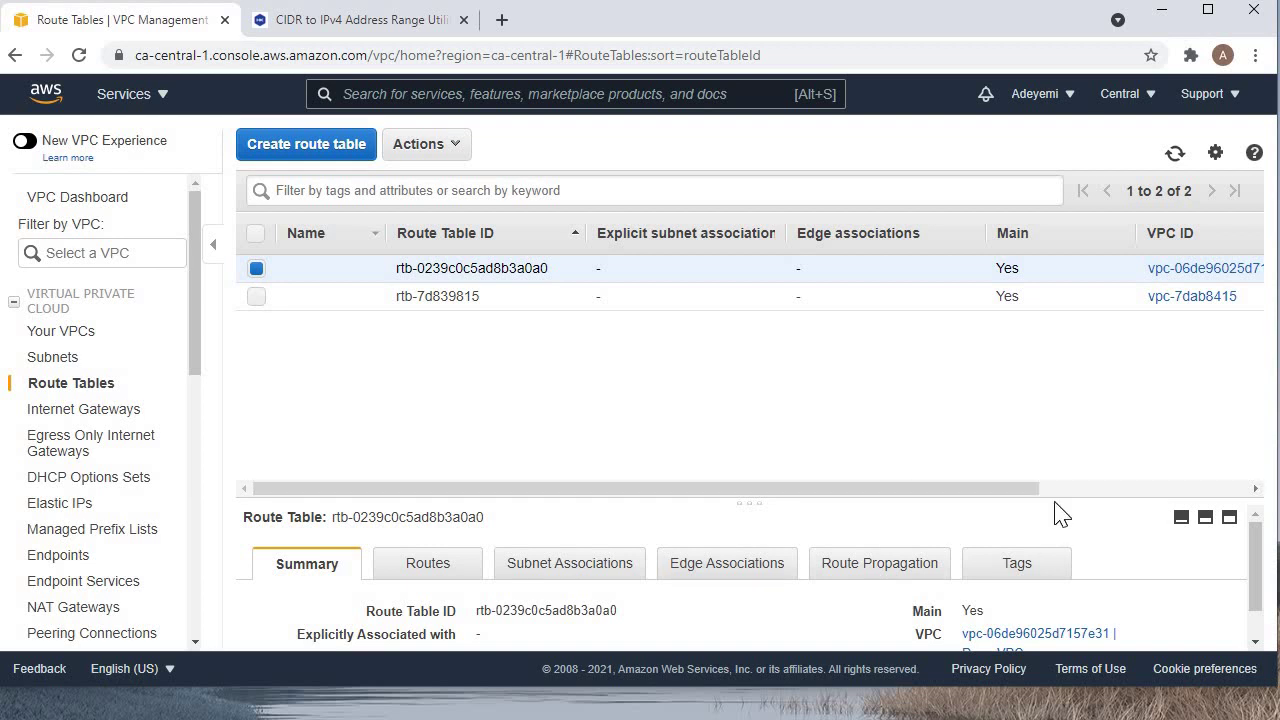
pyautogui.scroll(-2, 1062, 480)
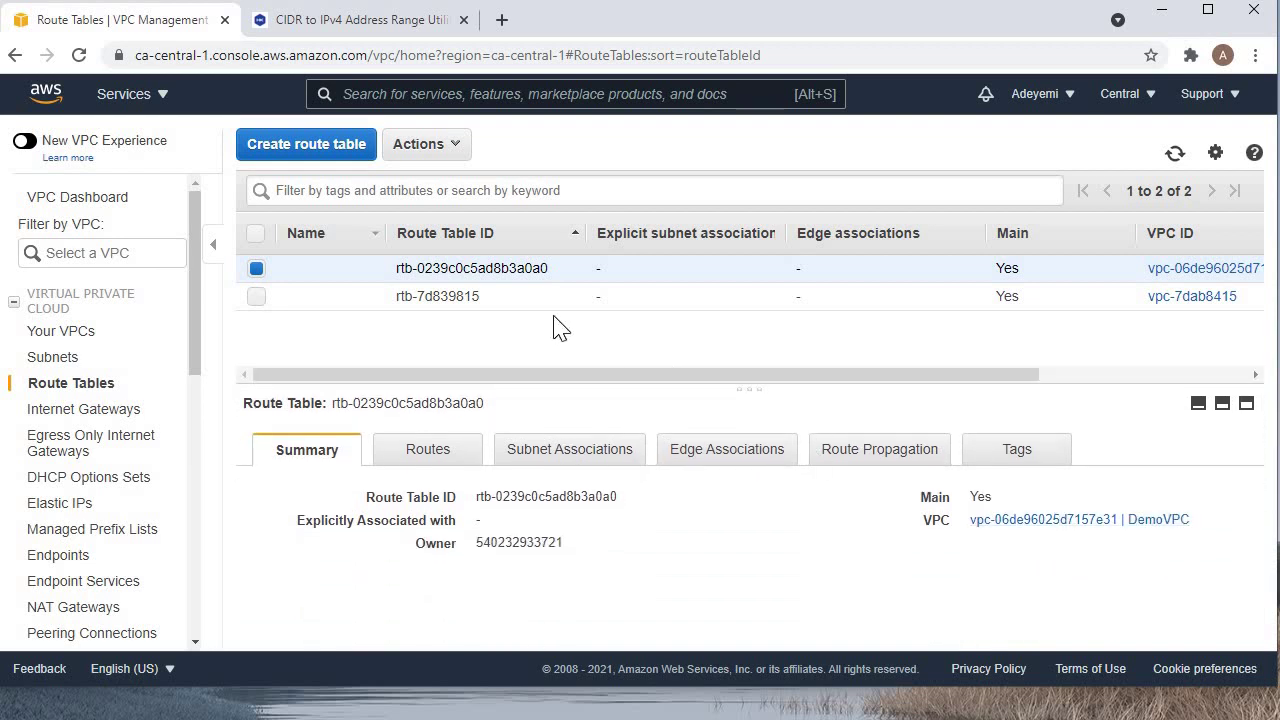
pyautogui.moveTo(1002, 520); pyautogui.dragTo(657, 565)
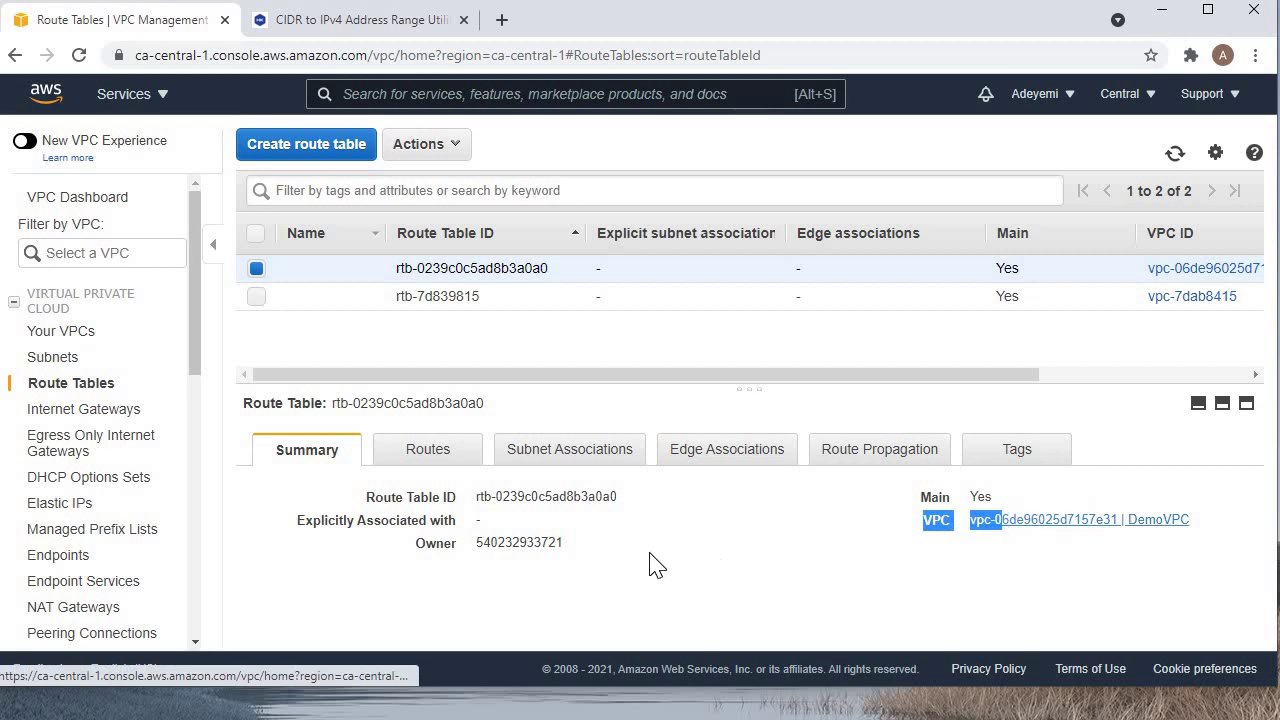
pyautogui.click(257, 297)
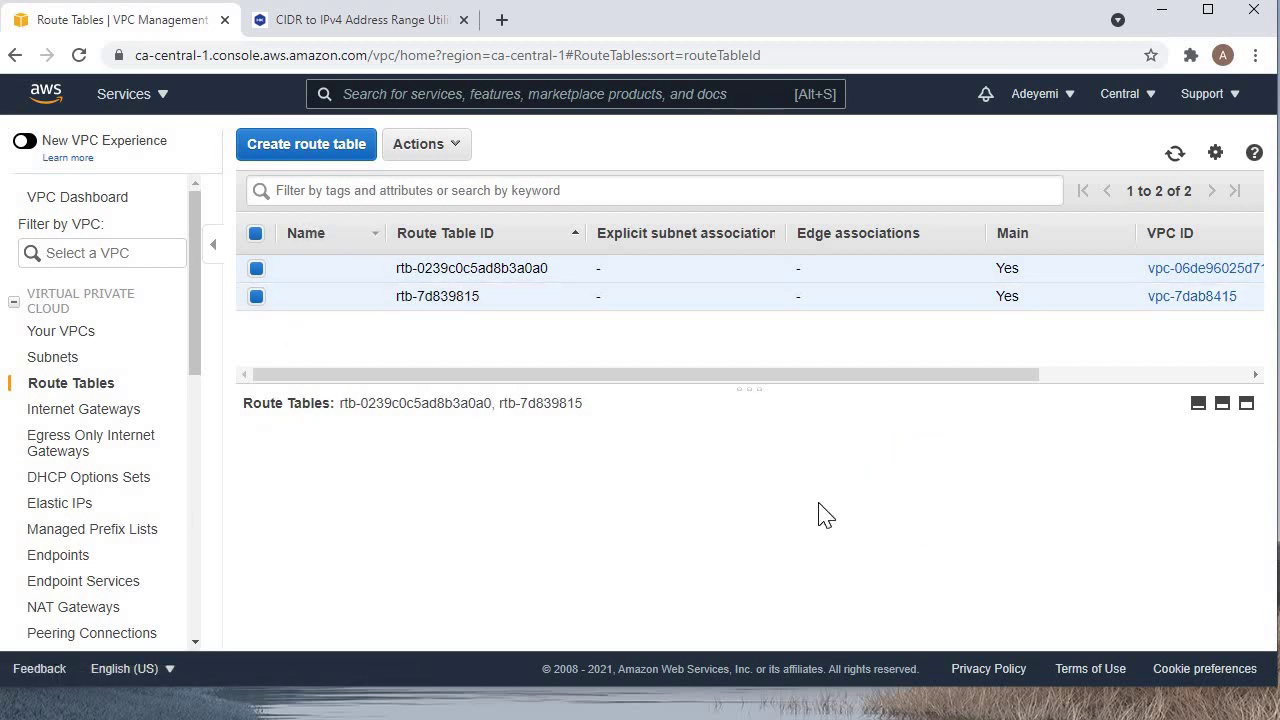
pyautogui.click(257, 268)
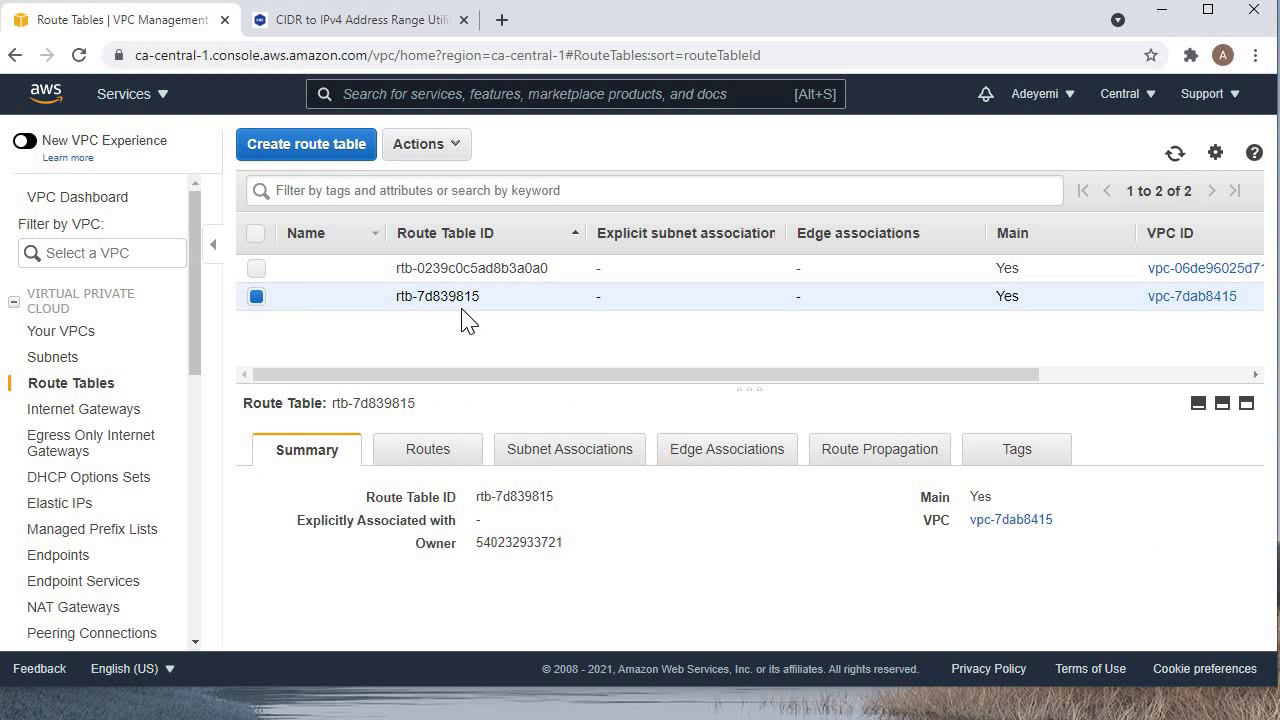
pyautogui.click(257, 268)
pyautogui.click(259, 274)
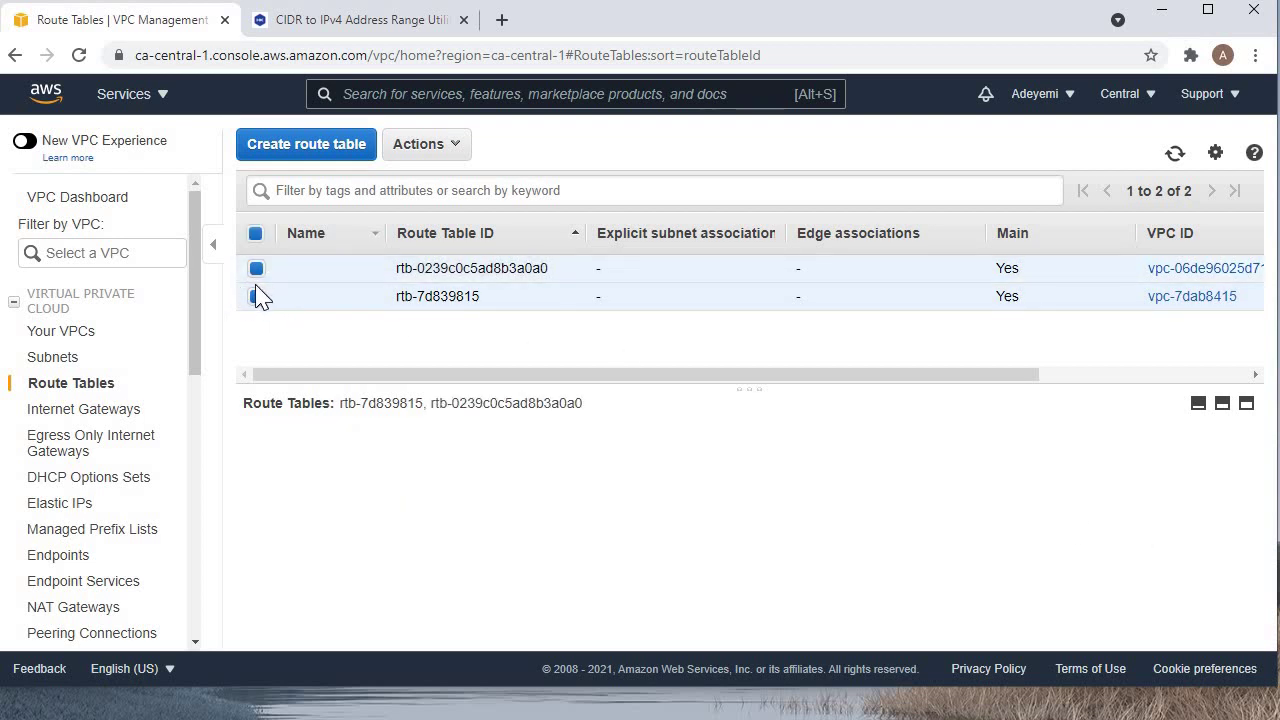
pyautogui.click(257, 295)
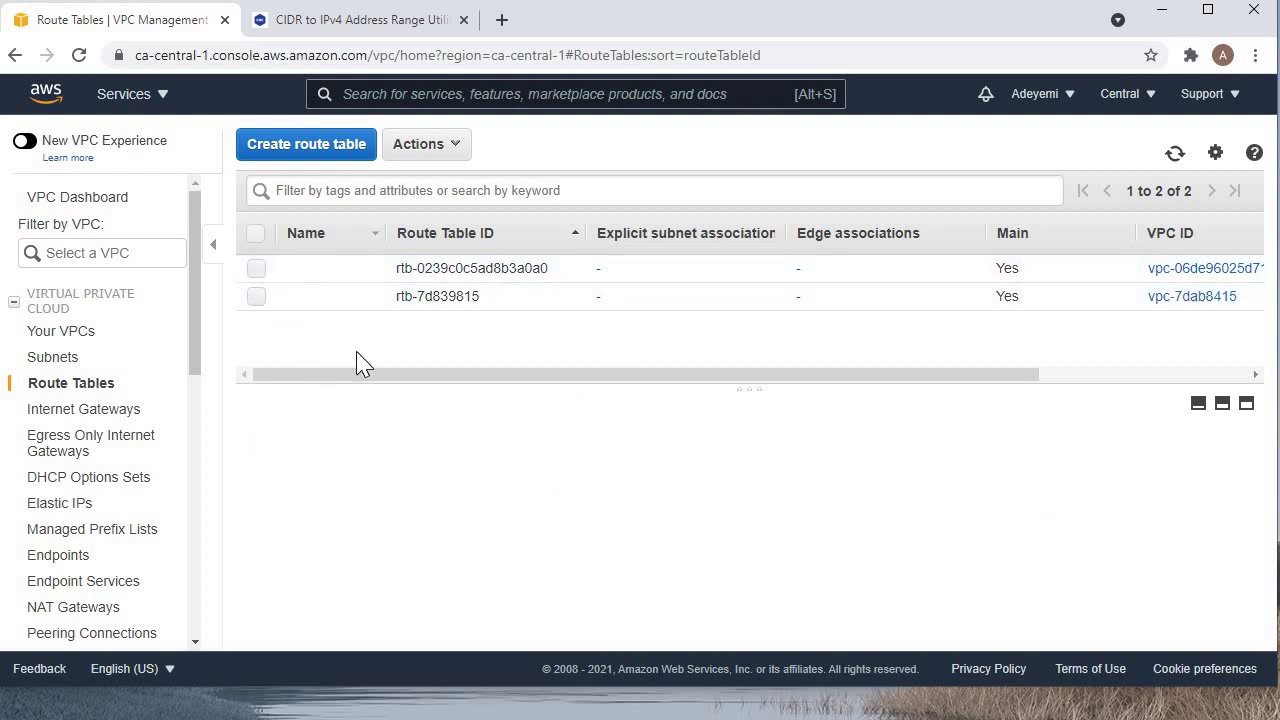
# Create a route table with the name tag DemoVPCRTB in DemoVPC.
pyautogui.click(288, 150)
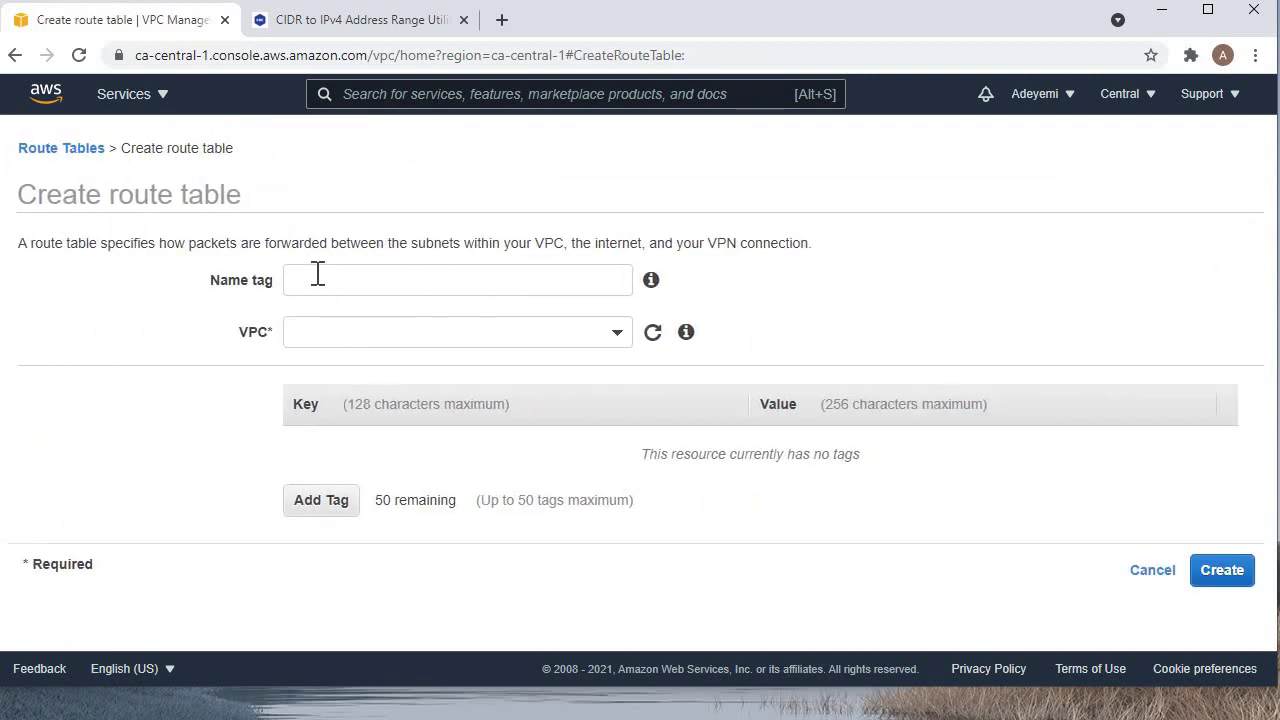
pyautogui.click(330, 283)
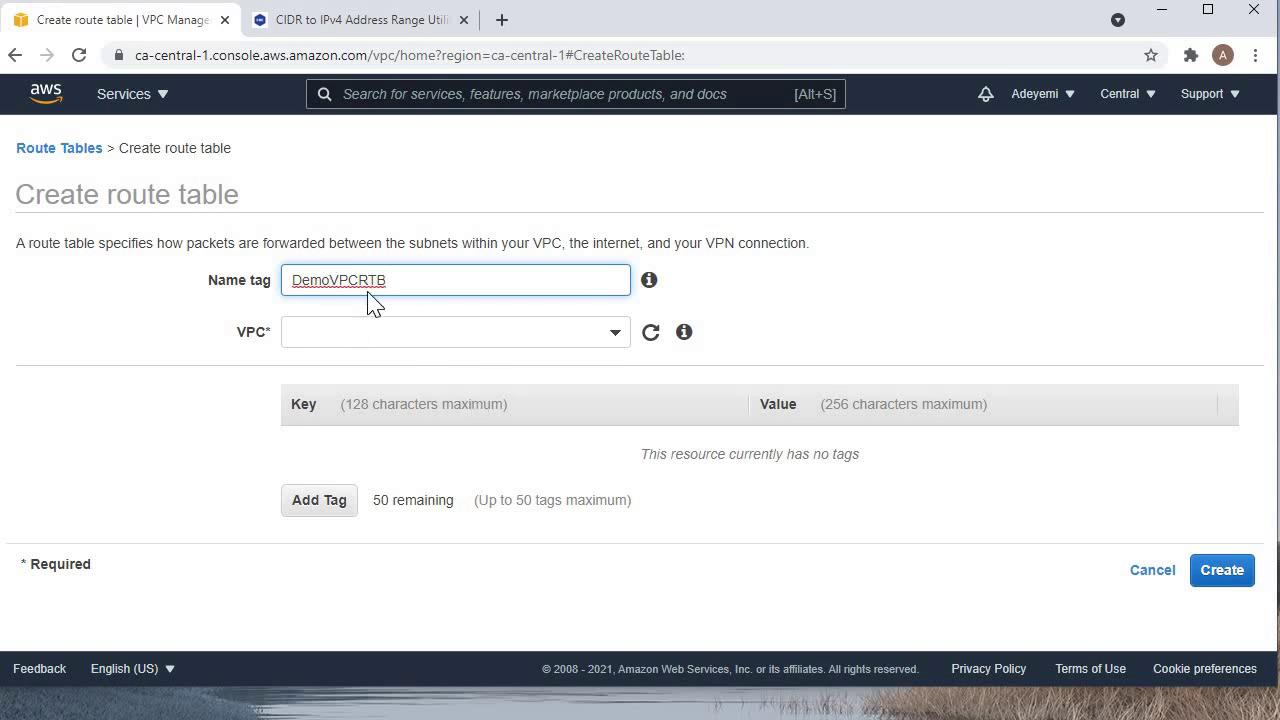
pyautogui.click(365, 332)
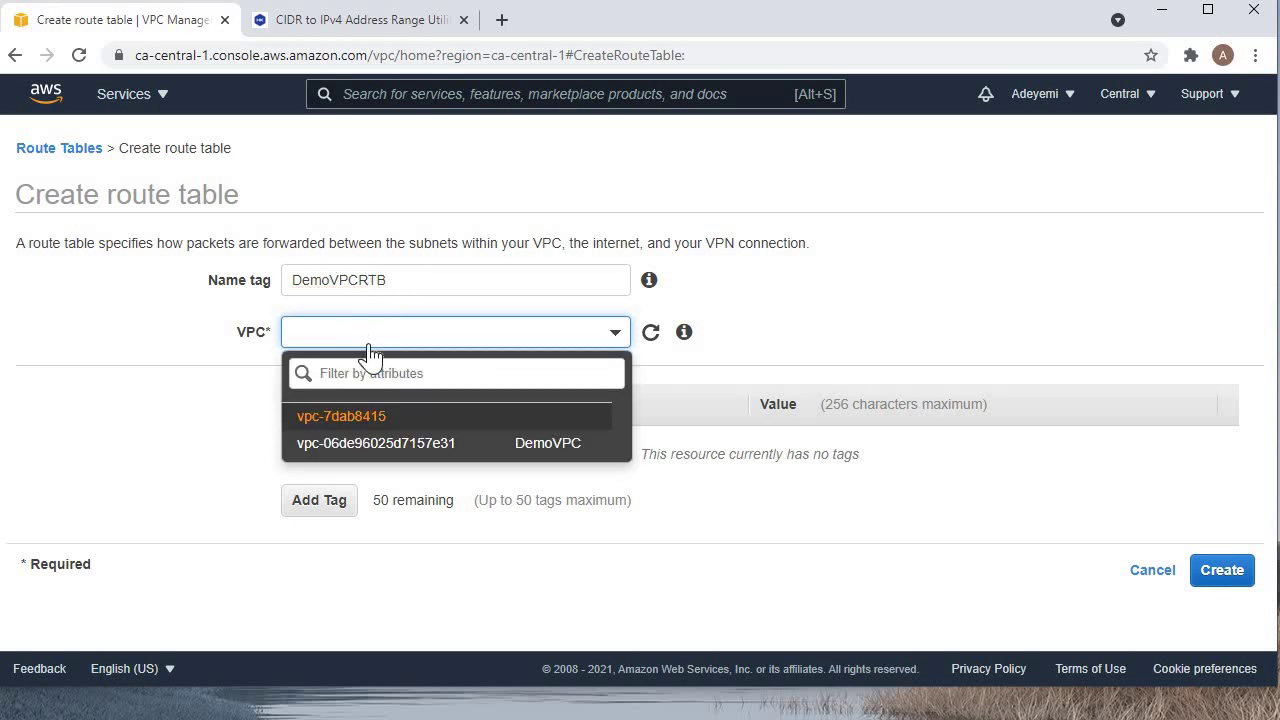
pyautogui.click(368, 446)
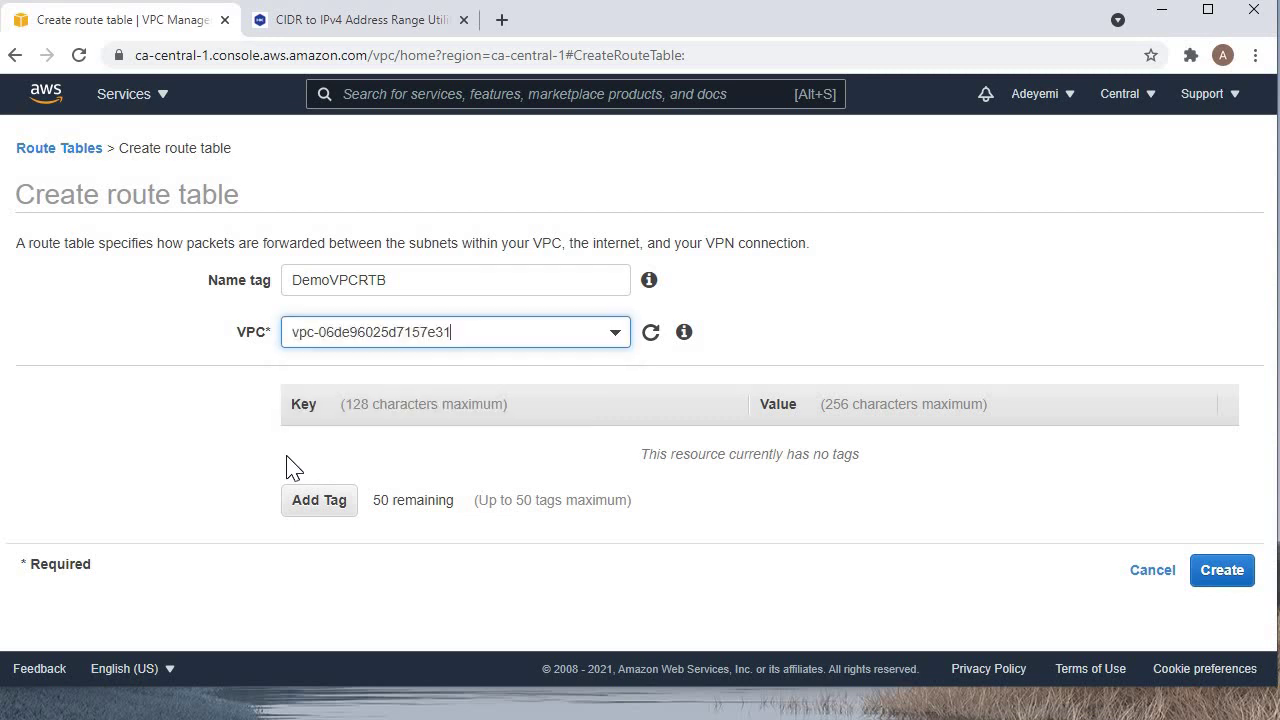
pyautogui.click(1240, 570)
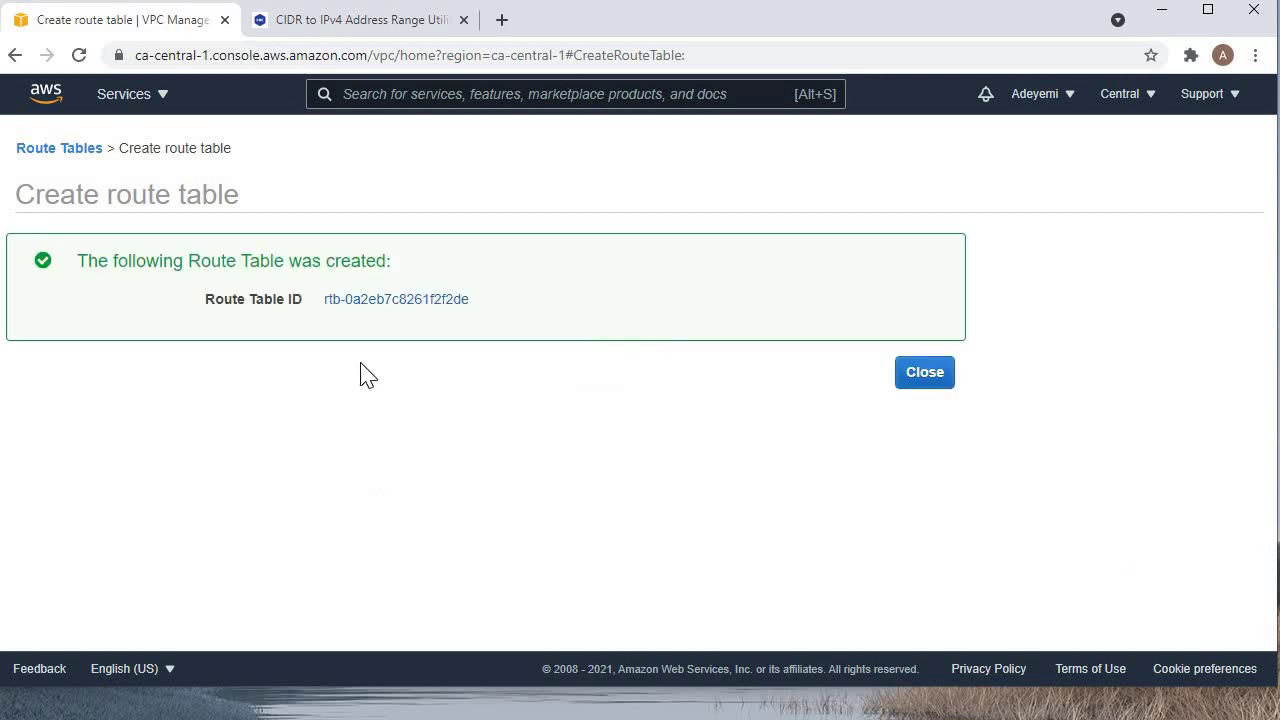
# Open the newly created route table and examine its summary and the target of its existing route.
pyautogui.click(414, 300)
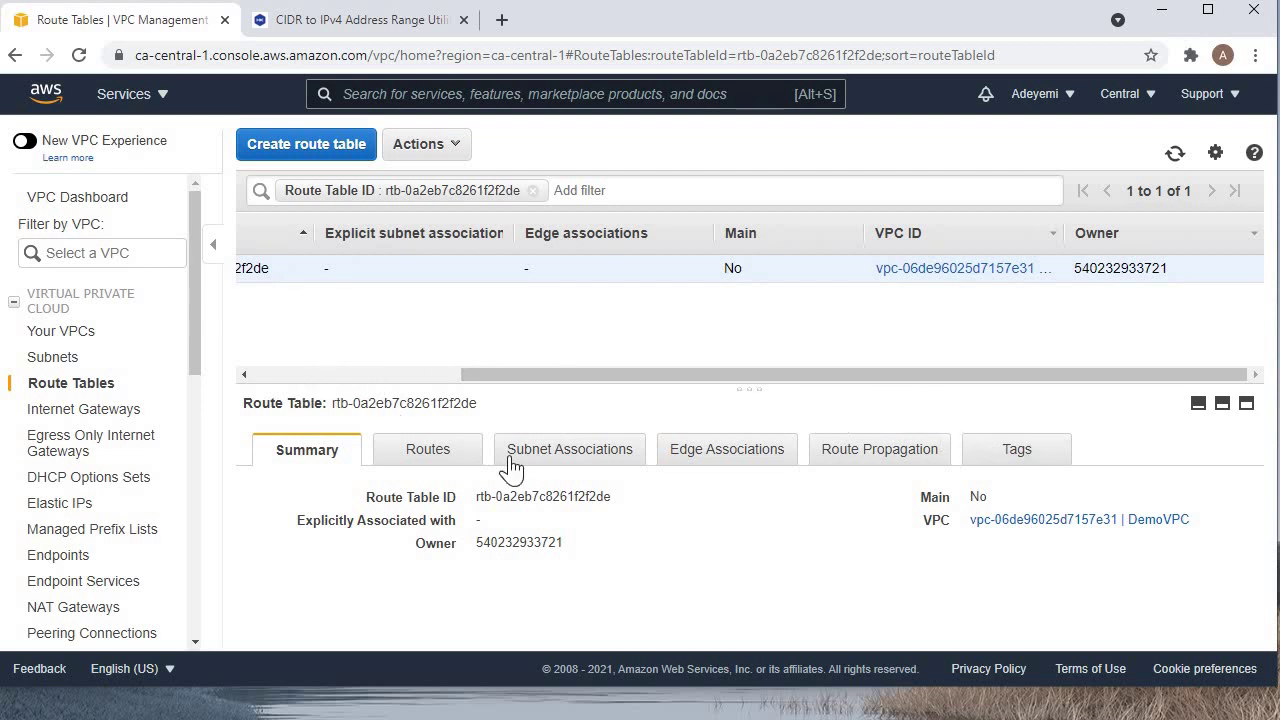
pyautogui.click(443, 458)
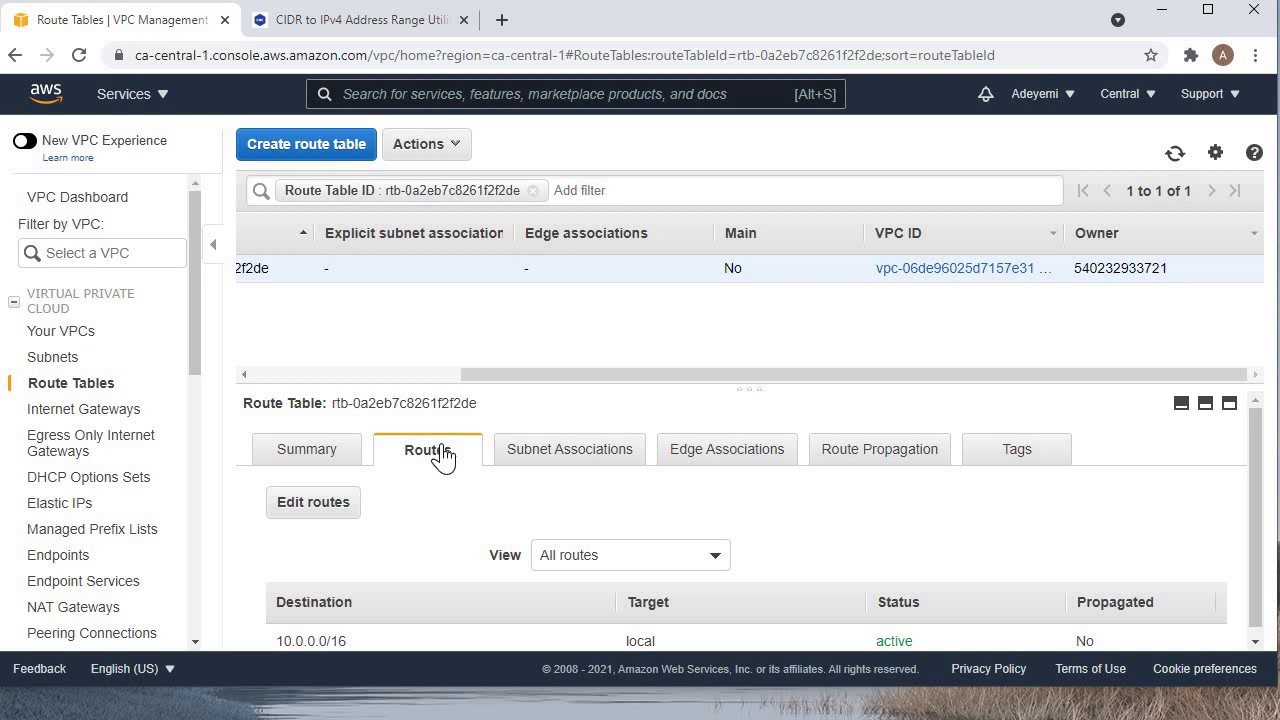
pyautogui.scroll(-1, 443, 458)
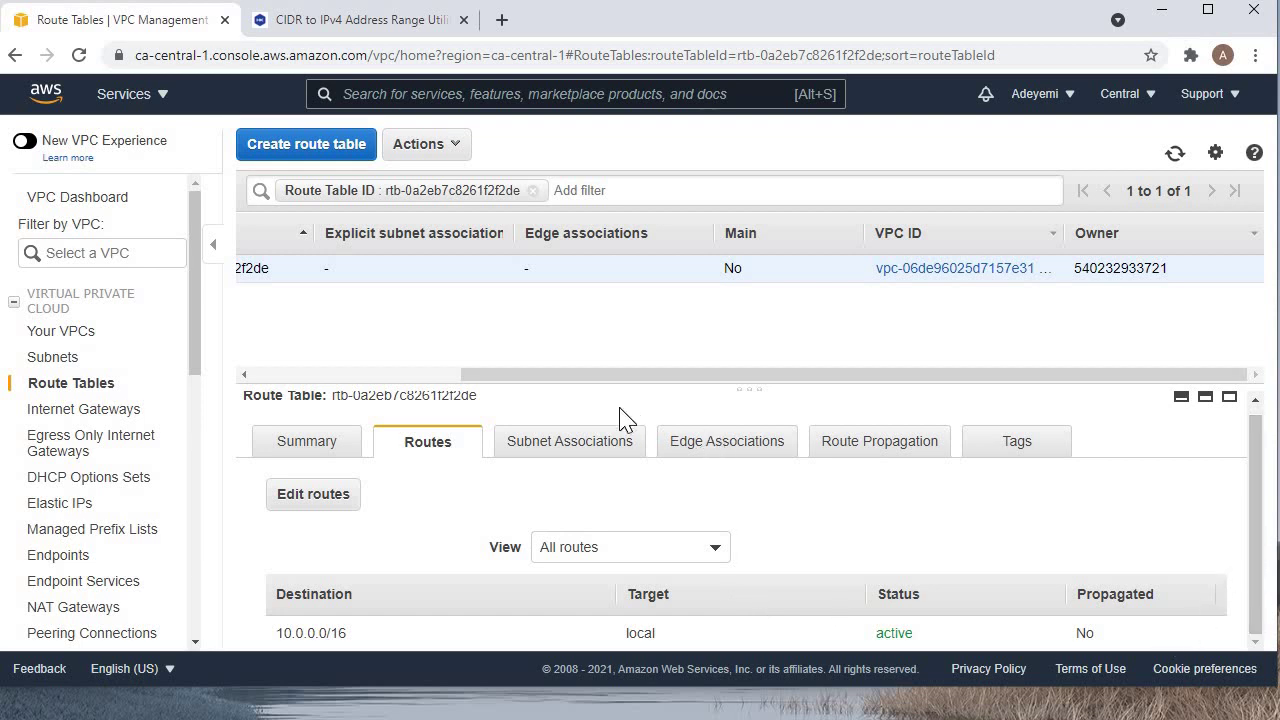
pyautogui.click(306, 445)
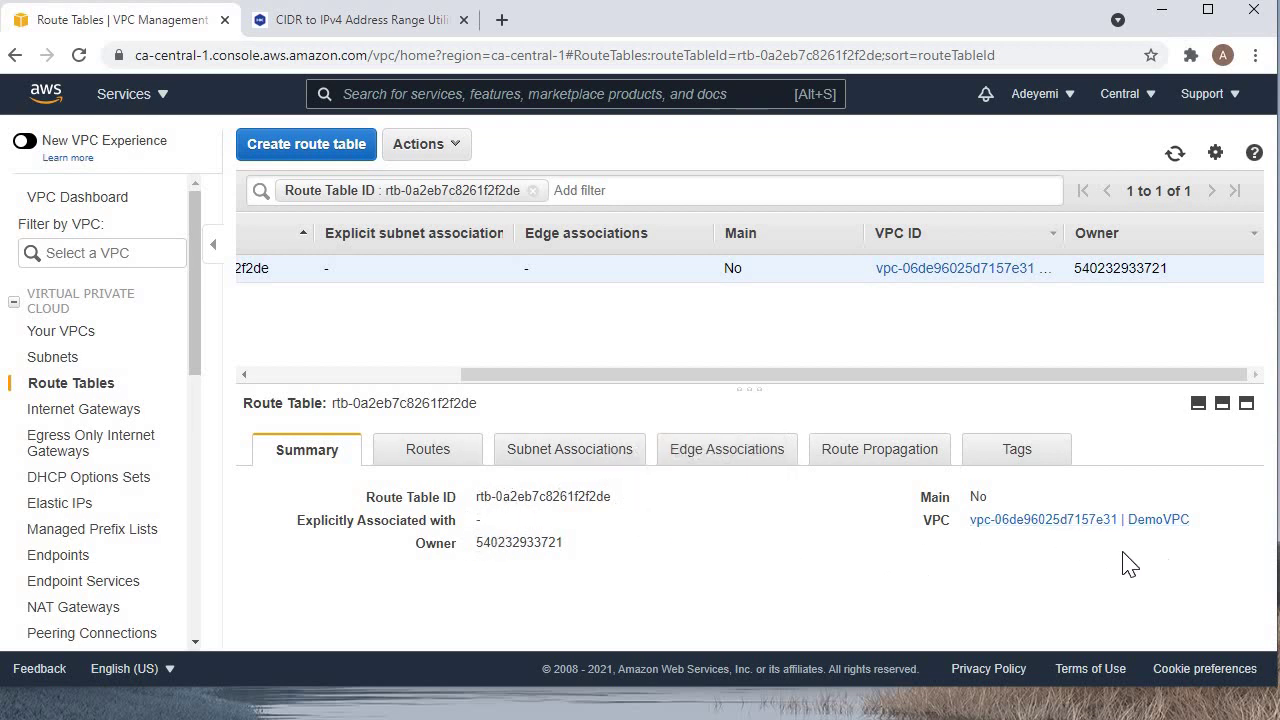
pyautogui.click(414, 458)
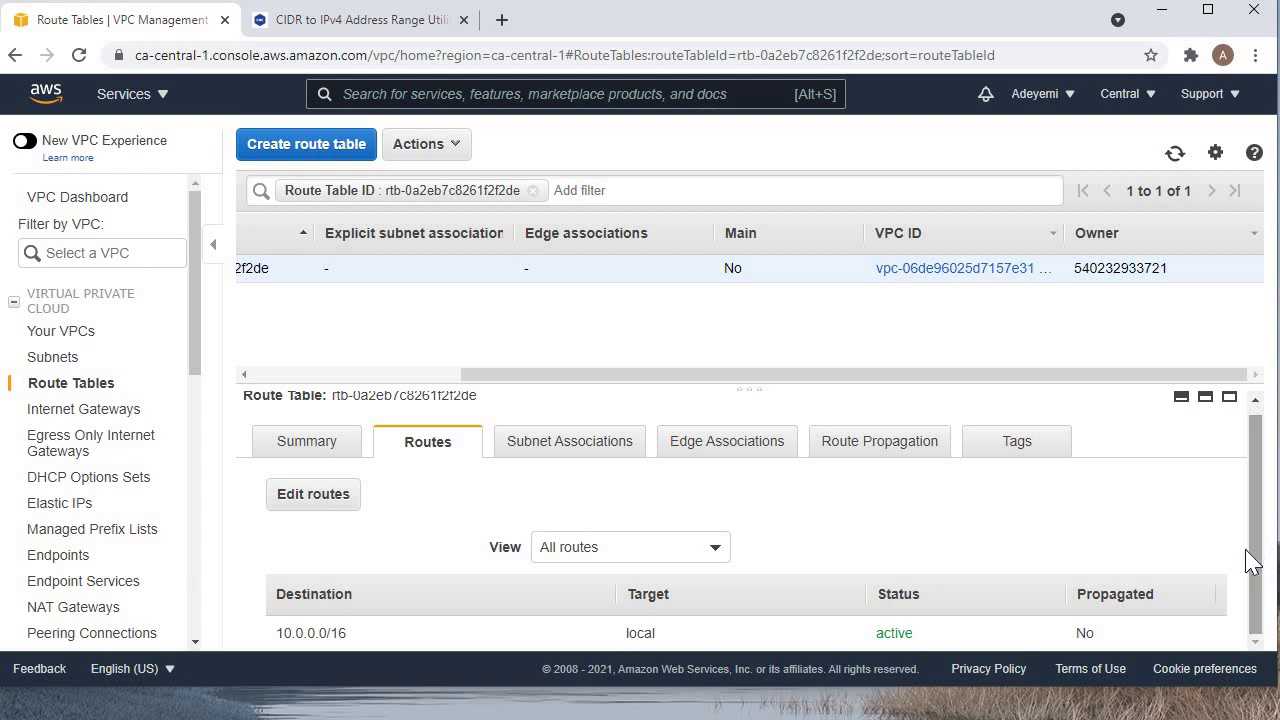
pyautogui.moveTo(1259, 506); pyautogui.dragTo(1258, 468)
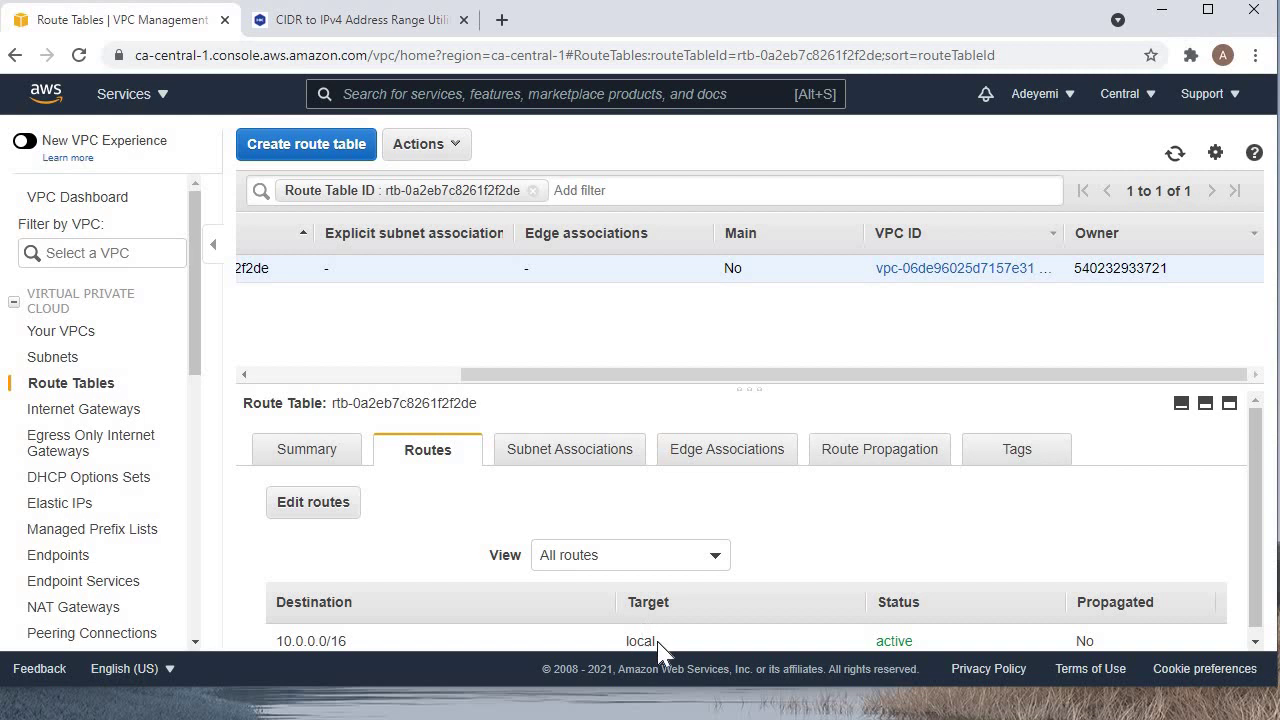
pyautogui.moveTo(662, 643); pyautogui.dragTo(613, 645)
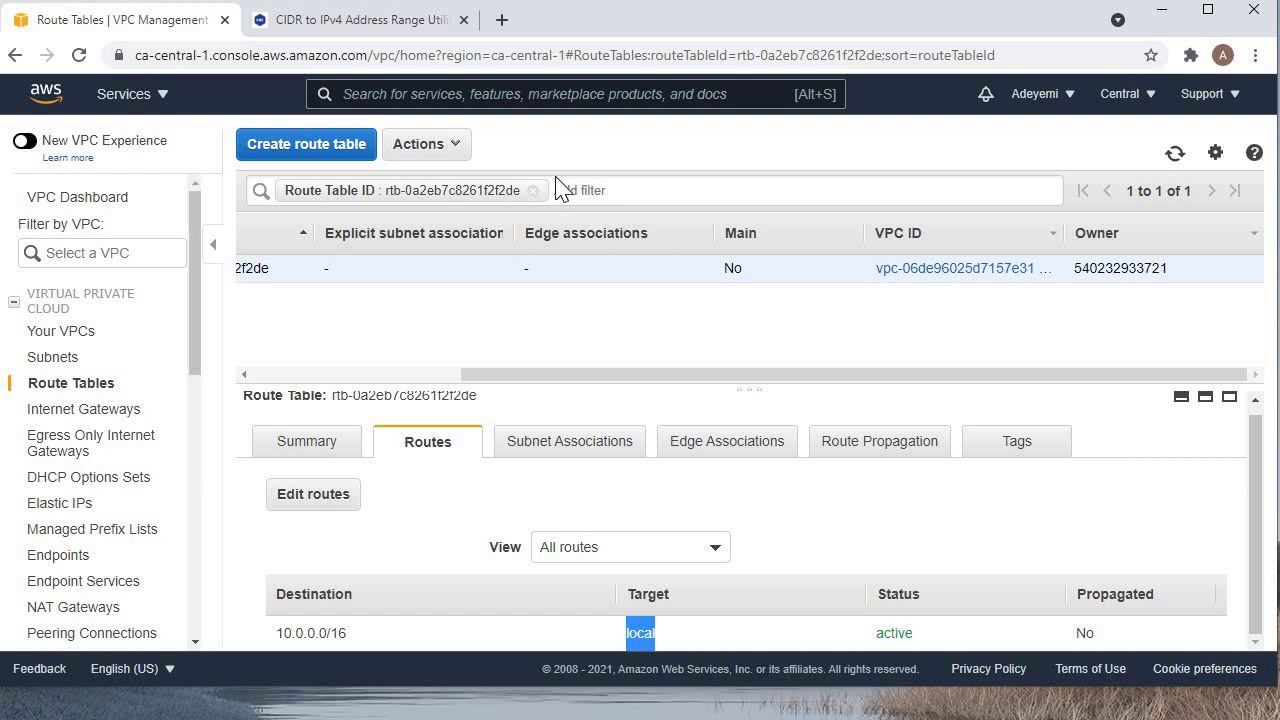
# Review the new route table's subnet associations, including the subnets not explicitly associated with any route table.
pyautogui.click(570, 453)
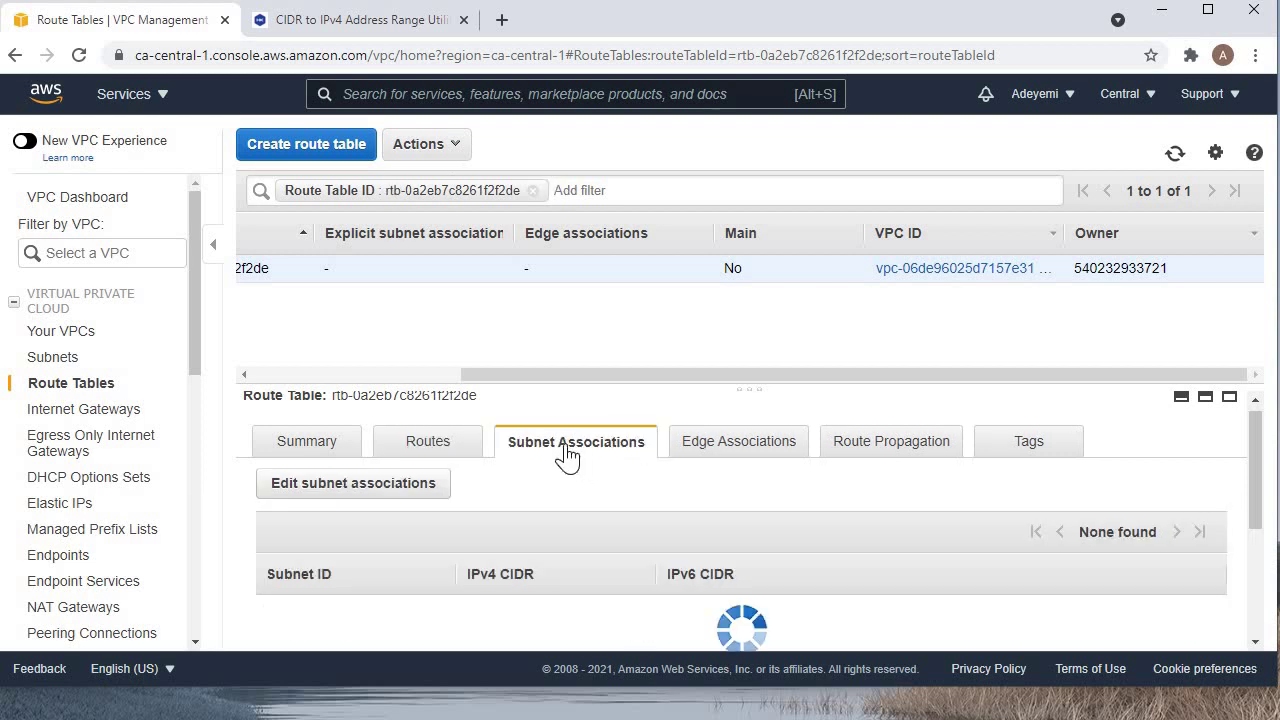
pyautogui.scroll(-3, 566, 463)
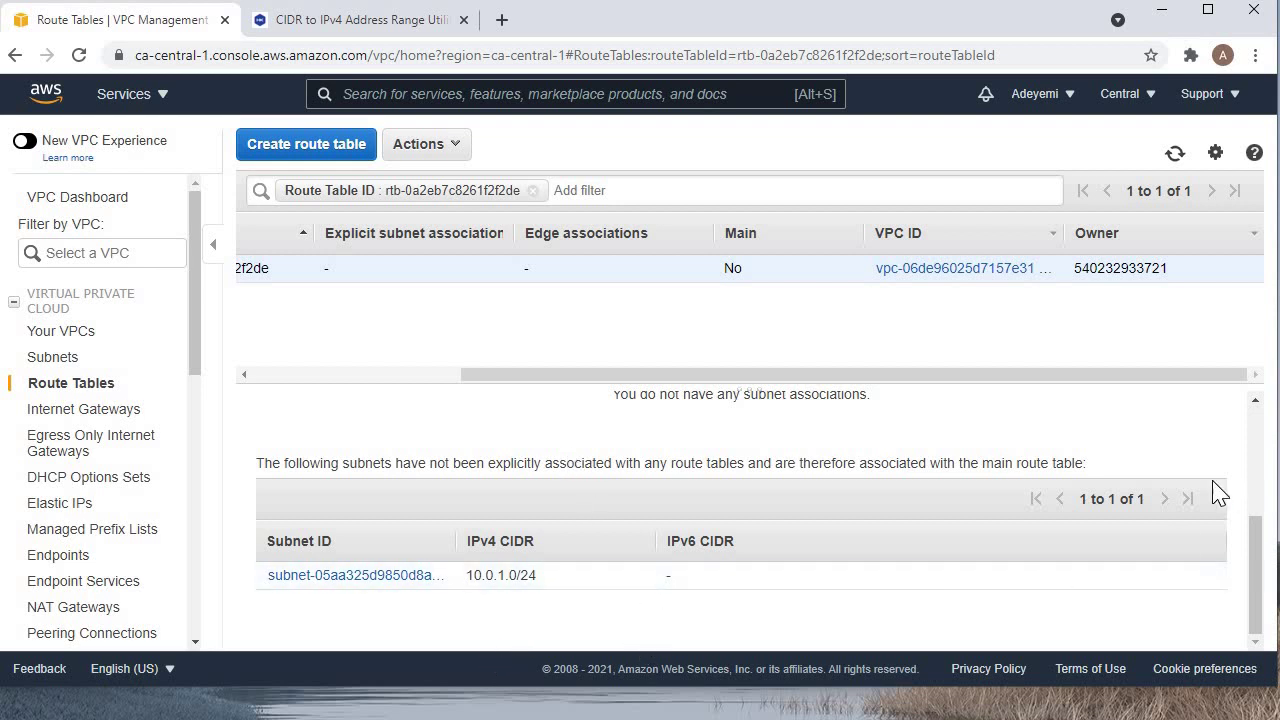
pyautogui.scroll(1, 645, 428)
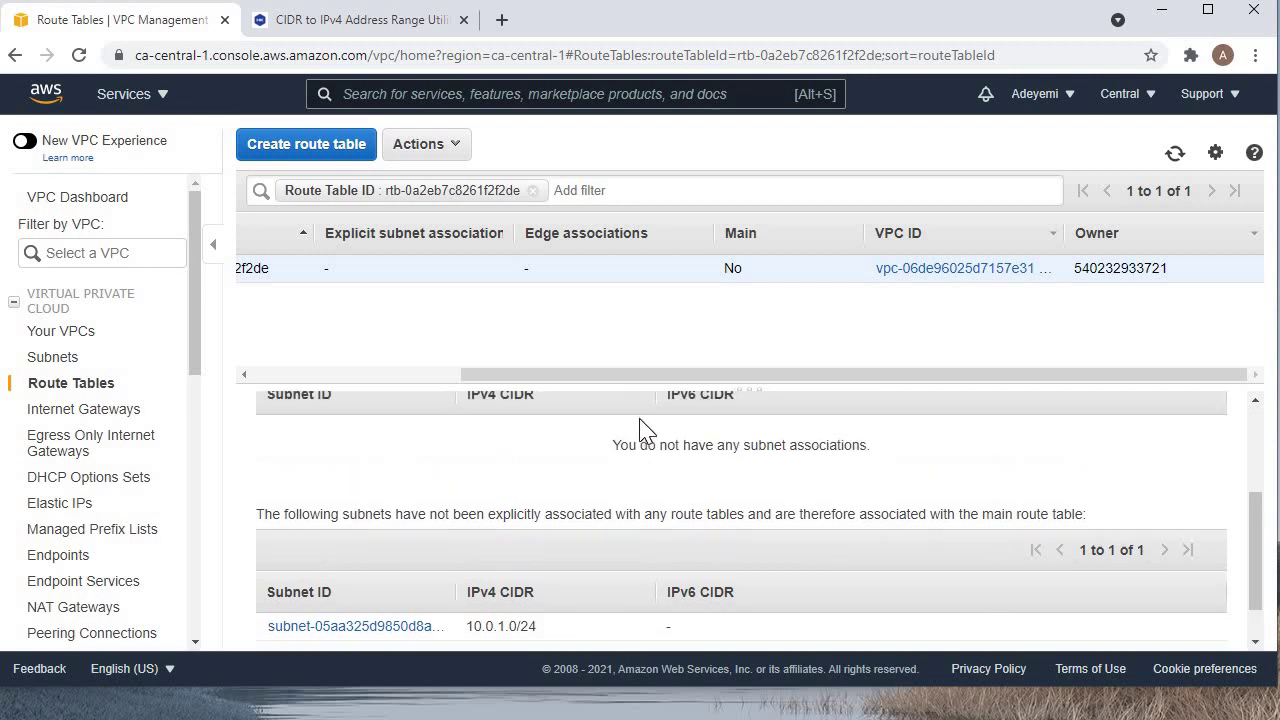
pyautogui.scroll(3, 630, 400)
pyautogui.scroll(-2, 614, 449)
pyautogui.scroll(2, 614, 447)
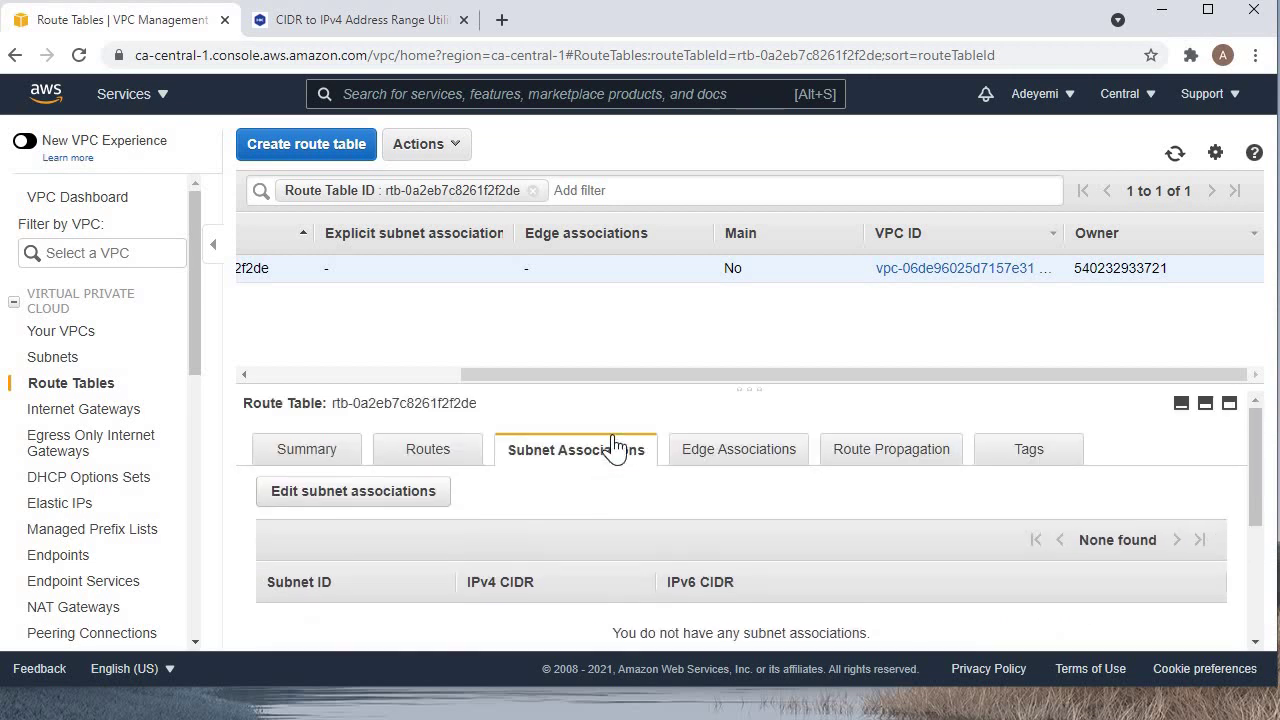
# Open DemoVPCRTB's subnet associations for editing and select the 10.0.1.0/24 subnet.
pyautogui.click(426, 492)
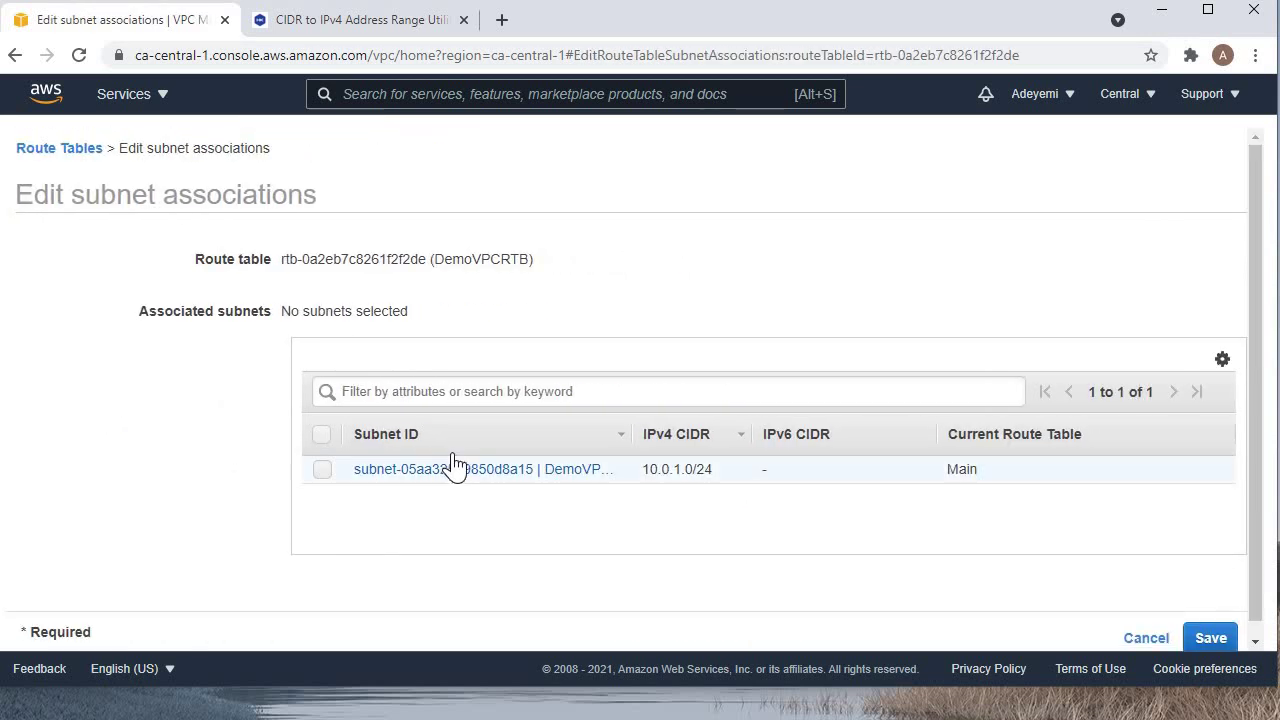
pyautogui.click(321, 472)
pyautogui.scroll(-1, 778, 492)
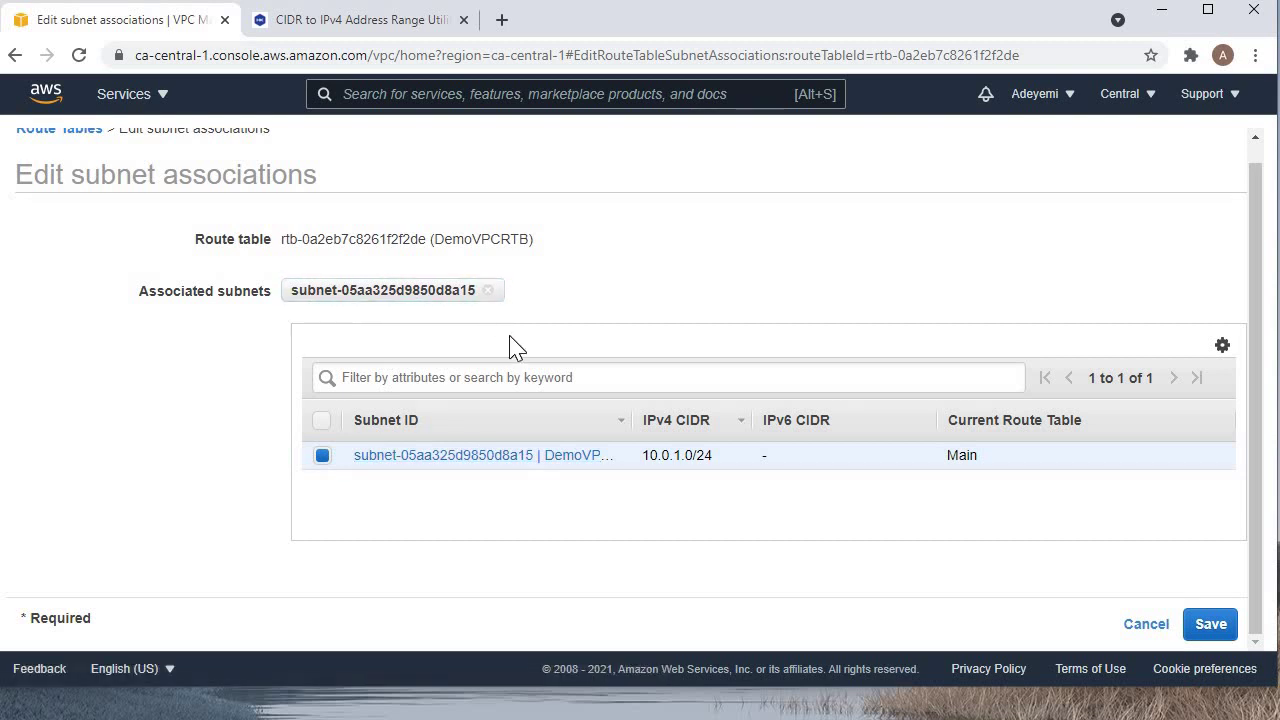
# Inspect the details of the 10.0.1.0/24 subnet, including its current route table, and return to editing the subnet associations.
pyautogui.click(489, 457)
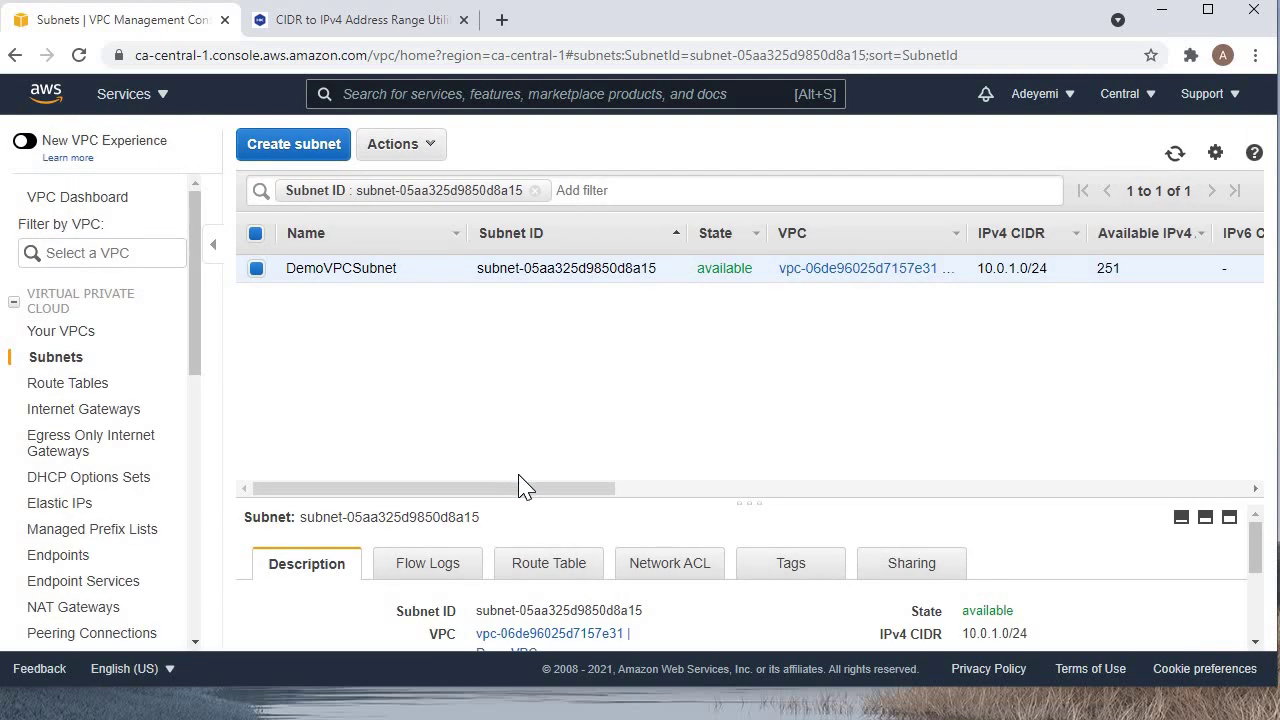
pyautogui.scroll(-1, 780, 560)
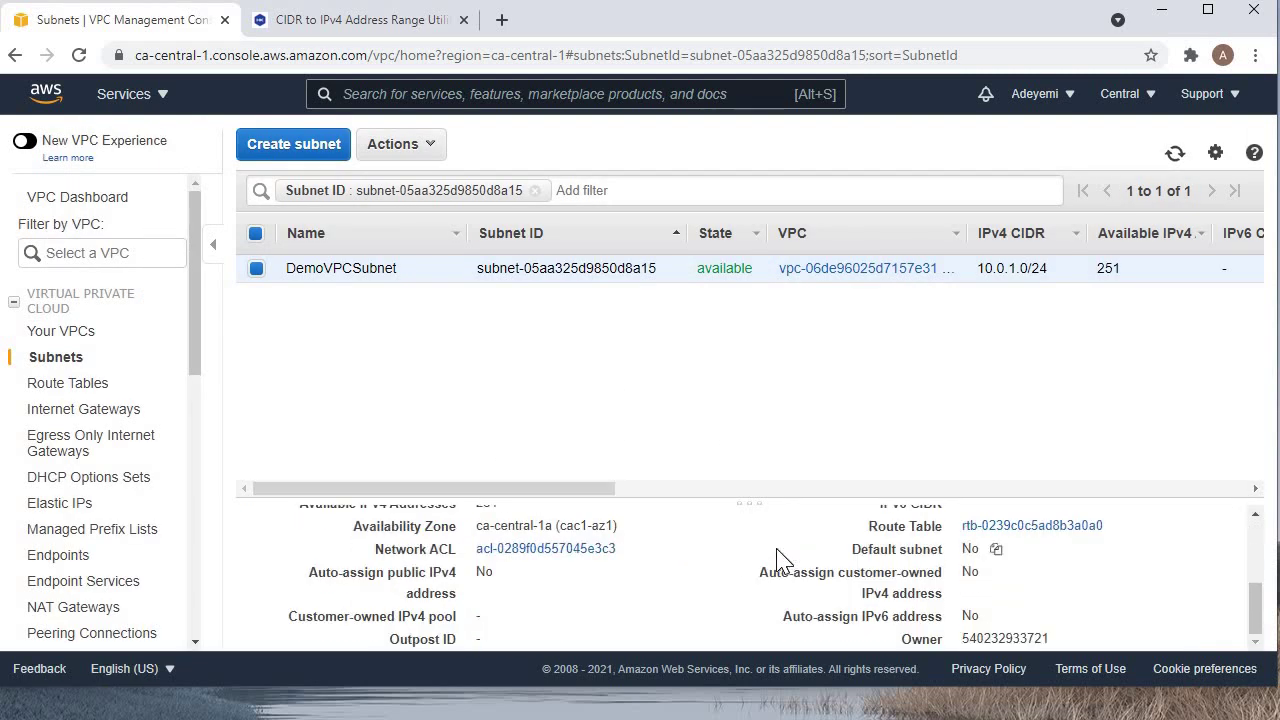
pyautogui.scroll(1, 780, 560)
pyautogui.scroll(-1, 780, 560)
pyautogui.scroll(1, 780, 560)
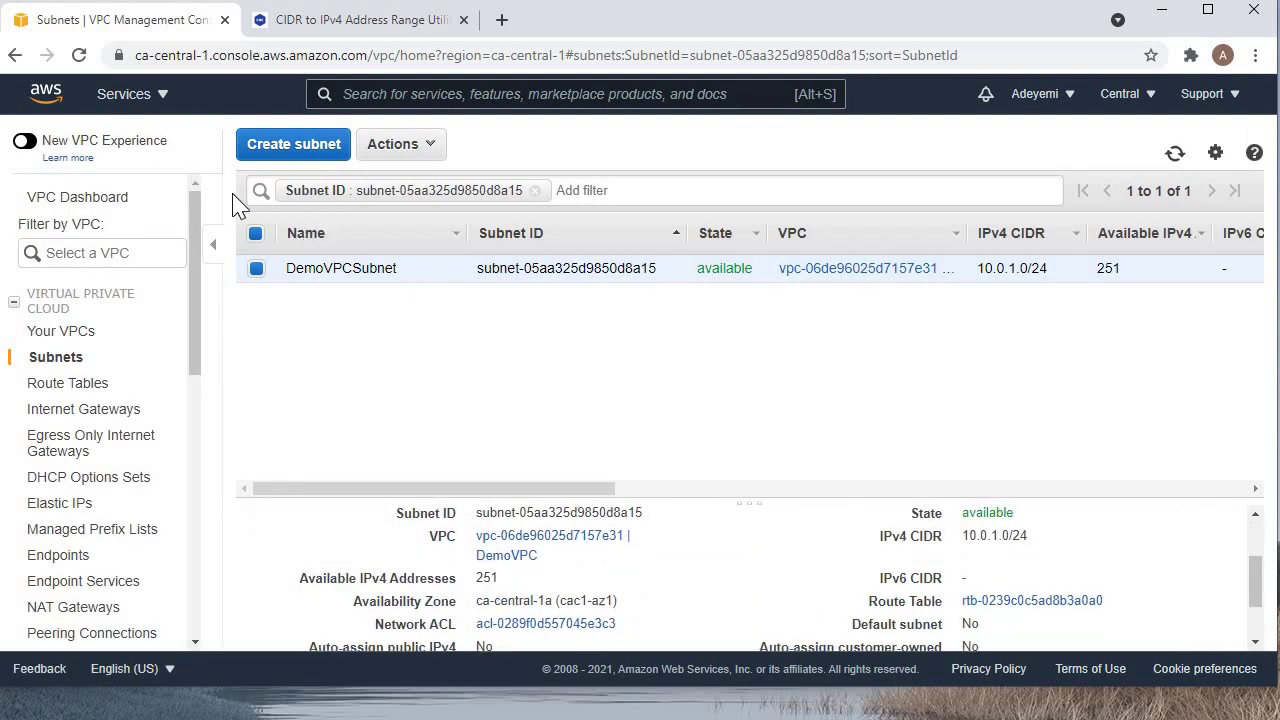
pyautogui.click(14, 56)
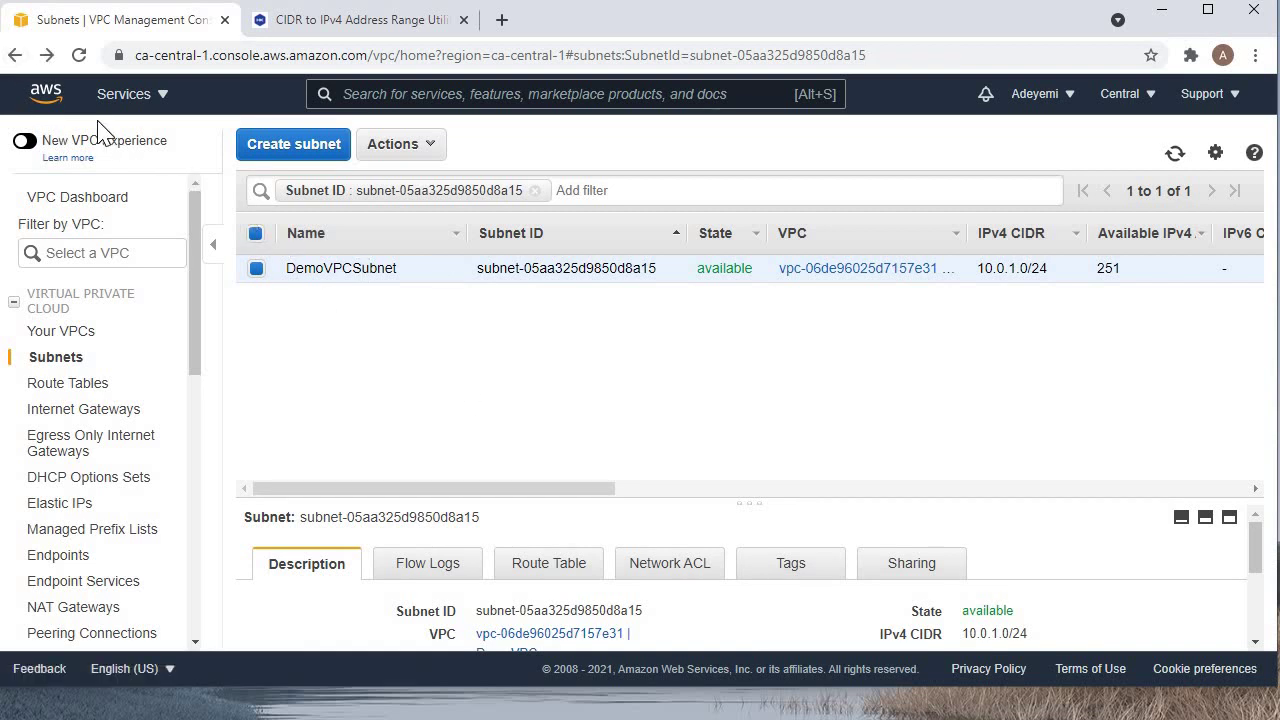
pyautogui.click(14, 56)
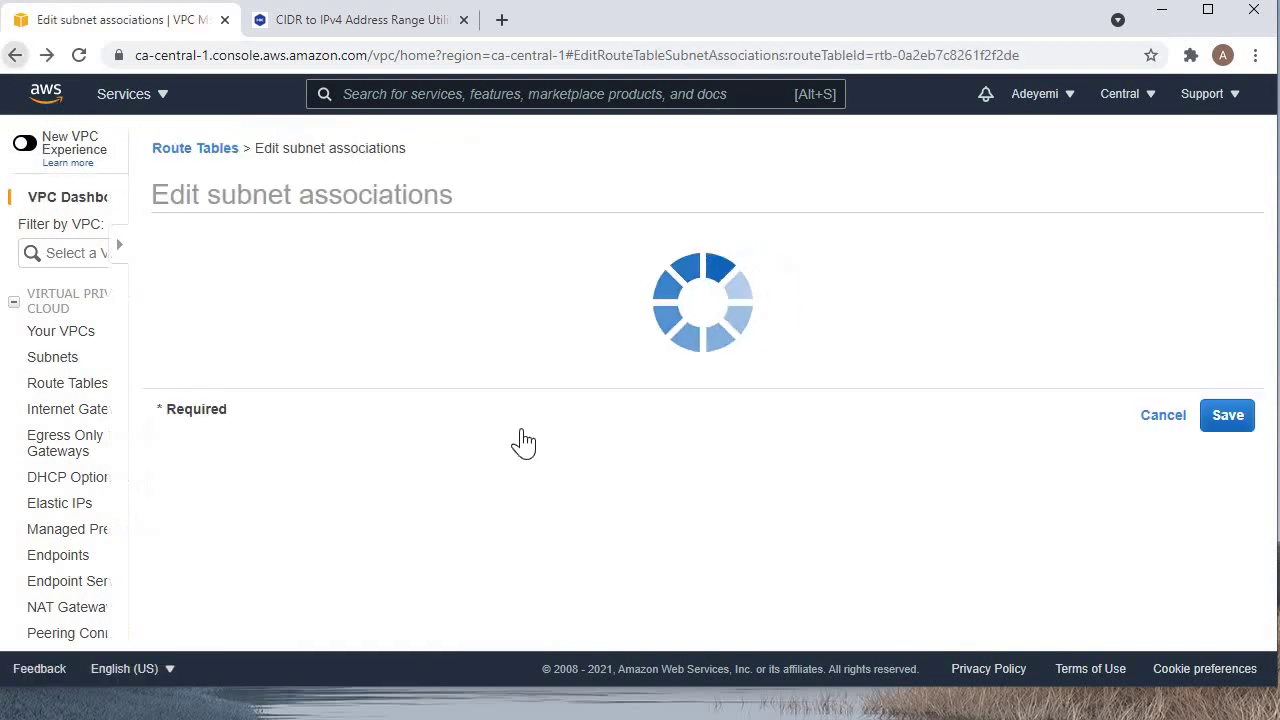
# Associate DemoVPCSubnet (10.0.1.0/24) with the DemoVPCRTB route table and save the association.
pyautogui.click(322, 470)
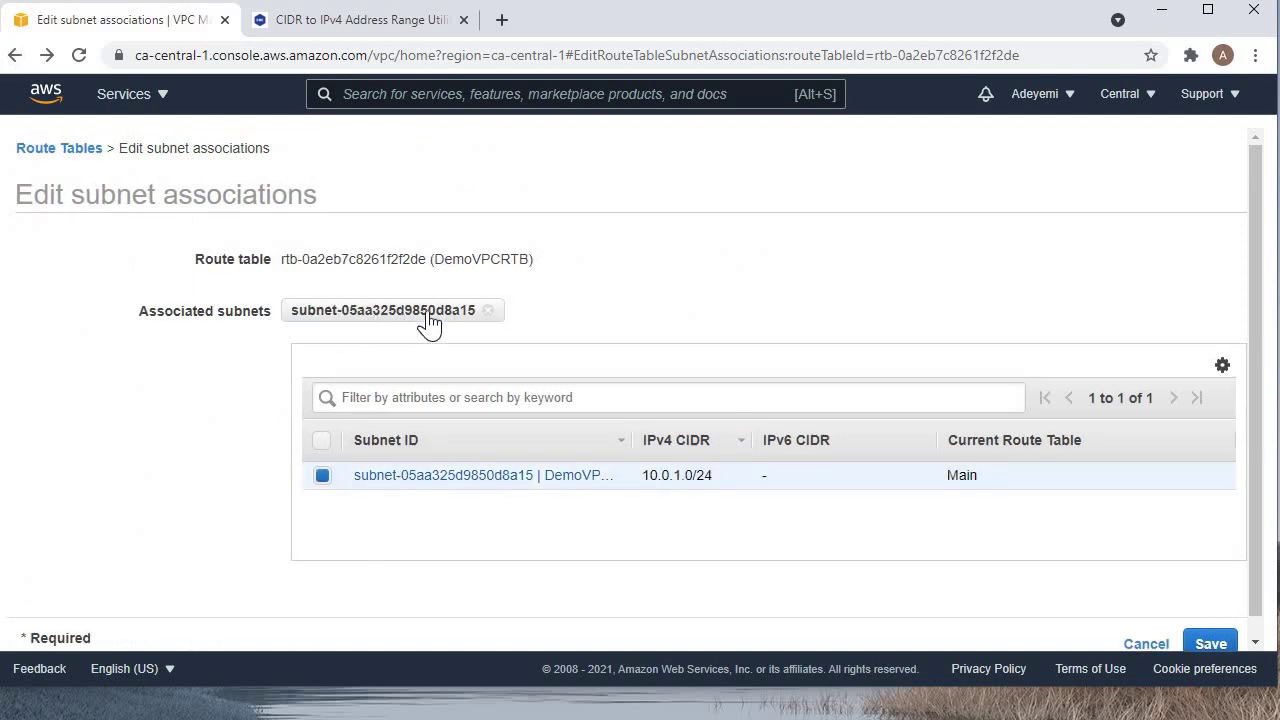
pyautogui.click(1221, 650)
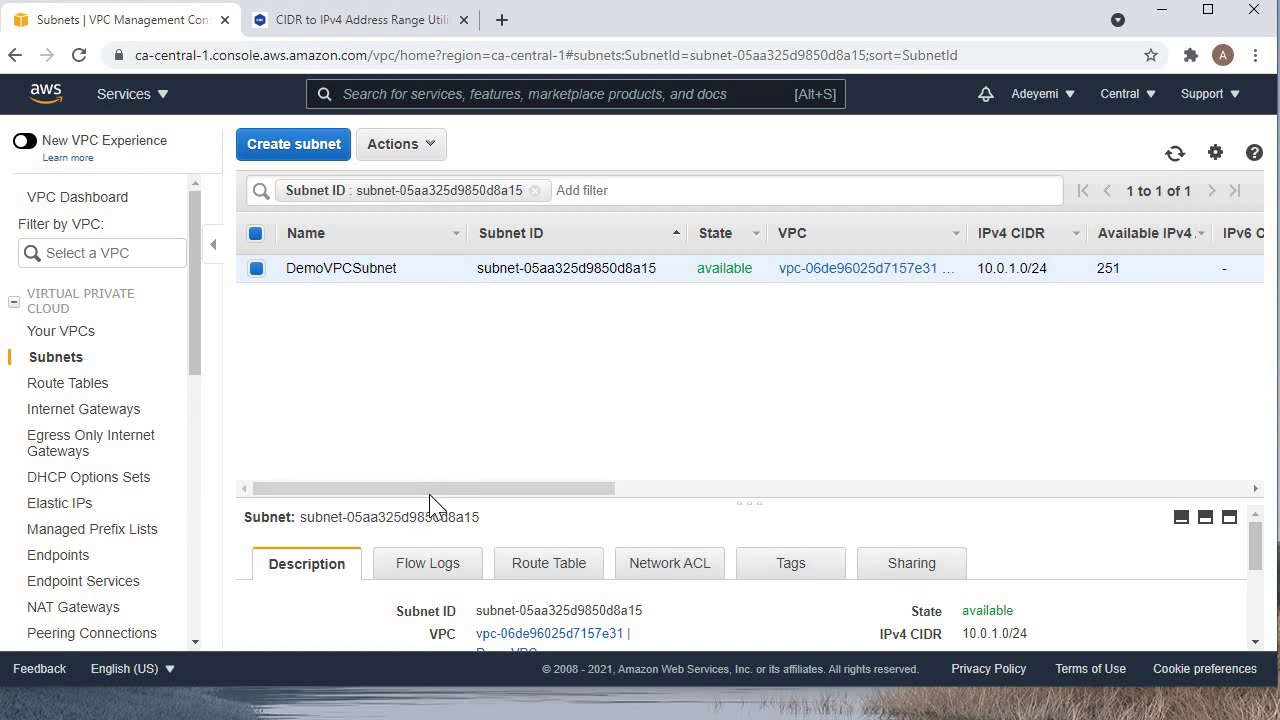
# Check which VPC the DemoIGW internet gateway is attached to and open that VPC's details.
pyautogui.click(70, 414)
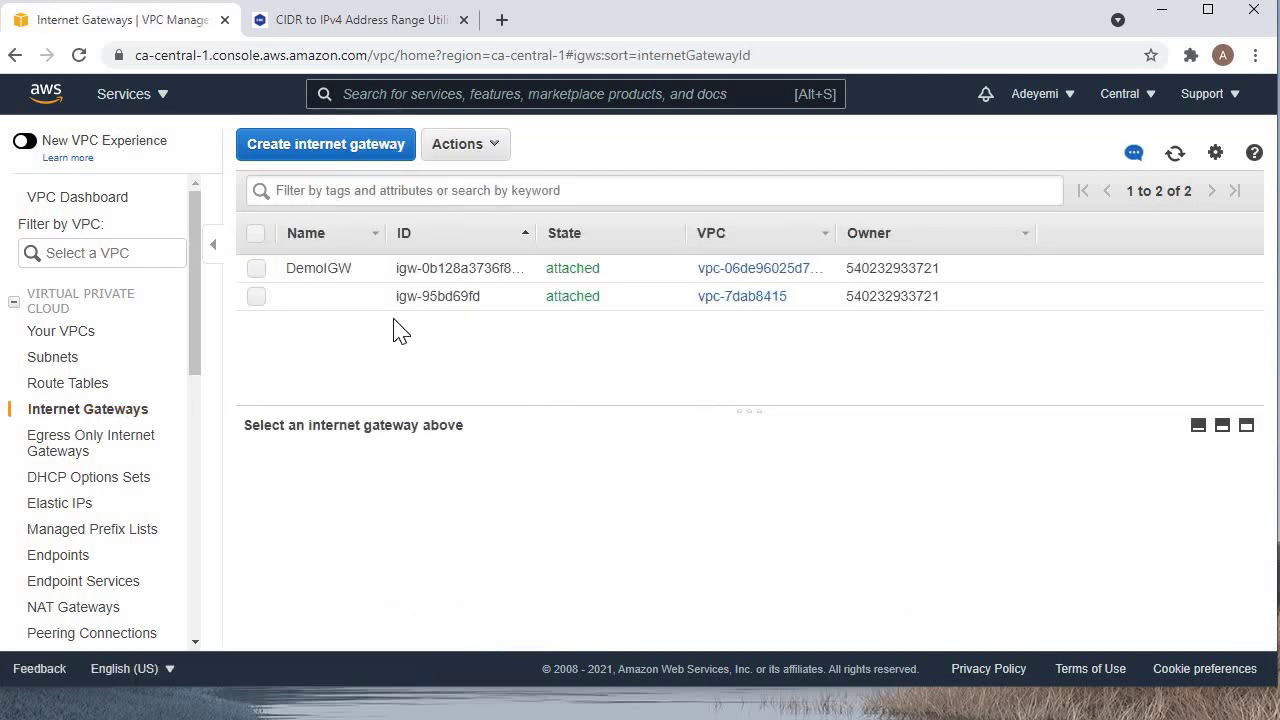
pyautogui.click(256, 270)
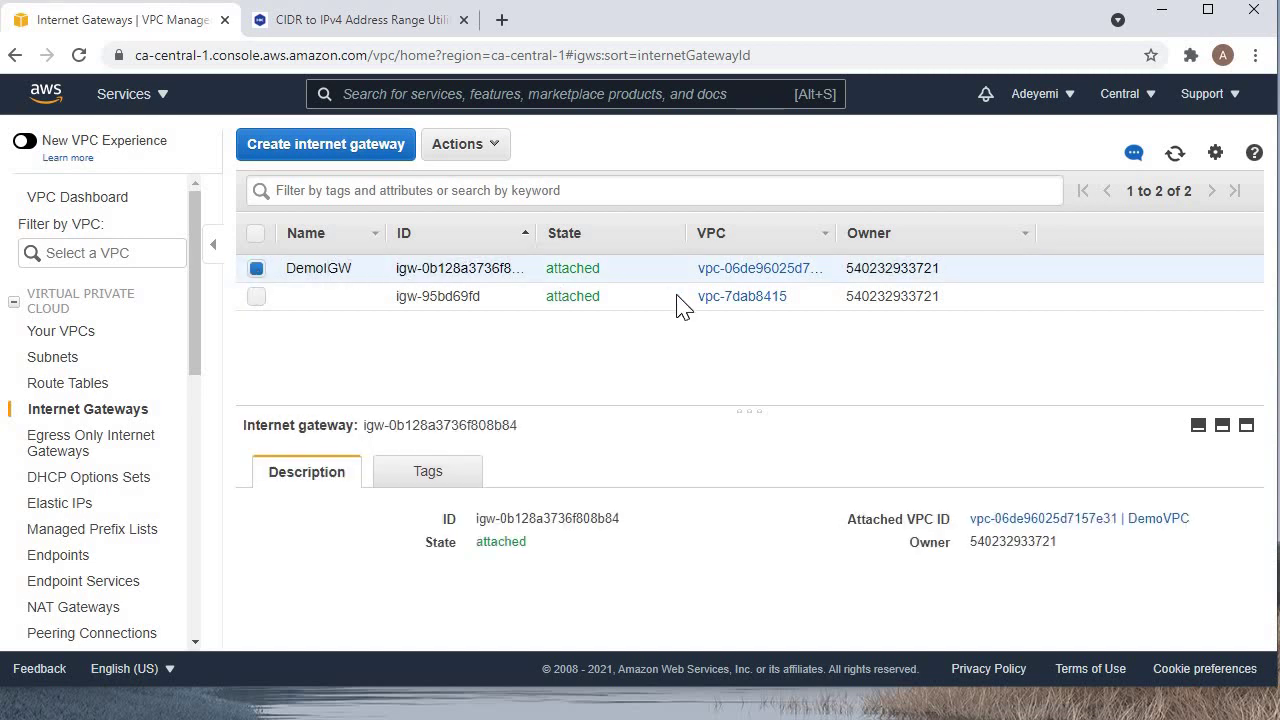
pyautogui.click(730, 270)
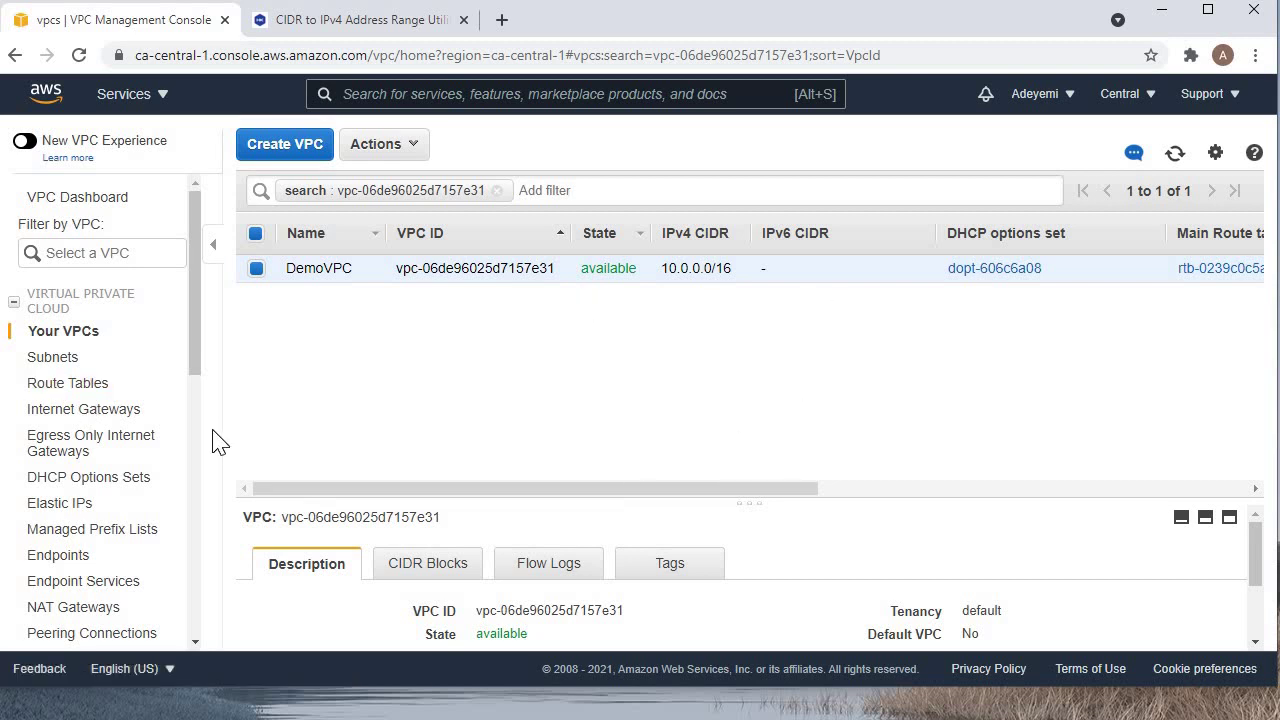
# Widen the name column in the route table list and review the subnet associations of DemoVPCRTB.
pyautogui.click(70, 385)
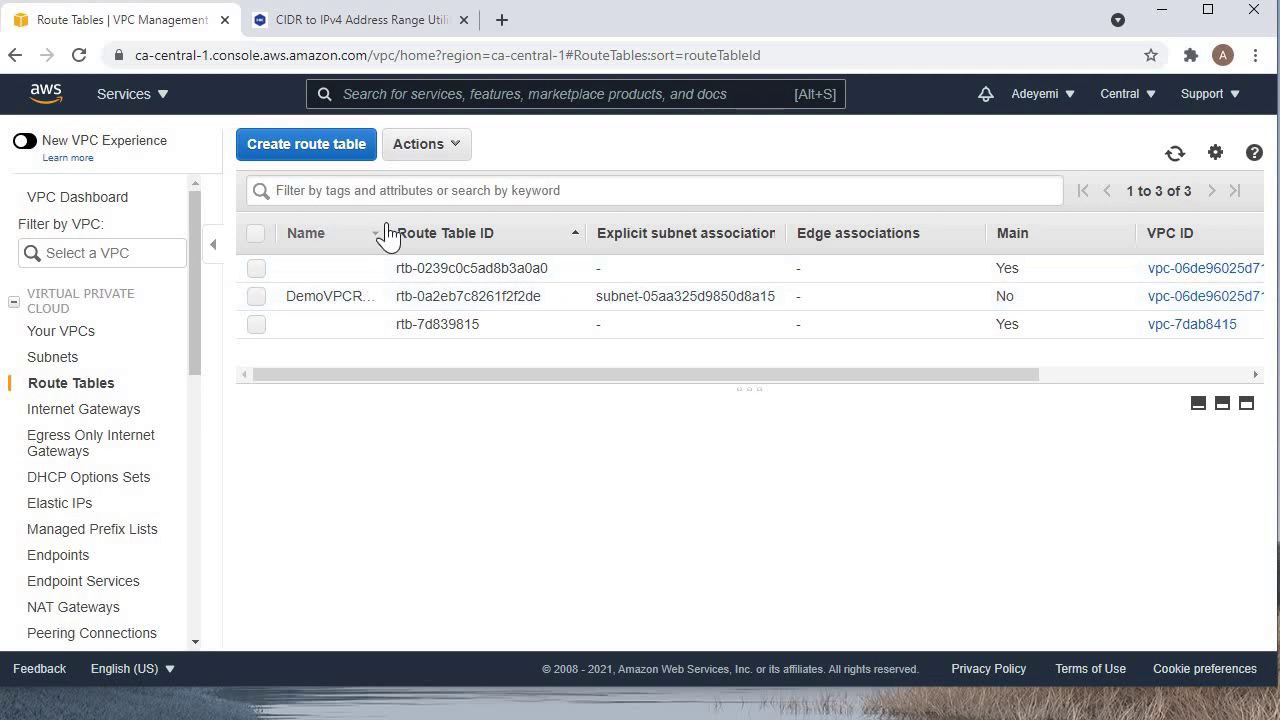
pyautogui.moveTo(441, 232); pyautogui.dragTo(449, 257)
pyautogui.click(331, 297)
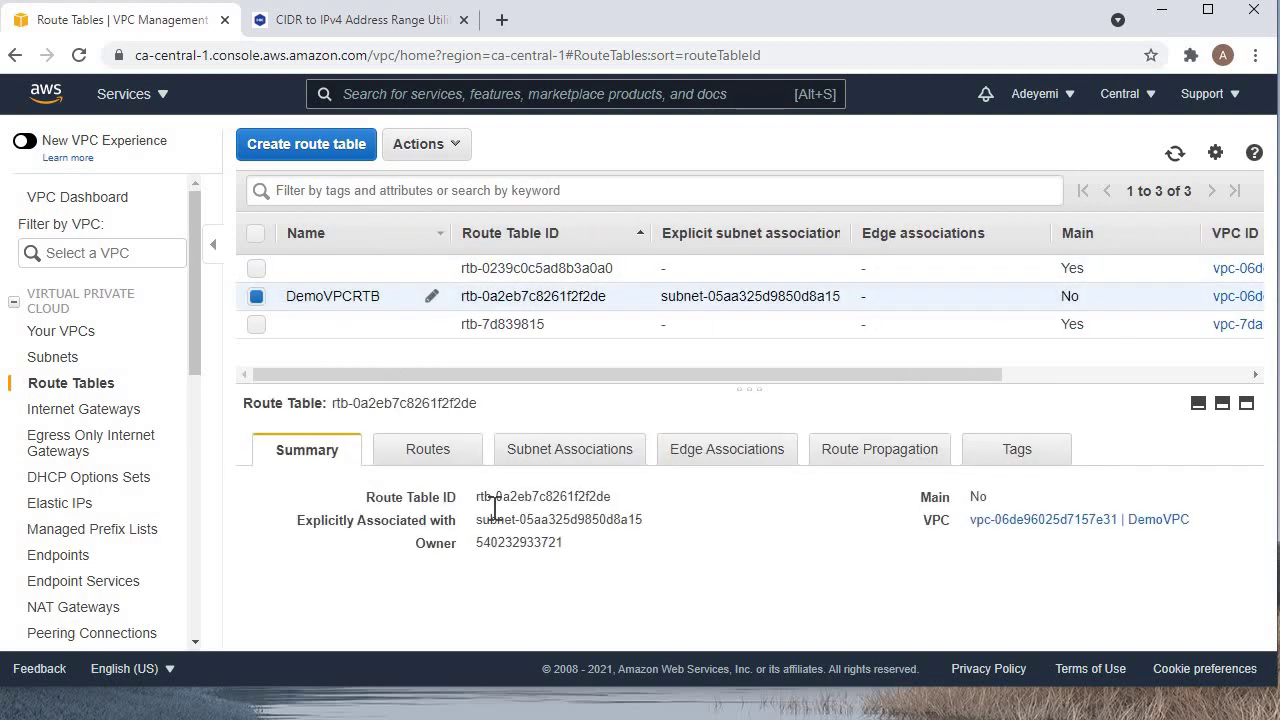
pyautogui.click(581, 462)
pyautogui.scroll(-3, 491, 540)
pyautogui.scroll(3, 495, 545)
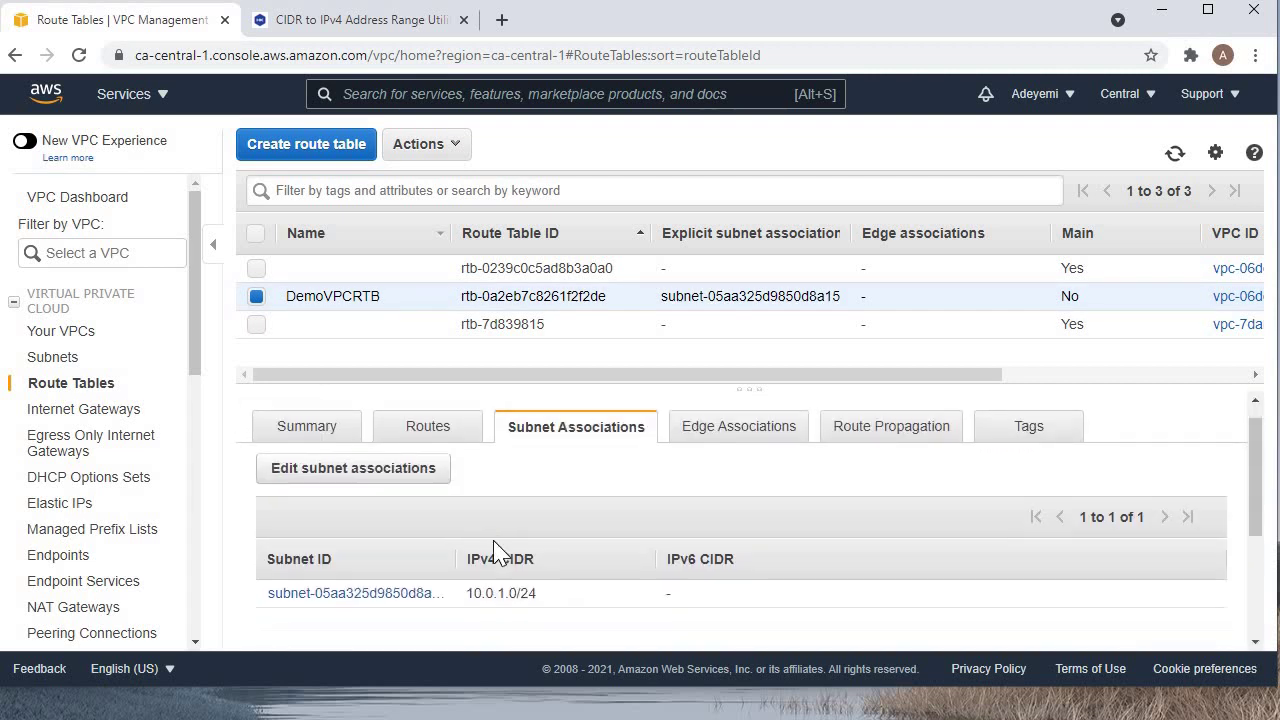
pyautogui.scroll(-3, 494, 548)
pyautogui.scroll(3, 490, 545)
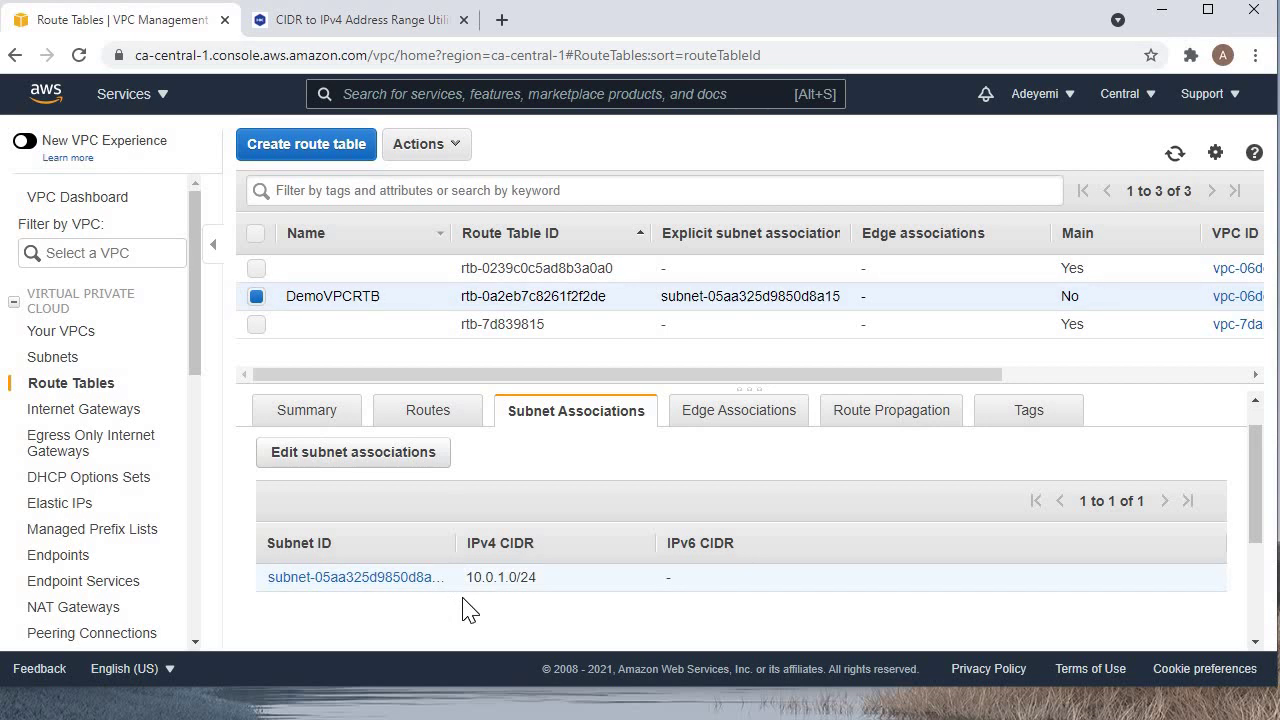
# Add a new route to DemoVPCRTB with the destination 0.0.0.0/0.
pyautogui.click(420, 412)
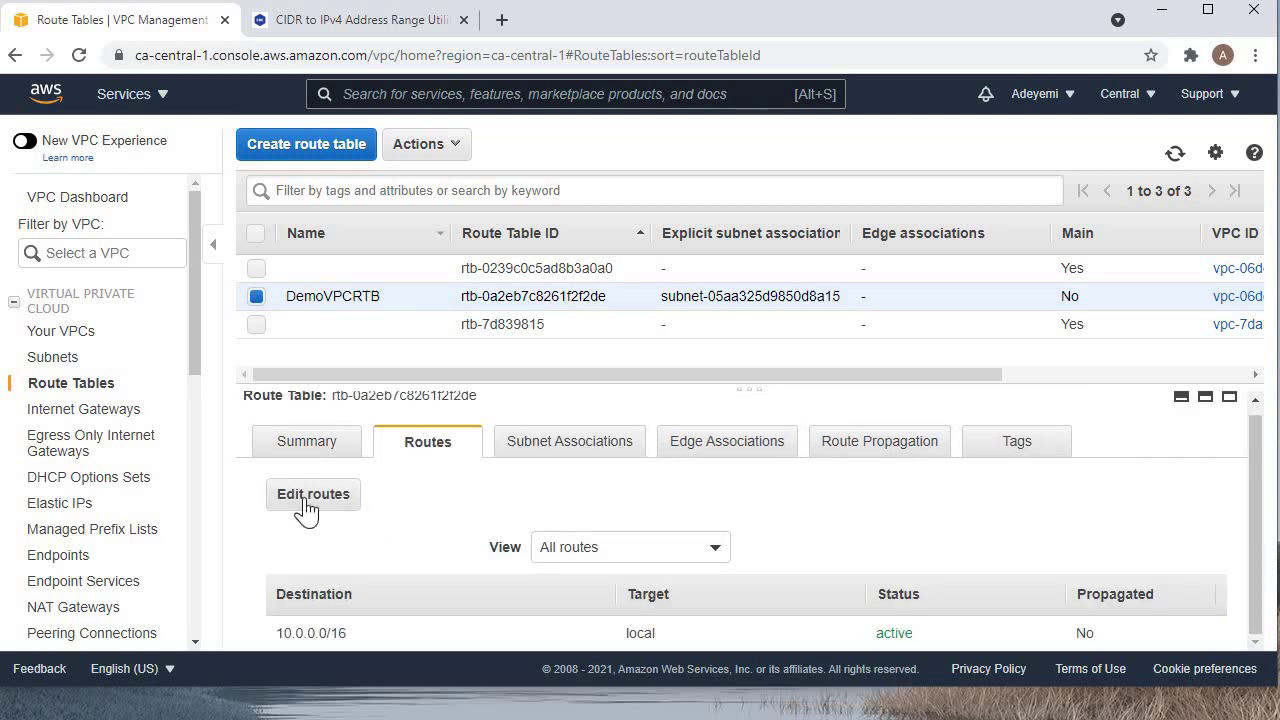
pyautogui.click(306, 508)
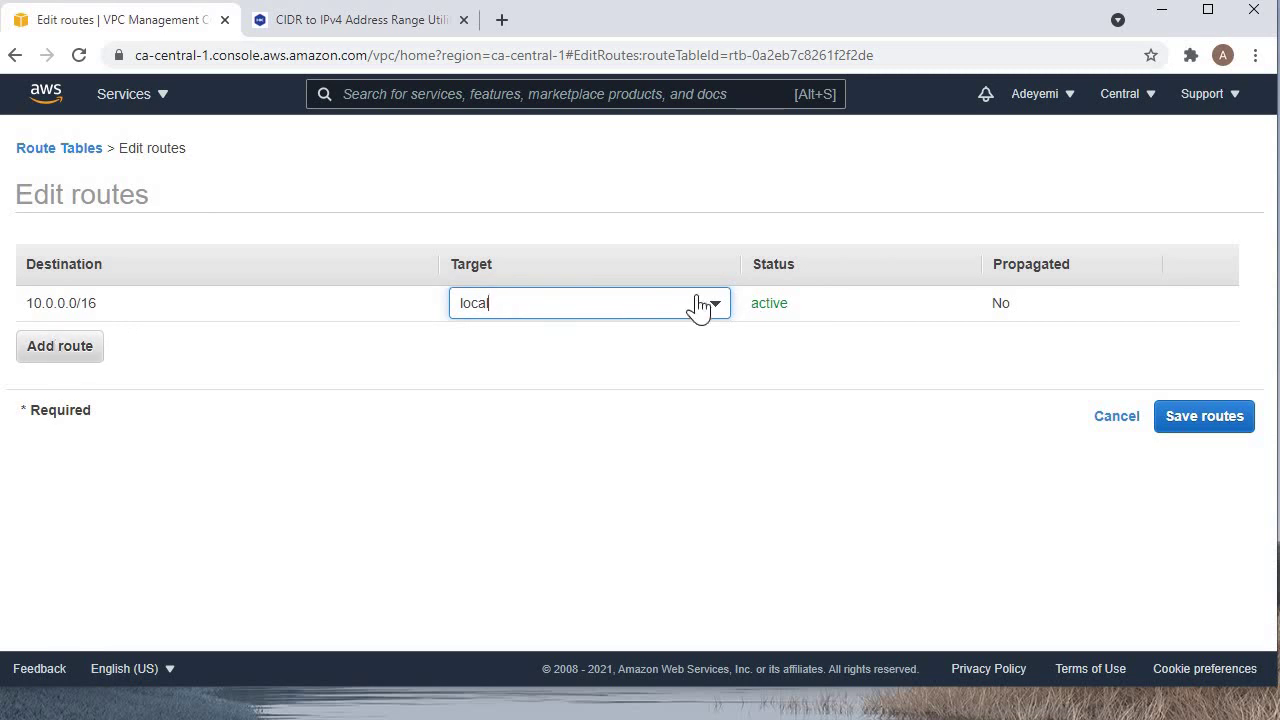
pyautogui.click(52, 350)
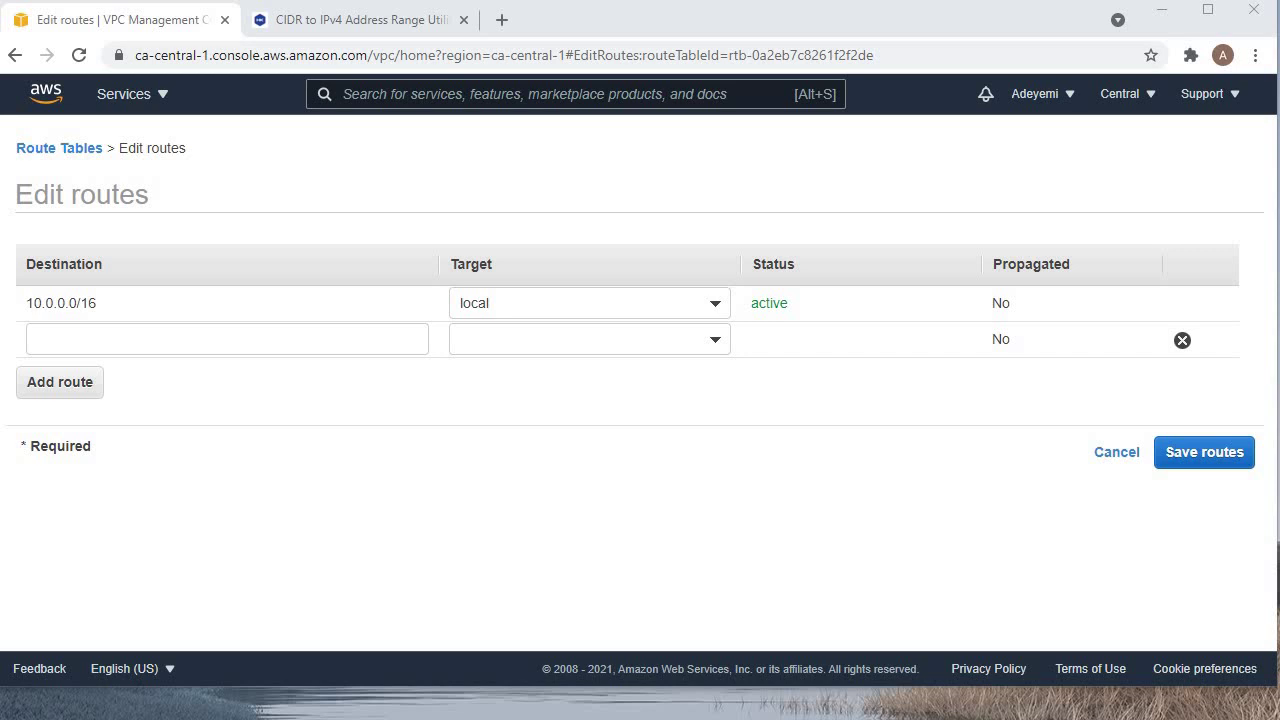
pyautogui.click(38, 339)
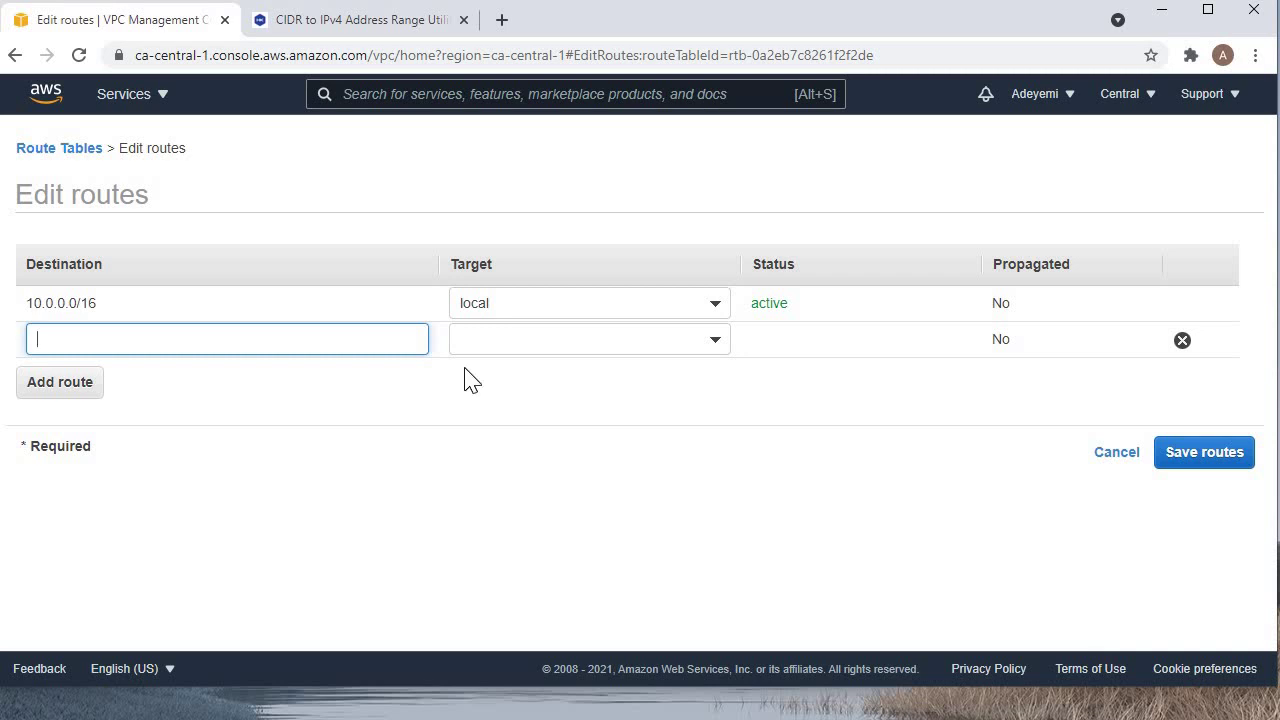
pyautogui.click(218, 329)
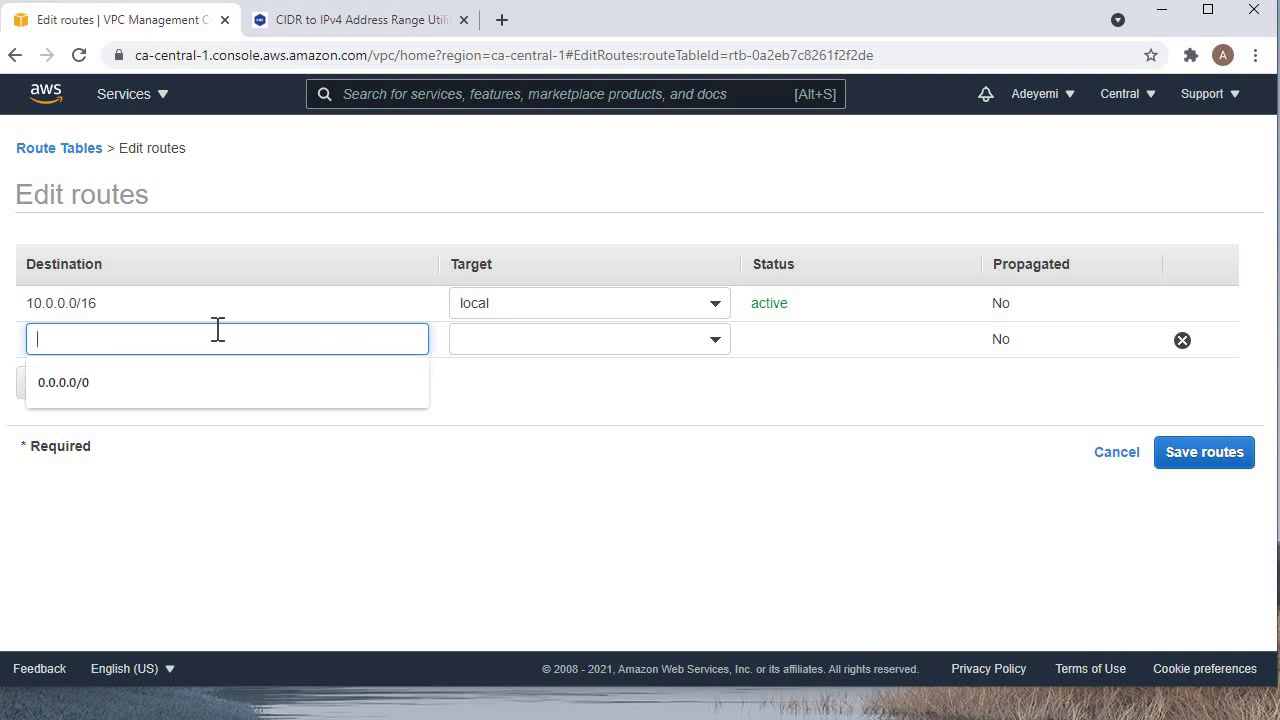
pyautogui.click(178, 375)
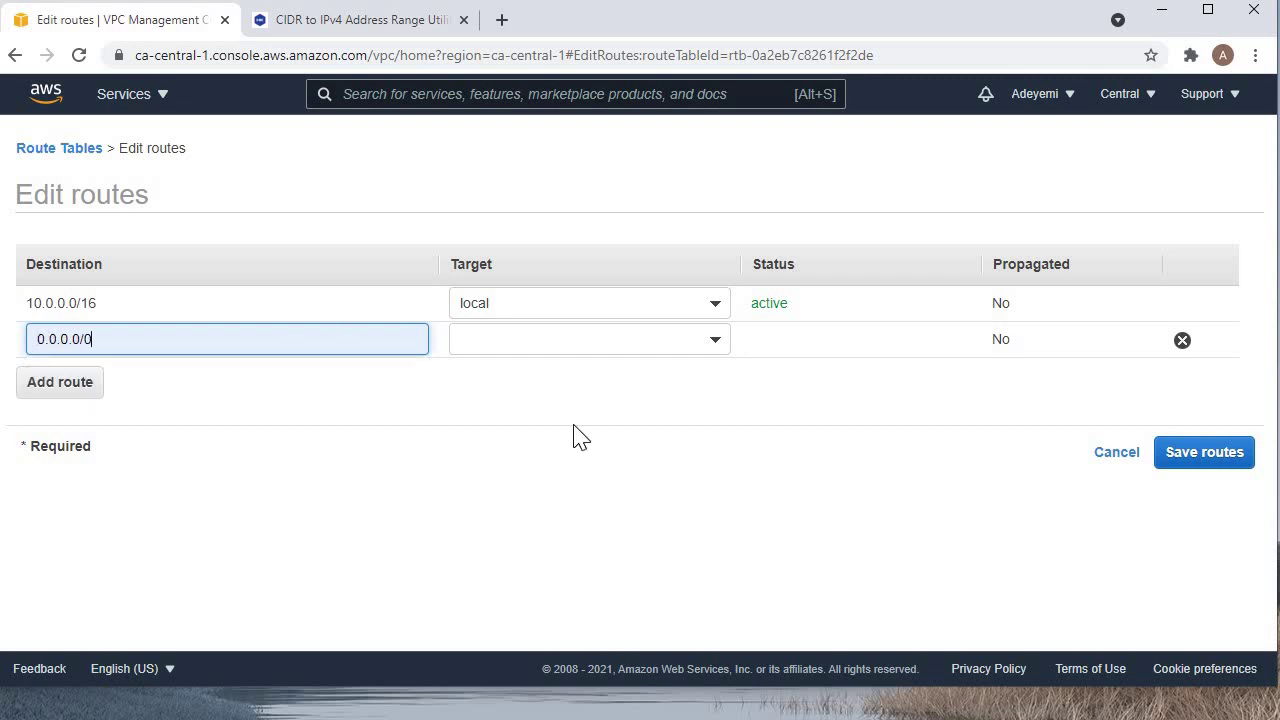
# Target the 0.0.0.0/0 route at the internet gateway DemoIGW, save the routes and return to the route table list.
pyautogui.click(578, 354)
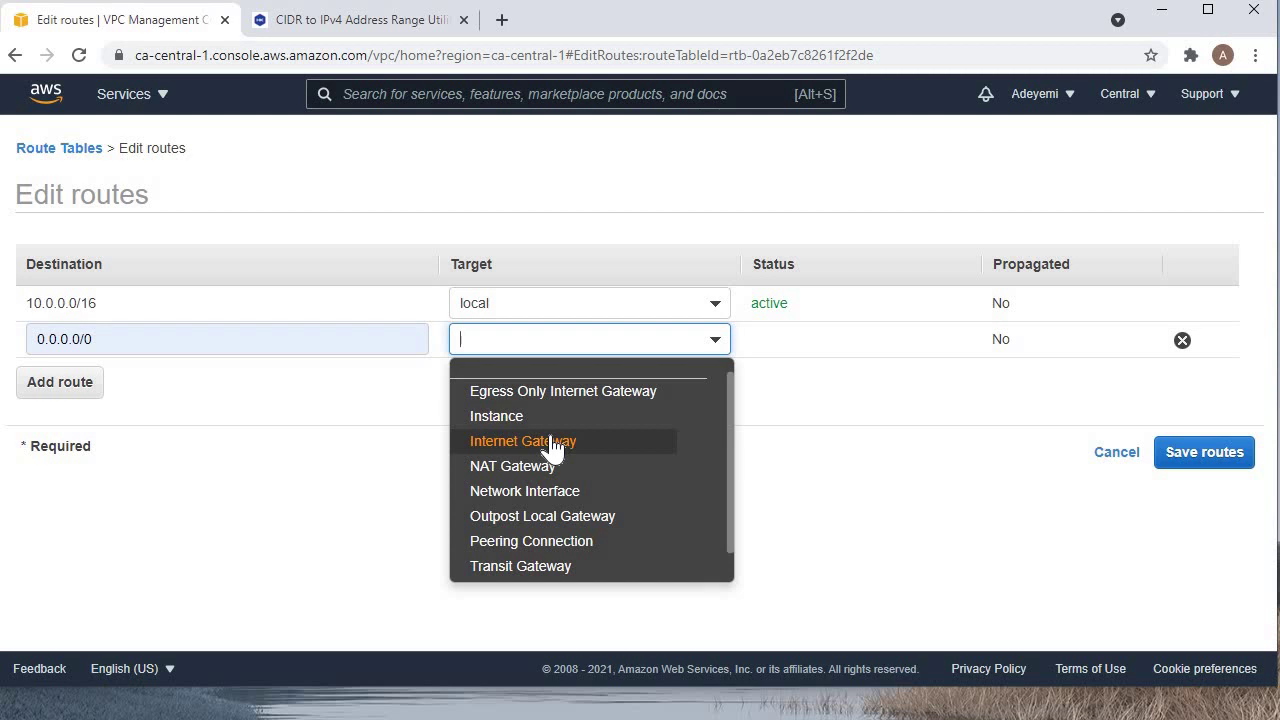
pyautogui.scroll(-1, 556, 476)
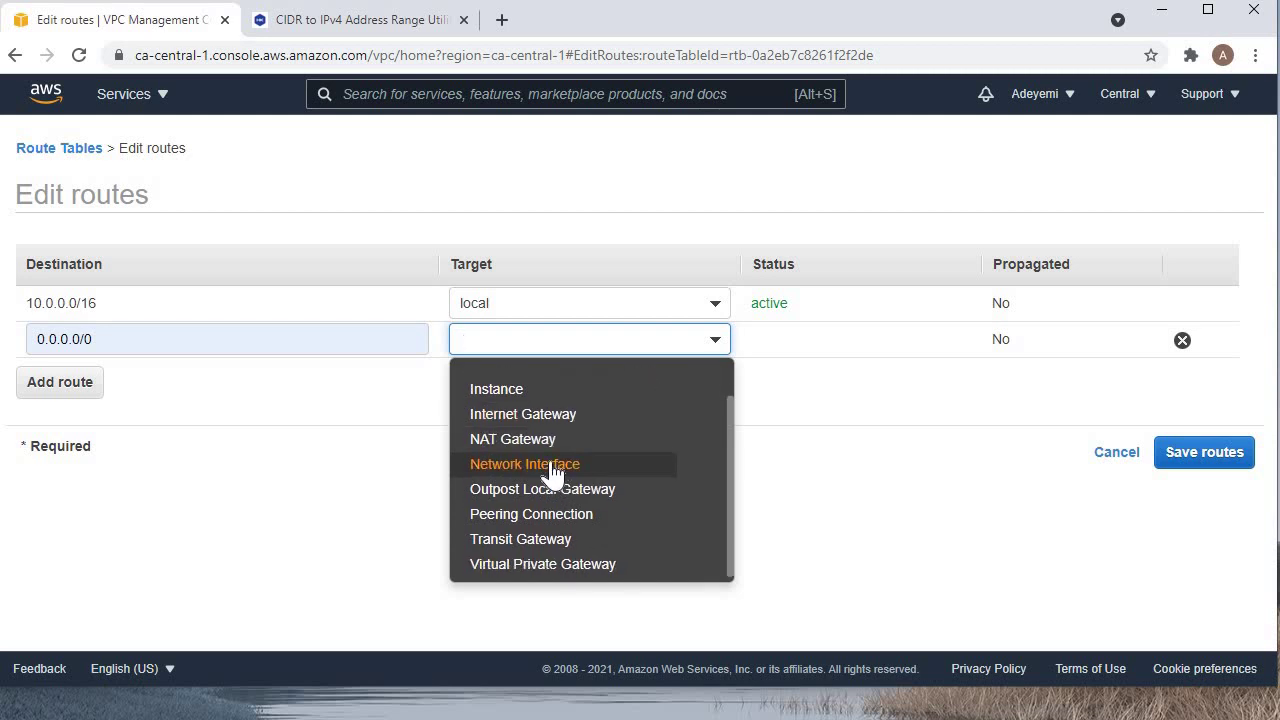
pyautogui.scroll(1, 537, 466)
pyautogui.click(540, 441)
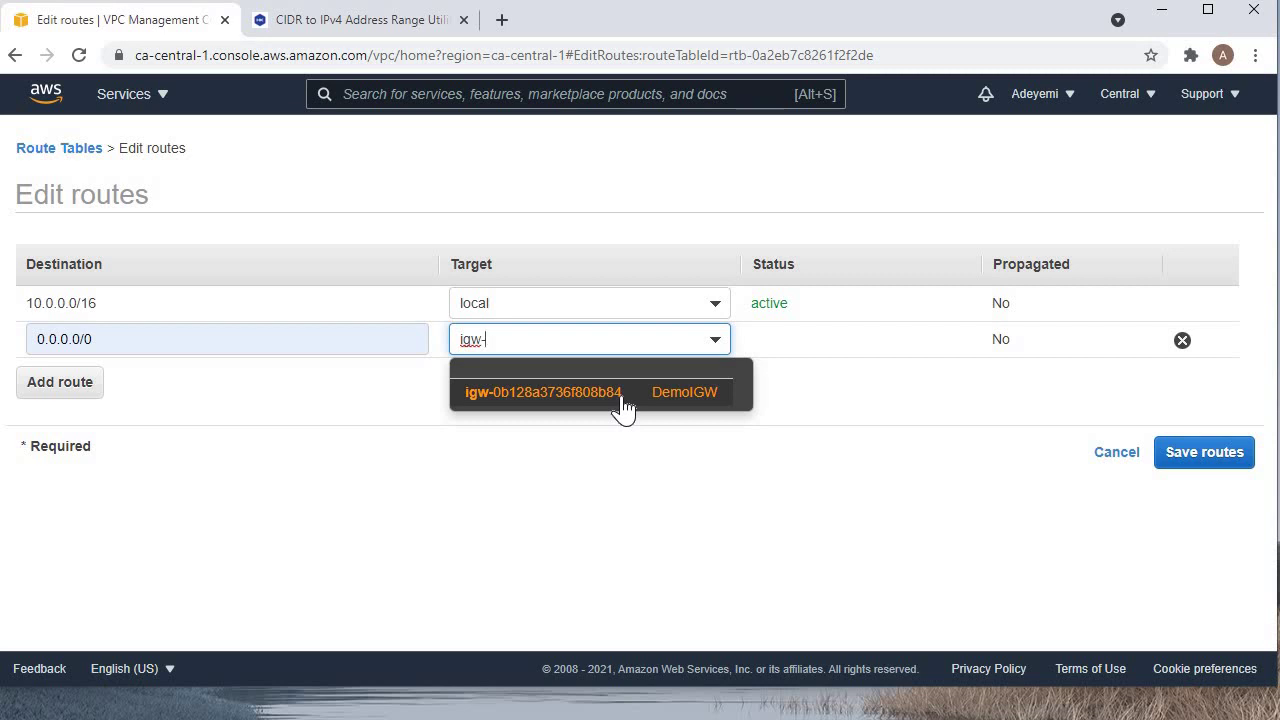
pyautogui.click(623, 405)
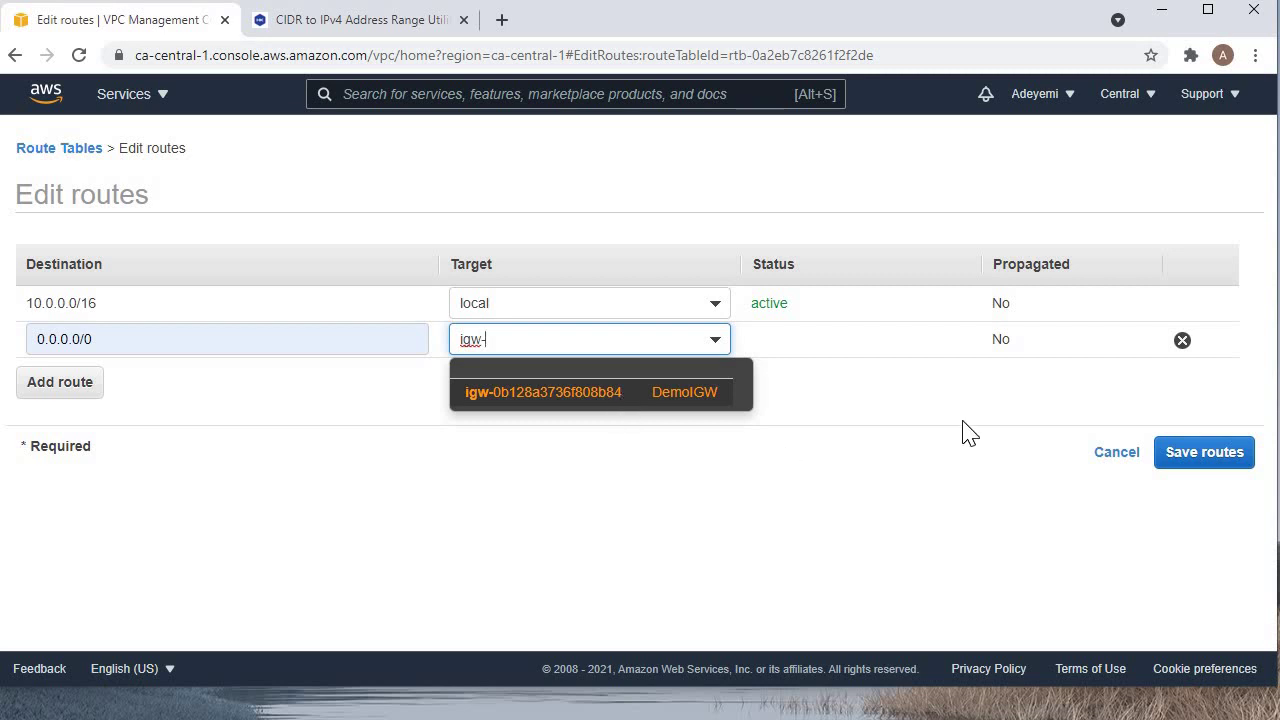
pyautogui.click(1216, 463)
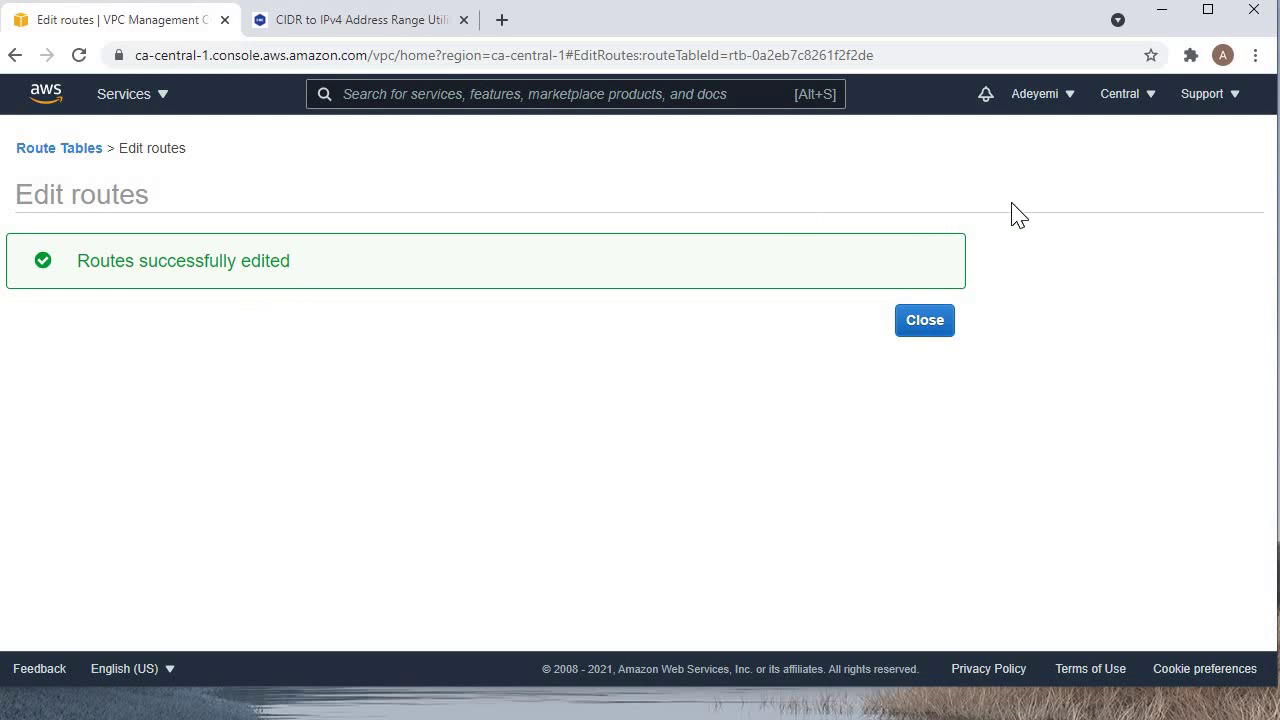
pyautogui.click(925, 320)
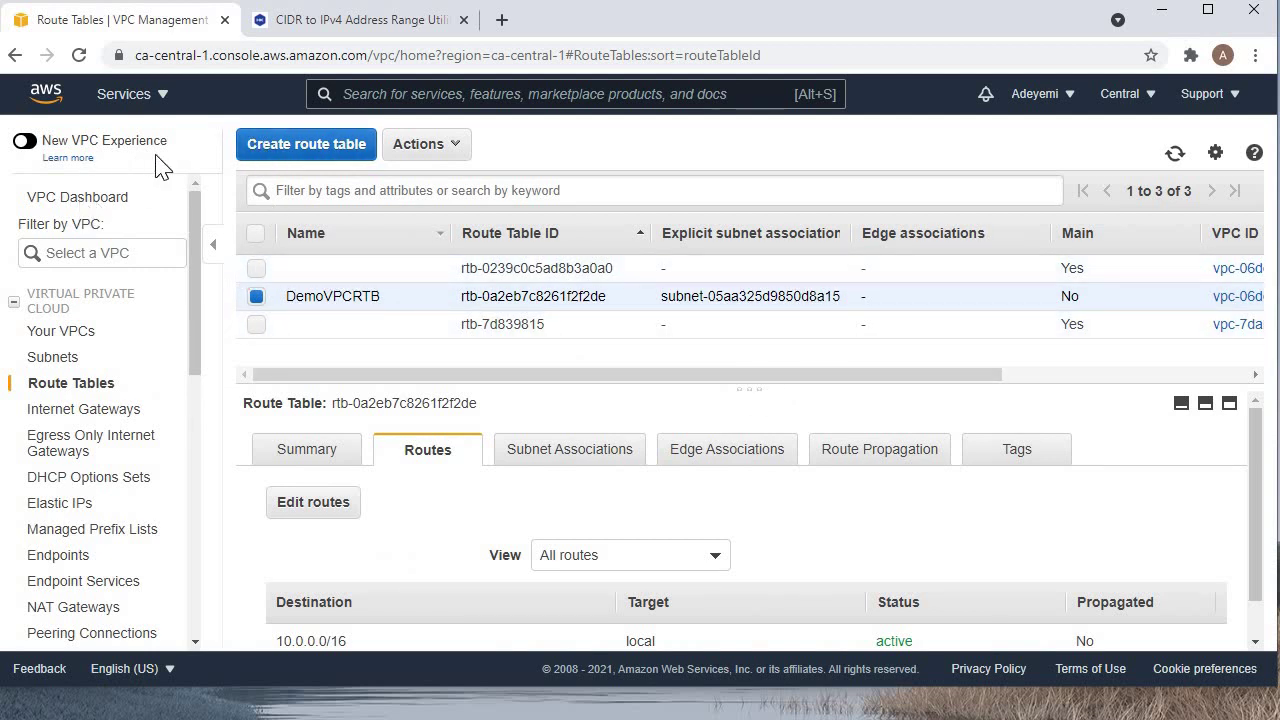
# Search the web for "aws management console" in a new browser tab beside the VPC console.
pyautogui.rightClick(140, 30)
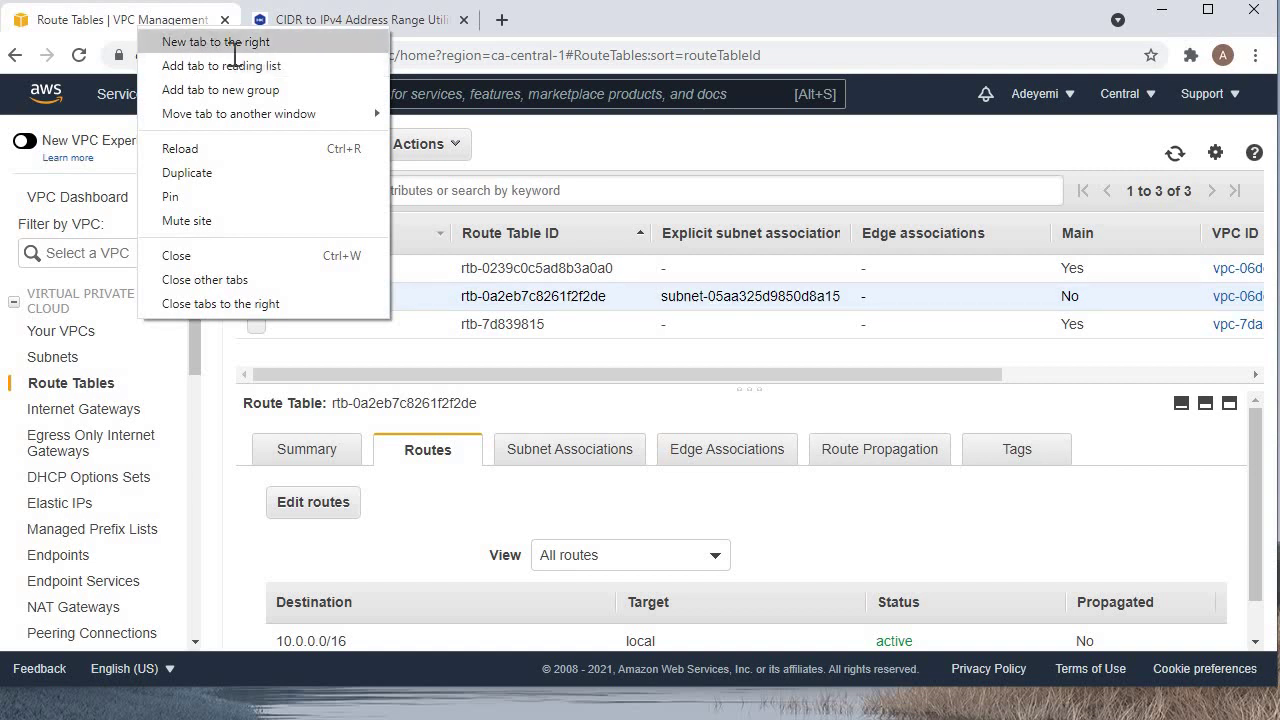
pyautogui.click(196, 41)
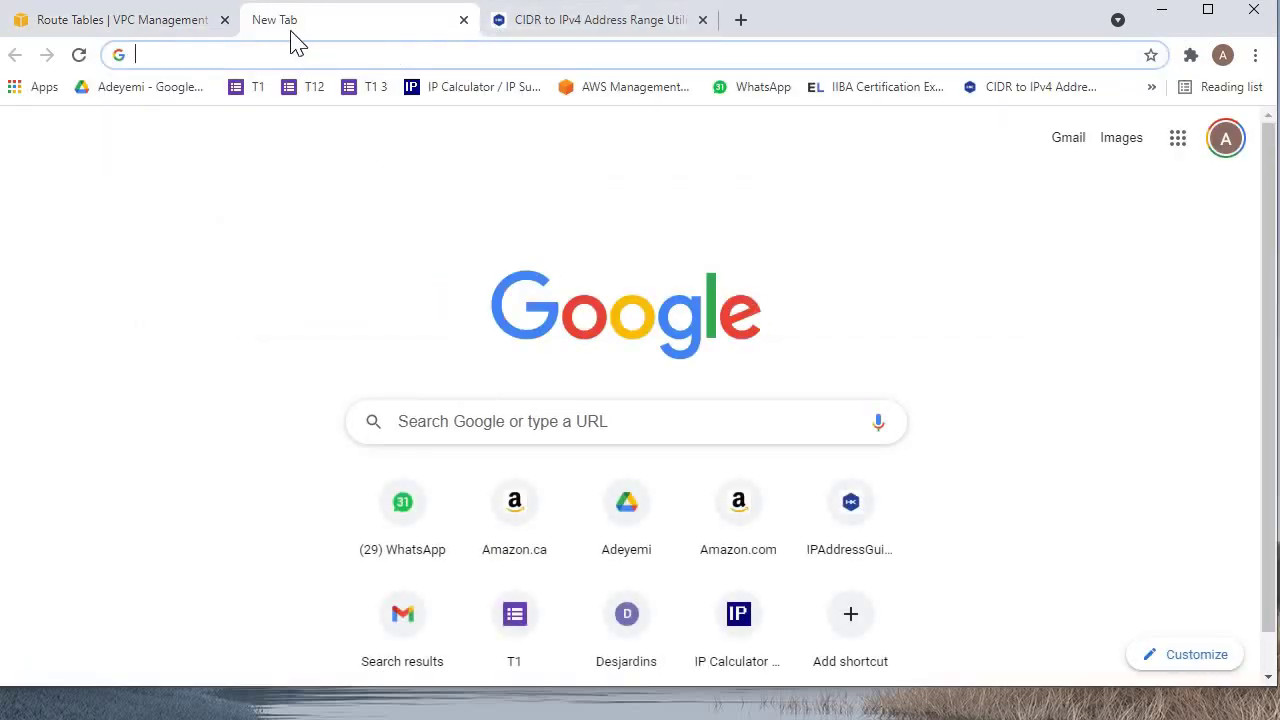
pyautogui.click(282, 56)
pyautogui.write('aws')
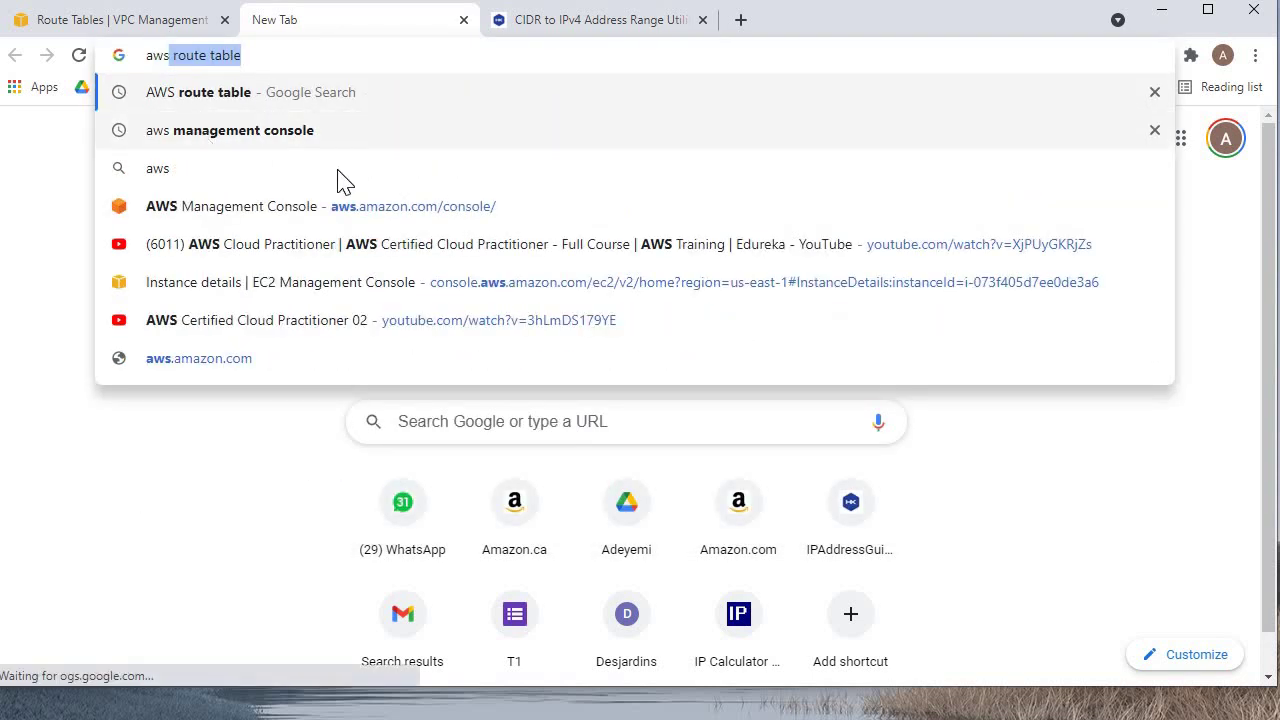
pyautogui.press('Down')
pyautogui.press('Return')
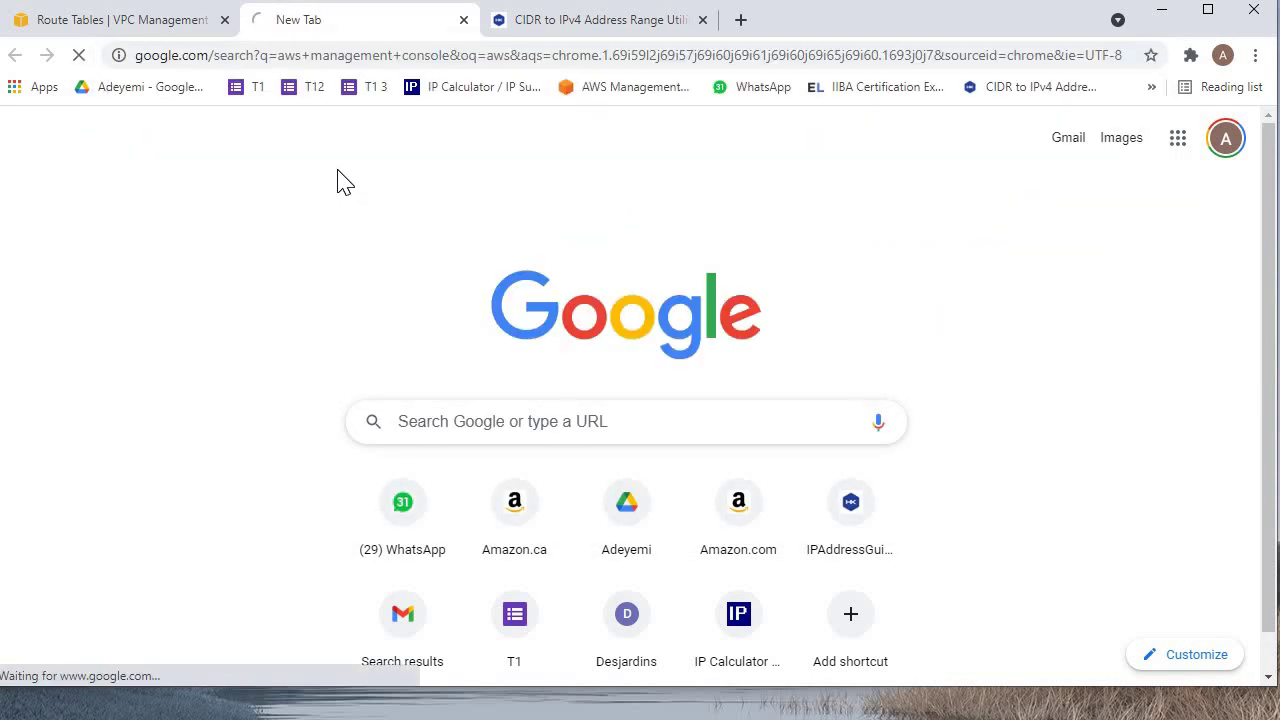
# Open the AWS Management Console from the search results and go to the EC2 dashboard.
pyautogui.click(278, 285)
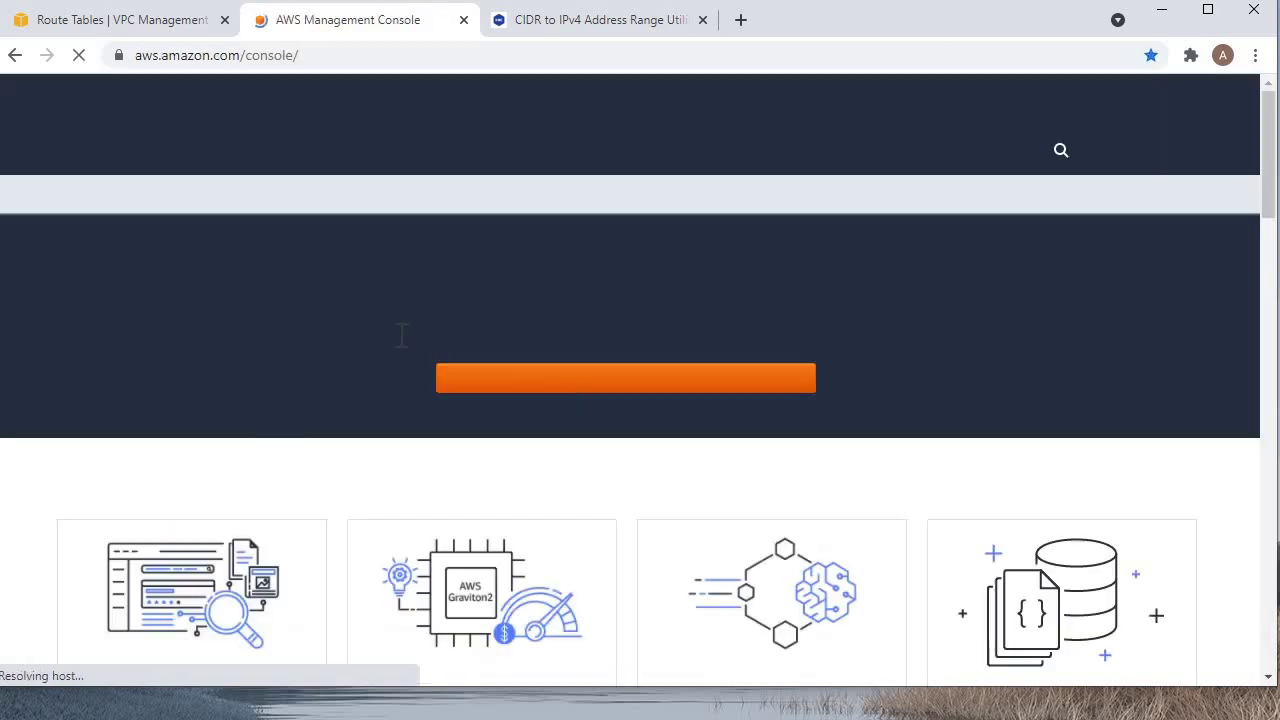
pyautogui.click(1120, 118)
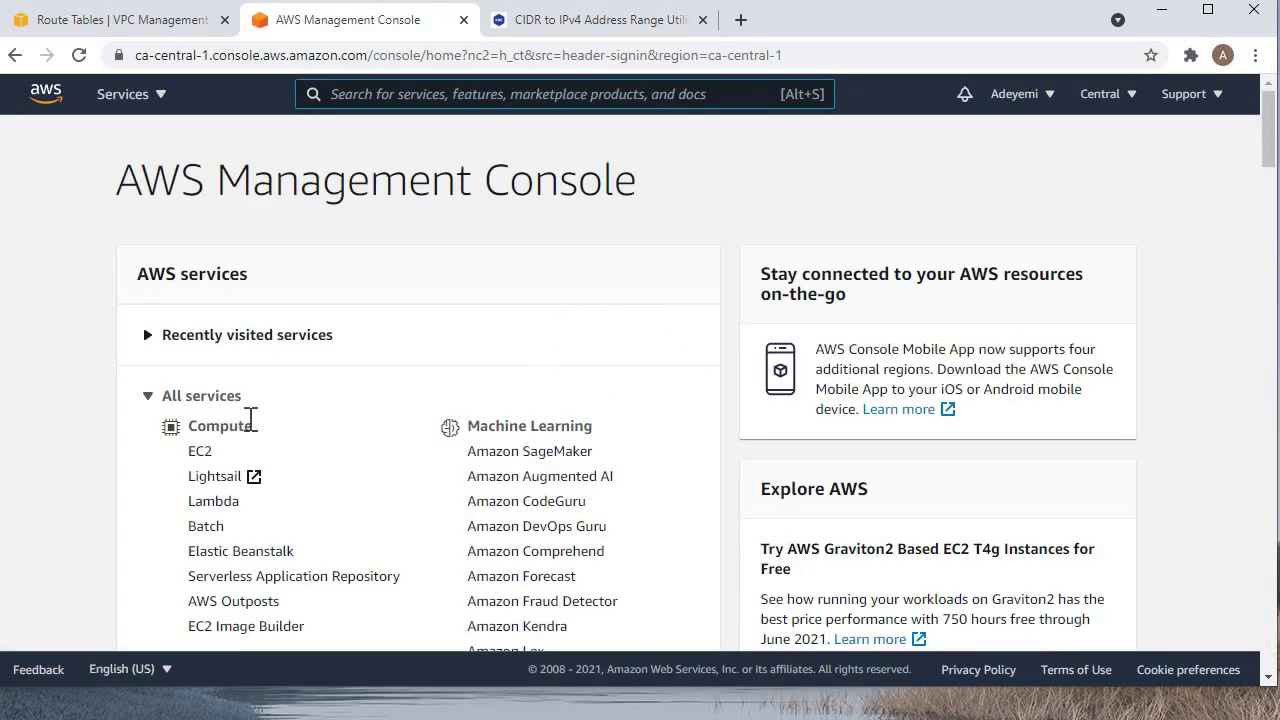
pyautogui.click(200, 451)
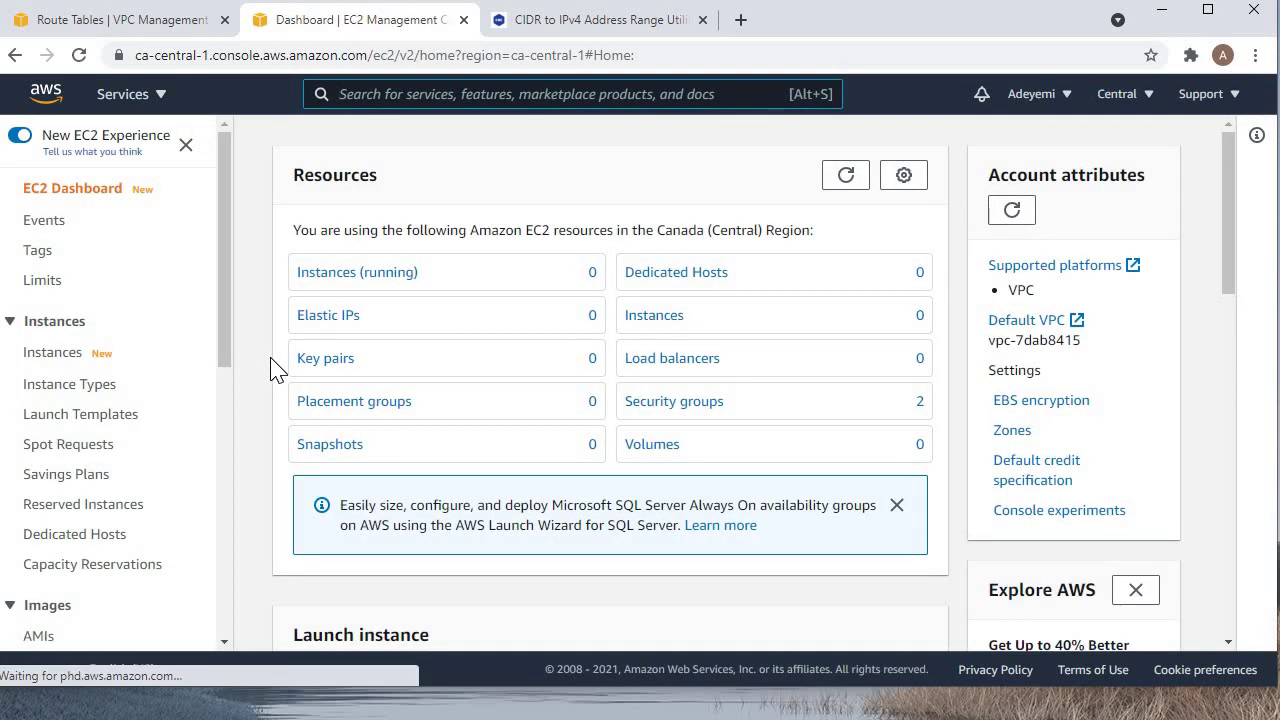
# Review the existing security groups and their VPC and rule columns, and return to the EC2 dashboard.
pyautogui.click(678, 414)
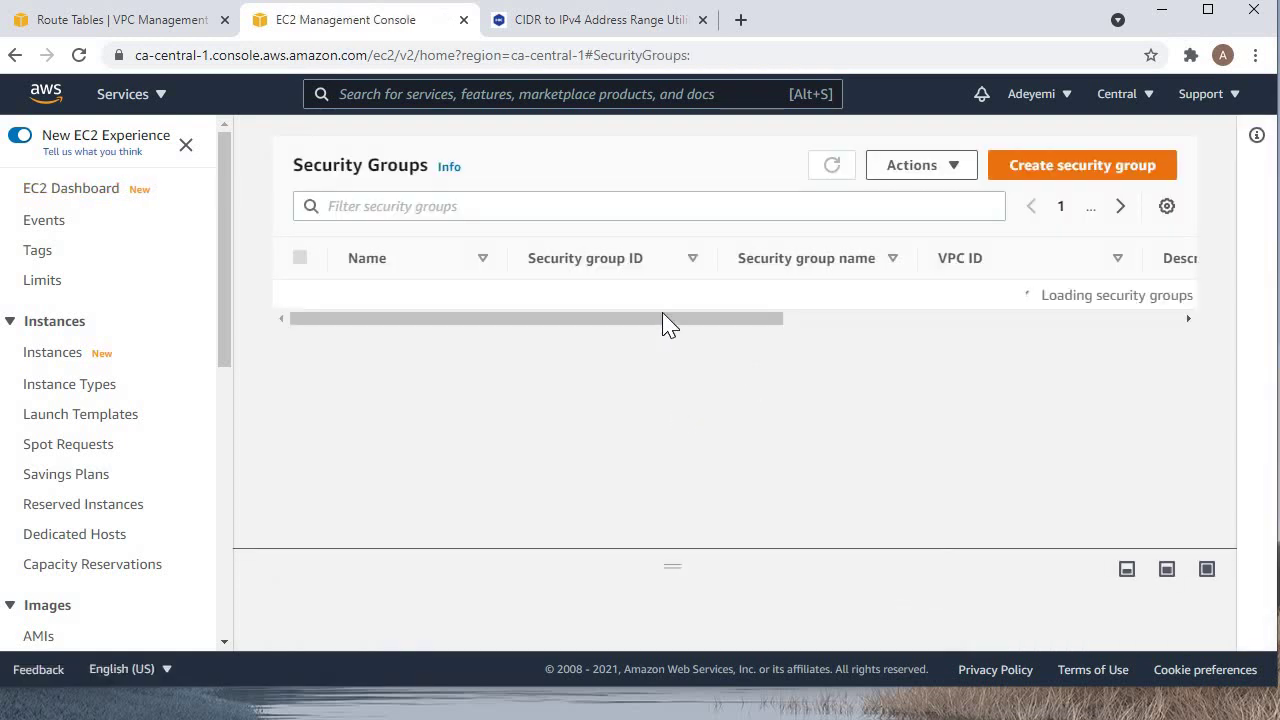
pyautogui.moveTo(1195, 381); pyautogui.dragTo(952, 348)
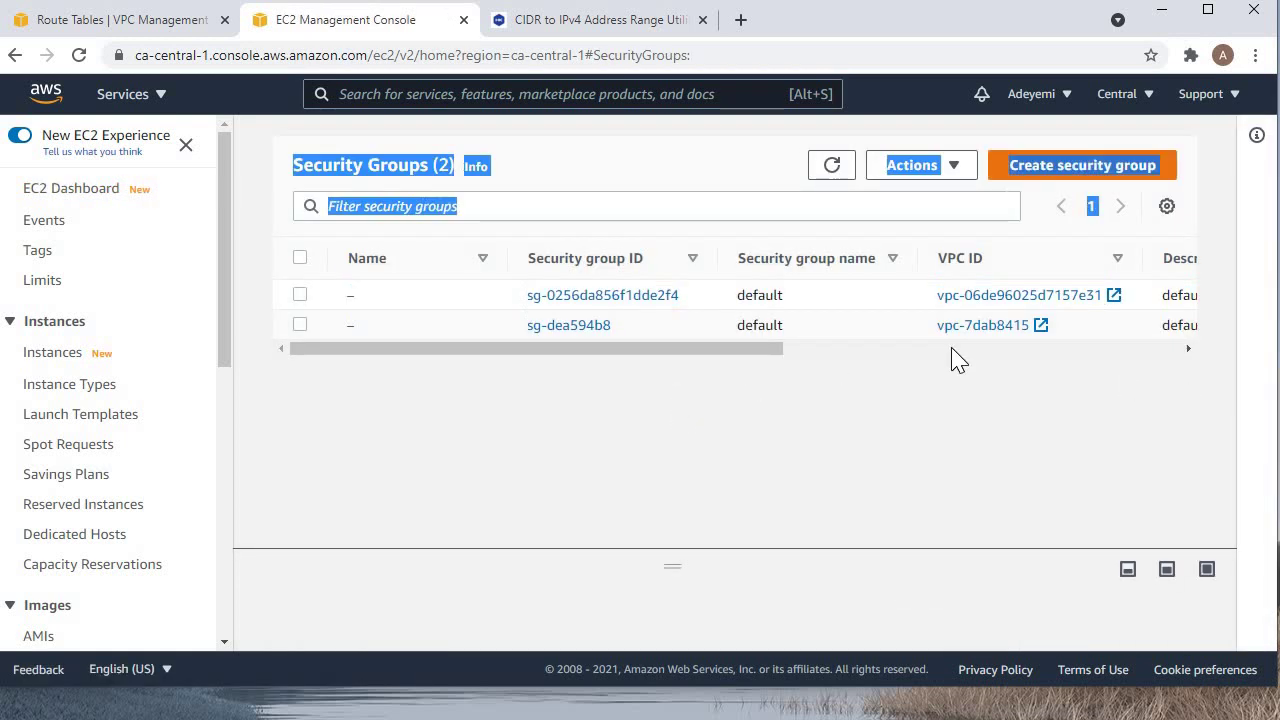
pyautogui.moveTo(743, 349); pyautogui.dragTo(1160, 415)
pyautogui.hscroll(-5, 700, 310)
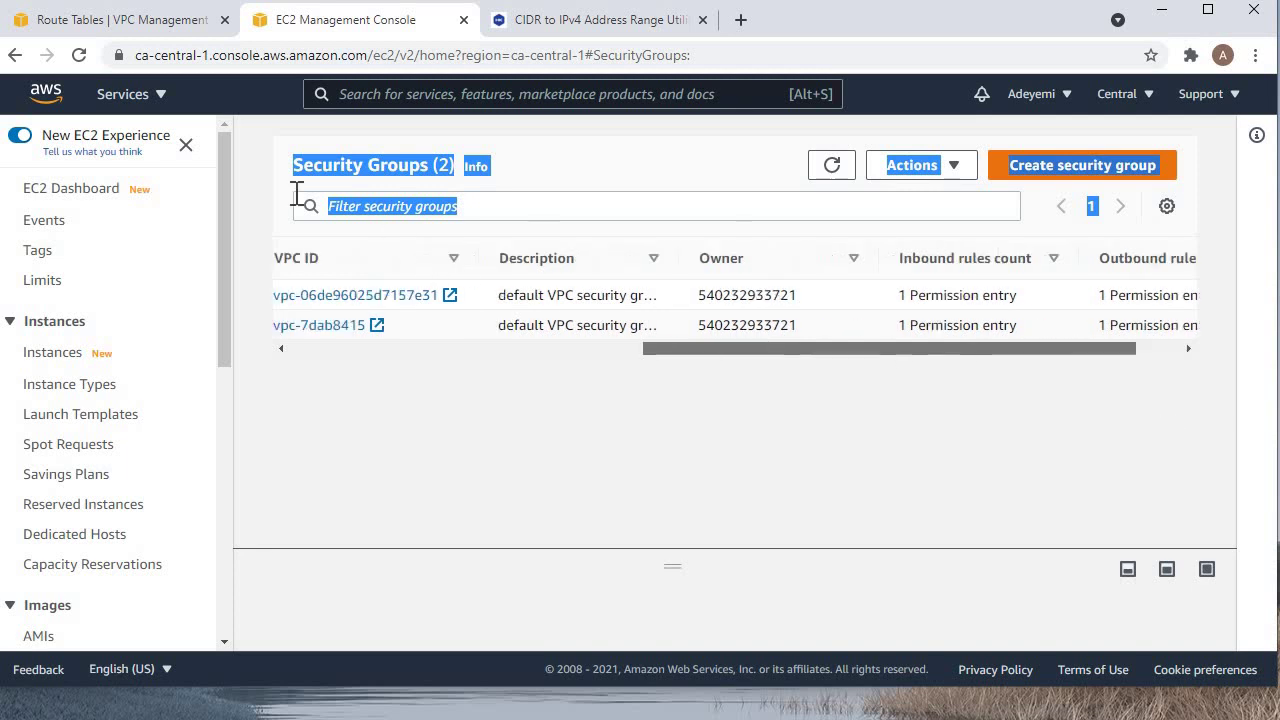
pyautogui.click(72, 190)
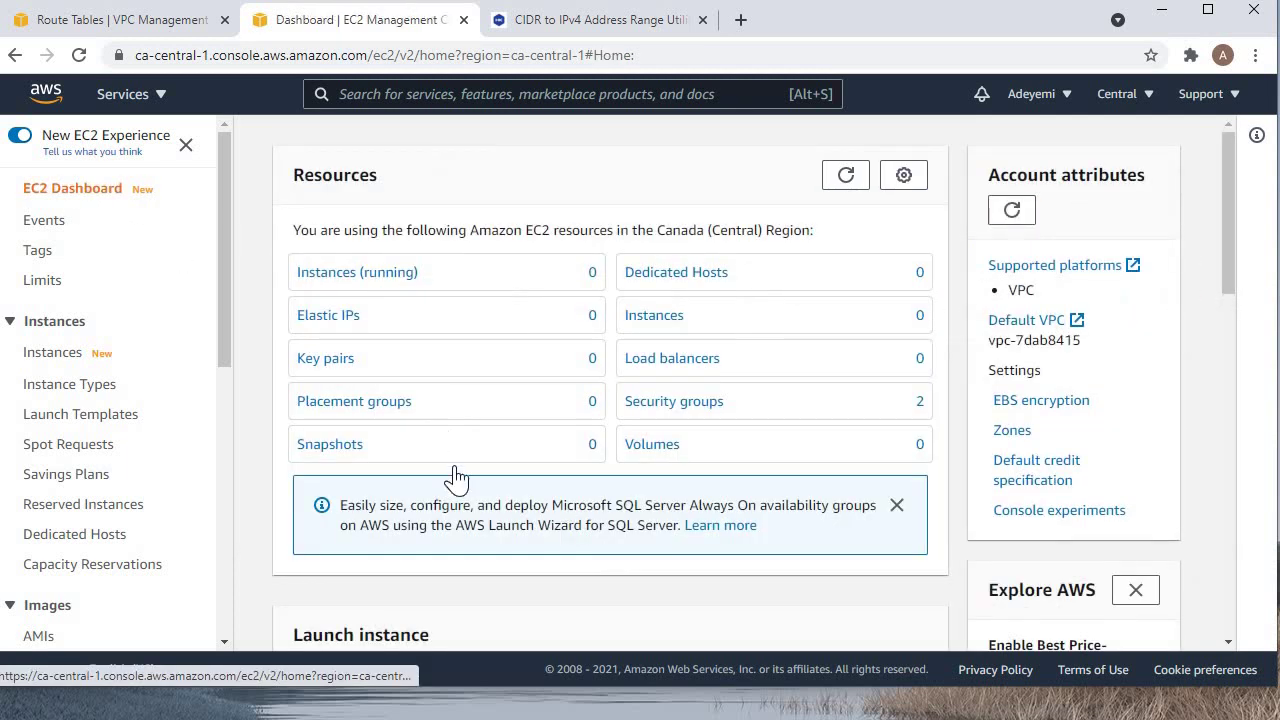
# Start launching an instance from the Microsoft Windows Server 2019 Base with Containers image, keep the t2.micro type and continue to the instance details.
pyautogui.scroll(-4, 350, 360)
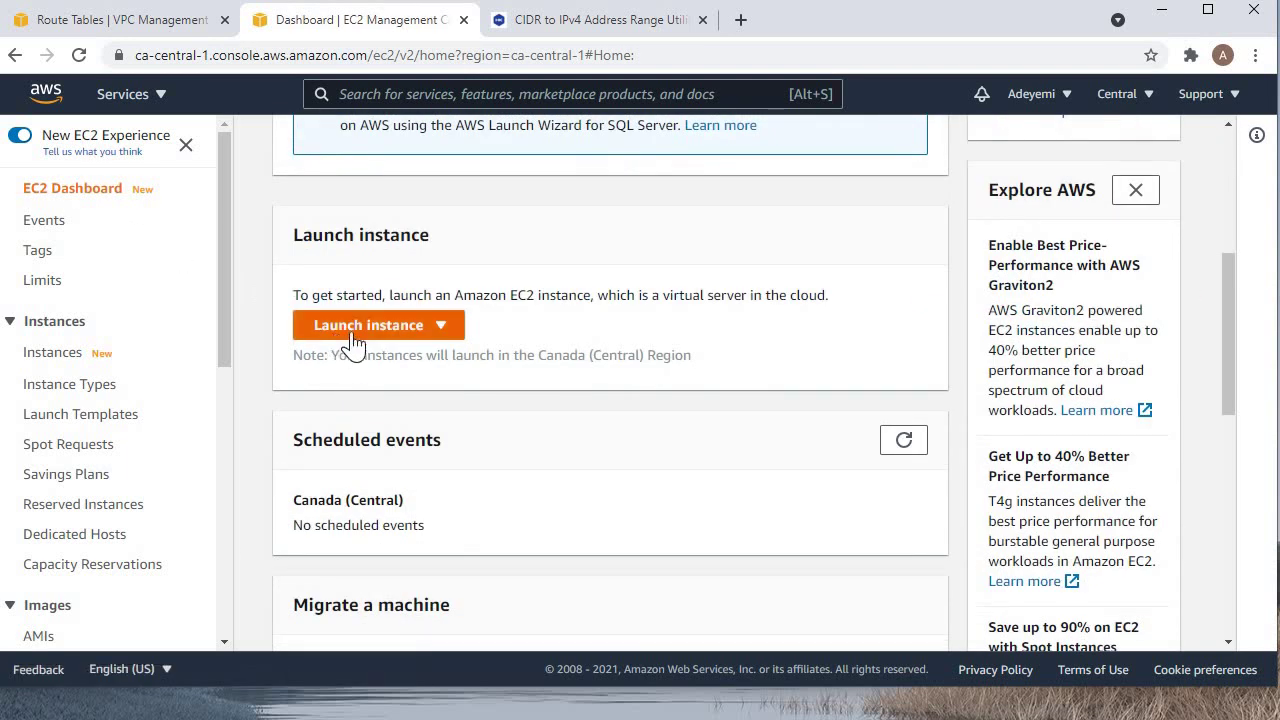
pyautogui.click(338, 336)
pyautogui.click(380, 364)
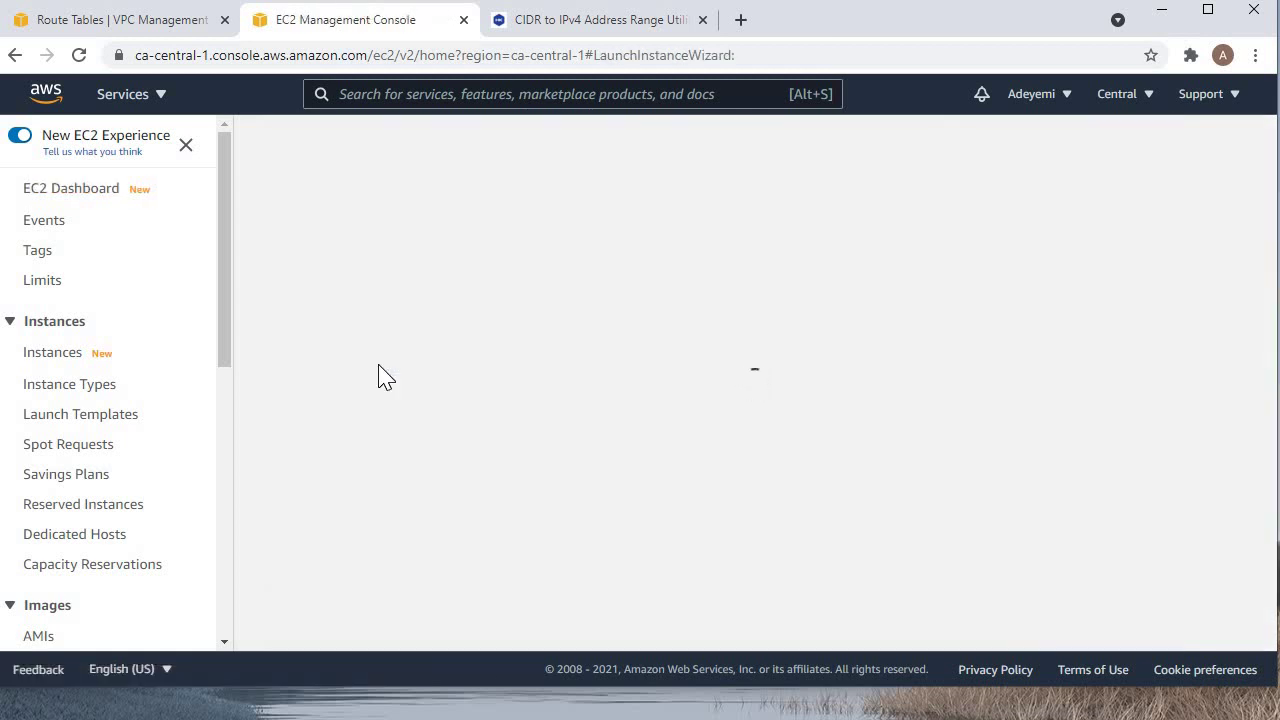
pyautogui.scroll(-3, 343, 420)
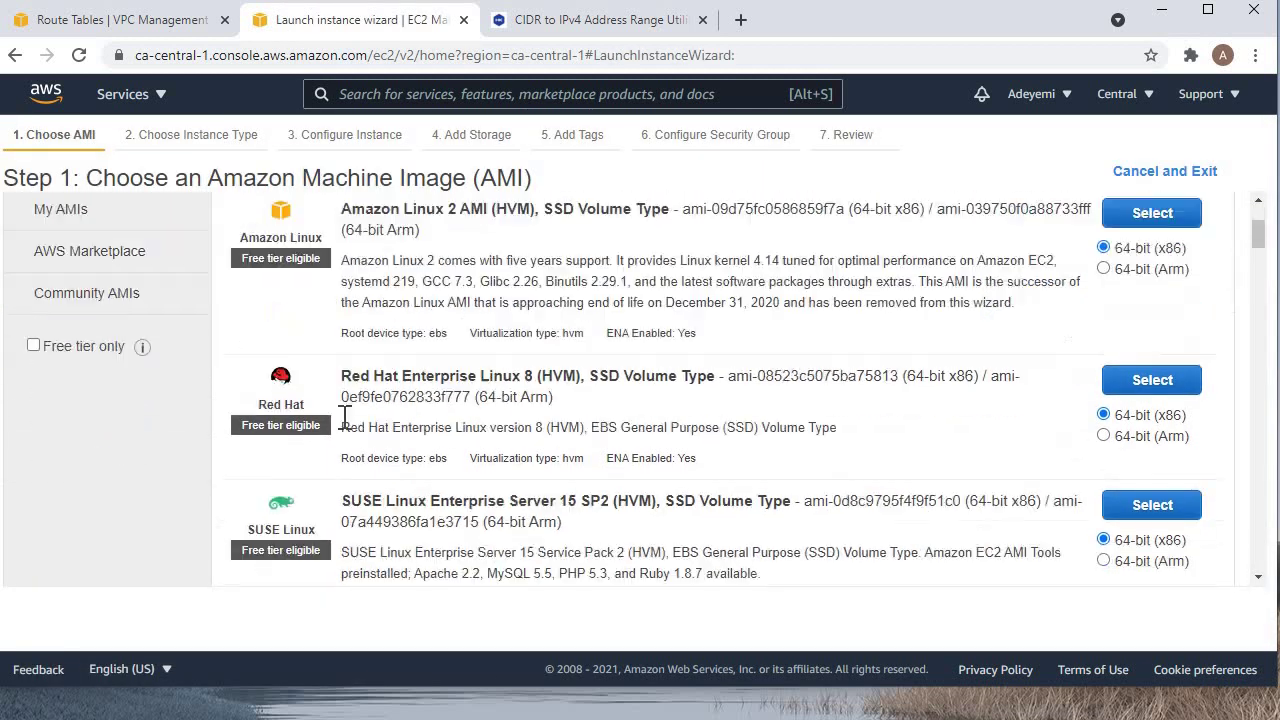
pyautogui.scroll(-3, 343, 420)
pyautogui.scroll(-3, 343, 420)
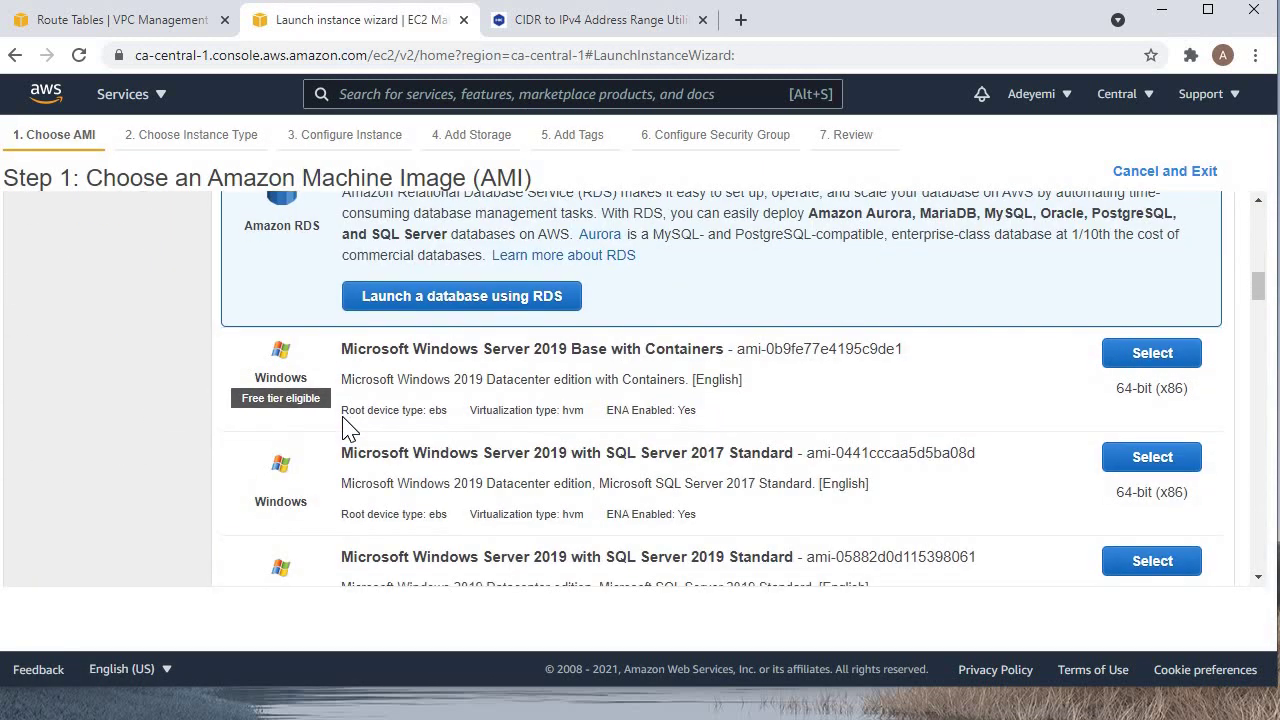
pyautogui.click(1141, 366)
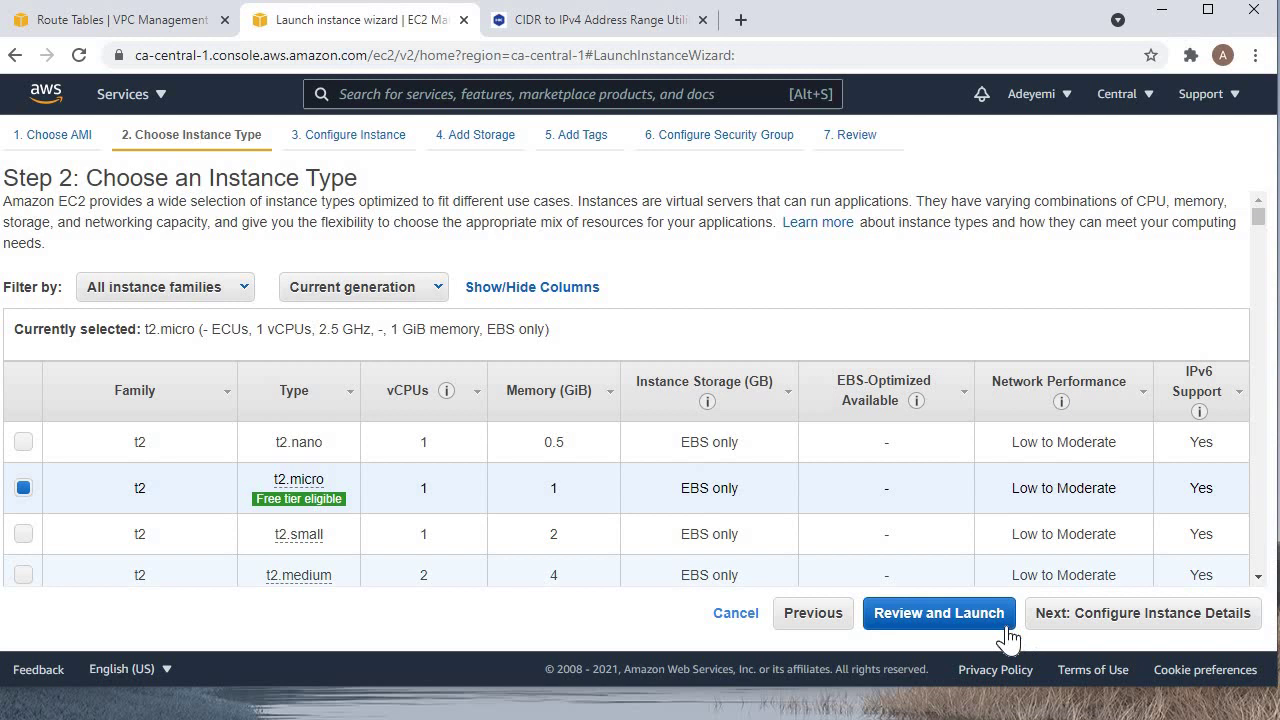
pyautogui.click(1120, 627)
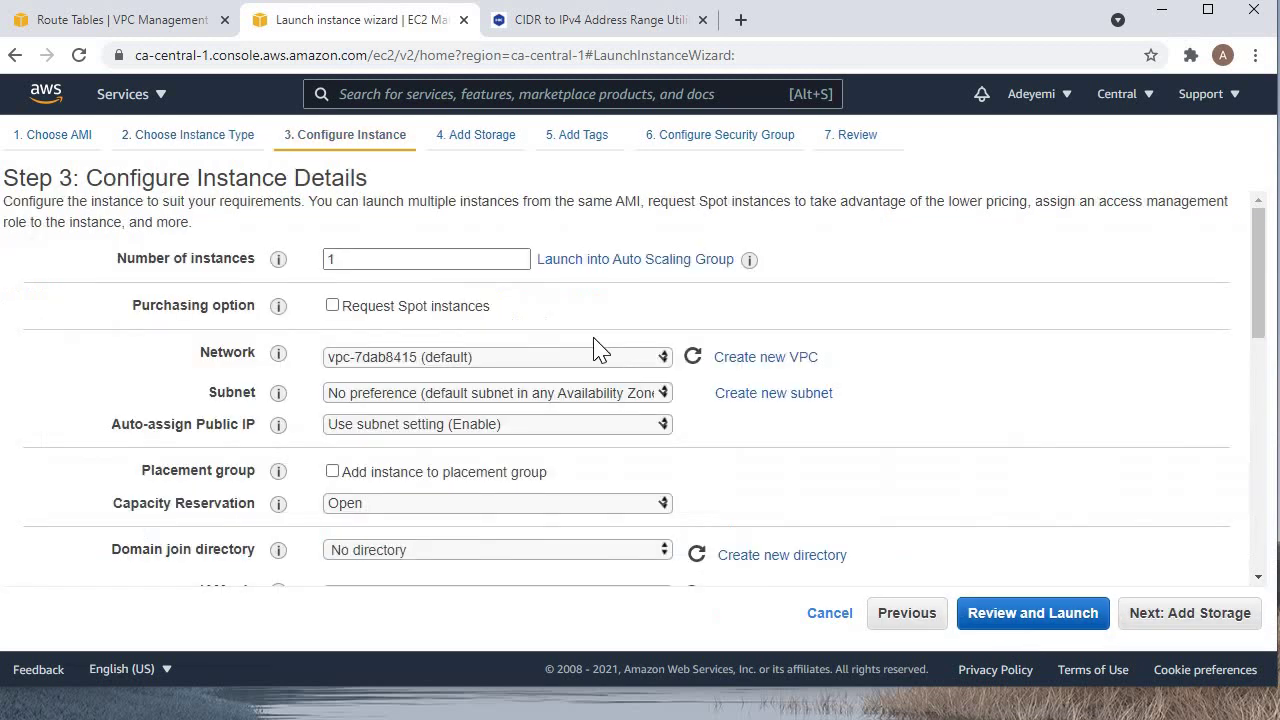
pyautogui.click(347, 262)
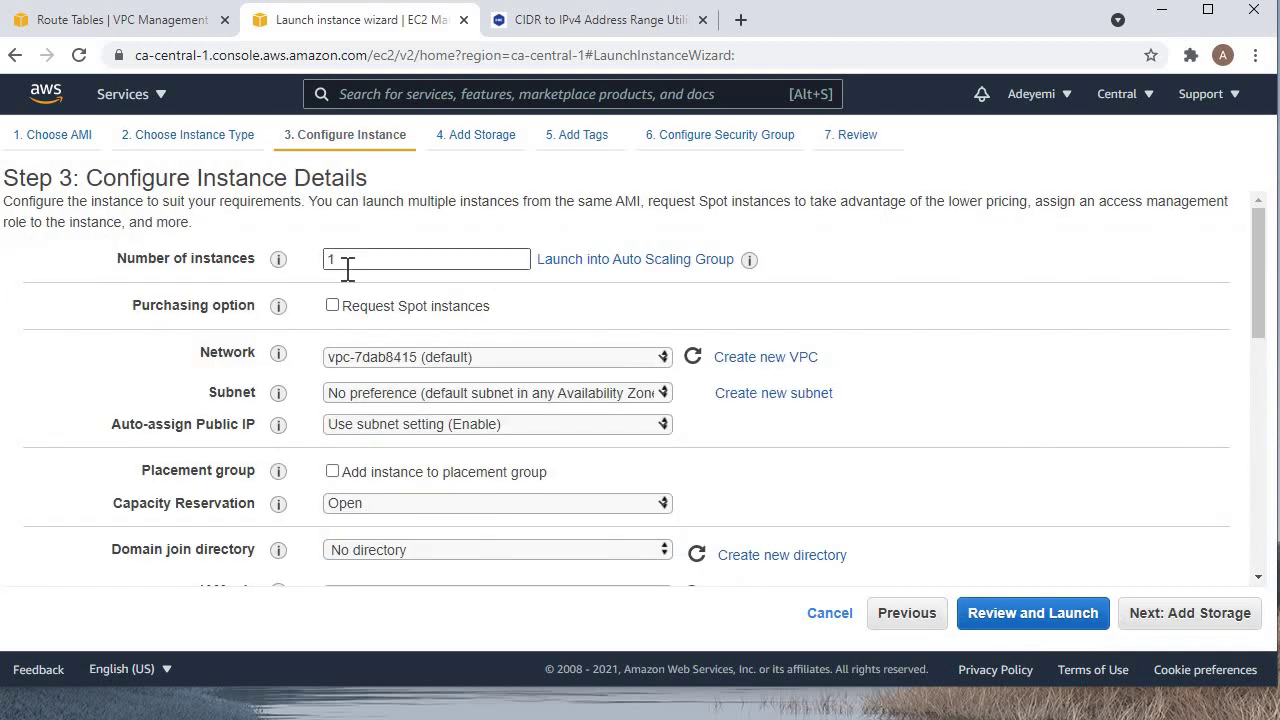
pyautogui.click(405, 430)
pyautogui.press('Down')
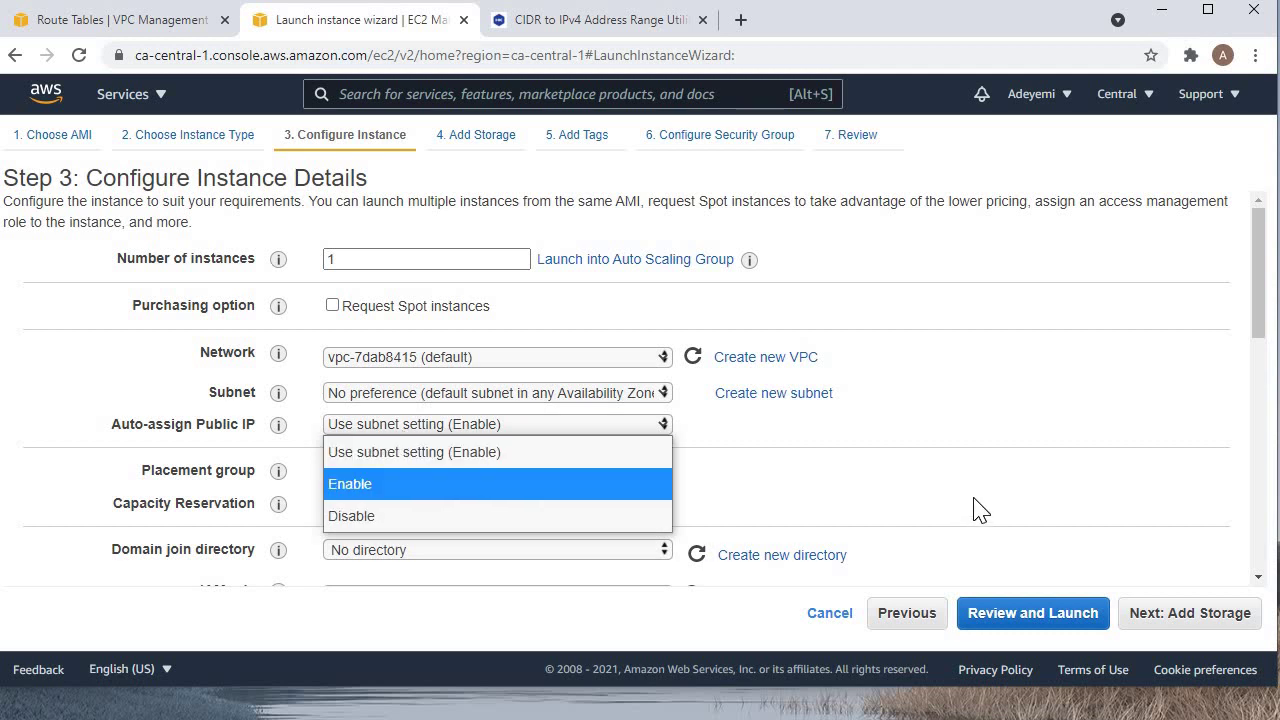
pyautogui.press('Escape')
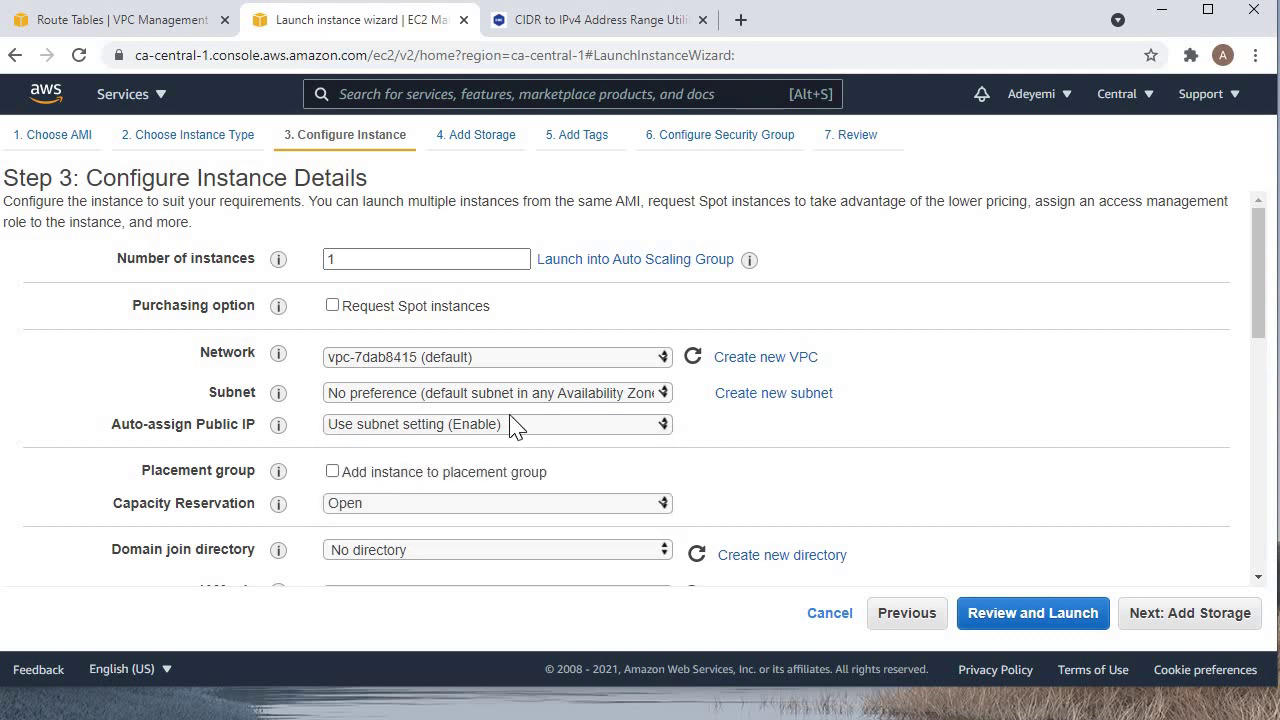
# Set the instance's network to DemoVPC and check its subnet and the auto-assign public IP options.
pyautogui.click(431, 356)
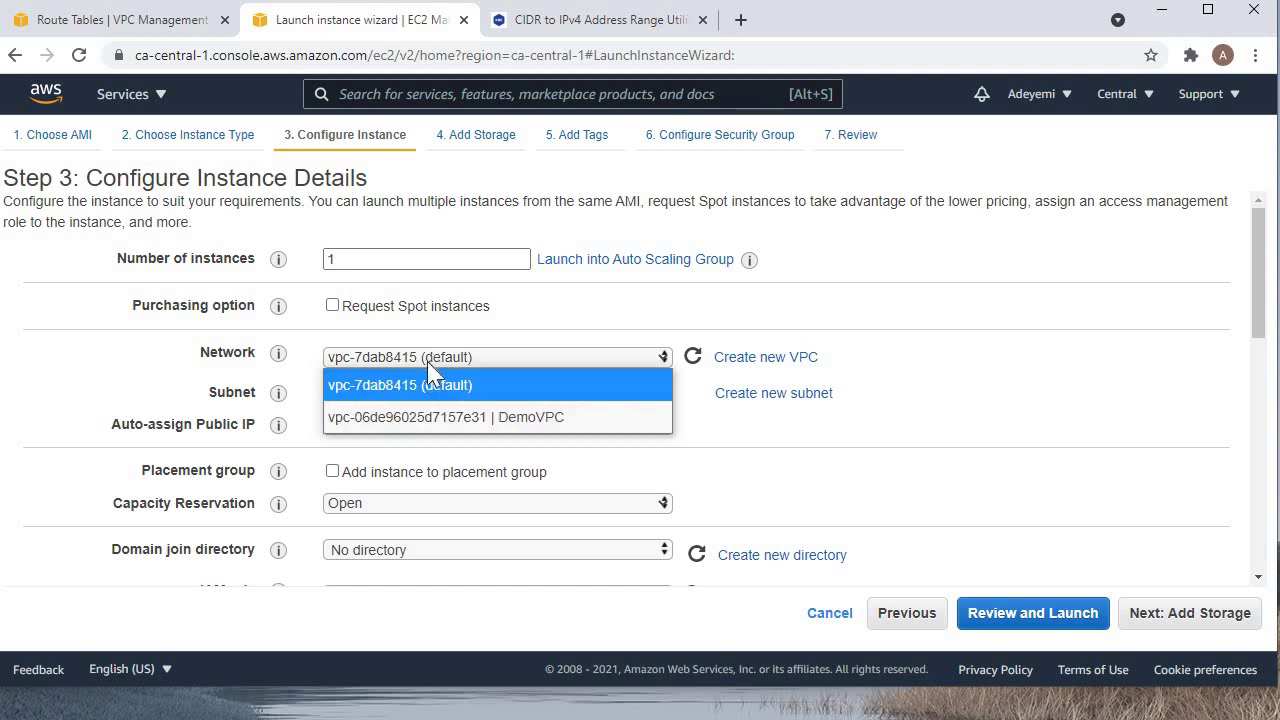
pyautogui.press('Return')
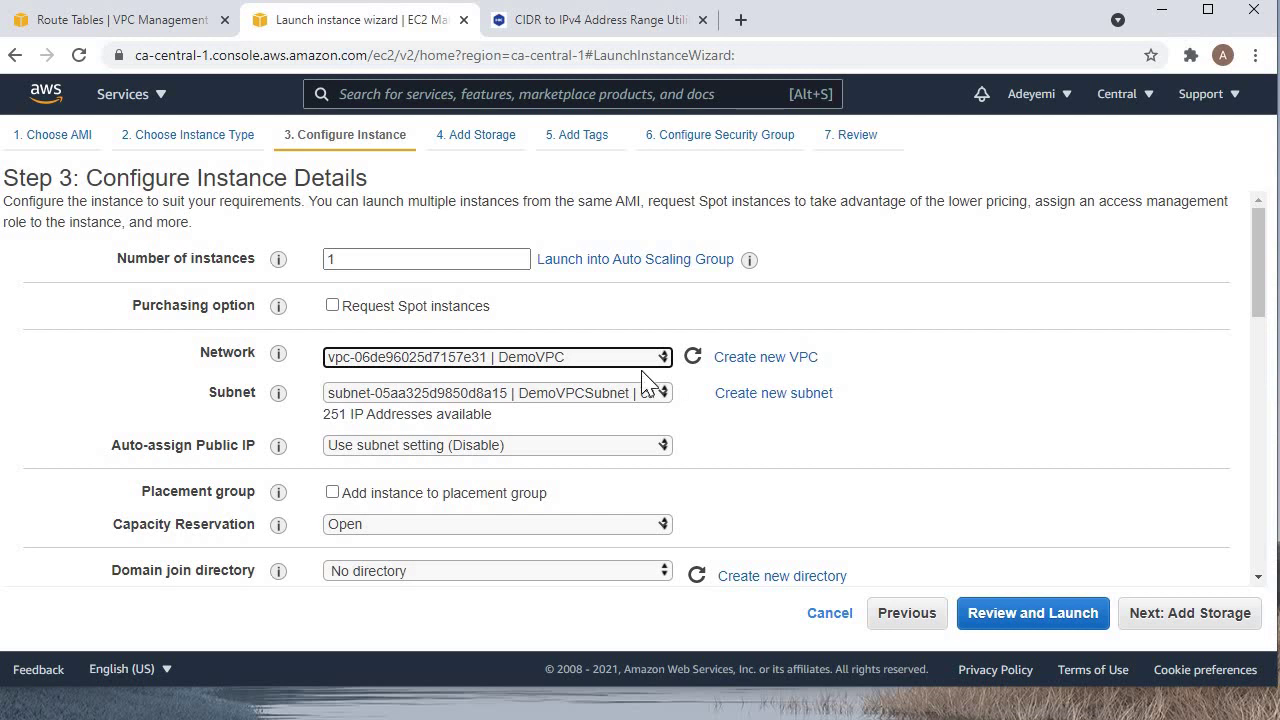
pyautogui.moveTo(337, 412); pyautogui.dragTo(457, 437)
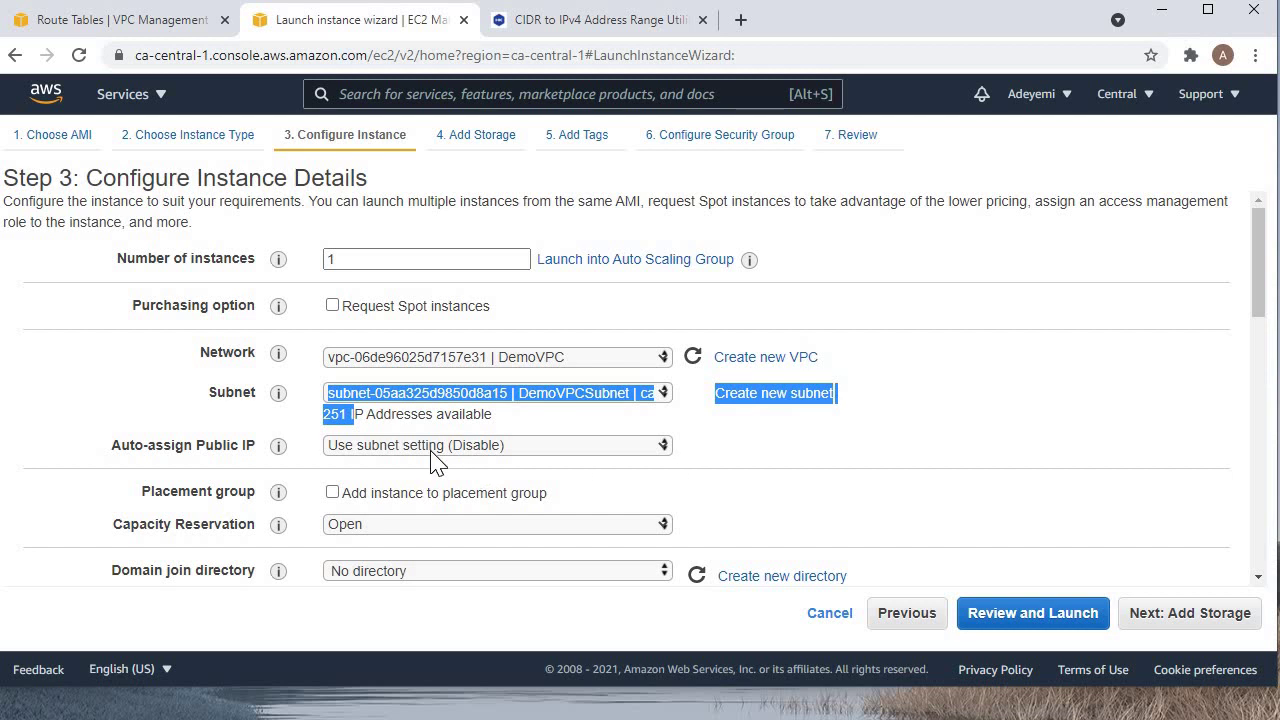
pyautogui.click(436, 447)
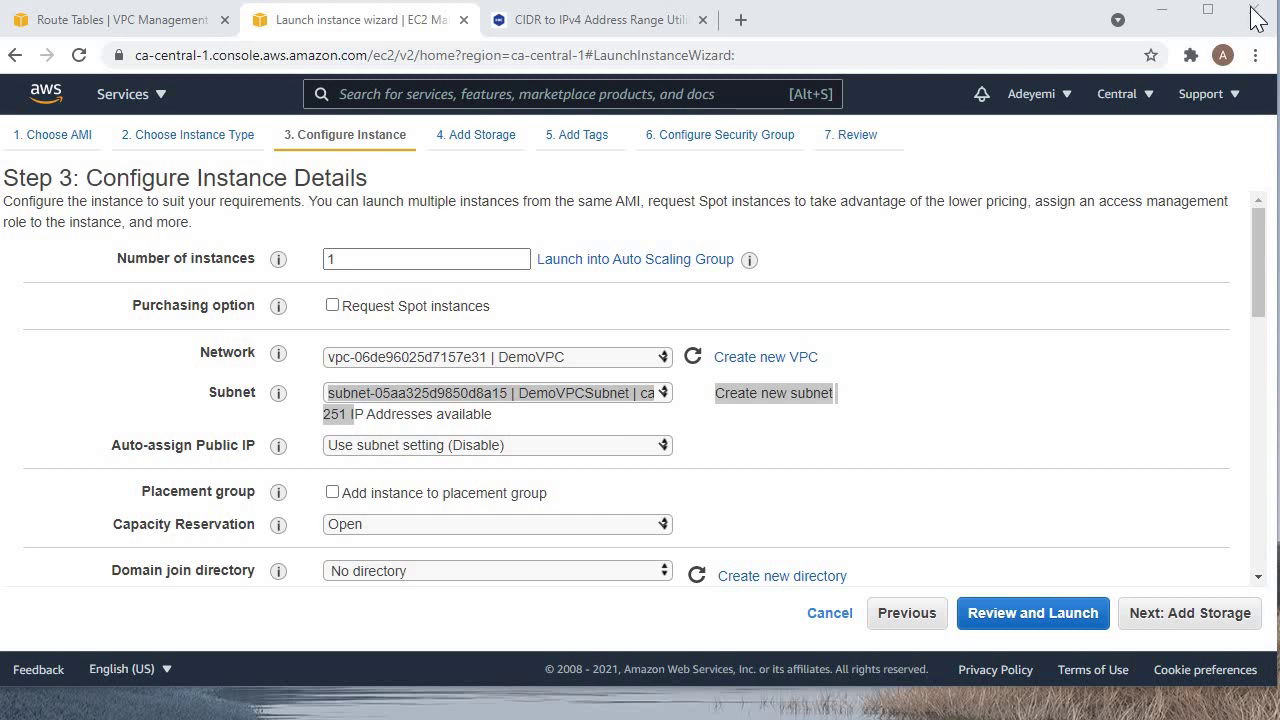
pyautogui.click(488, 416)
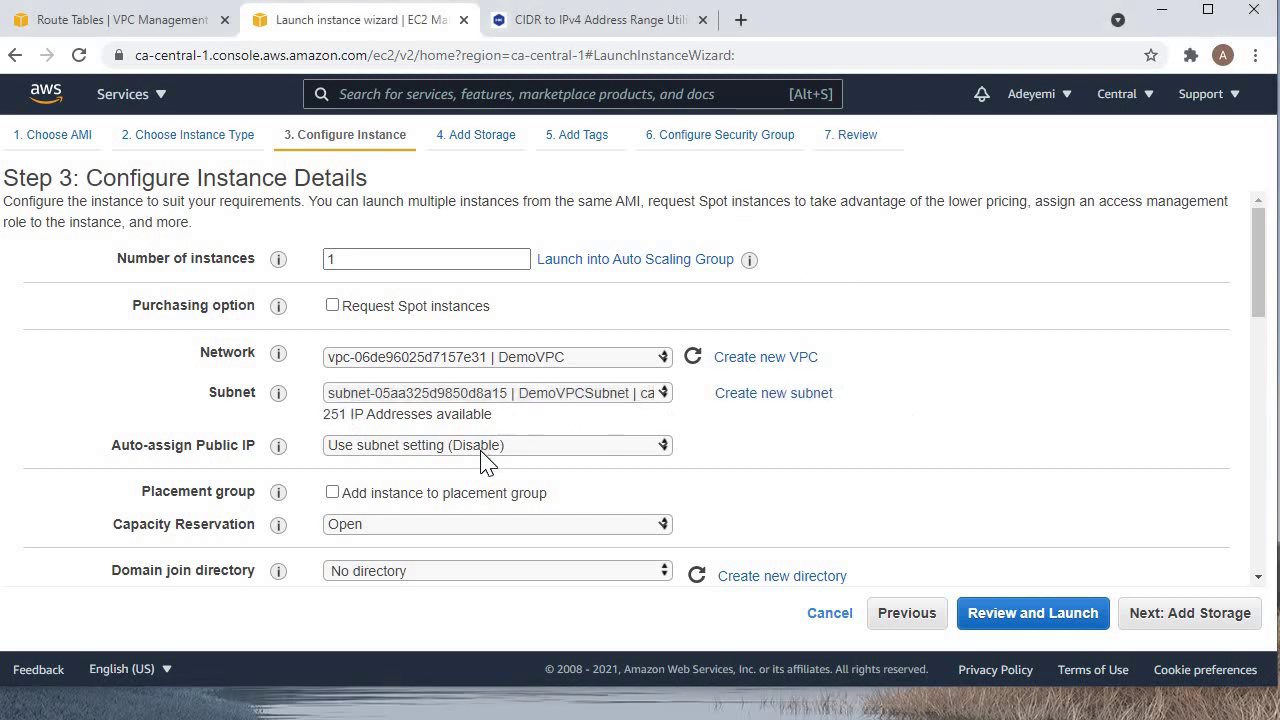
pyautogui.click(486, 450)
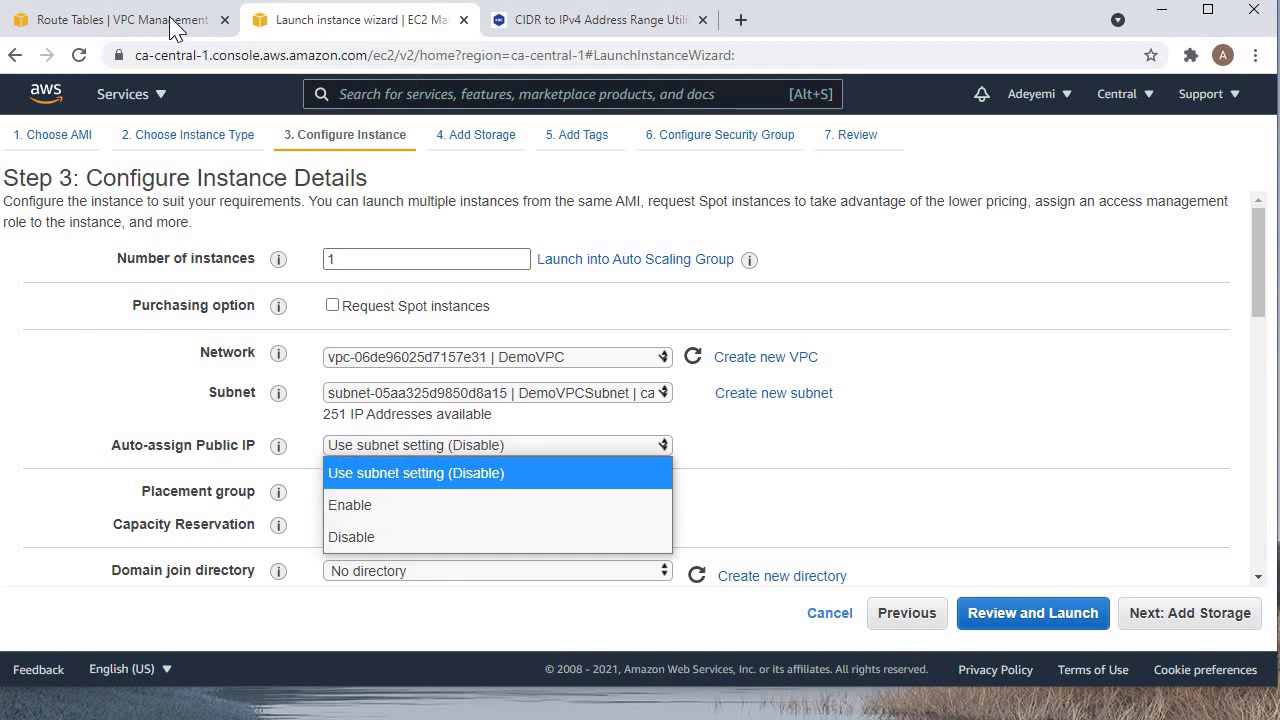
# Switch to the VPC console and open the list of VPCs with DemoVPC selected.
pyautogui.click(133, 16)
pyautogui.click(128, 20)
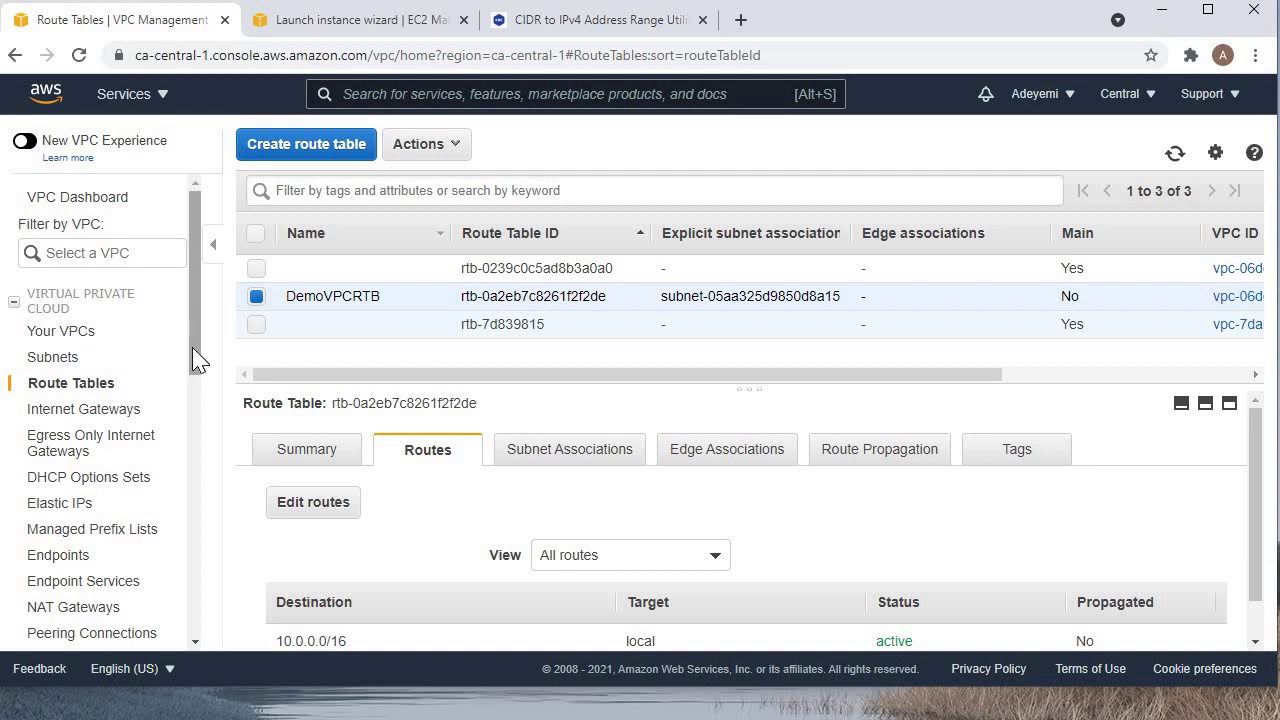
pyautogui.click(70, 340)
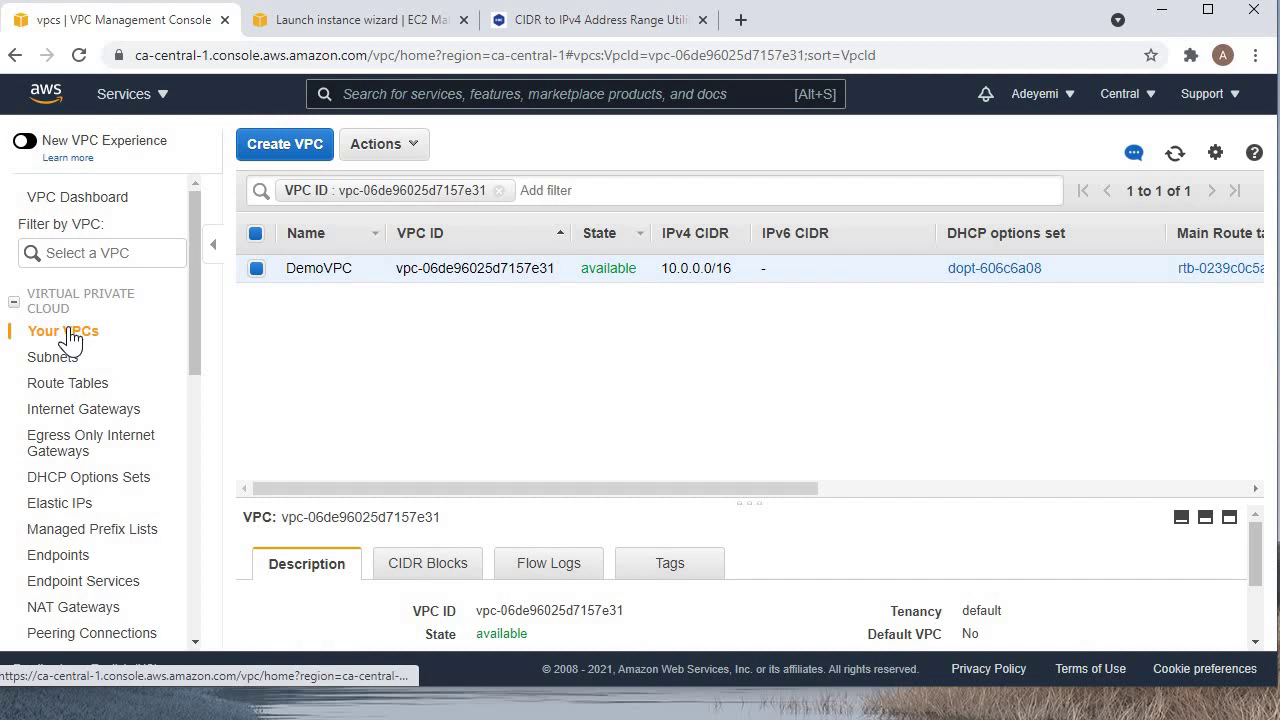
pyautogui.click(256, 268)
pyautogui.click(256, 268)
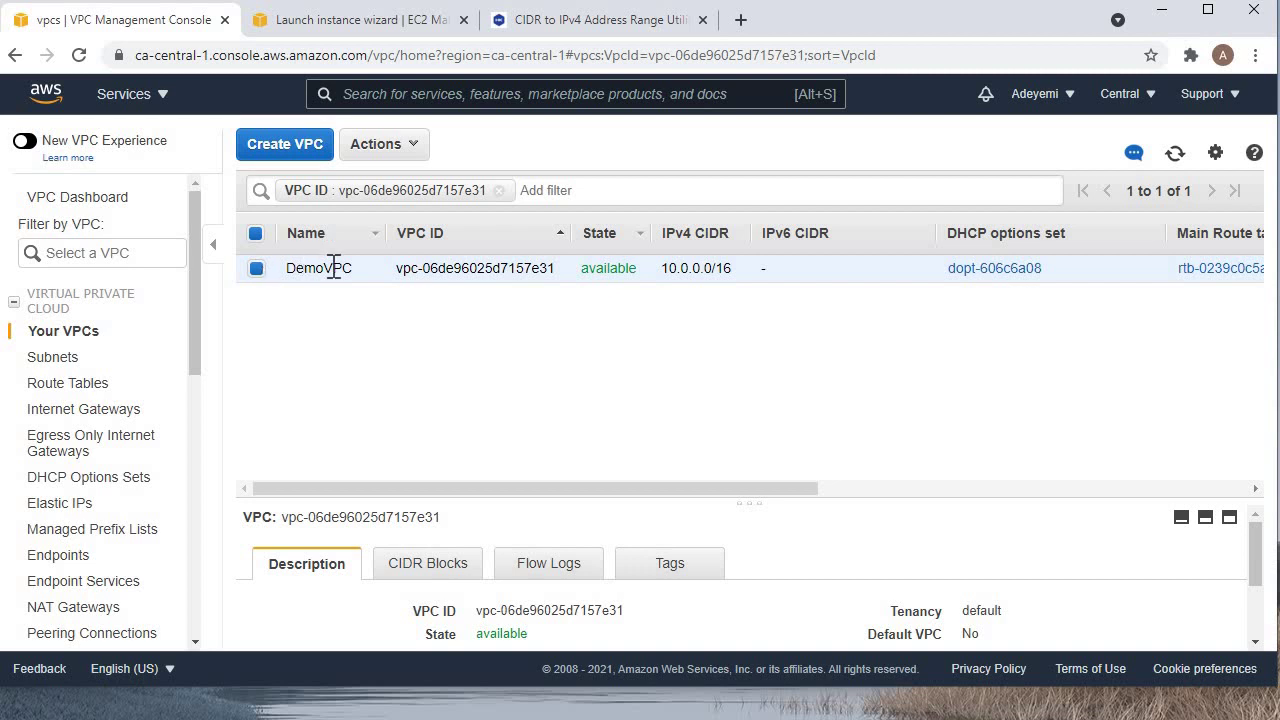
# Examine the actions available for DemoVPC and the details in its list entry.
pyautogui.rightClick(468, 276)
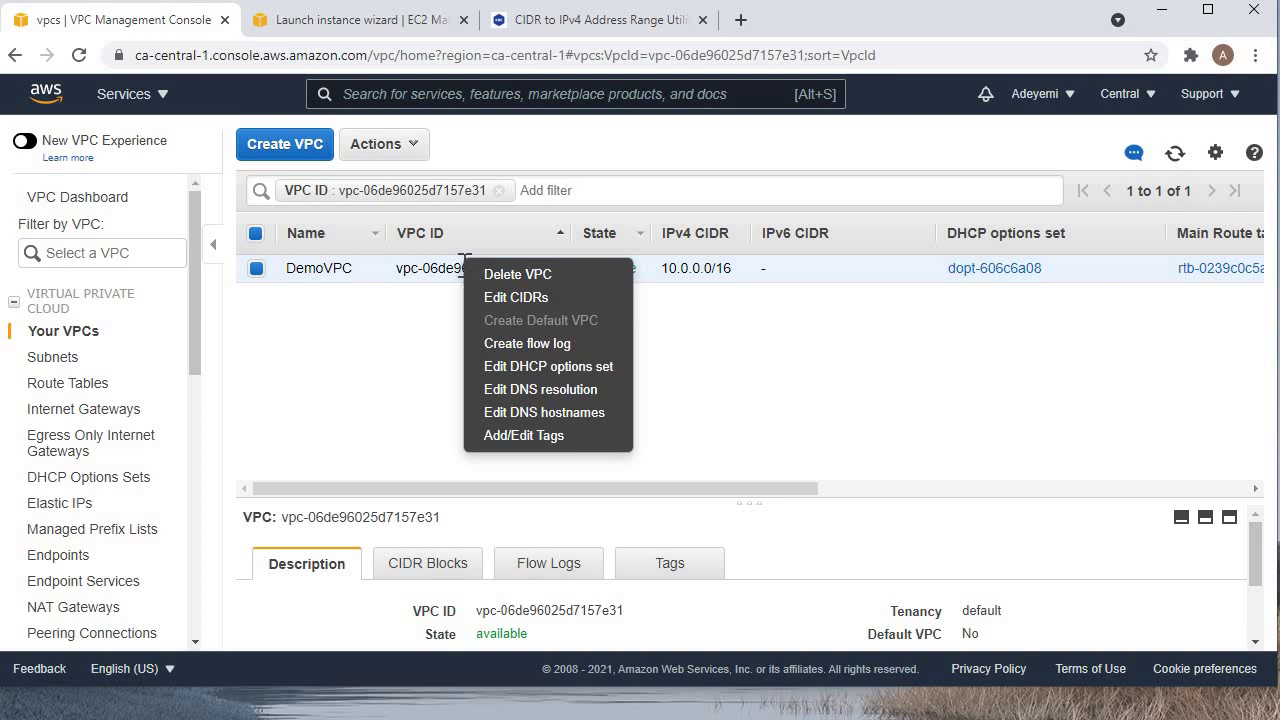
pyautogui.rightClick(260, 275)
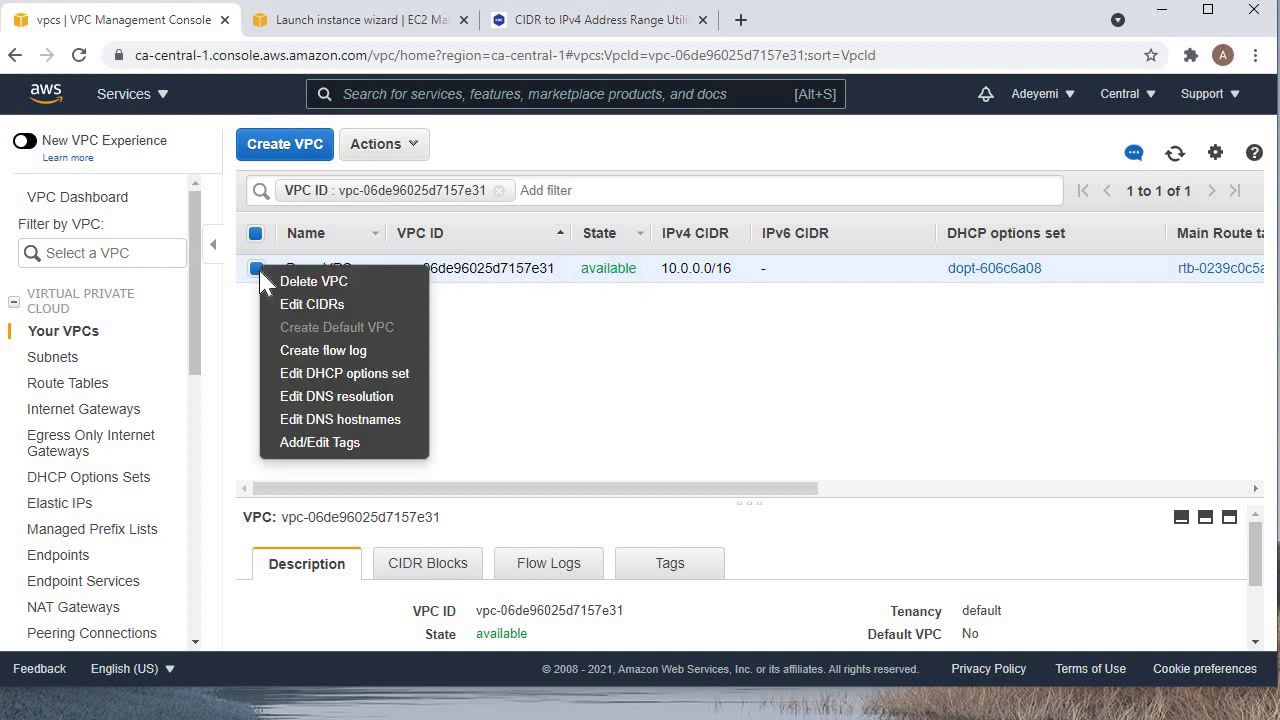
pyautogui.rightClick(983, 284)
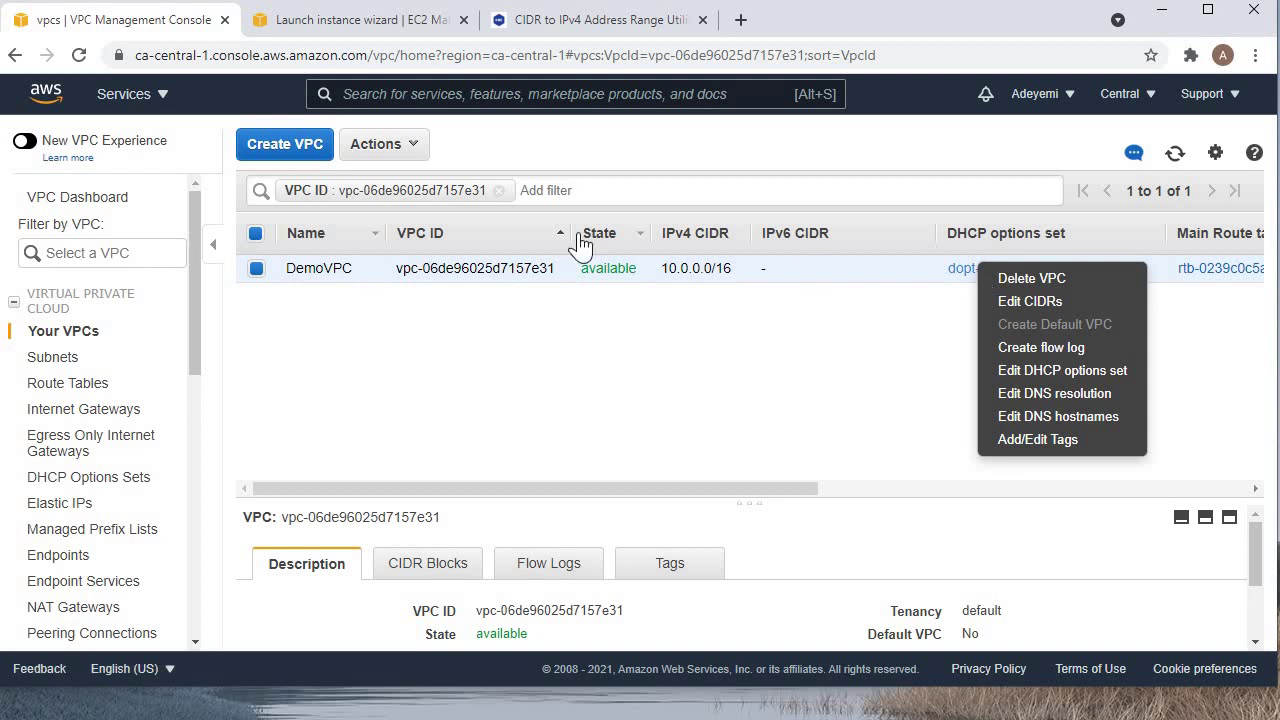
pyautogui.click(405, 150)
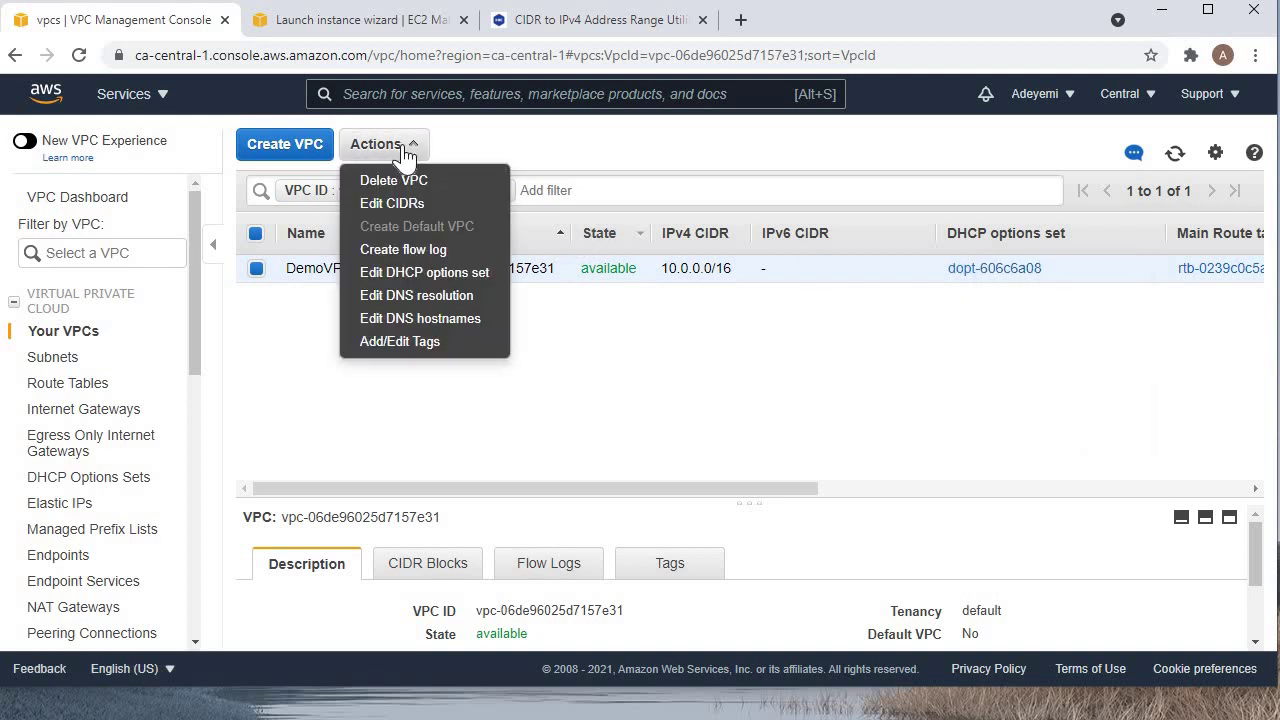
pyautogui.click(299, 270)
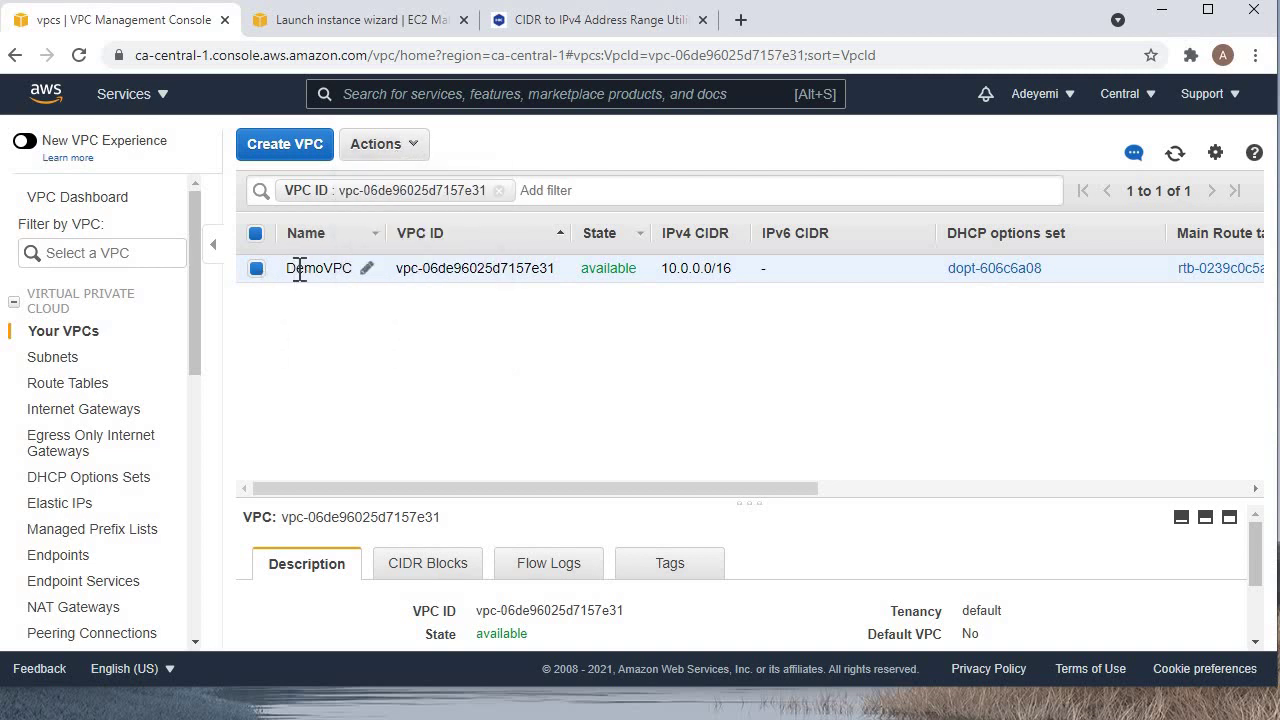
pyautogui.doubleClick(299, 270)
pyautogui.click(270, 279)
pyautogui.doubleClick(474, 271)
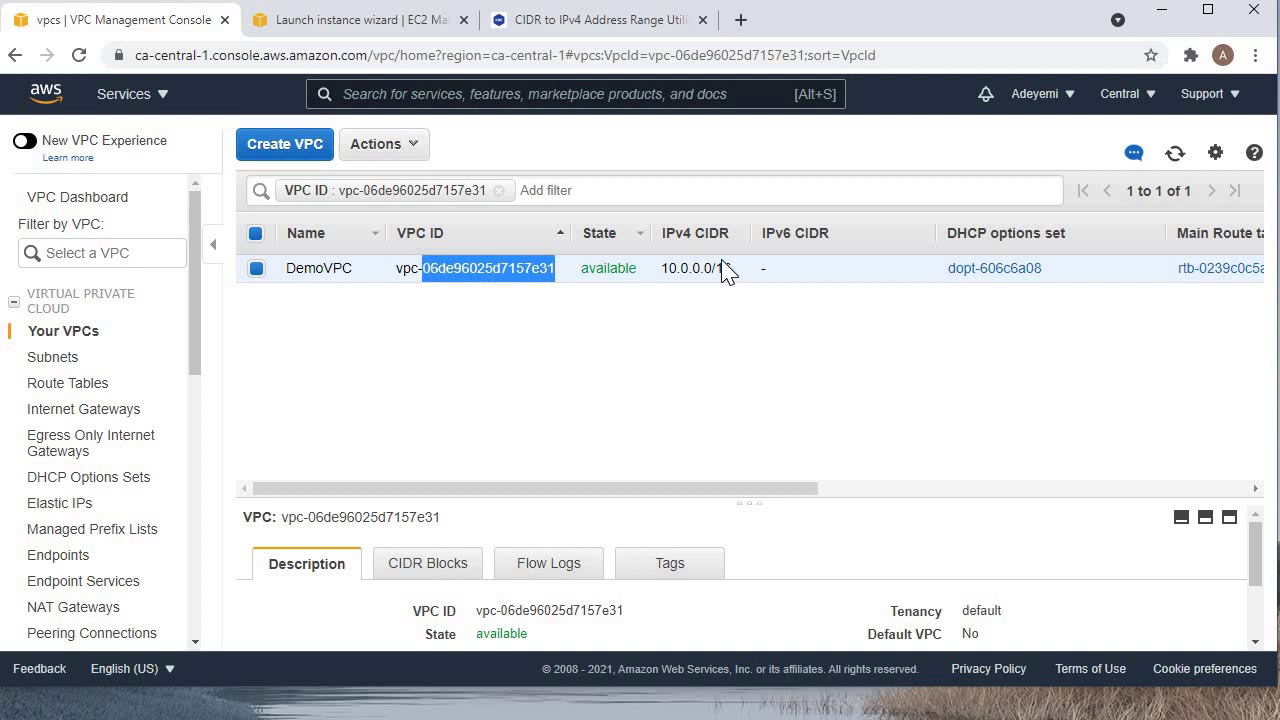
# Inspect the DHCP options set attached to DemoVPC and return to the VPC list.
pyautogui.click(995, 272)
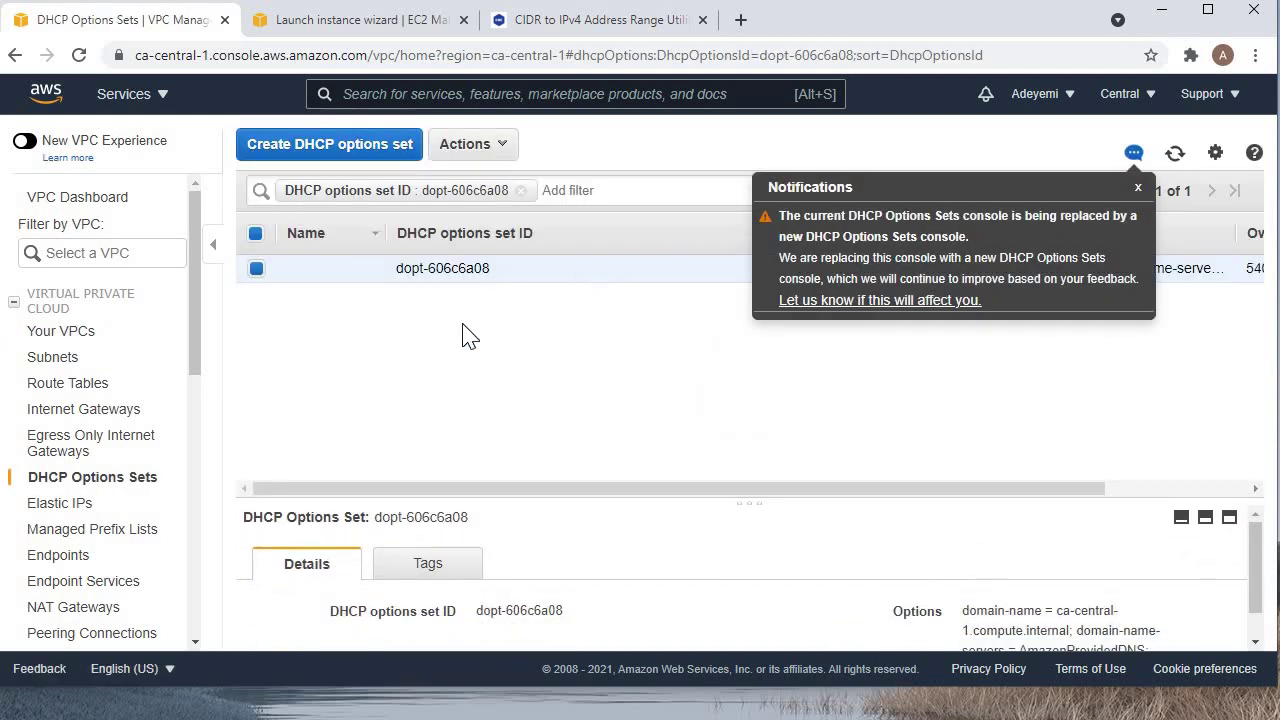
pyautogui.rightClick(258, 274)
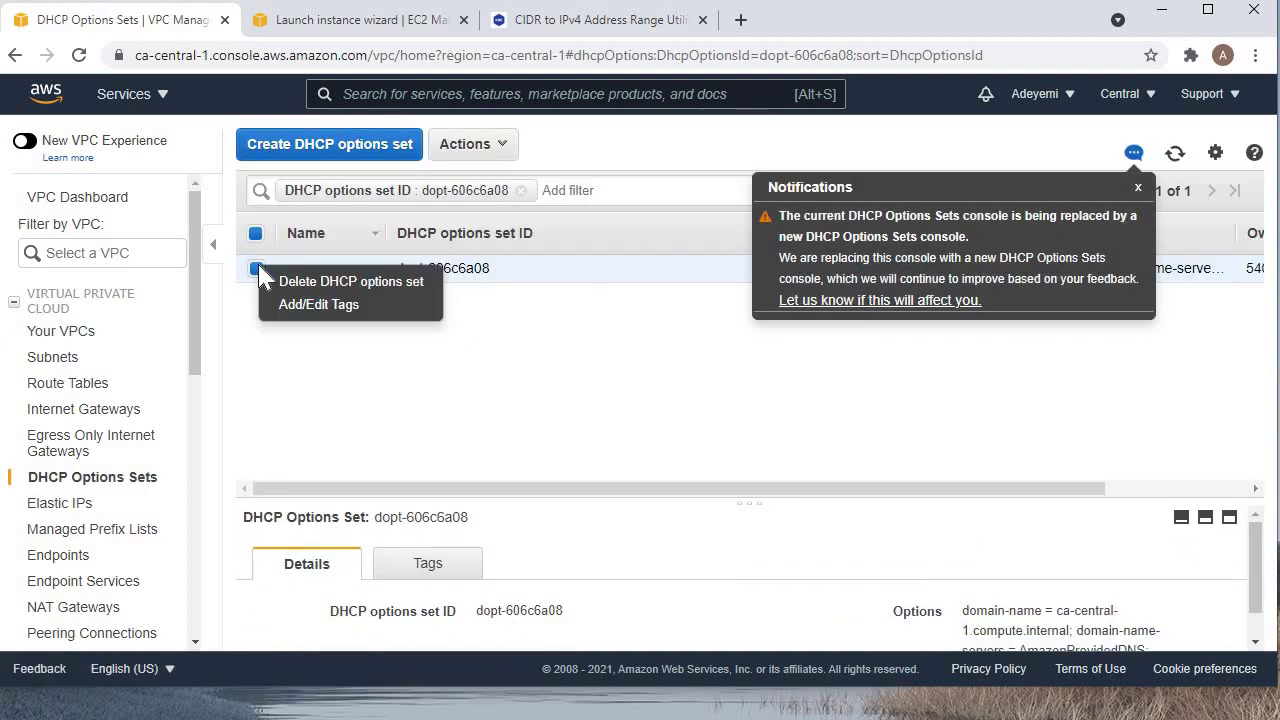
pyautogui.click(474, 400)
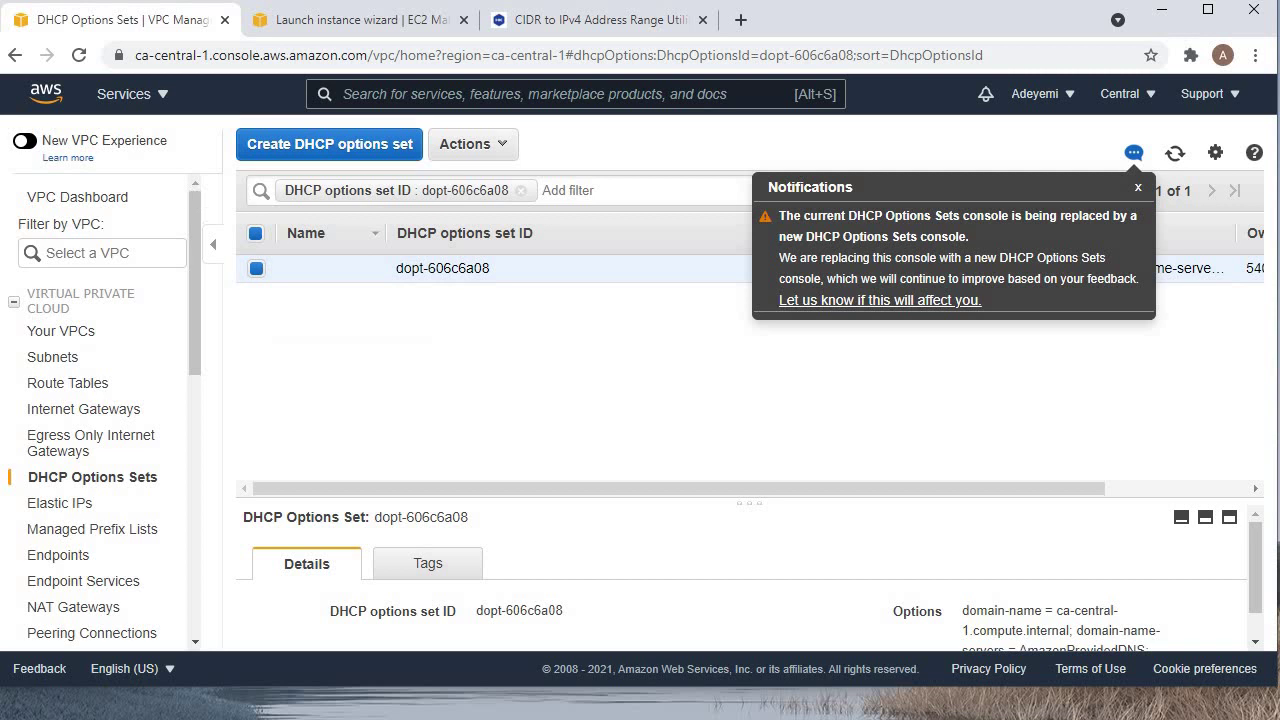
pyautogui.click(15, 56)
pyautogui.click(15, 56)
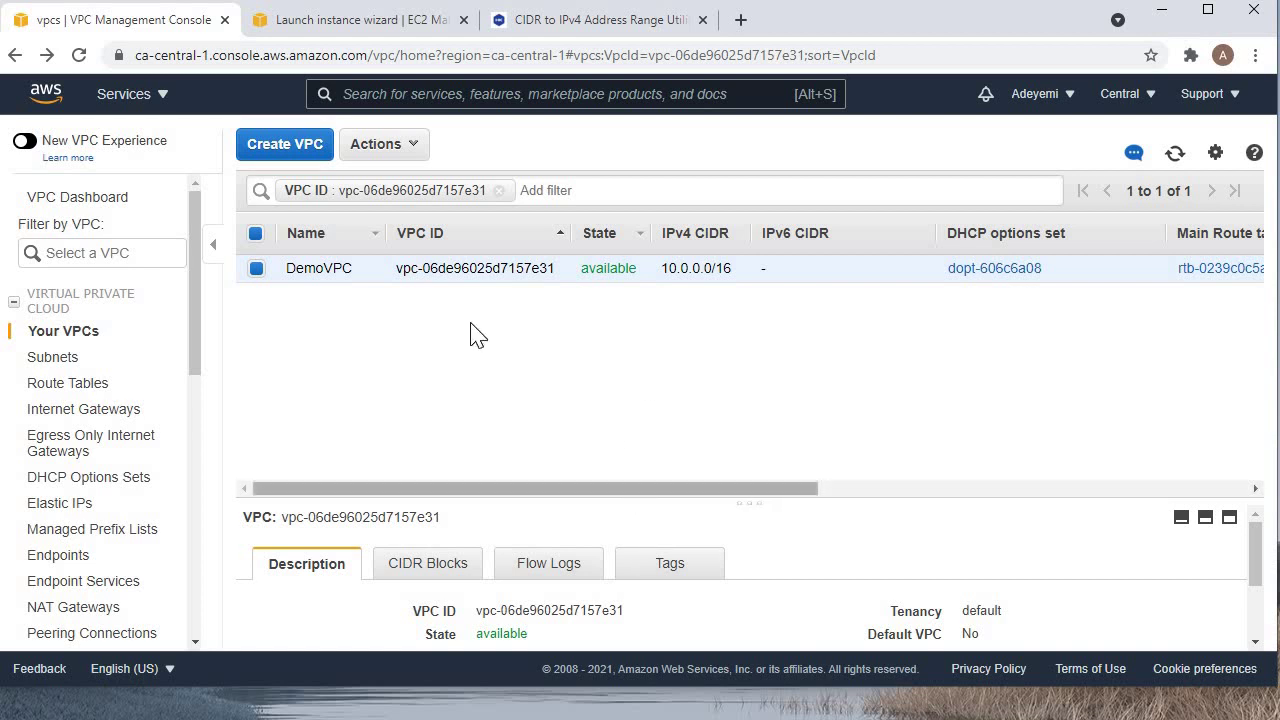
# Inspect the DNS hostnames setting of DemoVPC and return to the VPC list without changing it.
pyautogui.rightClick(402, 303)
pyautogui.click(410, 262)
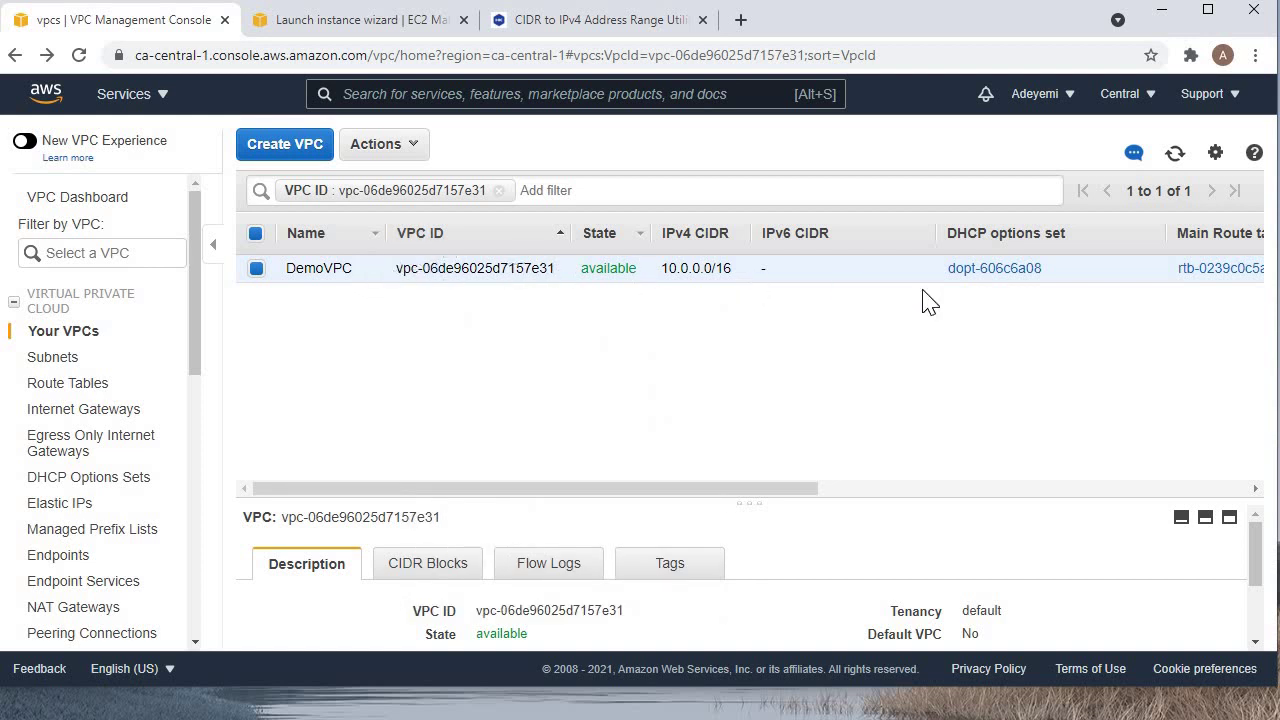
pyautogui.click(1100, 488)
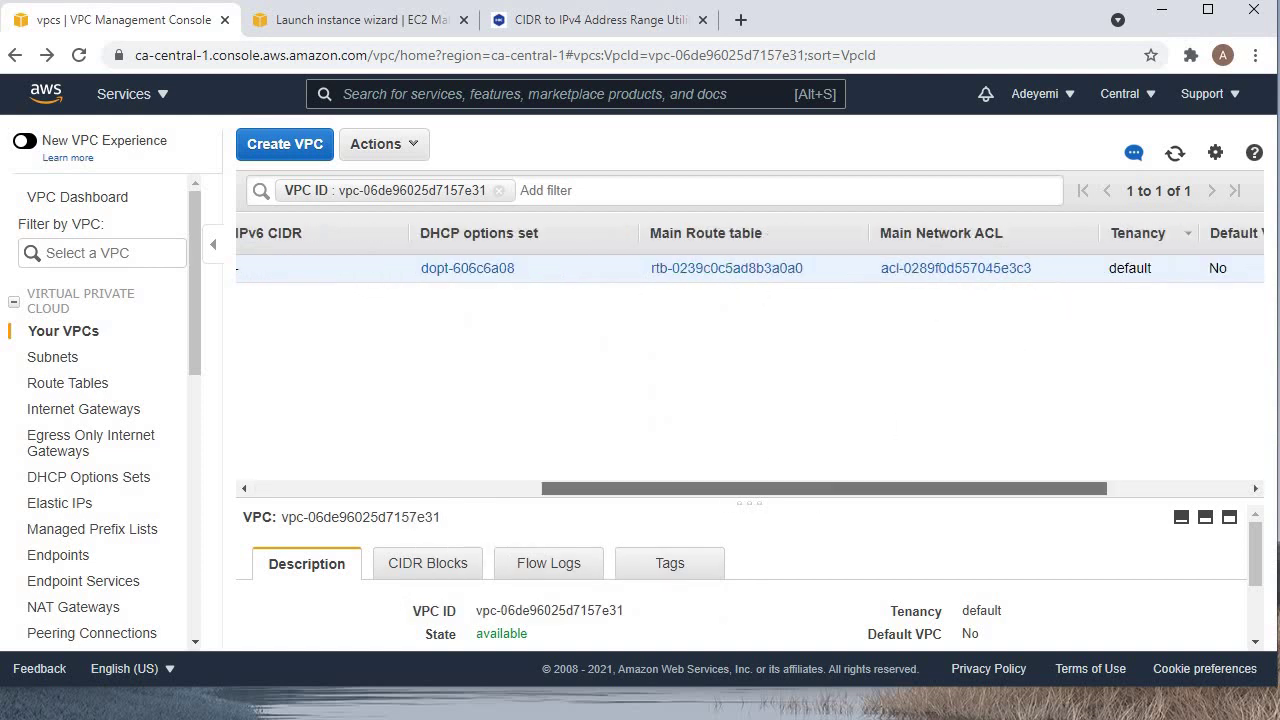
pyautogui.click(410, 163)
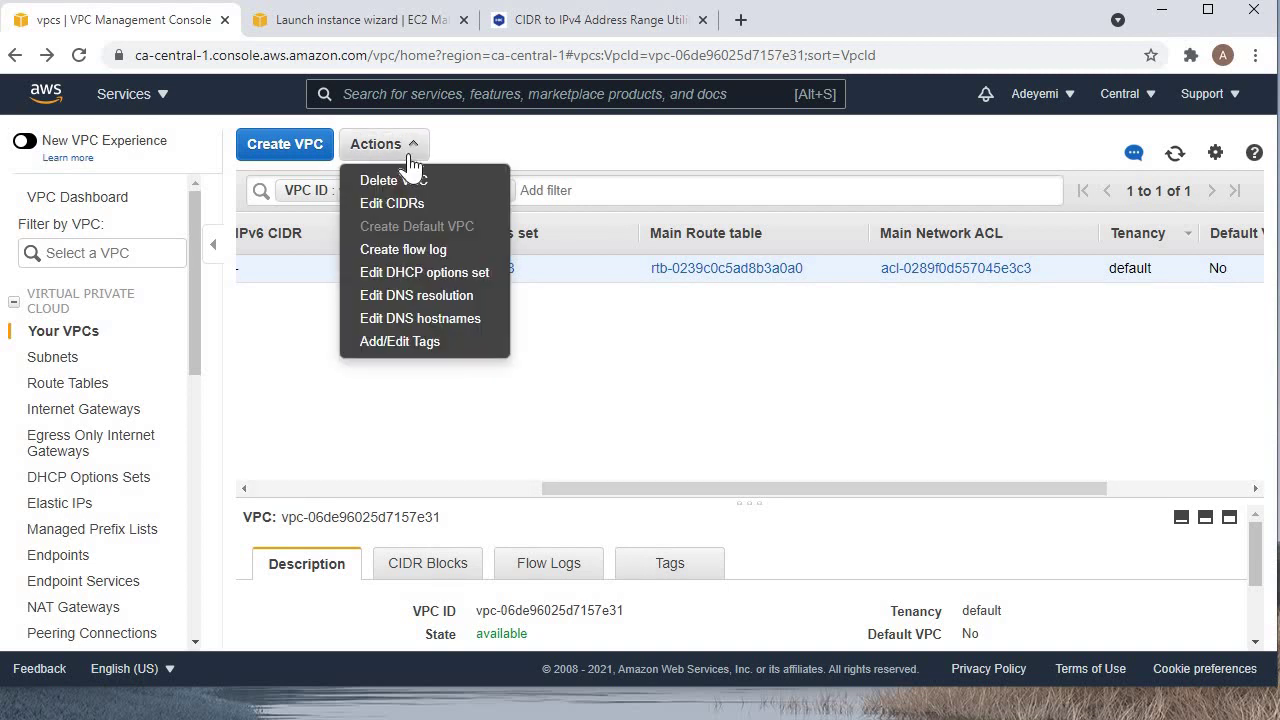
pyautogui.click(418, 318)
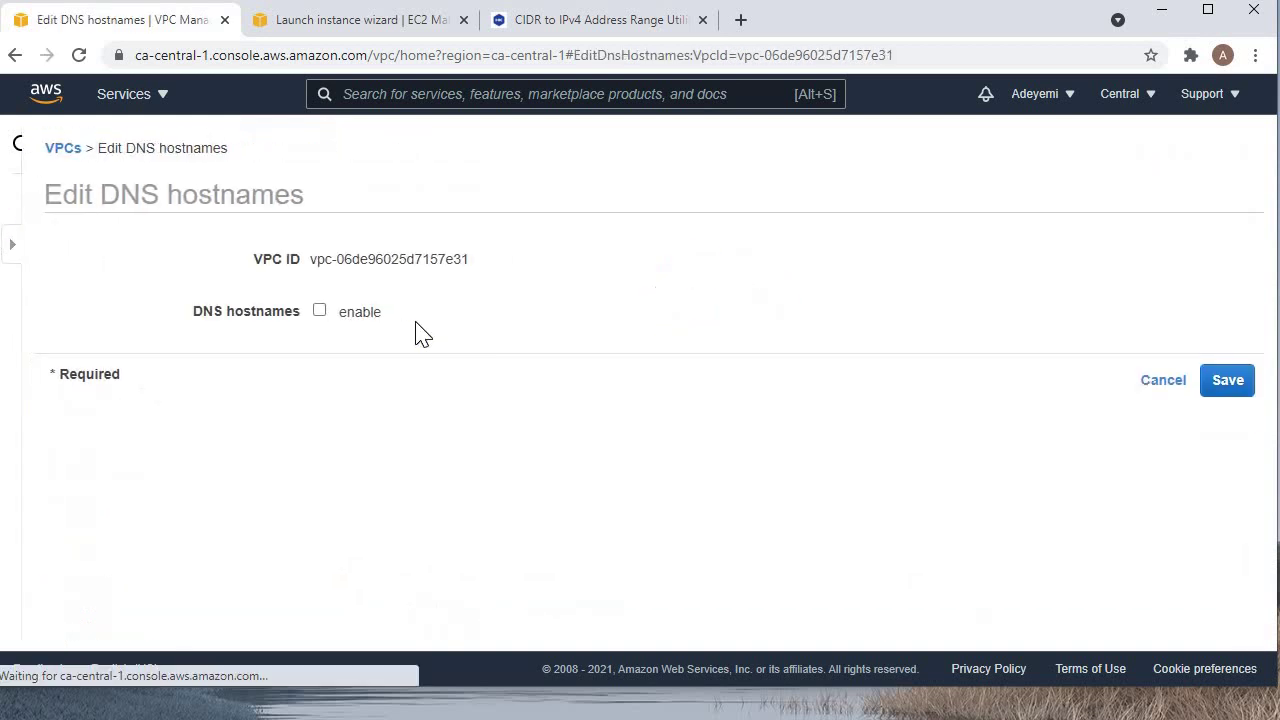
pyautogui.click(15, 56)
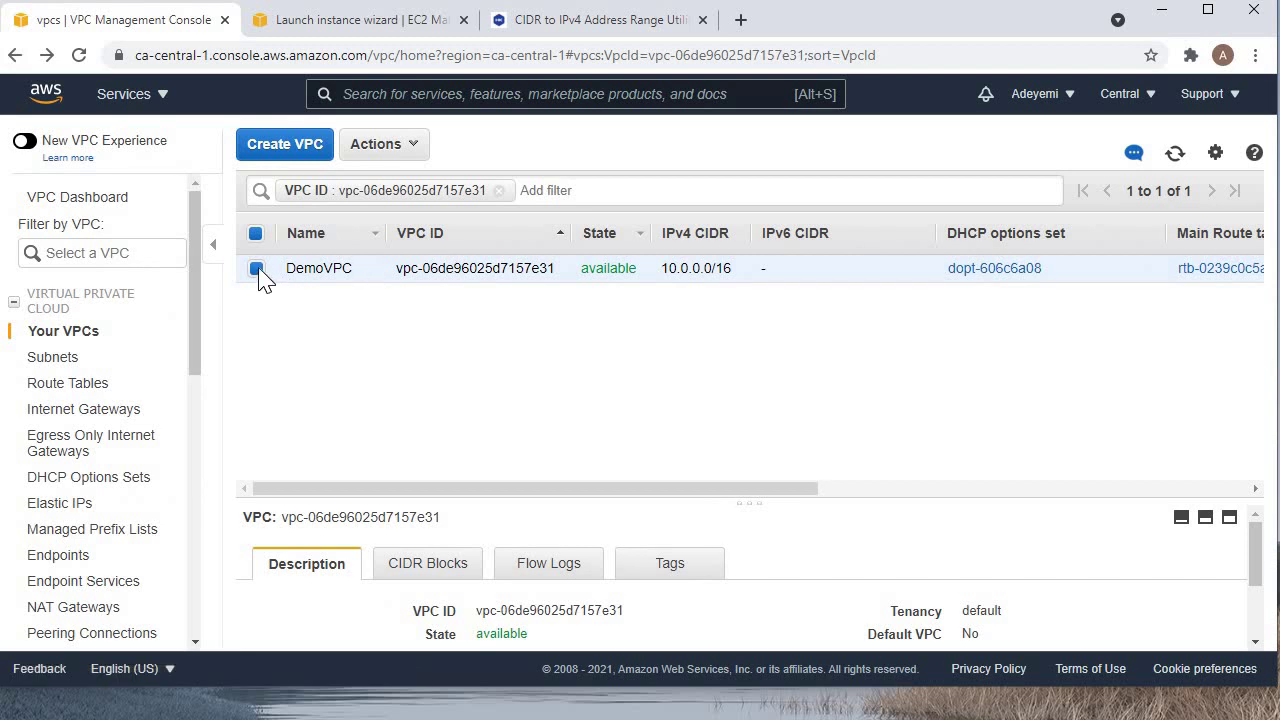
# Inspect the DNS resolution setting of DemoVPC and return to the VPC list without changing it.
pyautogui.click(257, 269)
pyautogui.click(257, 269)
pyautogui.rightClick(259, 269)
pyautogui.click(333, 397)
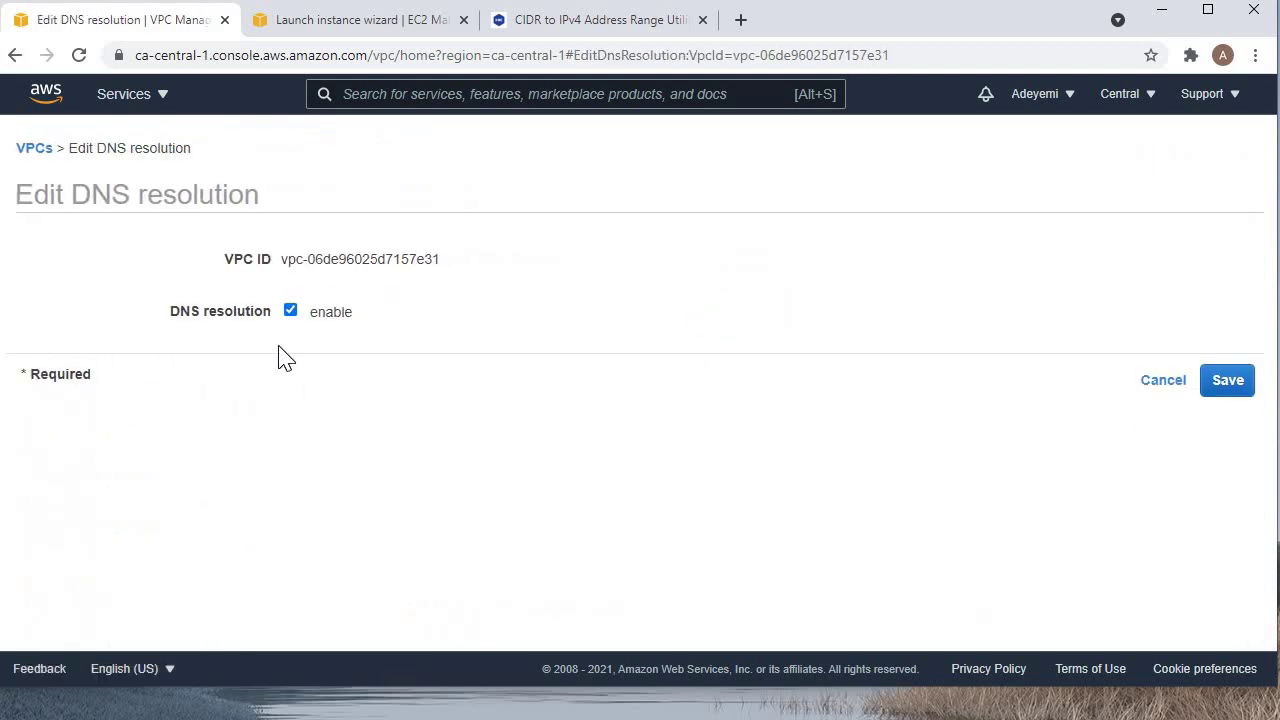
pyautogui.click(17, 57)
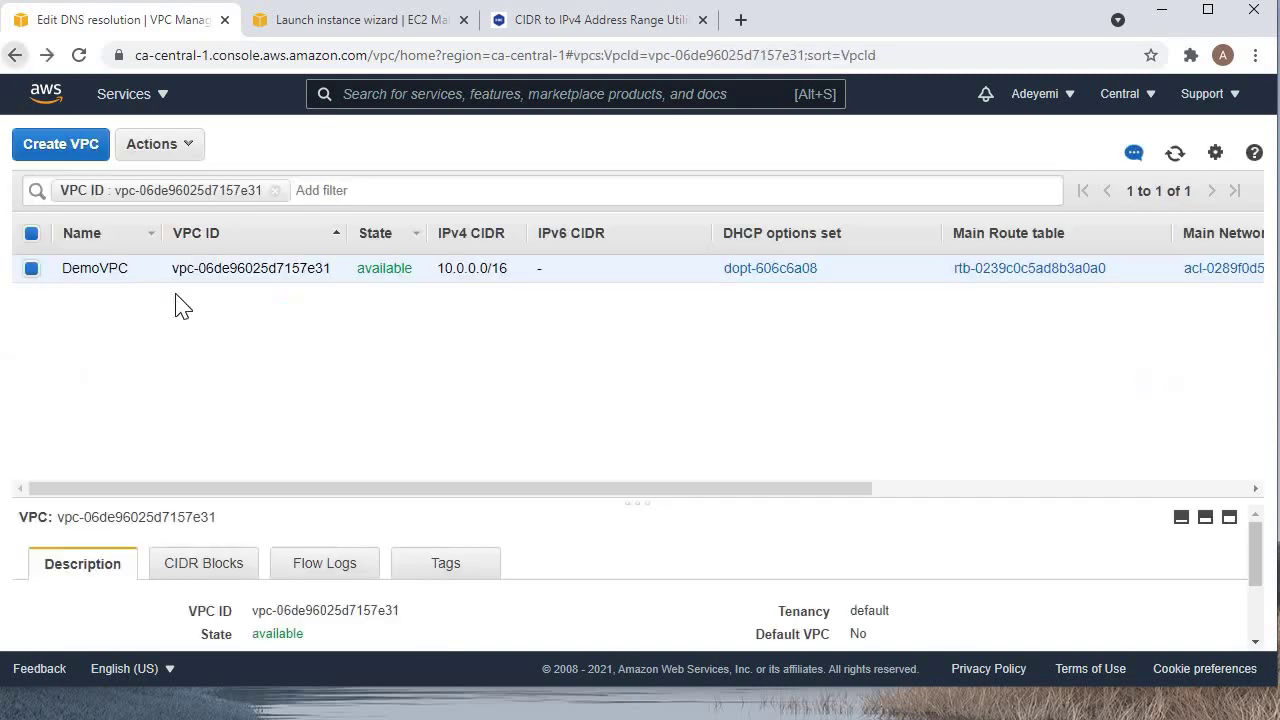
# Remove the VPC ID filter from the VPC list to show all VPCs.
pyautogui.rightClick(259, 276)
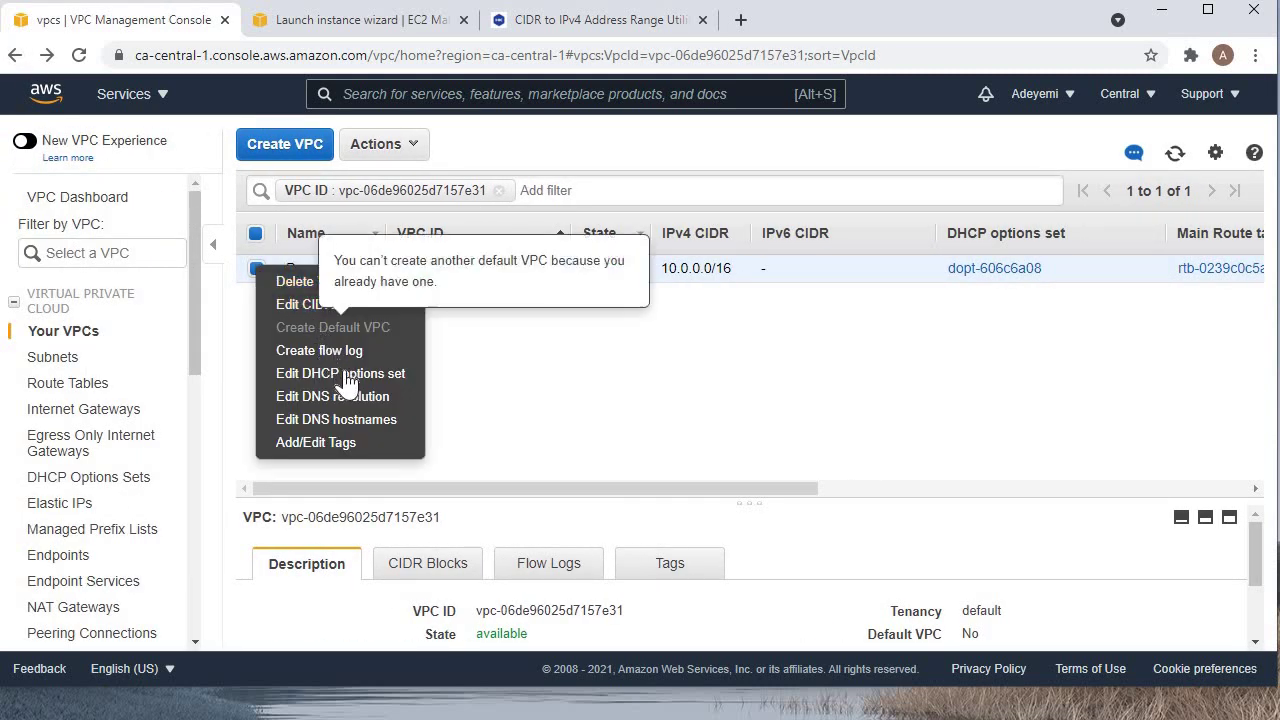
pyautogui.click(643, 403)
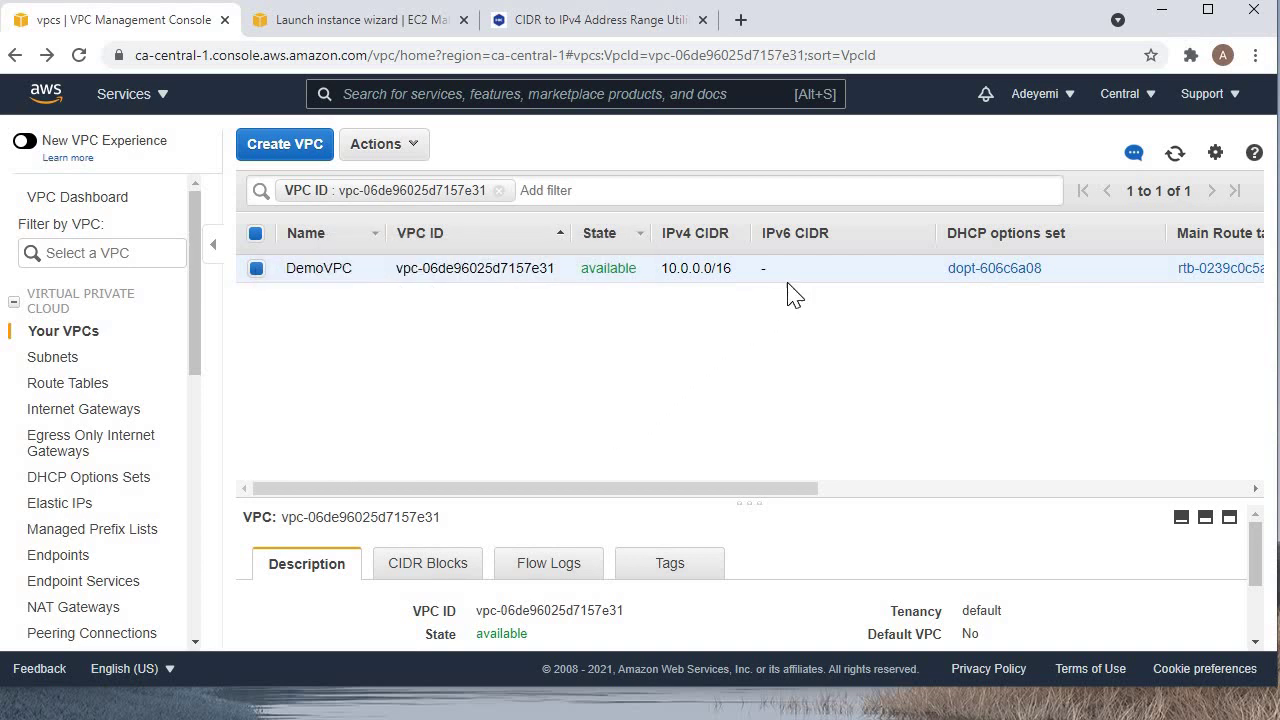
pyautogui.click(505, 197)
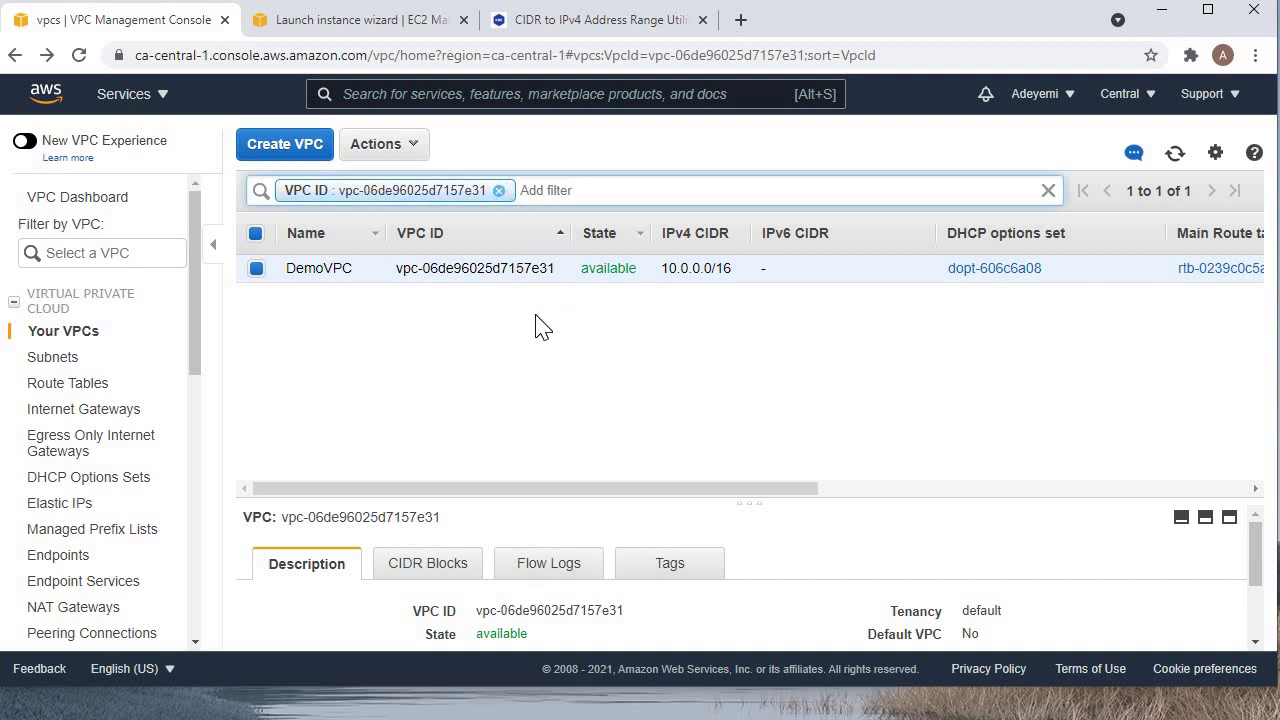
pyautogui.click(497, 193)
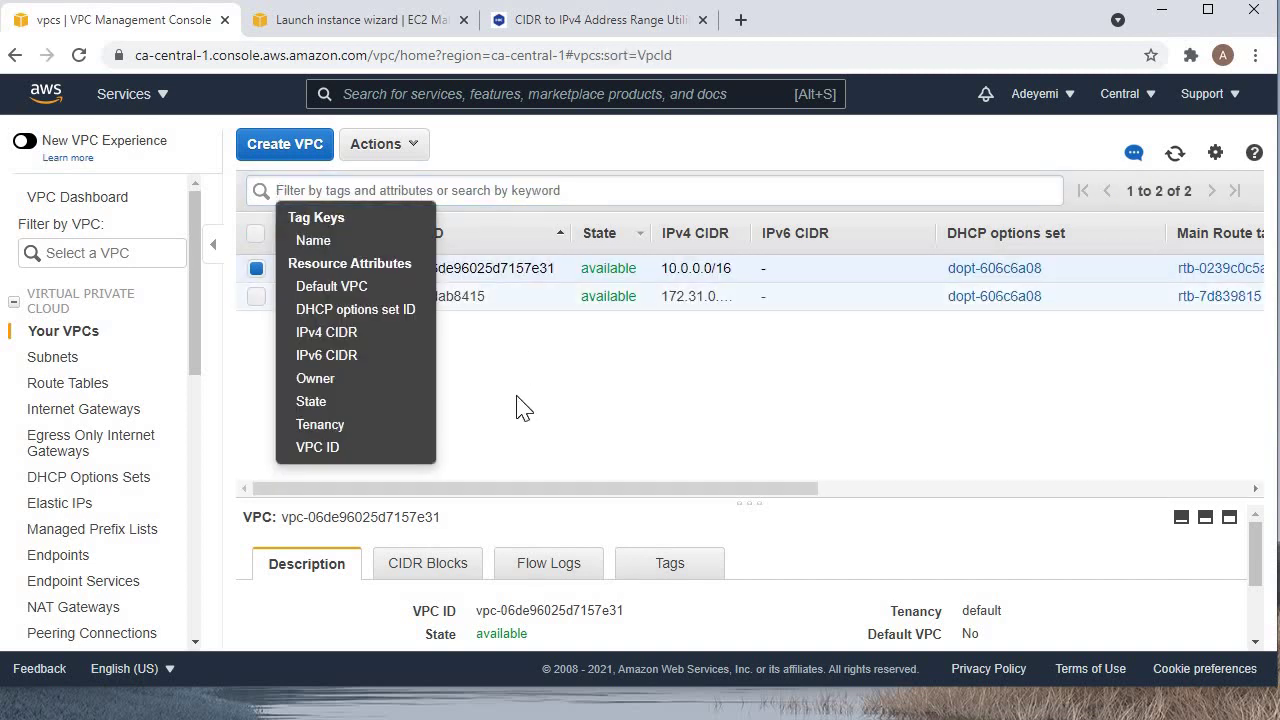
pyautogui.click(542, 408)
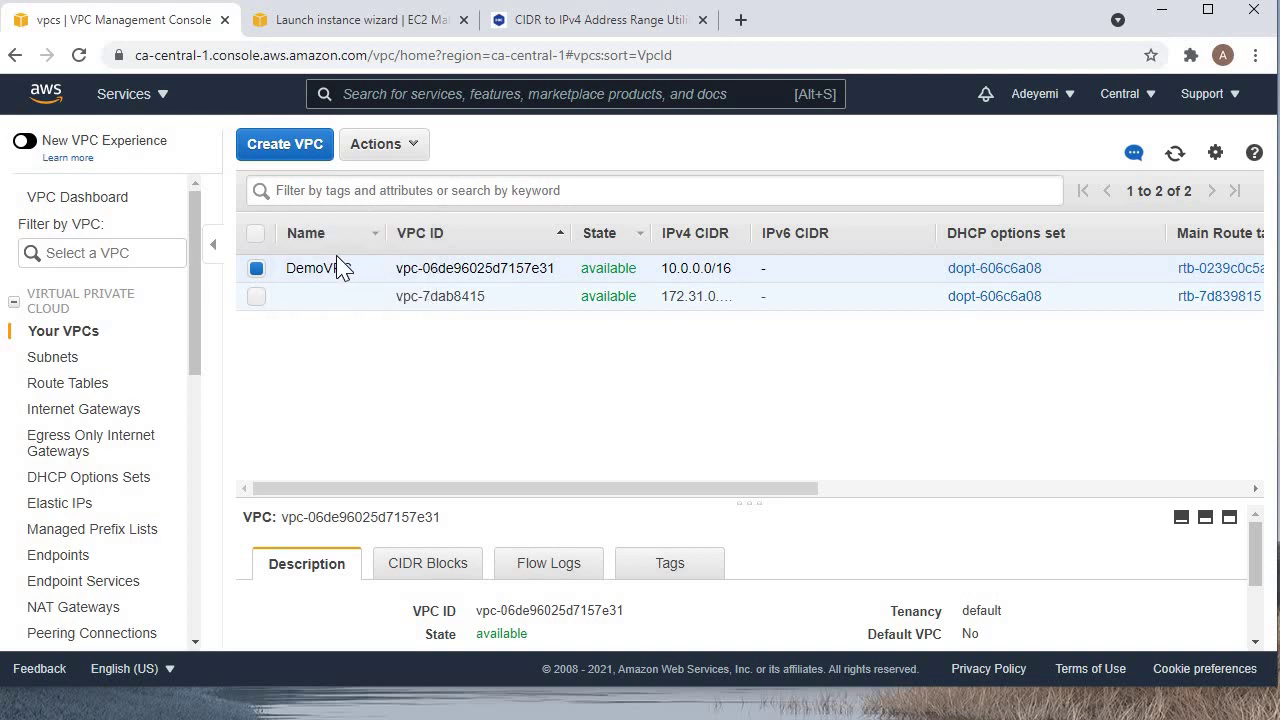
# Look through the actions available for DemoVPC and the remaining columns of the VPC list for a public IP setting.
pyautogui.rightClick(257, 274)
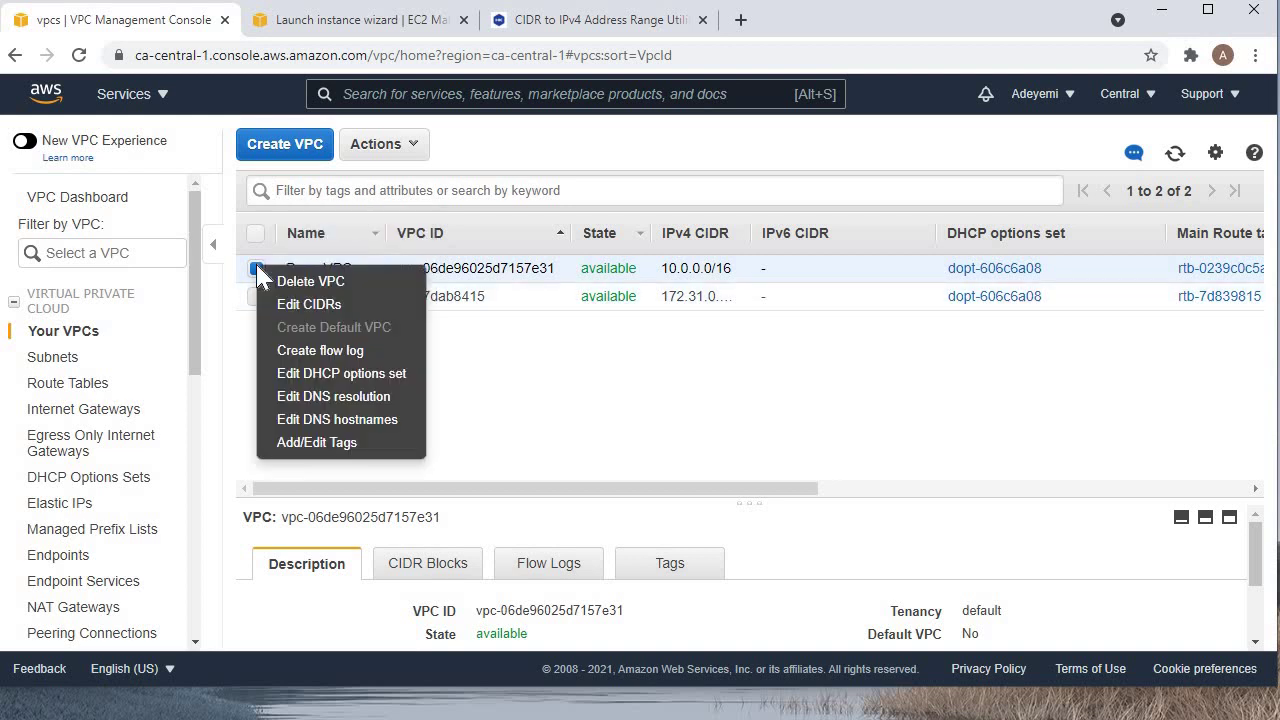
pyautogui.click(496, 262)
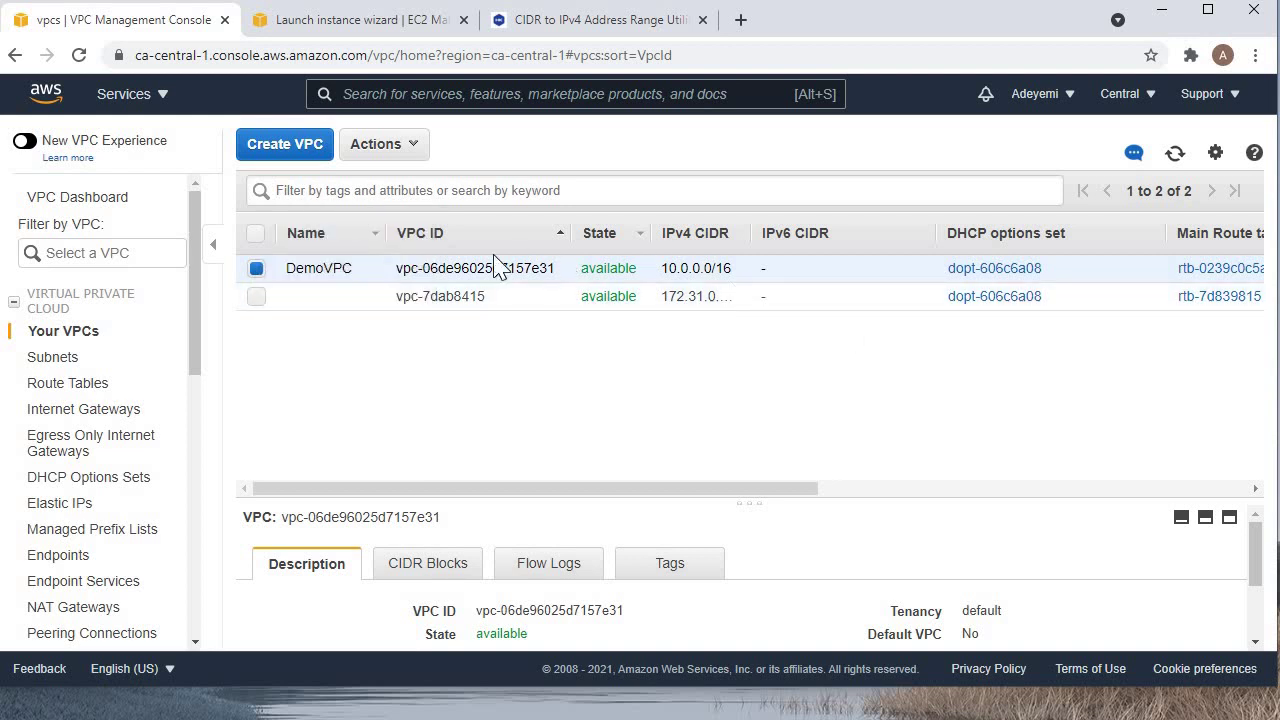
pyautogui.rightClick(462, 266)
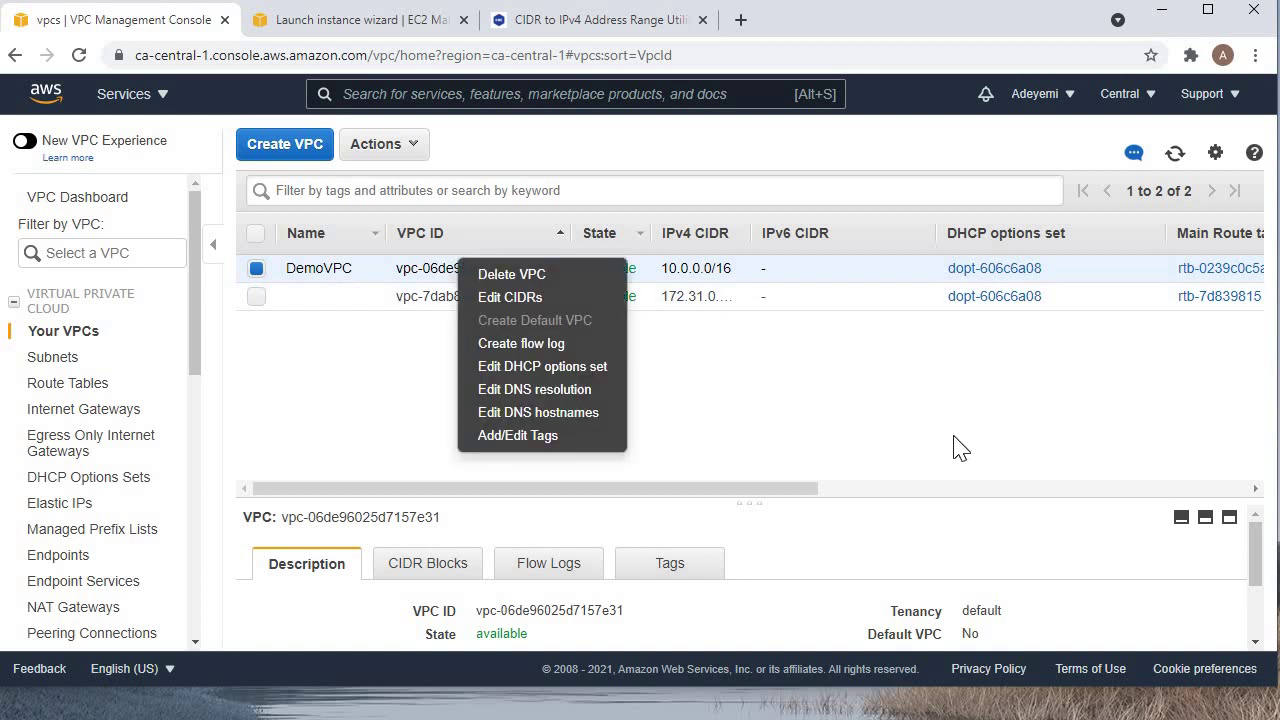
pyautogui.moveTo(775, 491); pyautogui.dragTo(1212, 403)
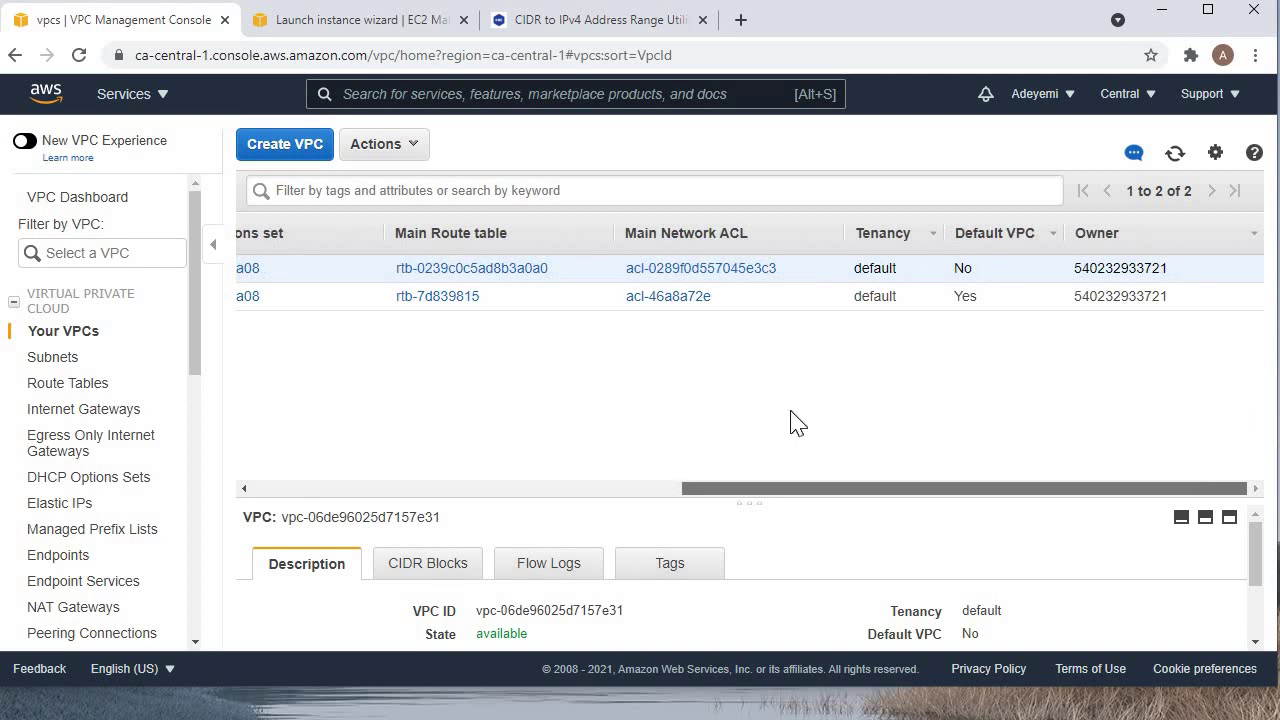
pyautogui.hscroll(-10, 540, 410)
pyautogui.click(421, 152)
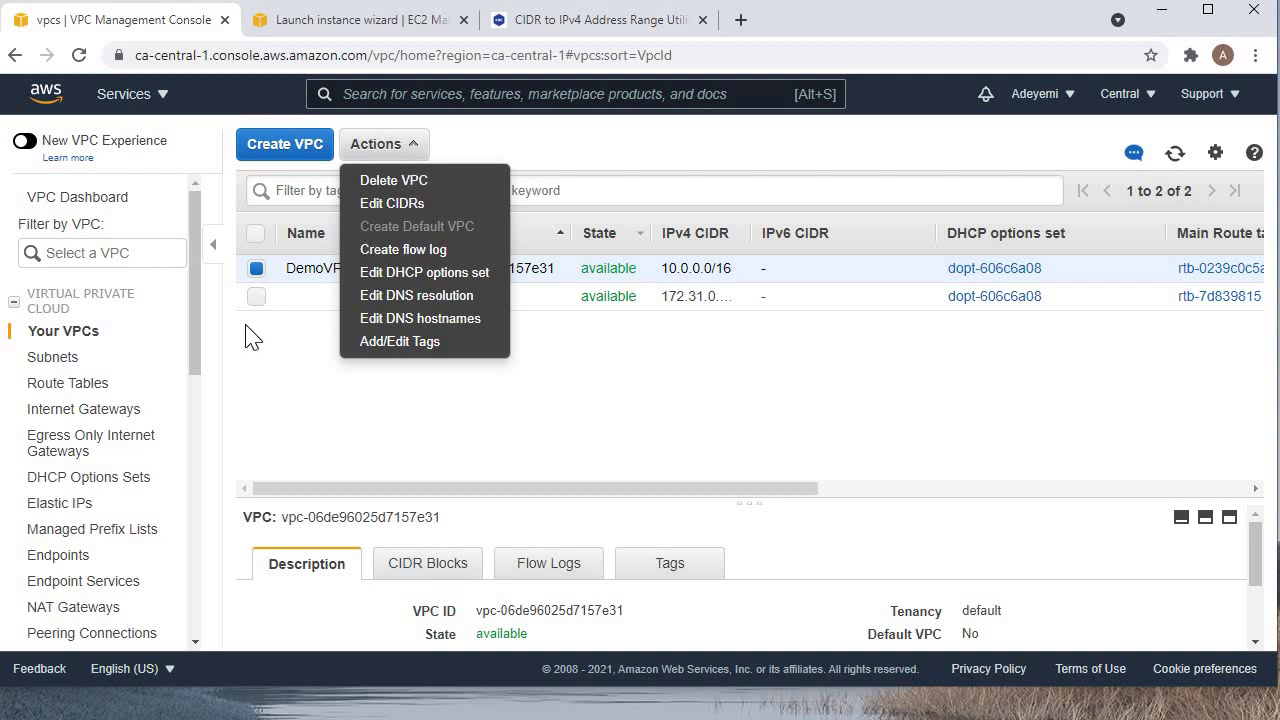
# Open the subnet list and check the actions available for DemoVPCSubnet.
pyautogui.click(81, 362)
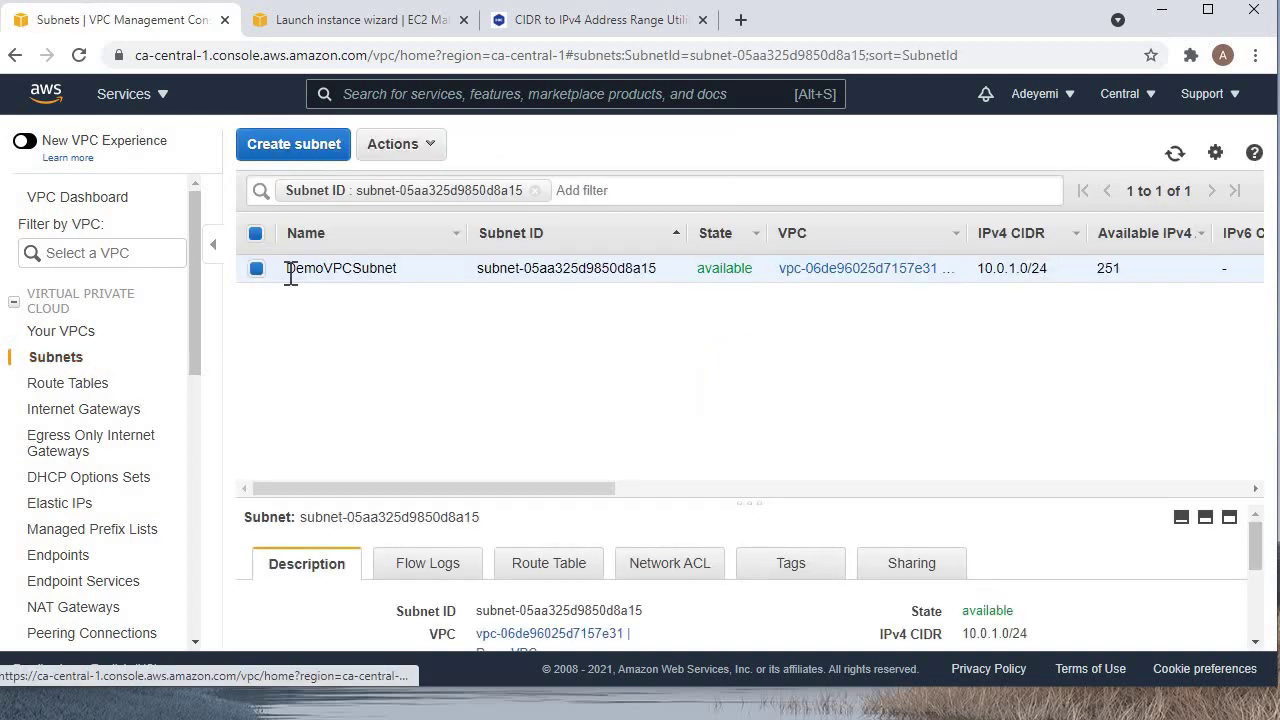
pyautogui.rightClick(258, 280)
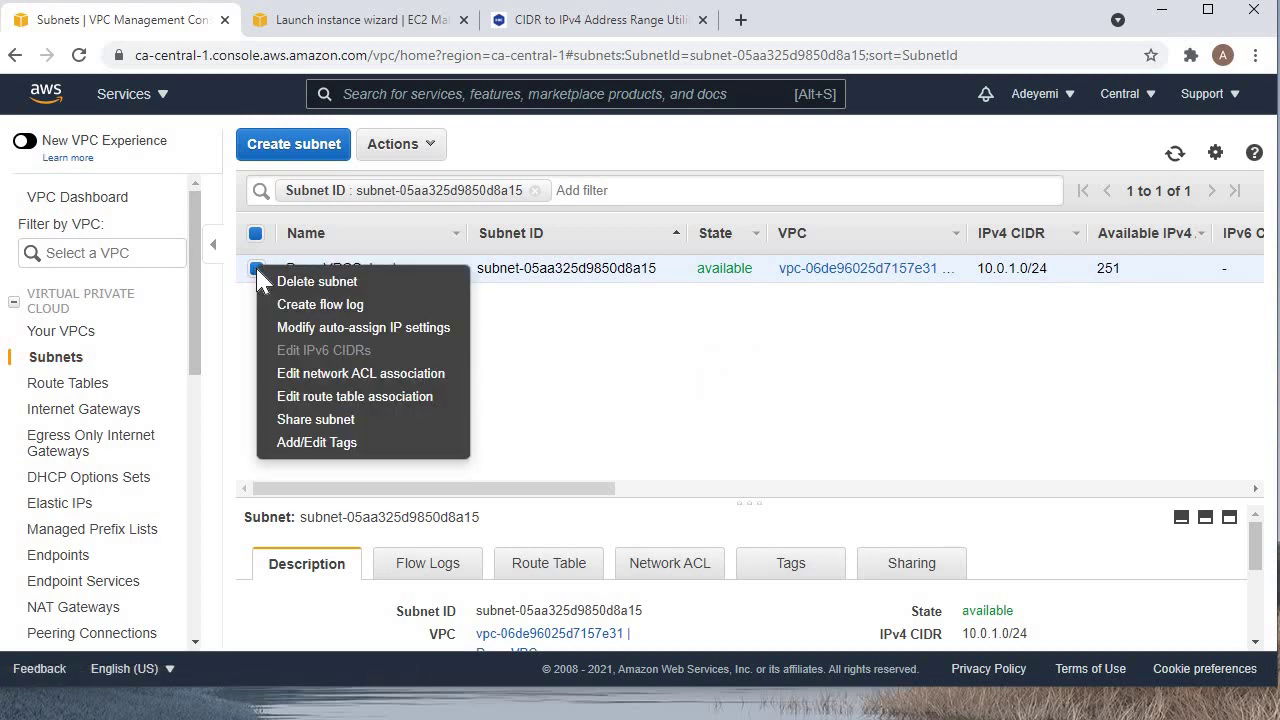
pyautogui.click(440, 158)
pyautogui.click(440, 158)
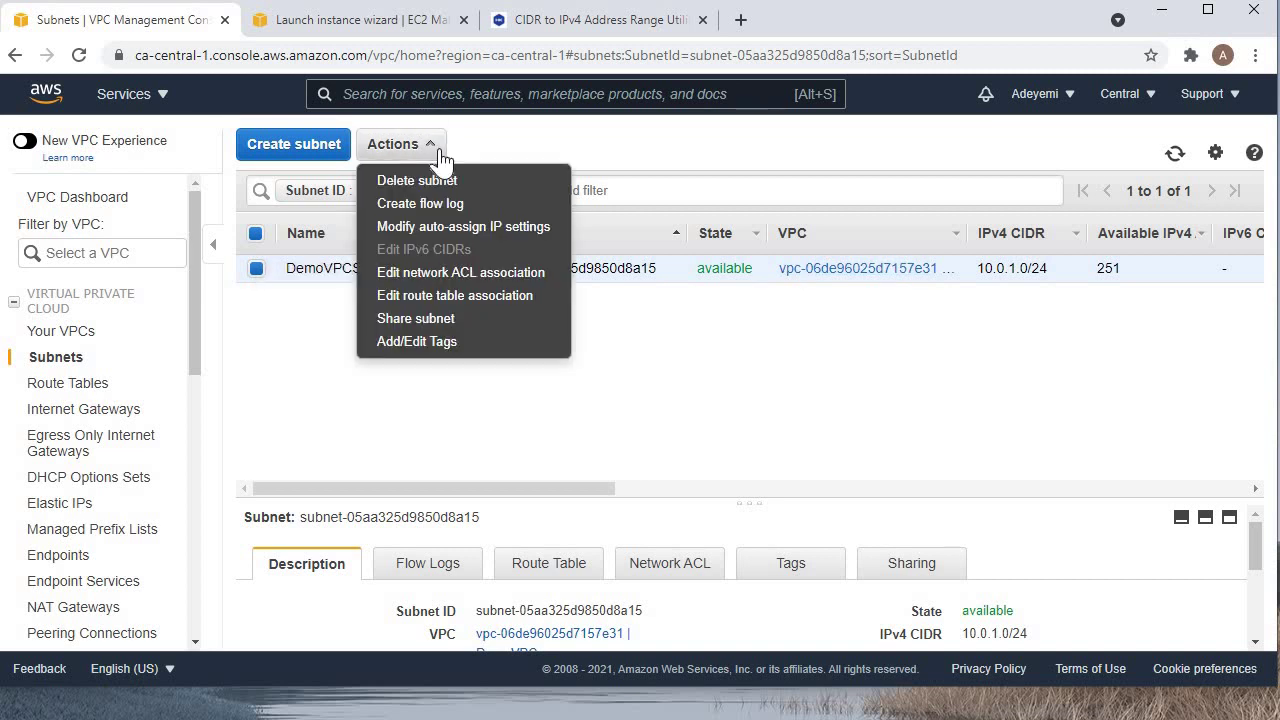
pyautogui.click(58, 332)
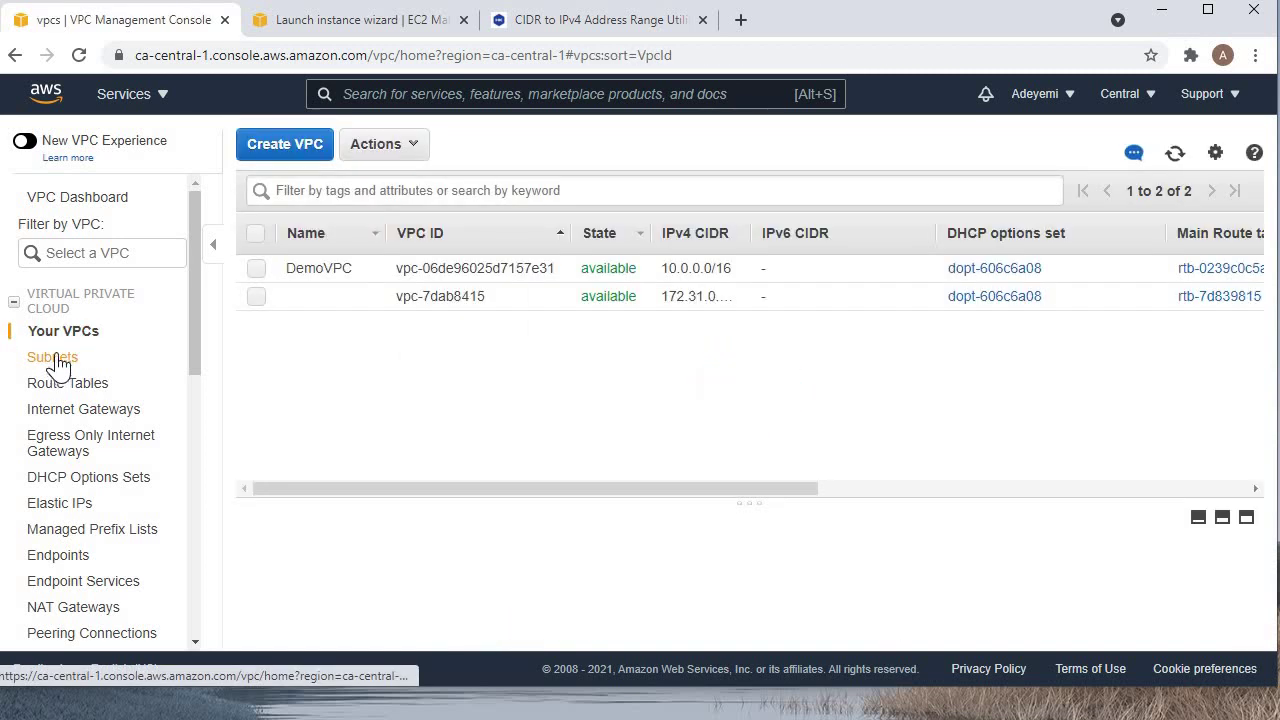
pyautogui.click(57, 360)
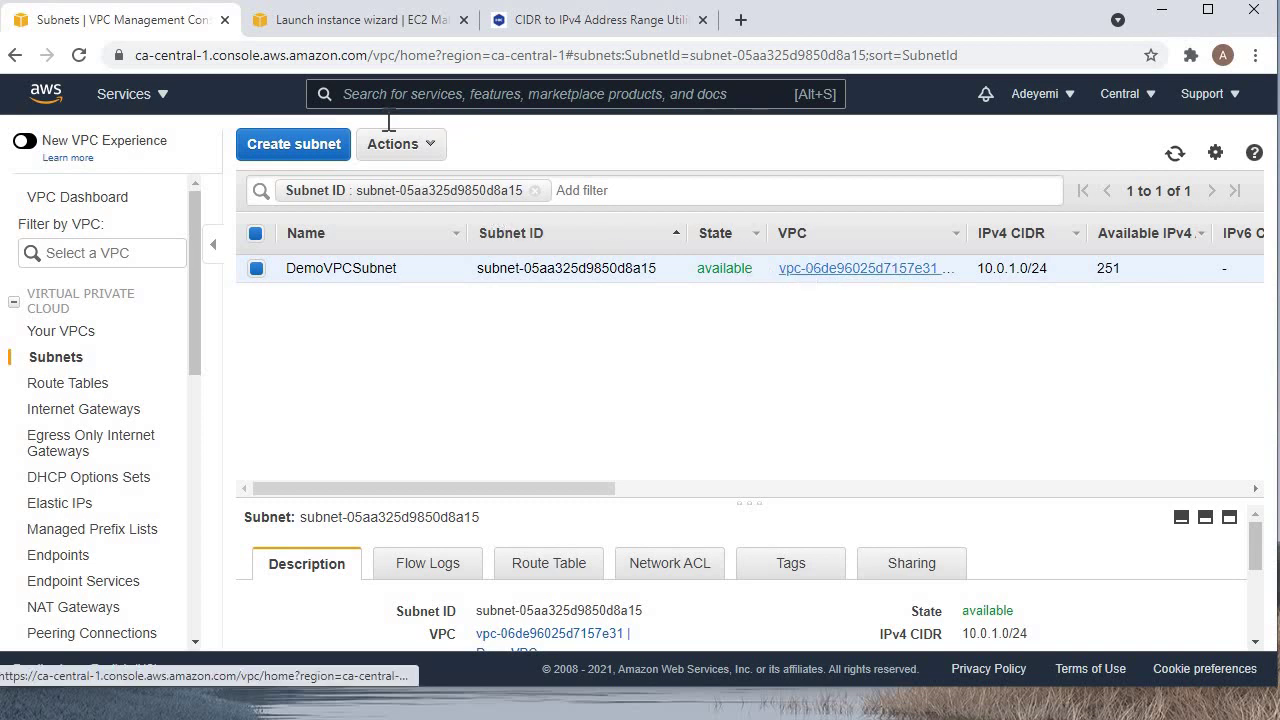
# Enable auto-assignment of public IPv4 addresses for DemoVPCSubnet and save the setting.
pyautogui.click(430, 146)
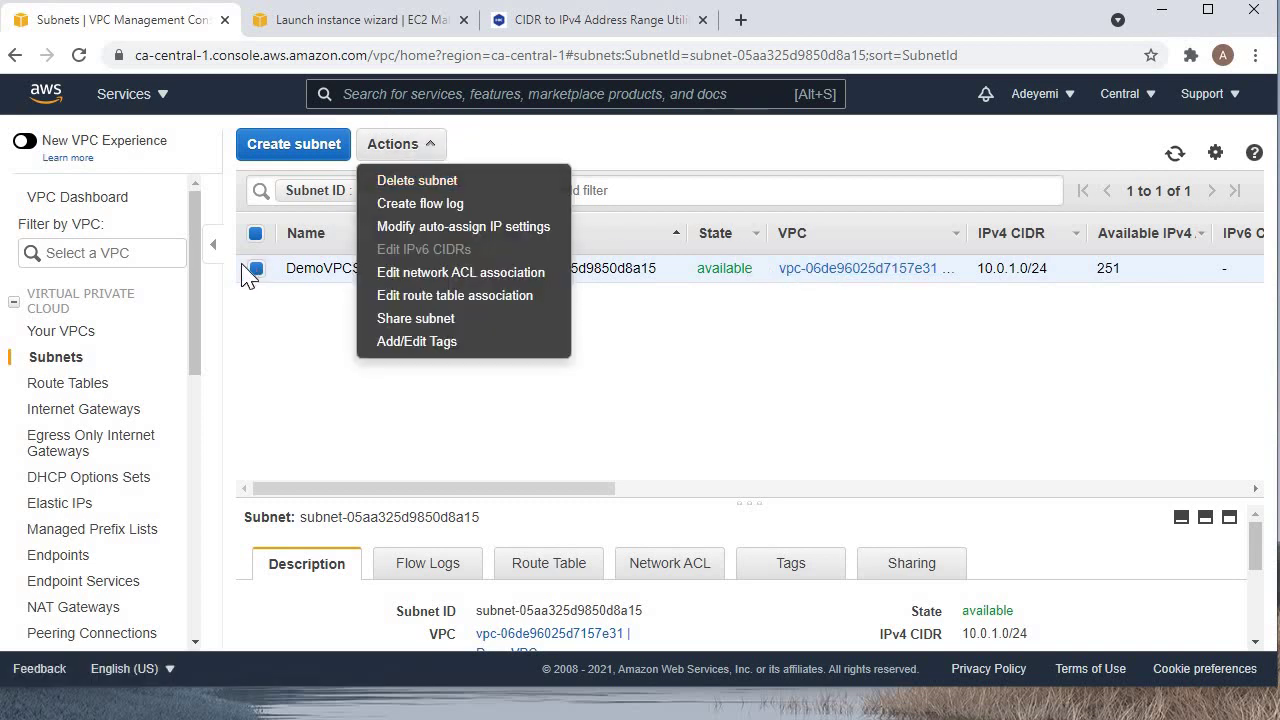
pyautogui.click(424, 228)
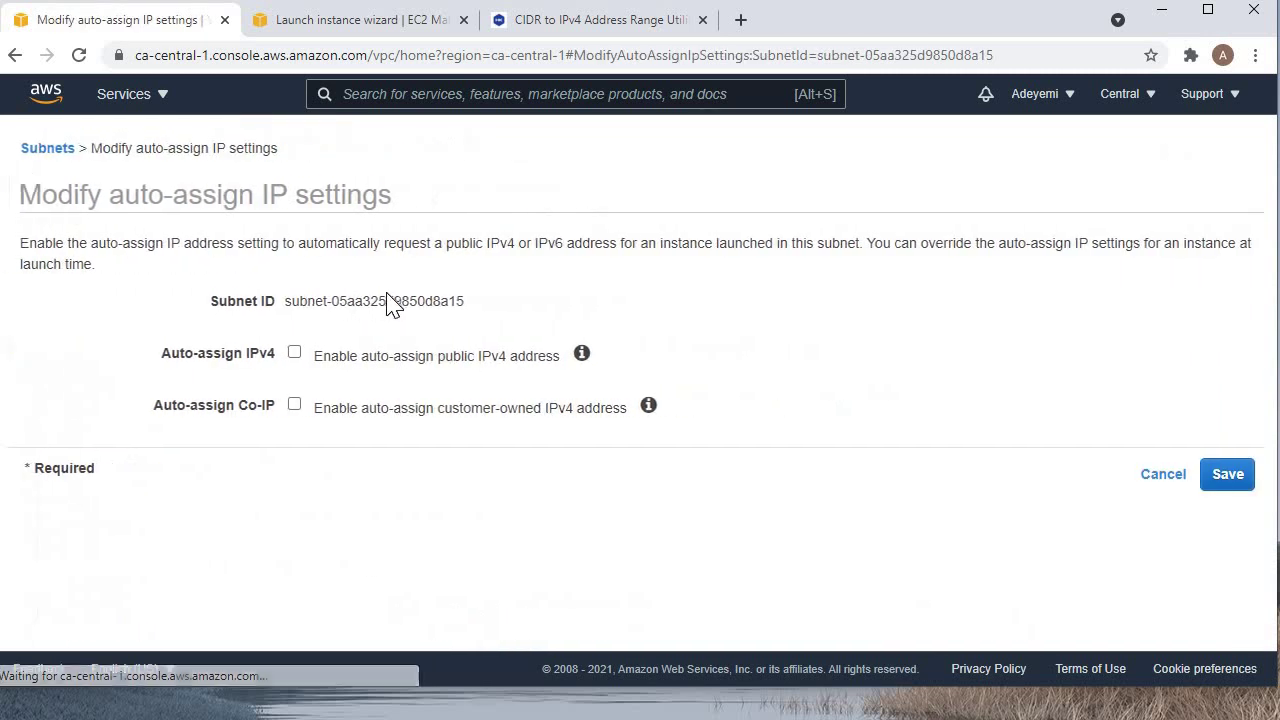
pyautogui.click(290, 353)
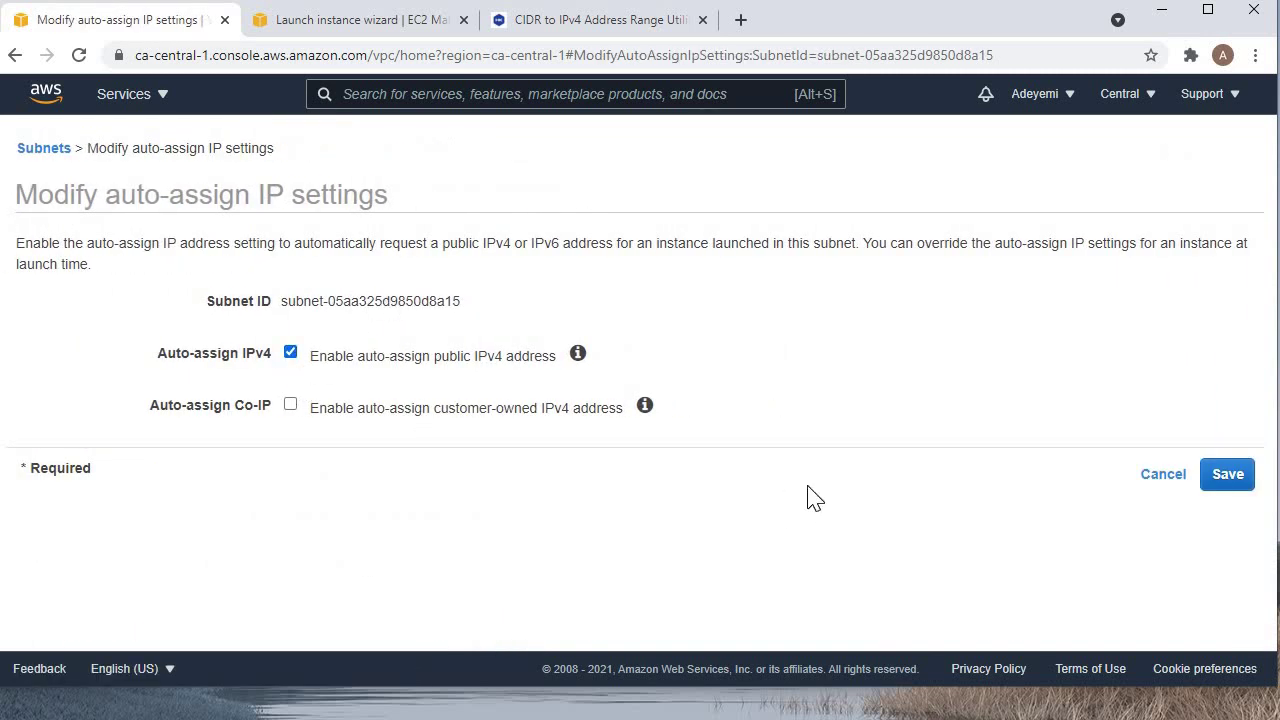
pyautogui.click(1230, 476)
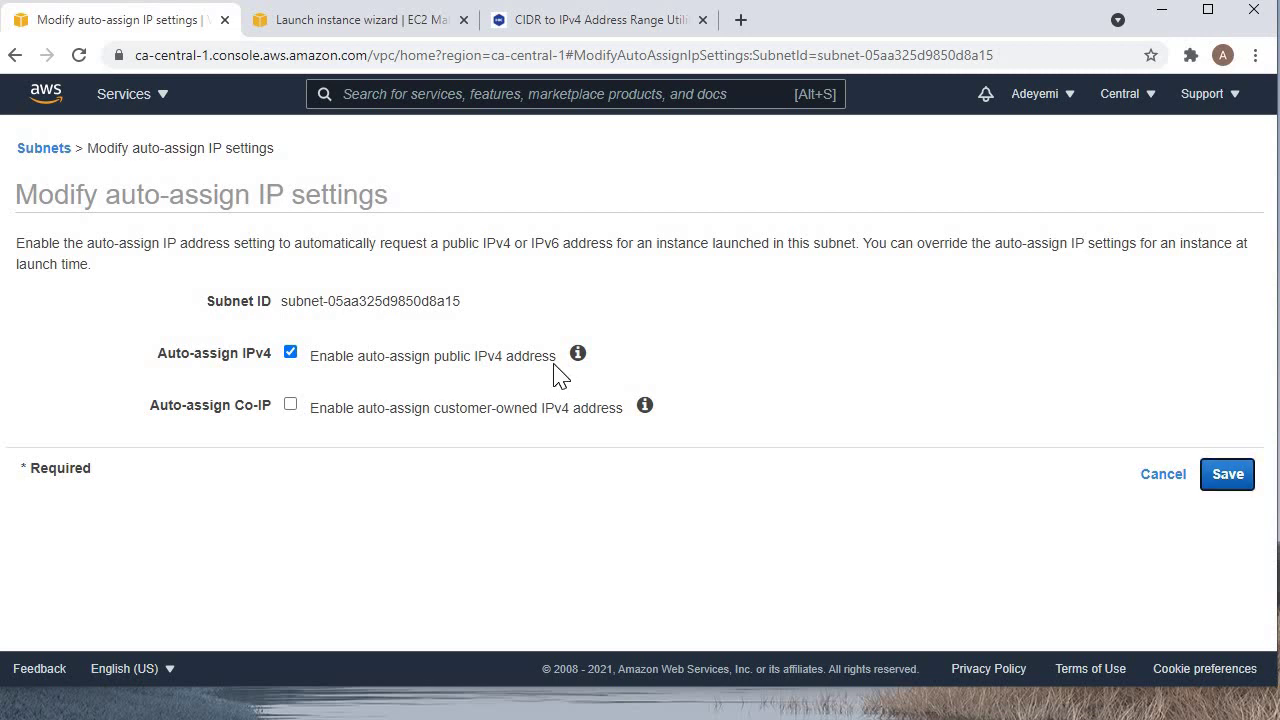
# Switch to the EC2 launch instance wizard and reload it to start again from the AMI selection.
pyautogui.click(366, 30)
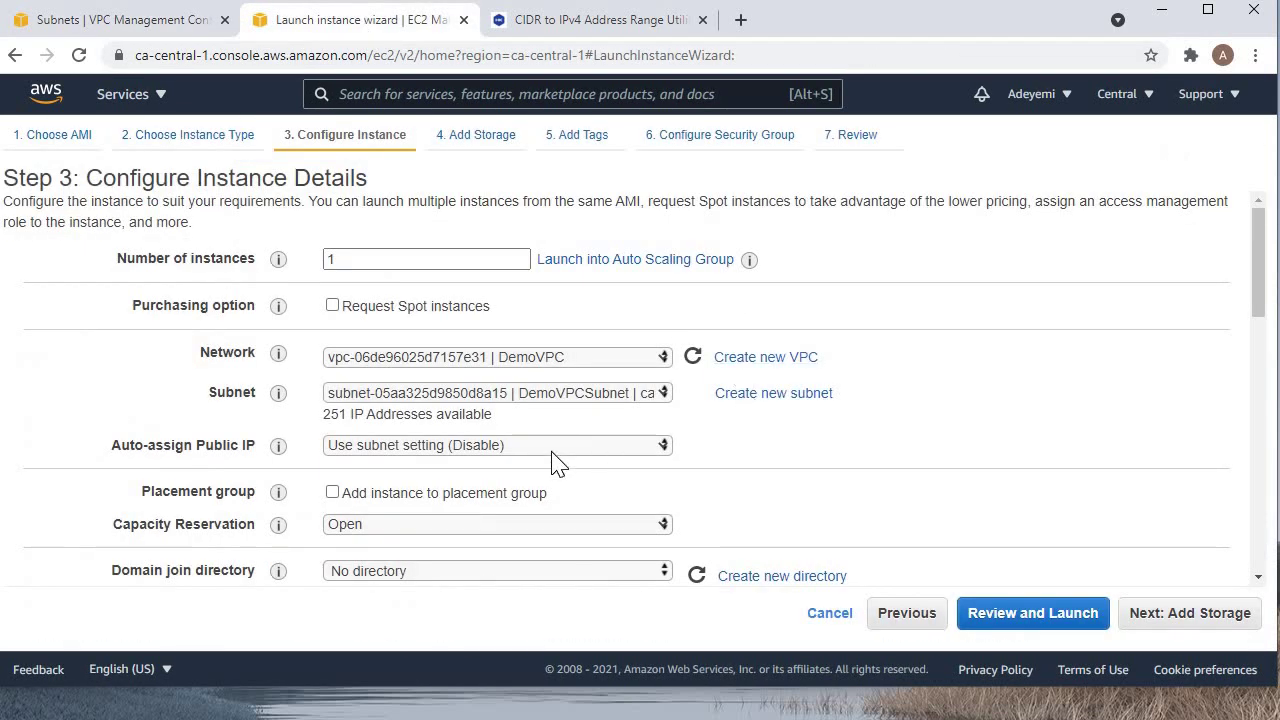
pyautogui.click(783, 58)
pyautogui.press('Return')
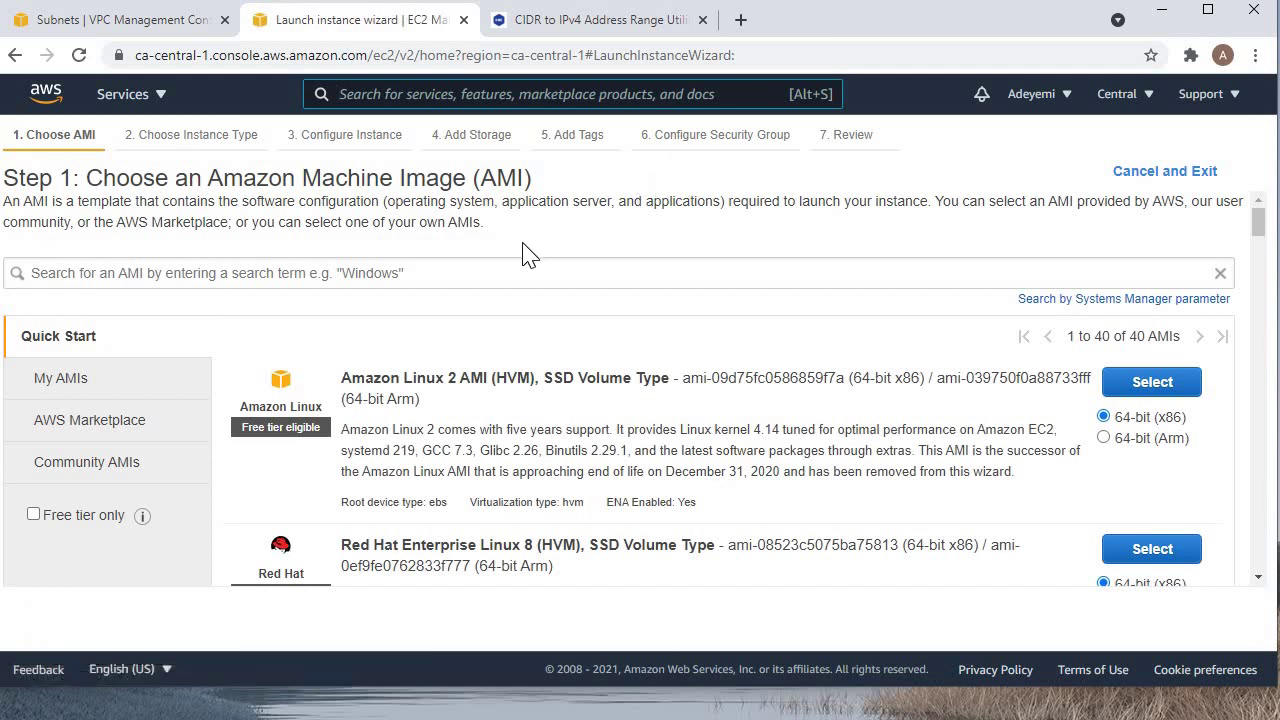
# Choose the Microsoft Windows Server 2019 Base with Containers AMI for the instance.
pyautogui.scroll(-4, 526, 251)
pyautogui.scroll(-2, 343, 450)
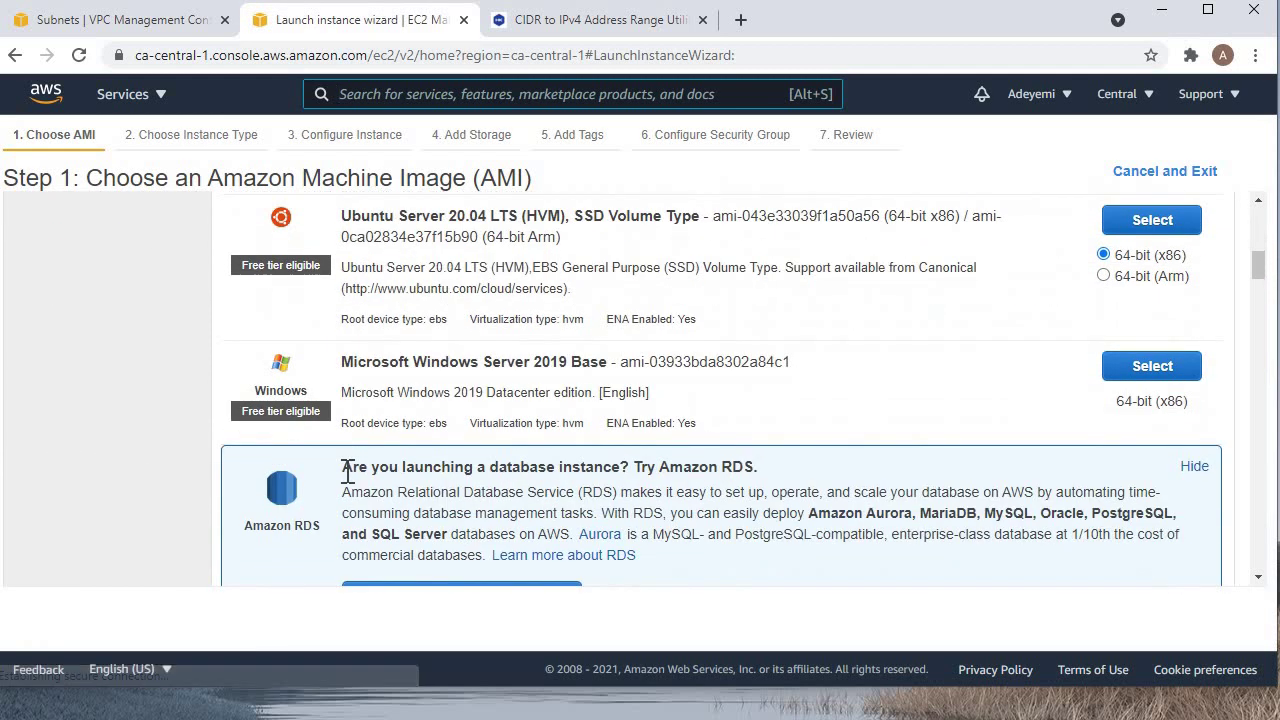
pyautogui.scroll(-5, 330, 440)
pyautogui.scroll(2, 383, 455)
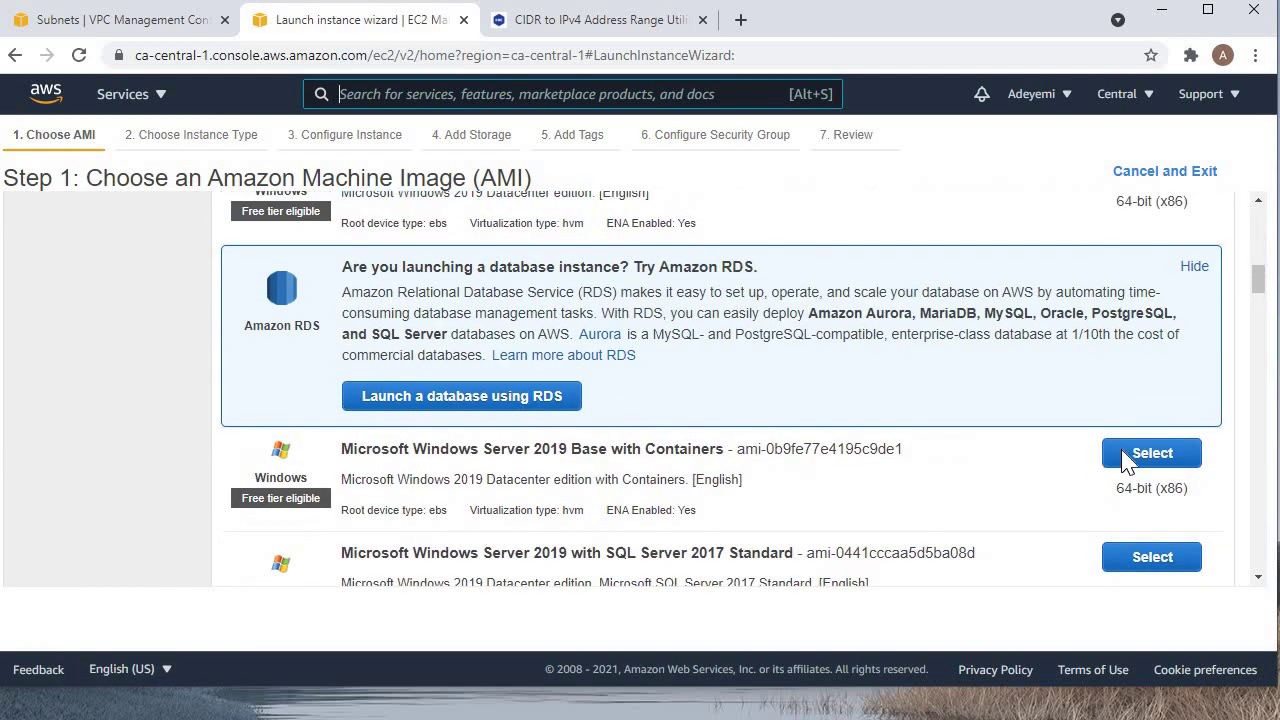
pyautogui.click(1151, 451)
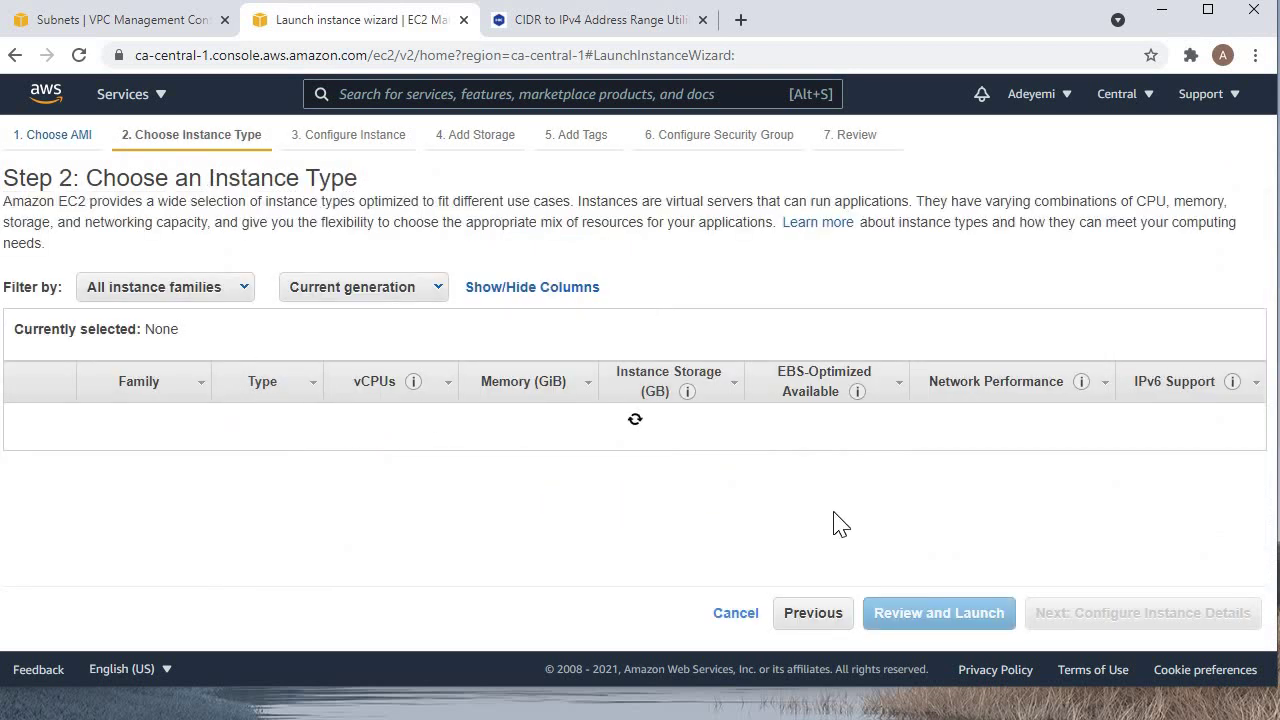
# Proceed with the t2.micro instance type and set the instance's network to DemoVPC.
pyautogui.scroll(-4, 400, 414)
pyautogui.scroll(3, 590, 557)
pyautogui.scroll(1, 590, 557)
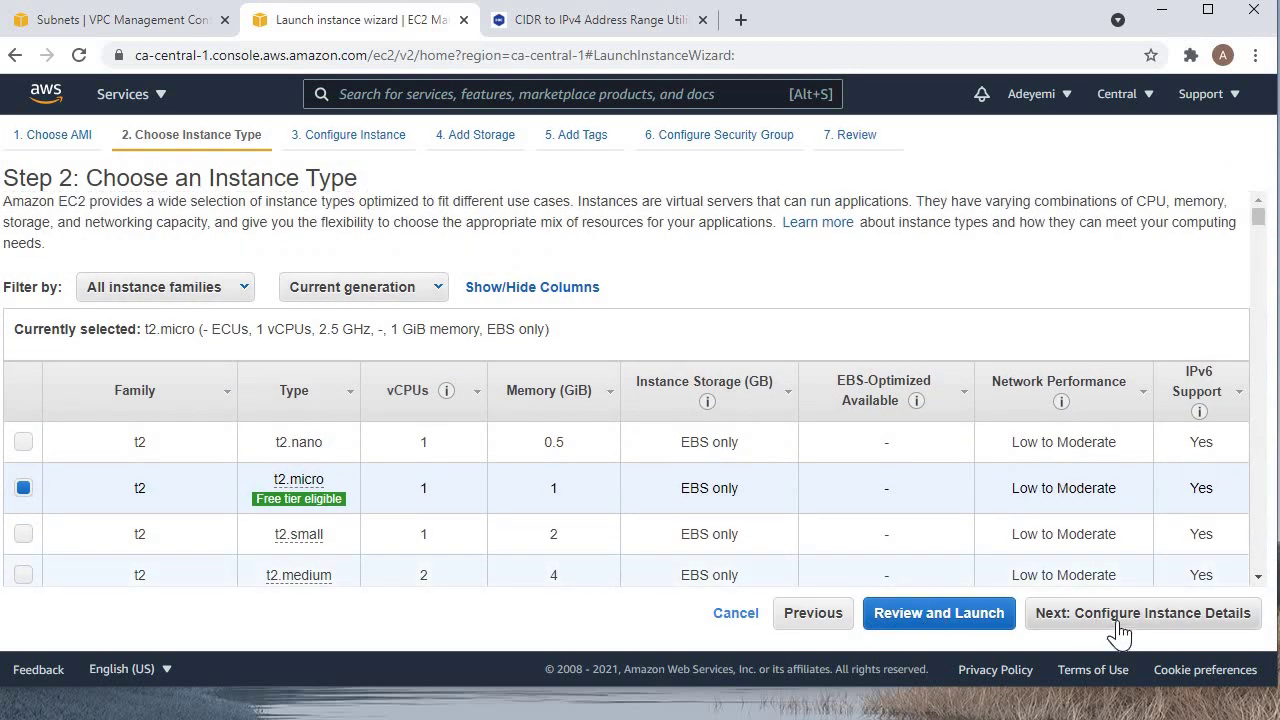
pyautogui.click(1120, 632)
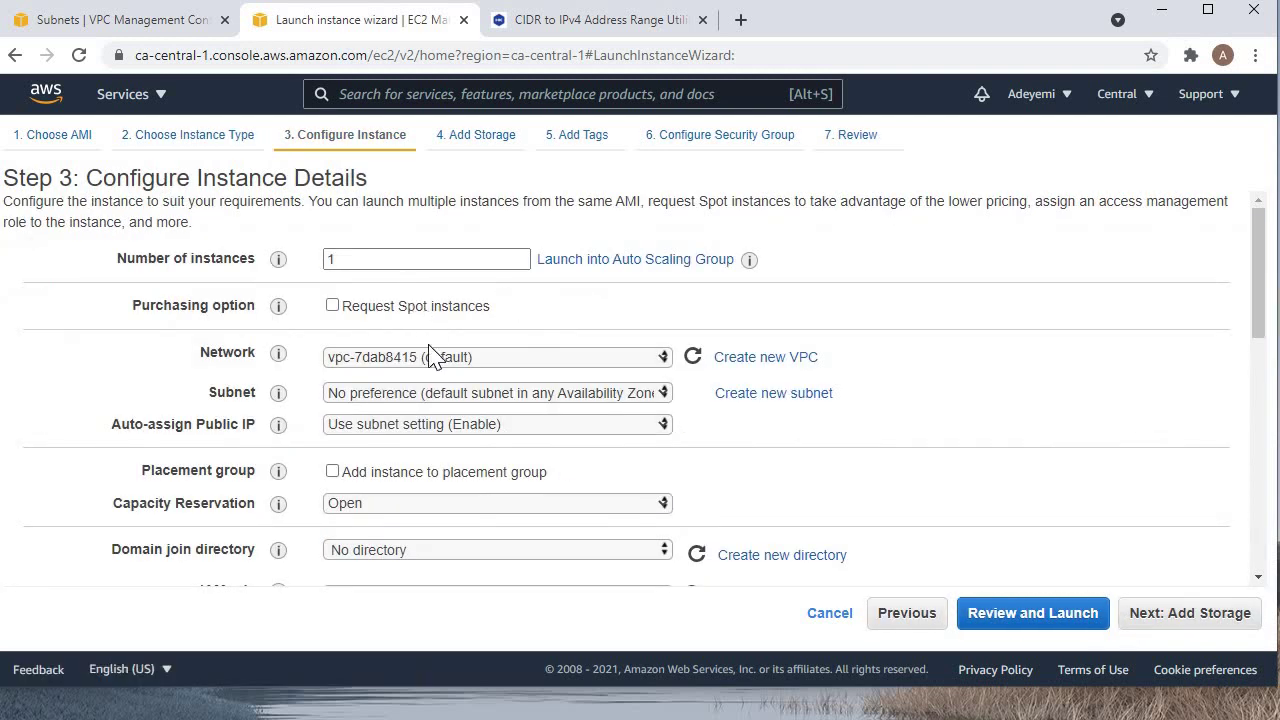
pyautogui.click(424, 360)
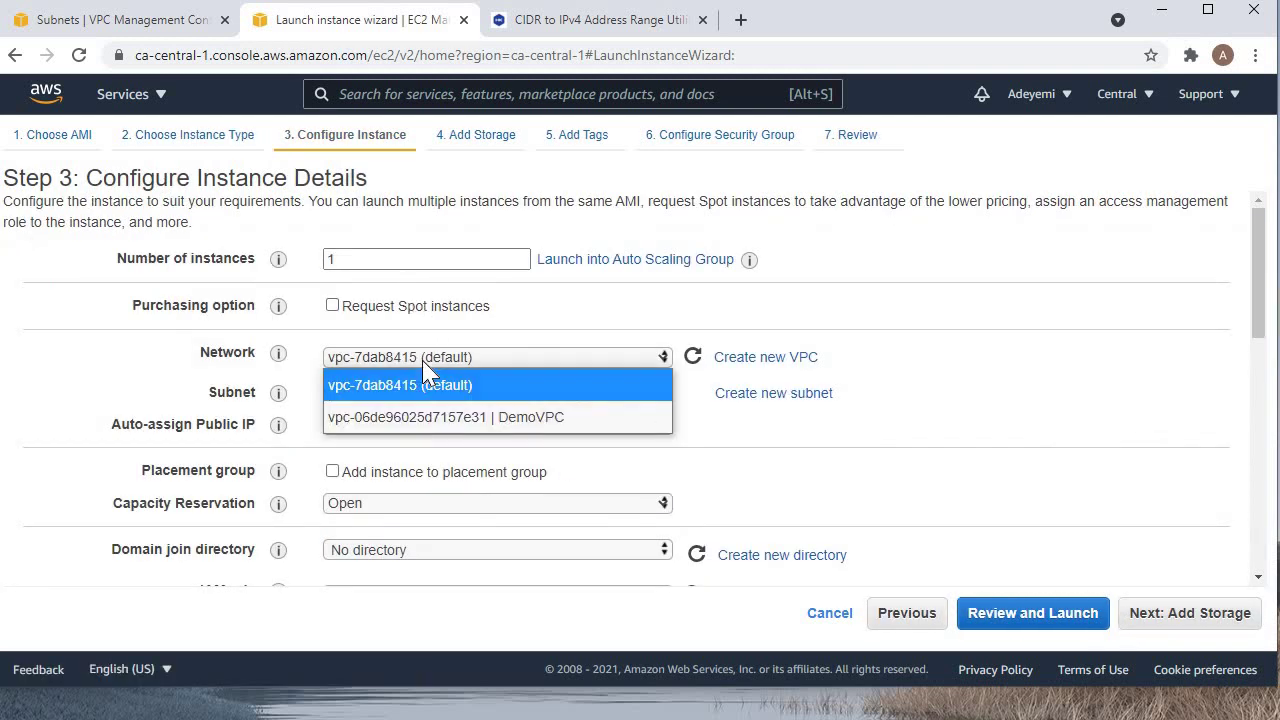
pyautogui.click(480, 422)
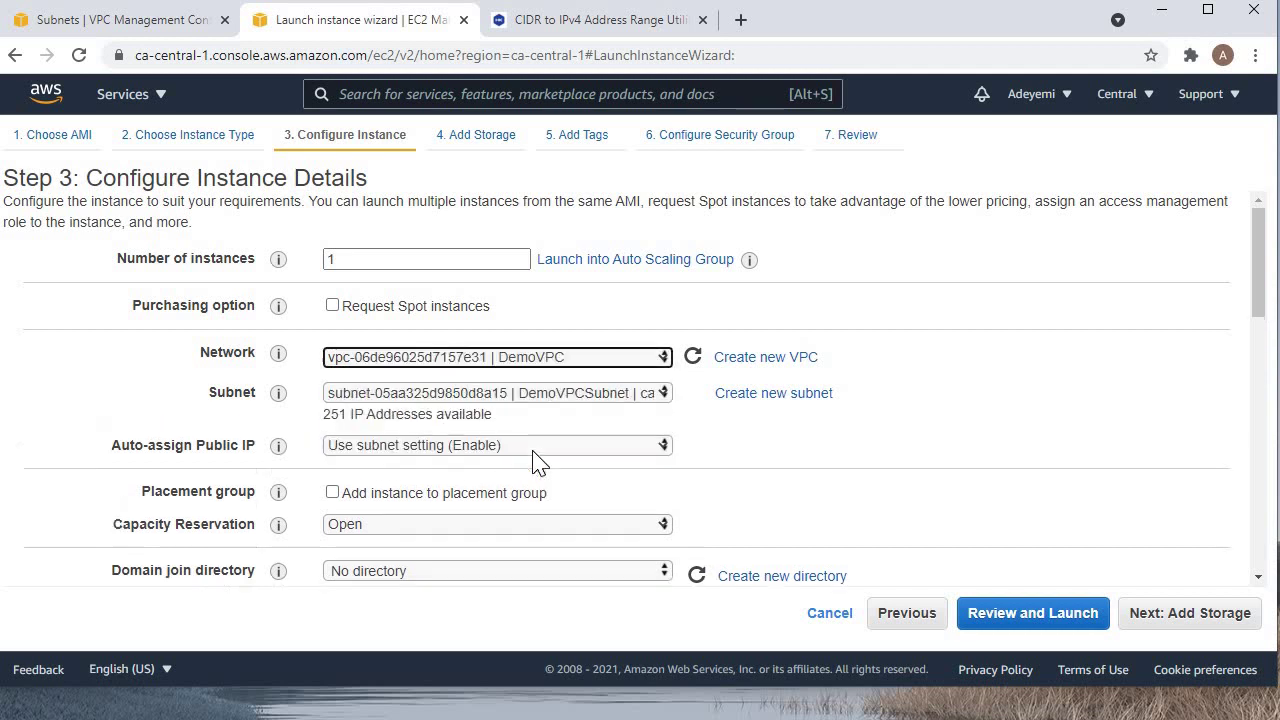
# Choose DemoVPCSubnet as the instance's subnet and accept the other instance details and the default storage.
pyautogui.click(467, 397)
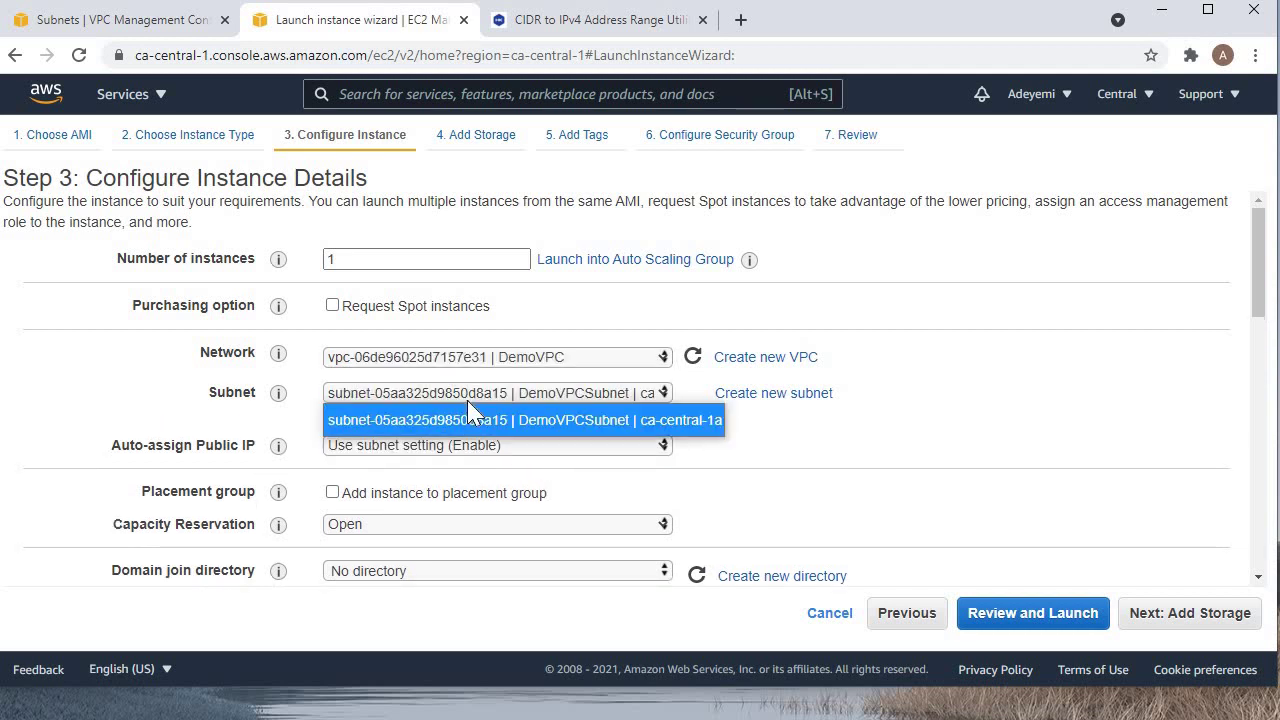
pyautogui.click(652, 421)
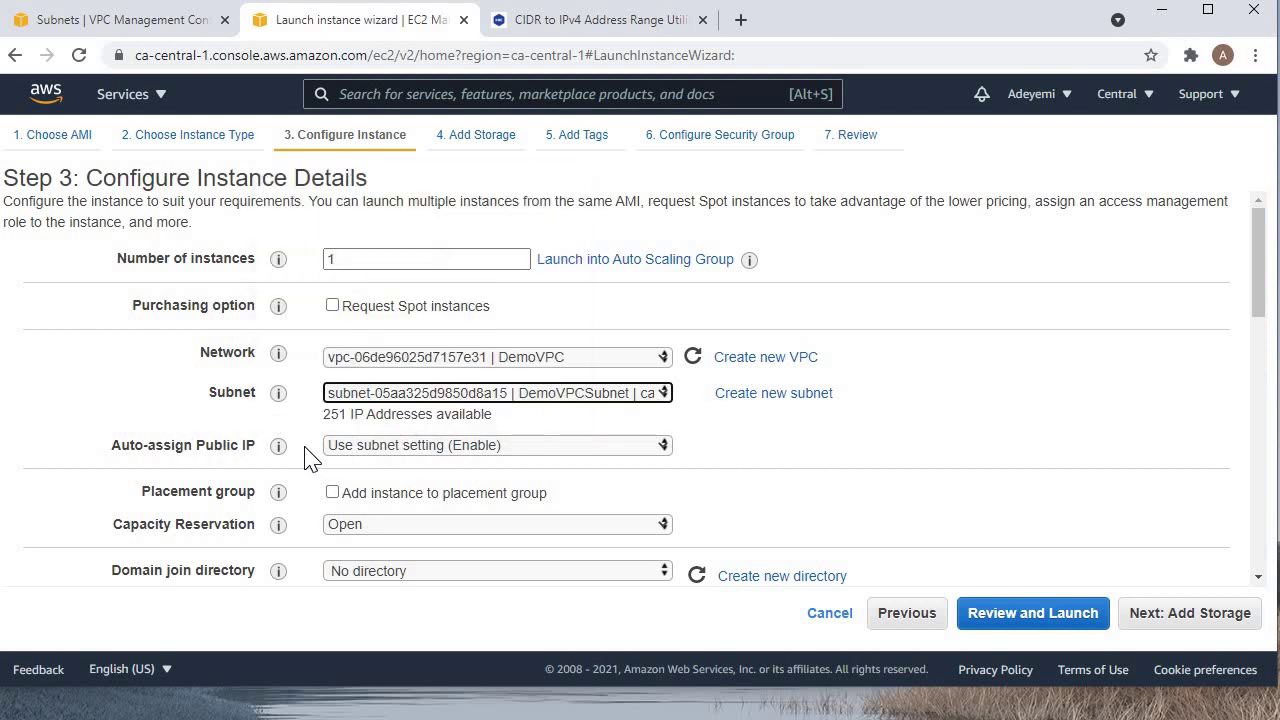
pyautogui.scroll(-2, 530, 255)
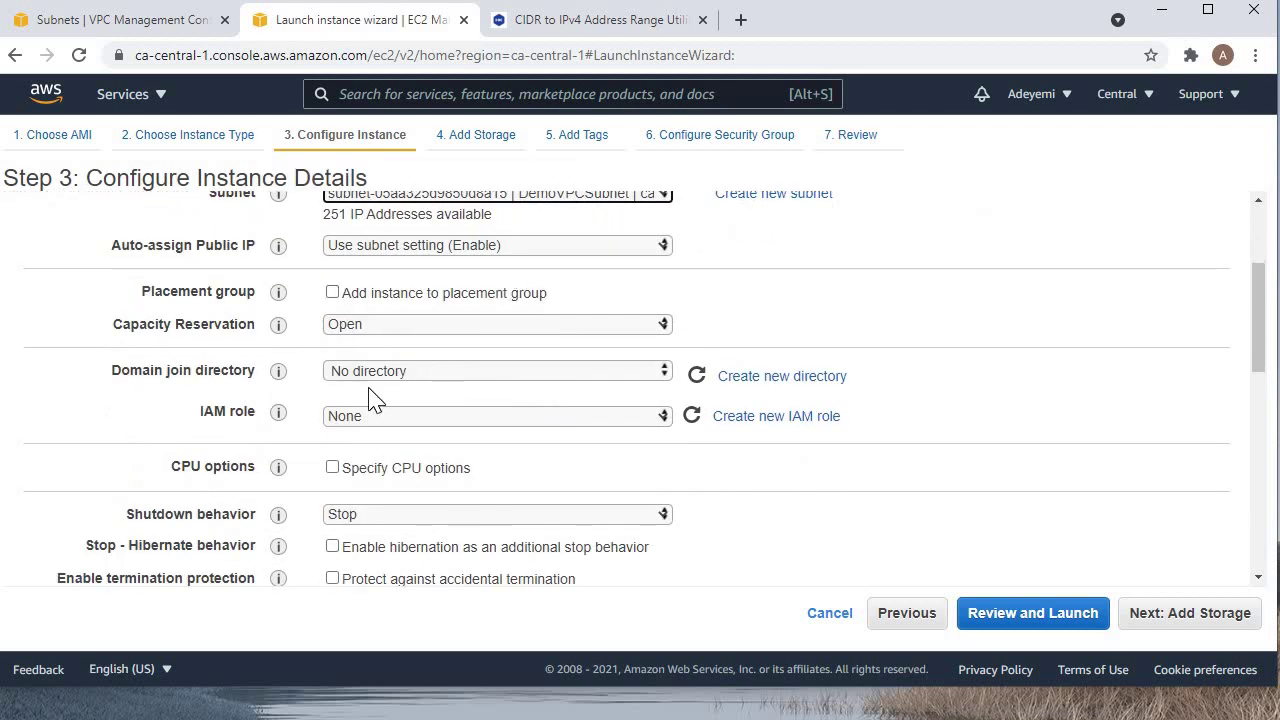
pyautogui.scroll(-3, 543, 434)
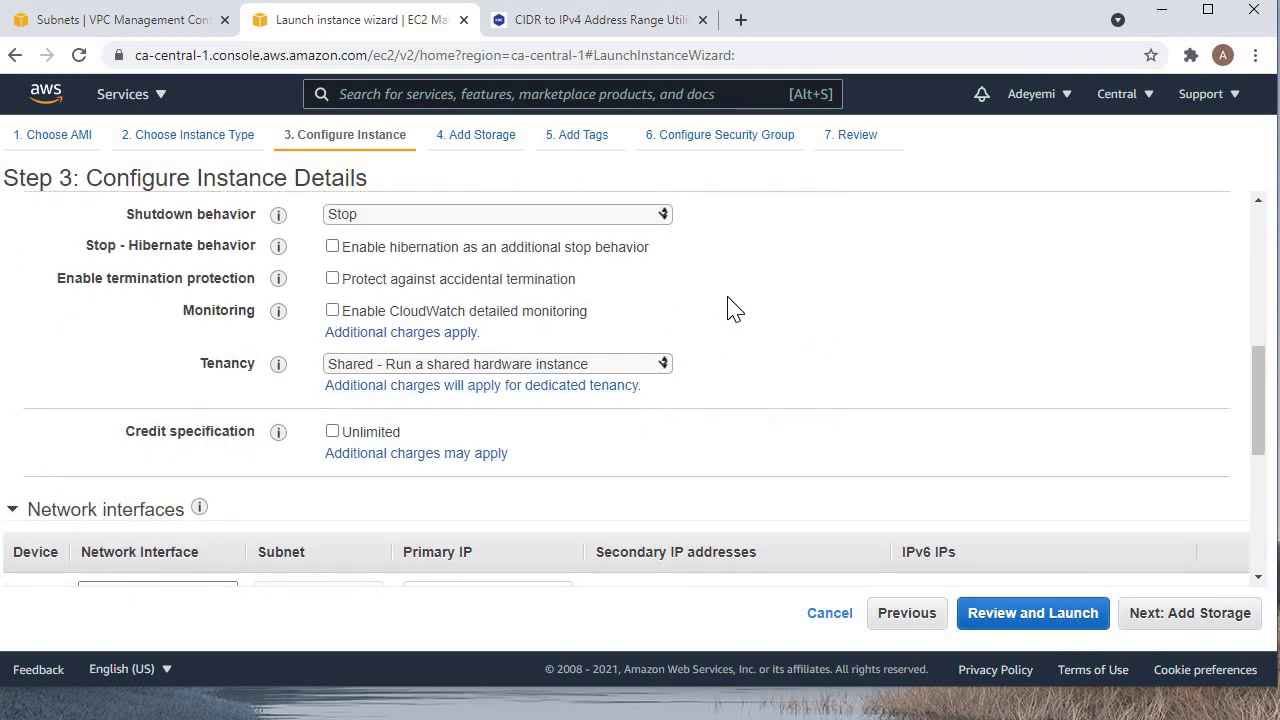
pyautogui.scroll(2, 850, 385)
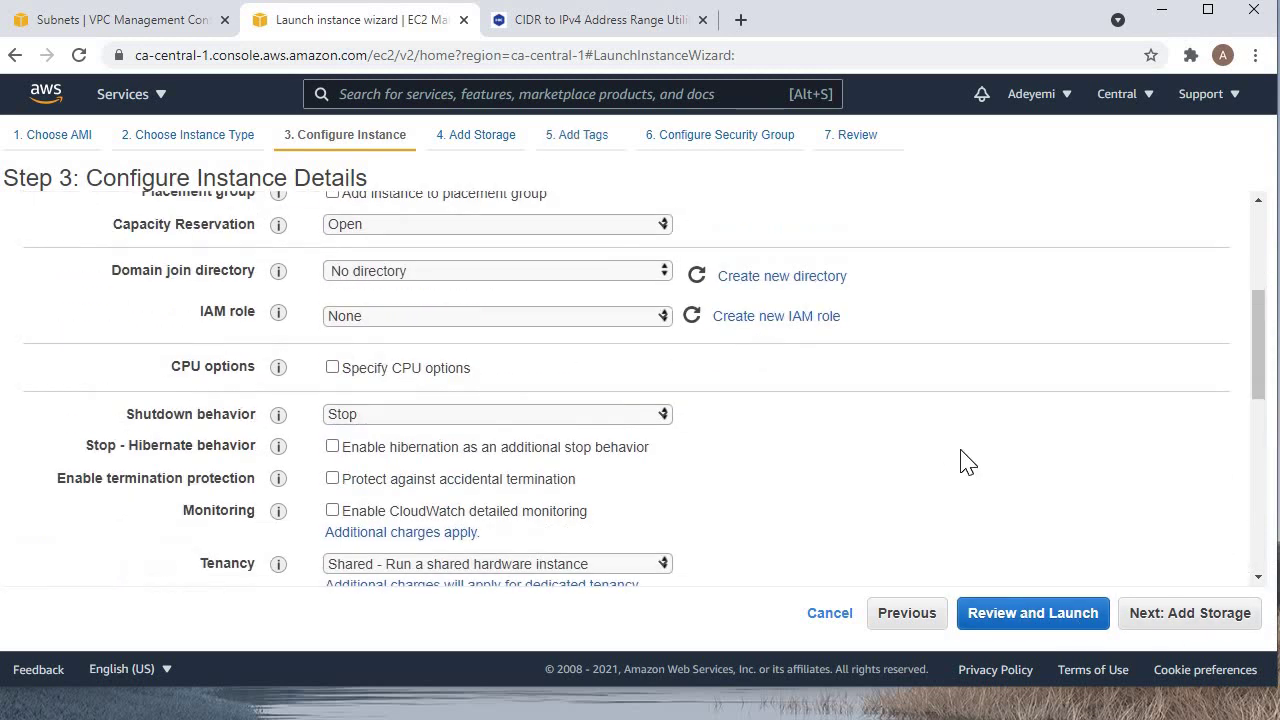
pyautogui.click(1205, 616)
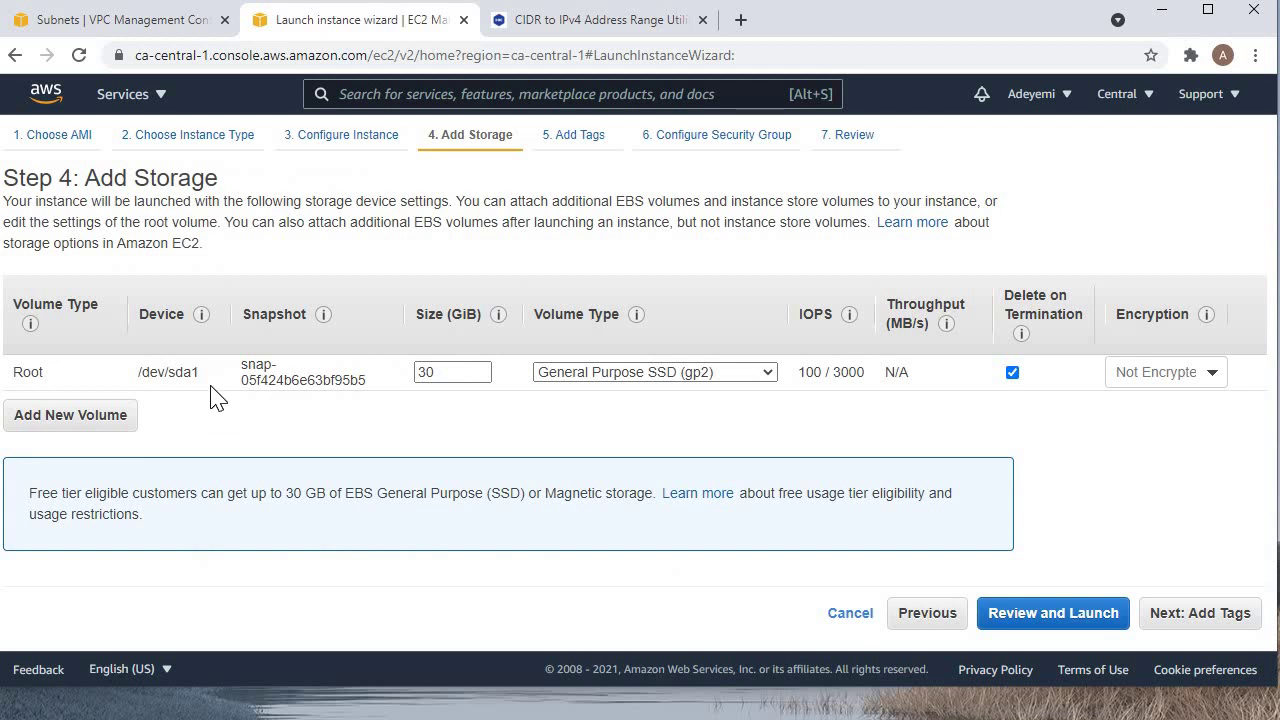
pyautogui.click(1200, 618)
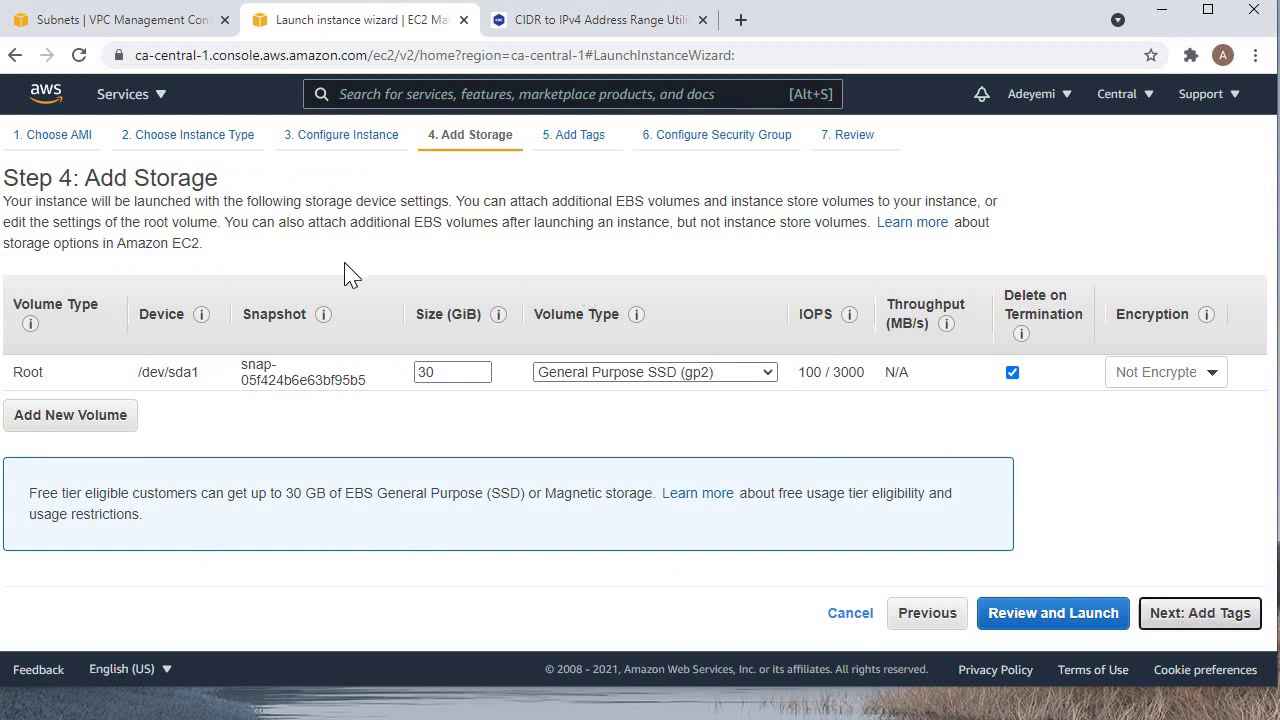
# Add a tag with key Name and value EC2WinVPC, and continue to the security group configuration.
pyautogui.click(55, 472)
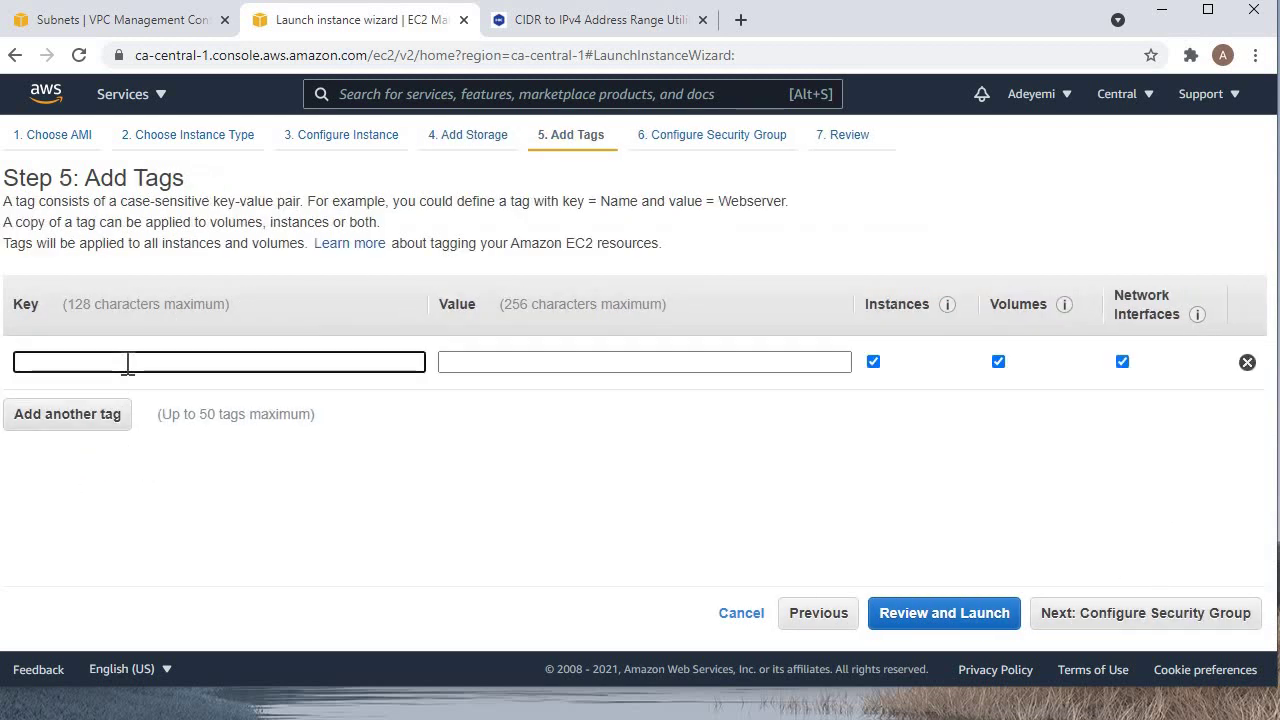
pyautogui.click(126, 364)
pyautogui.write('Name')
pyautogui.click(541, 366)
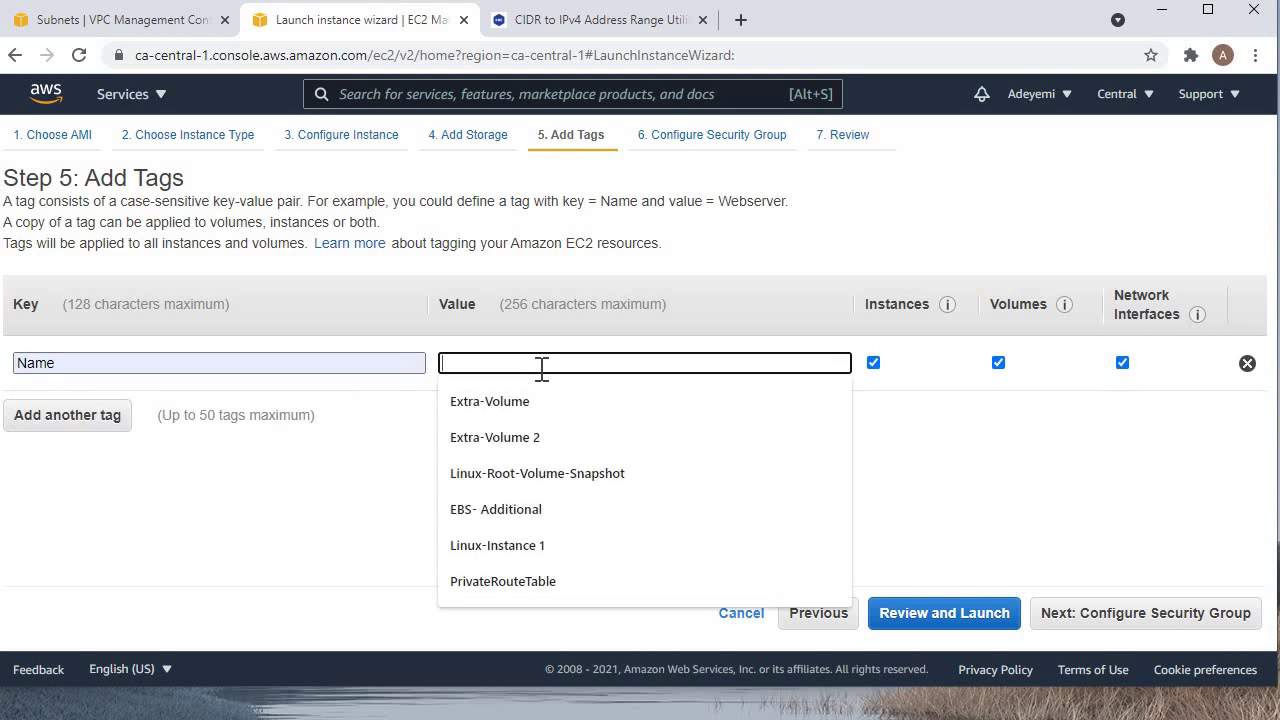
pyautogui.write('W')
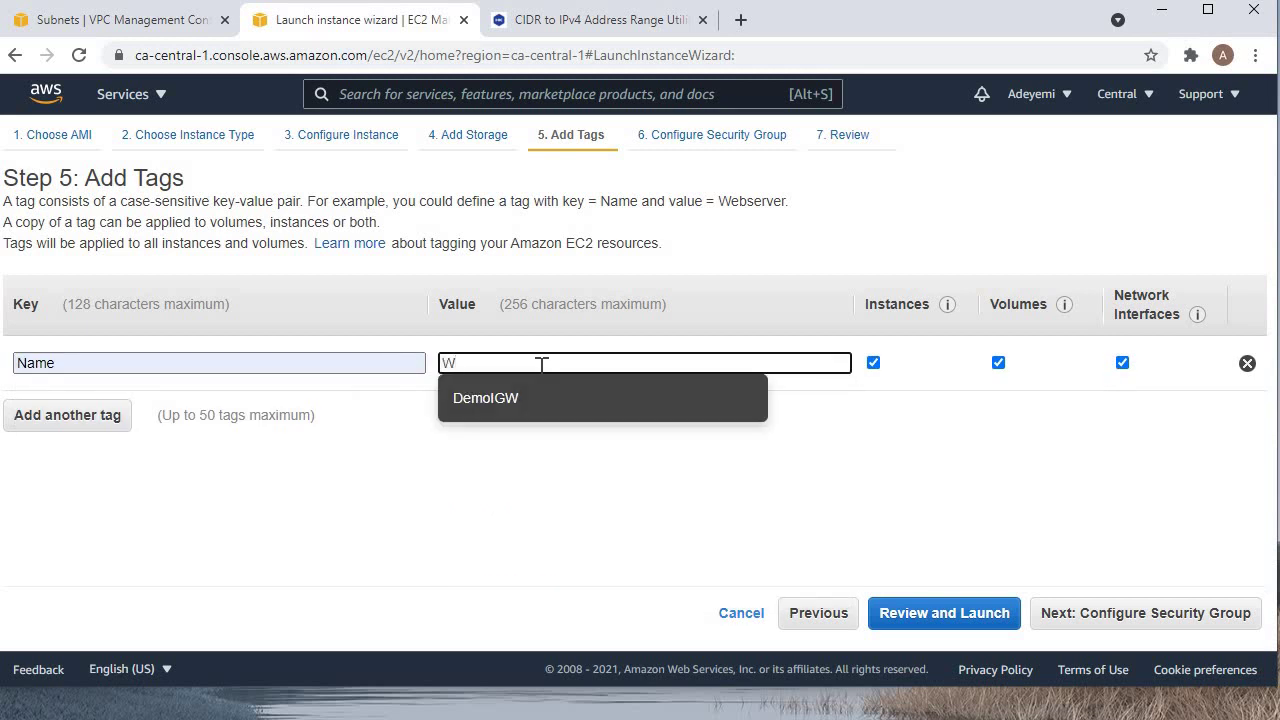
pyautogui.press('BackSpace')
pyautogui.write('EC')
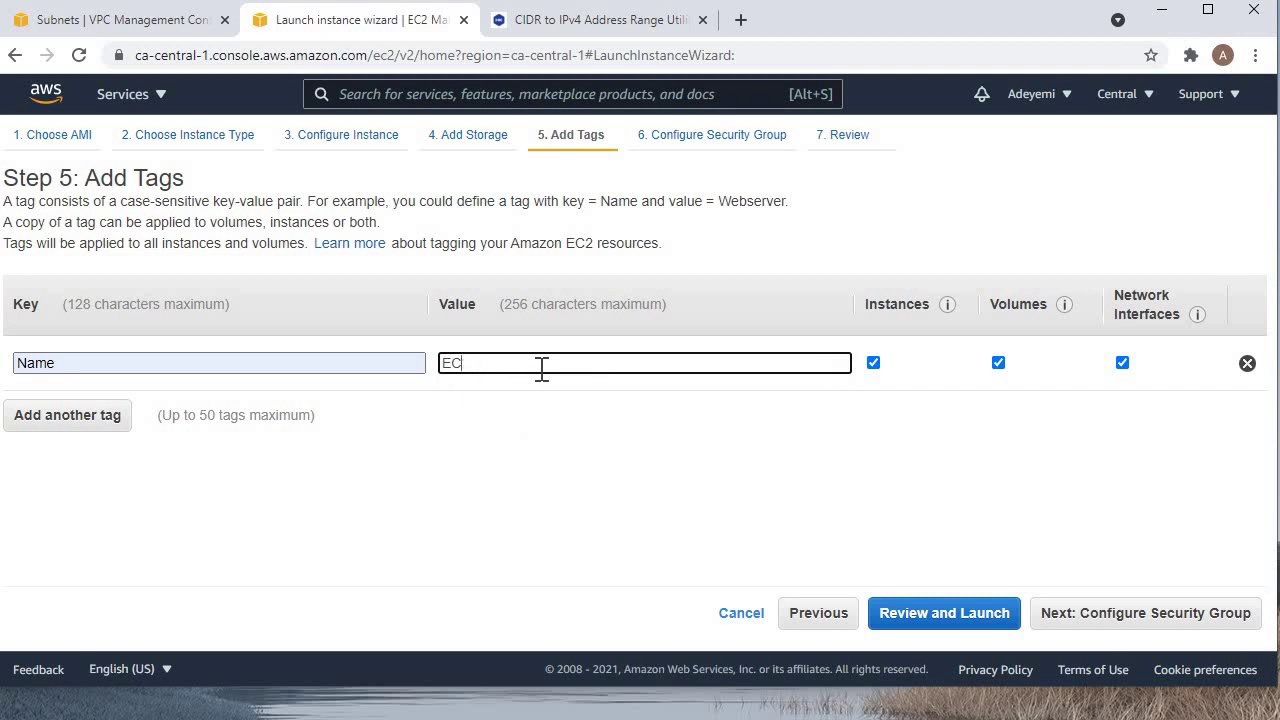
pyautogui.write('2WinVPC')
pyautogui.click(658, 460)
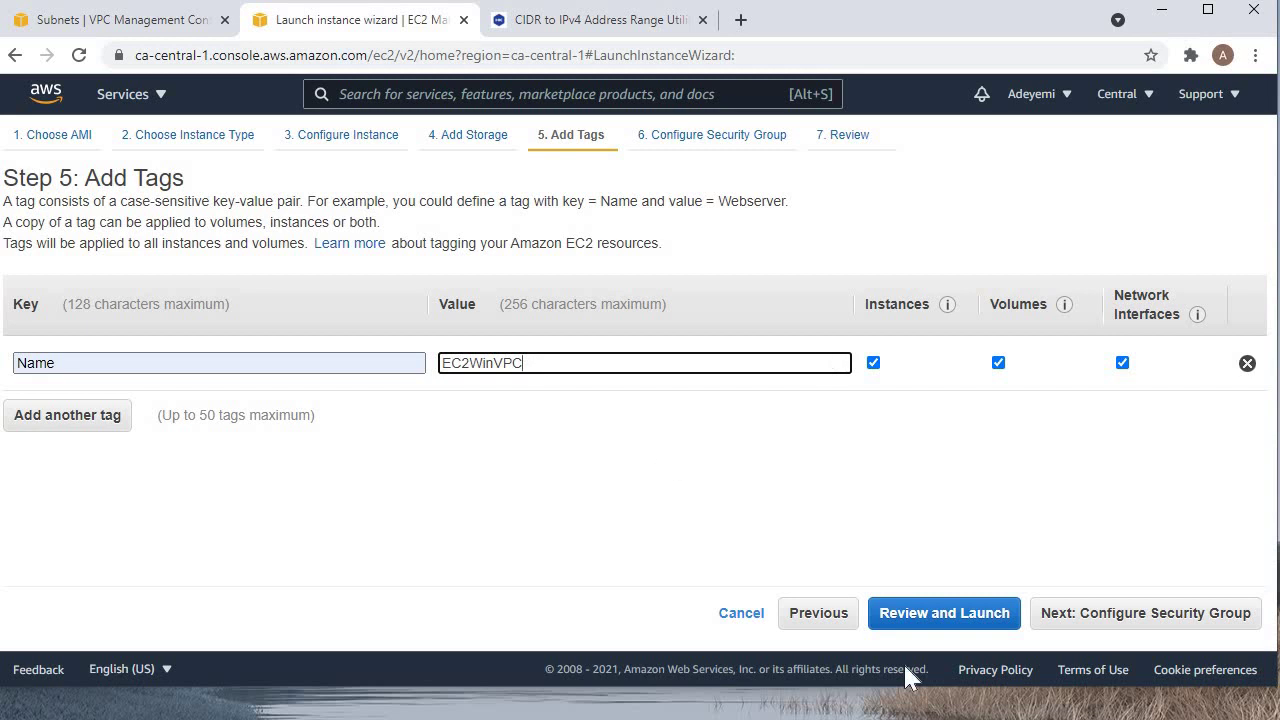
pyautogui.click(1116, 624)
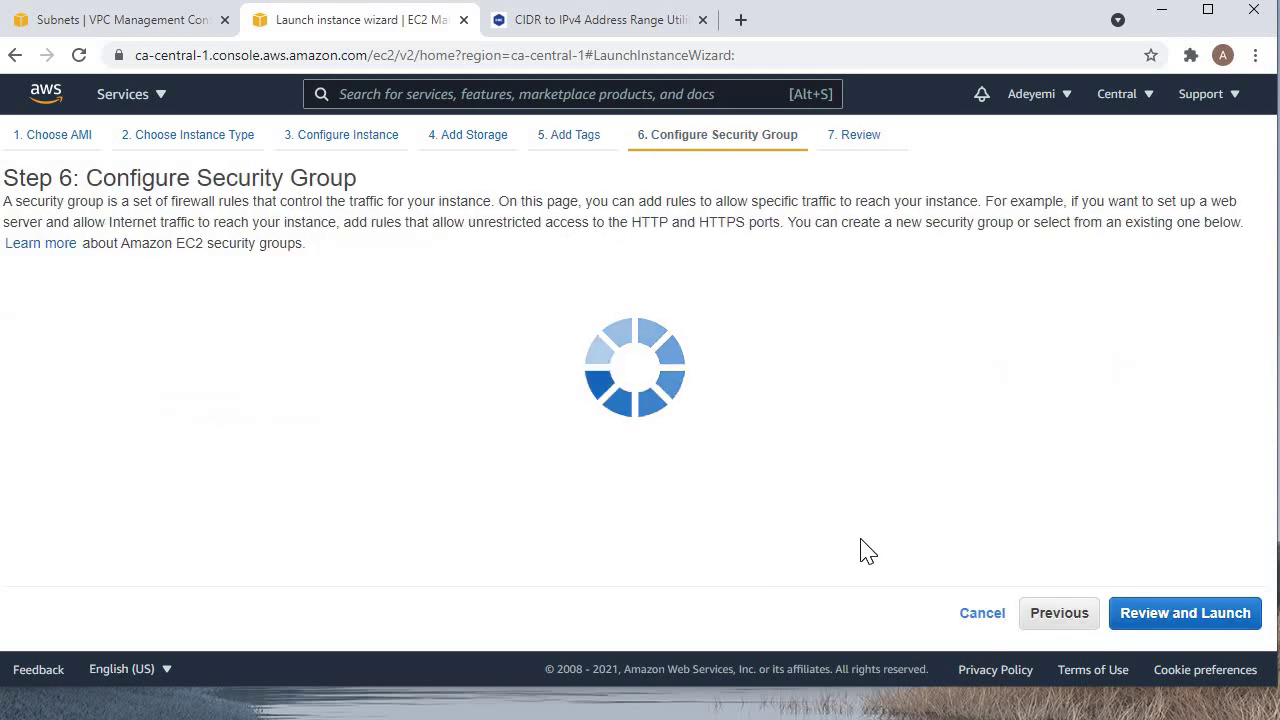
# Name the new security group EC2WinVPC, set its RDP rule's source to Anywhere, and continue to the launch review.
pyautogui.click(427, 336)
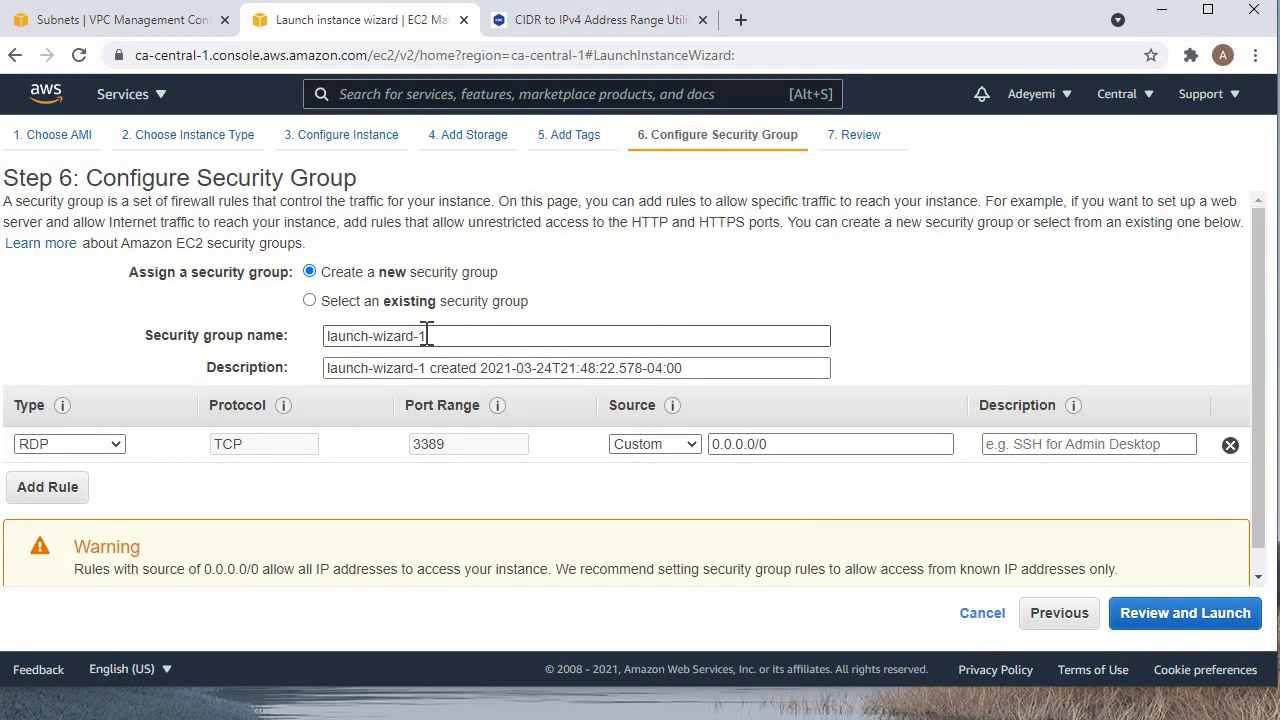
pyautogui.hotkey('ctrl', 'a')
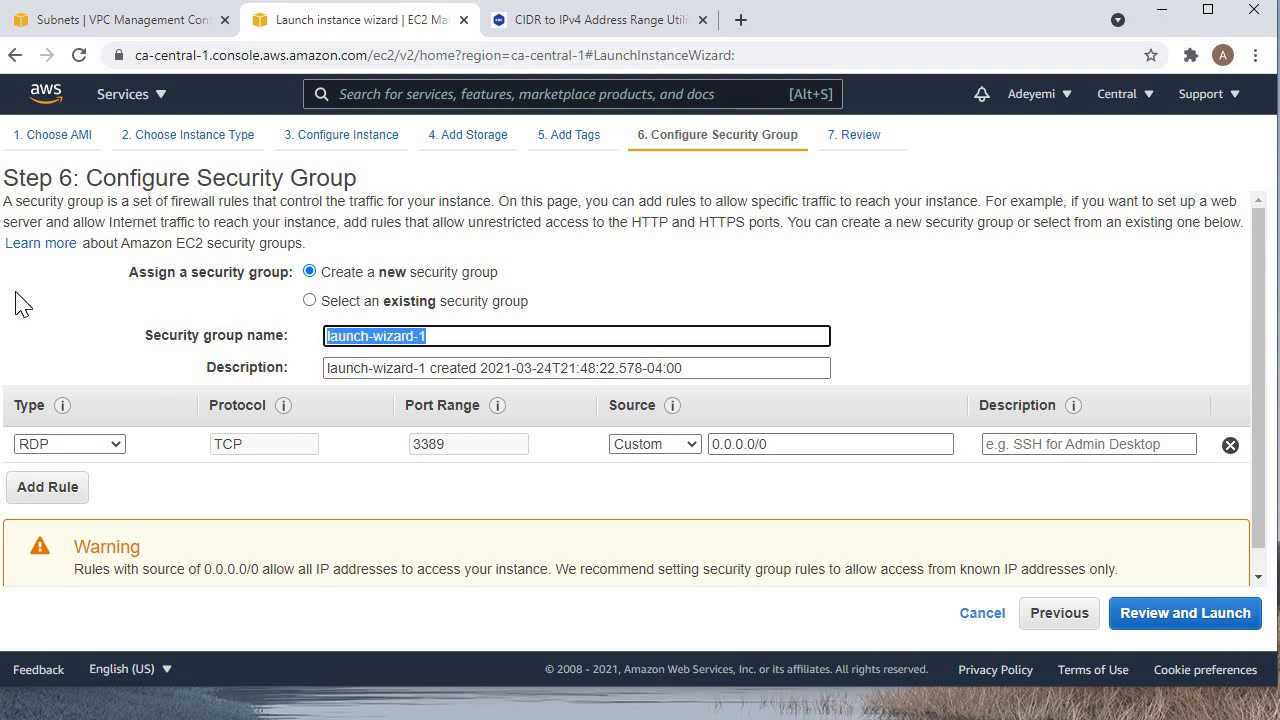
pyautogui.write('EC2WinVPC')
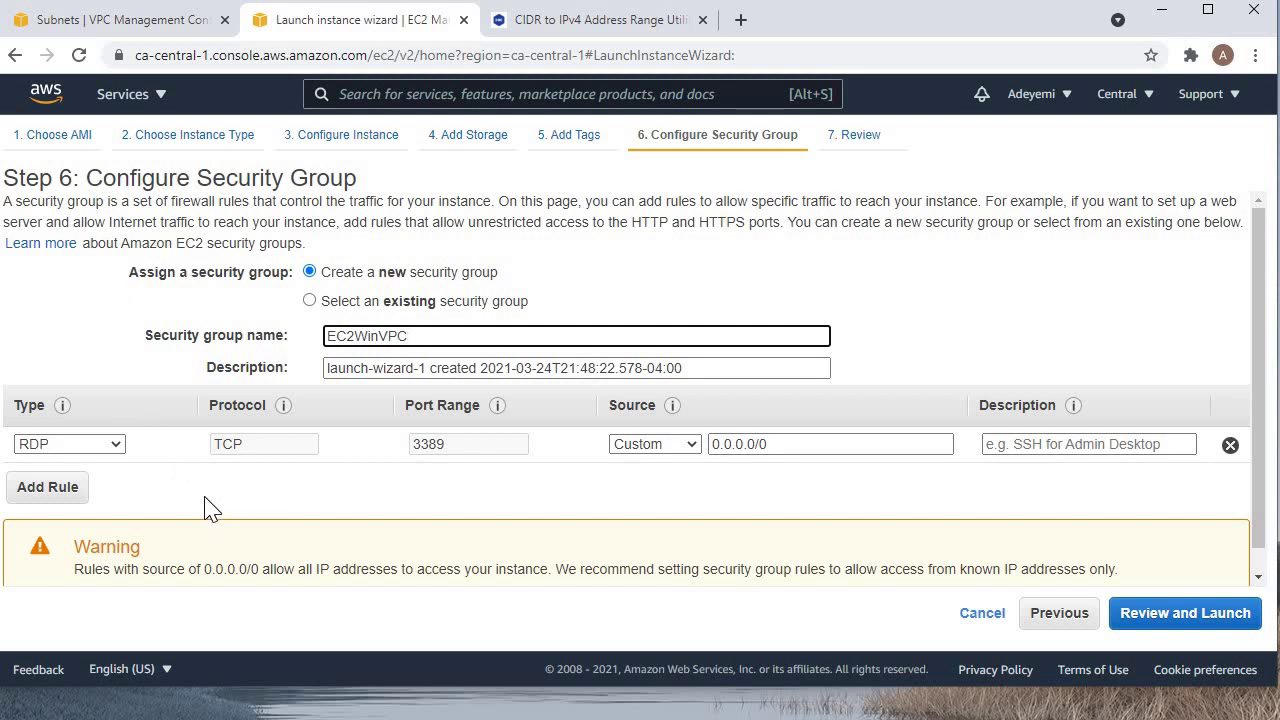
pyautogui.click(498, 452)
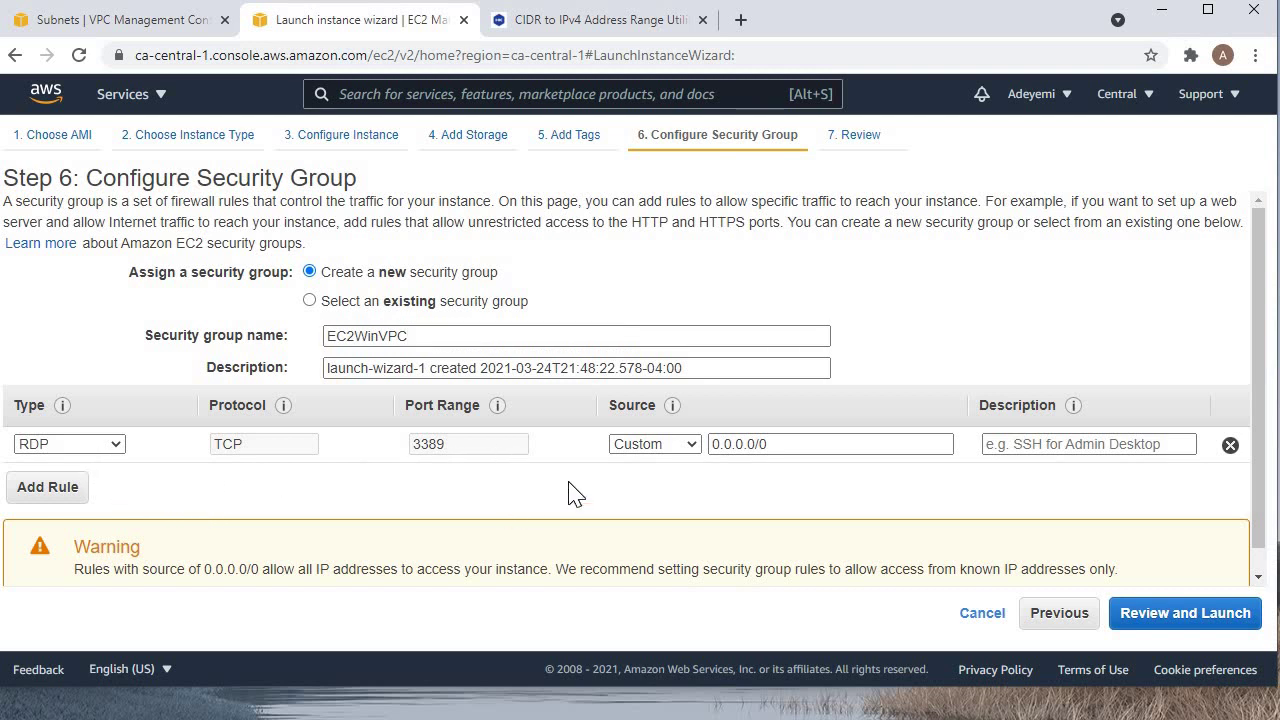
pyautogui.click(640, 446)
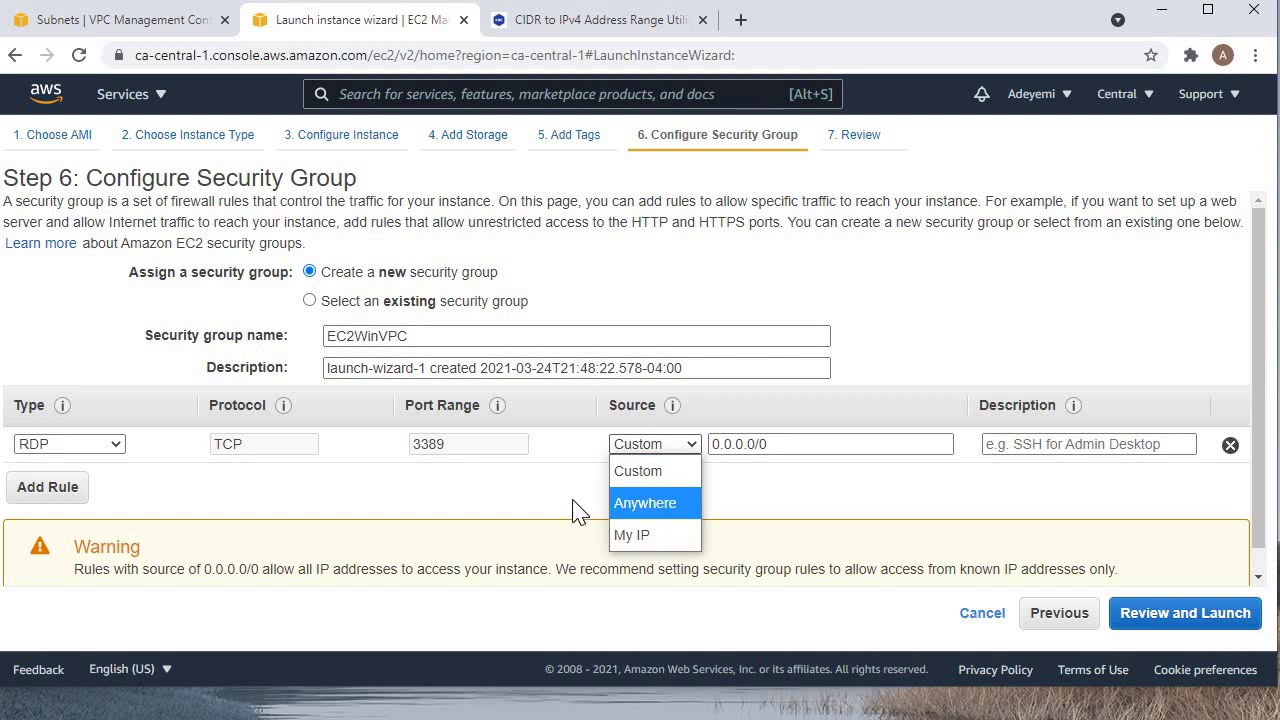
pyautogui.click(640, 500)
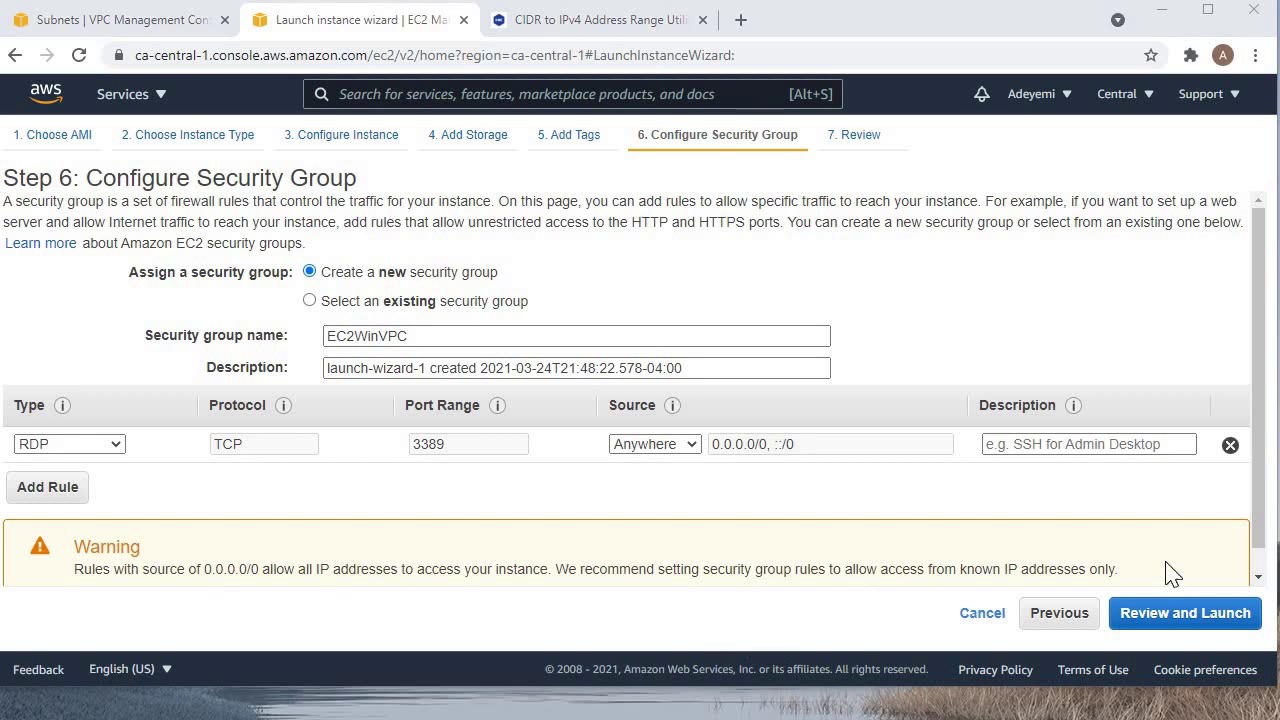
pyautogui.click(1185, 614)
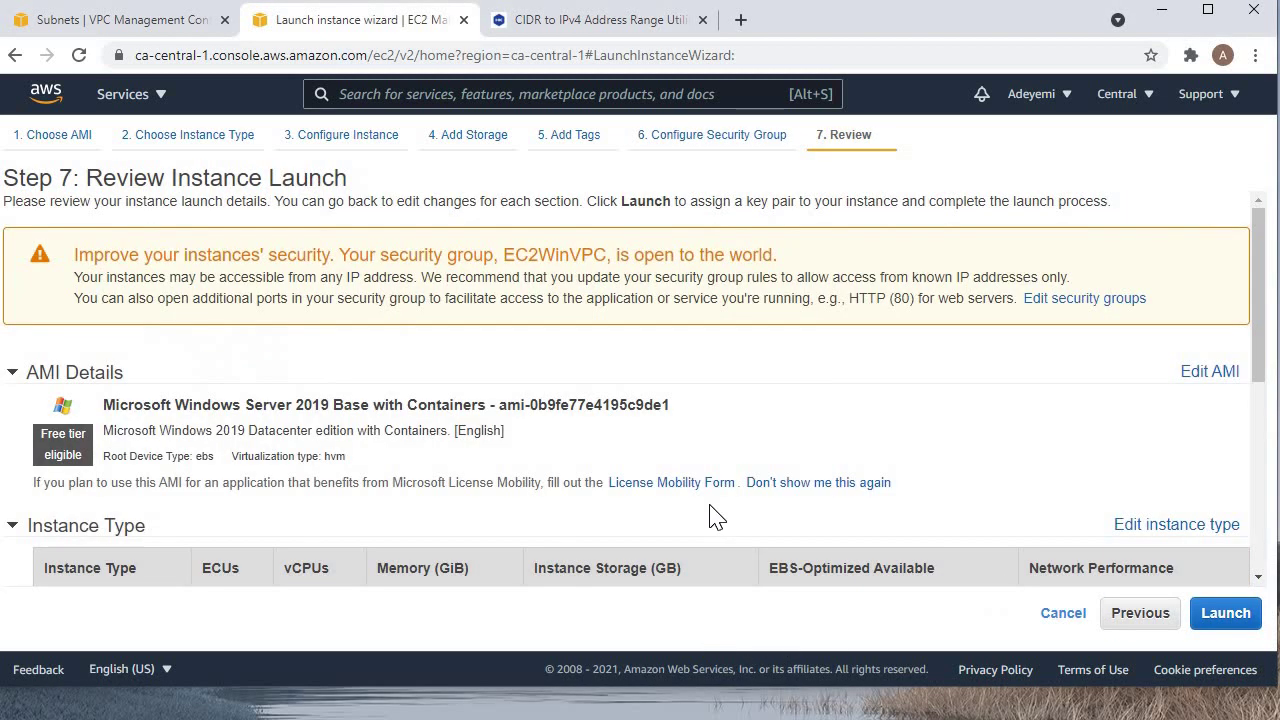
# Proceed from the launch review to the key pair choice, and create and download a new key pair named EC2WInVPC-KP.
pyautogui.scroll(-2, 787, 385)
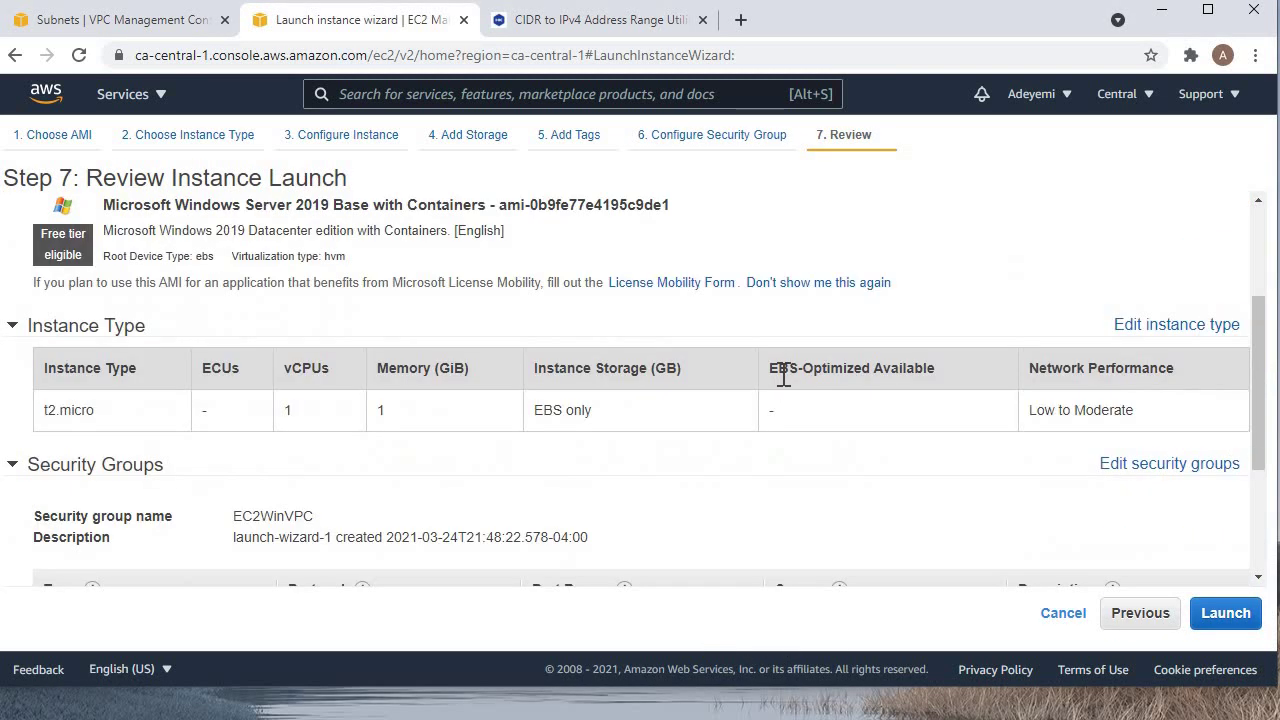
pyautogui.scroll(2, 950, 450)
pyautogui.scroll(-4, 1075, 515)
pyautogui.click(1226, 613)
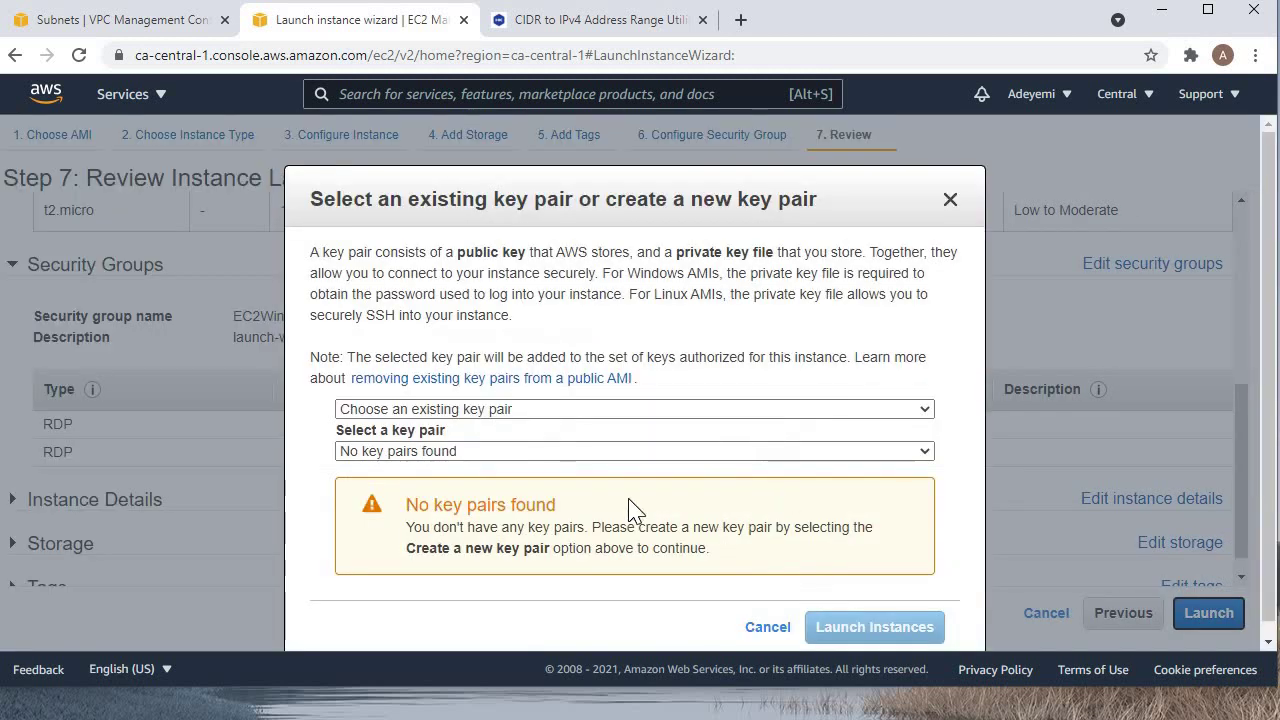
pyautogui.click(521, 412)
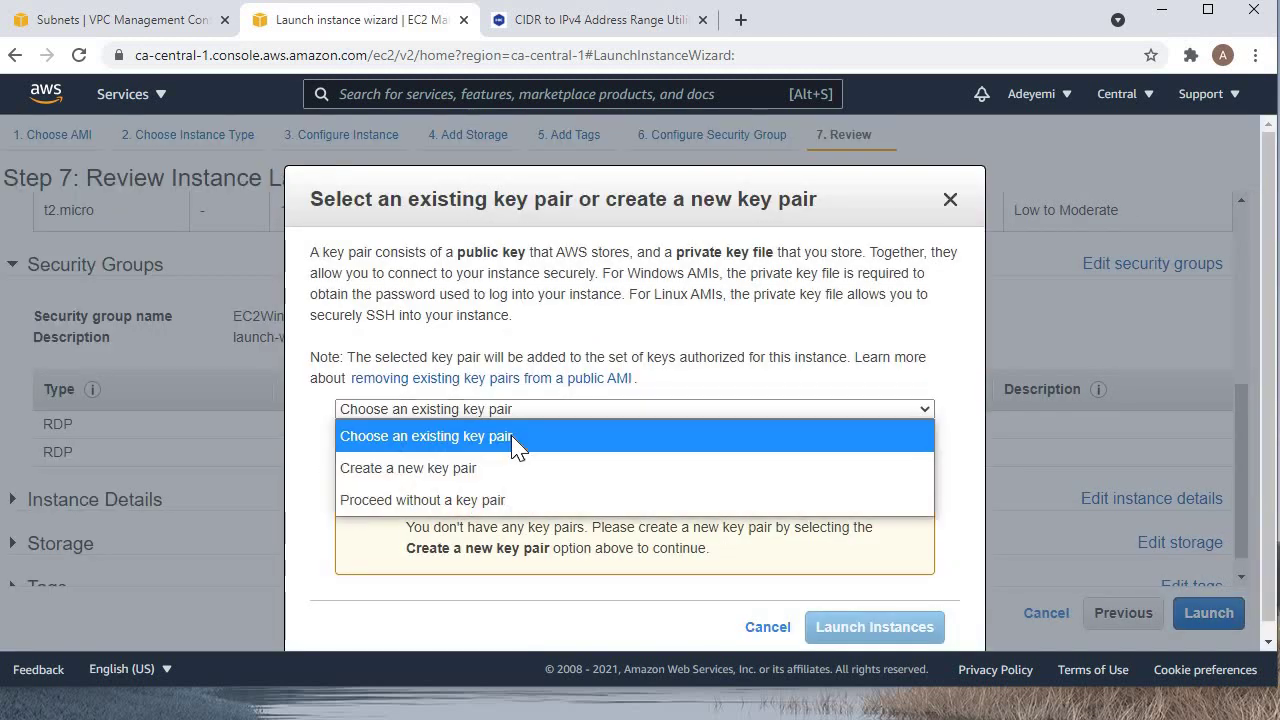
pyautogui.click(472, 468)
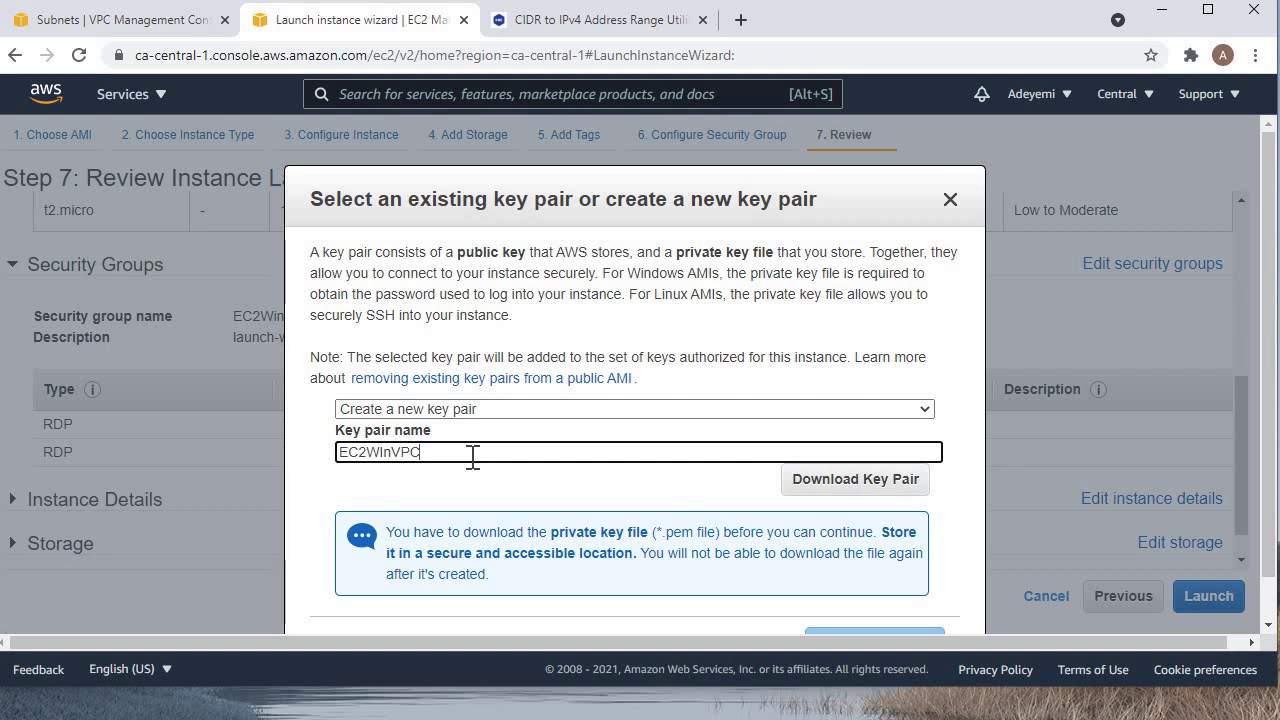
pyautogui.write('EC2WInVPC-KP')
pyautogui.click(830, 482)
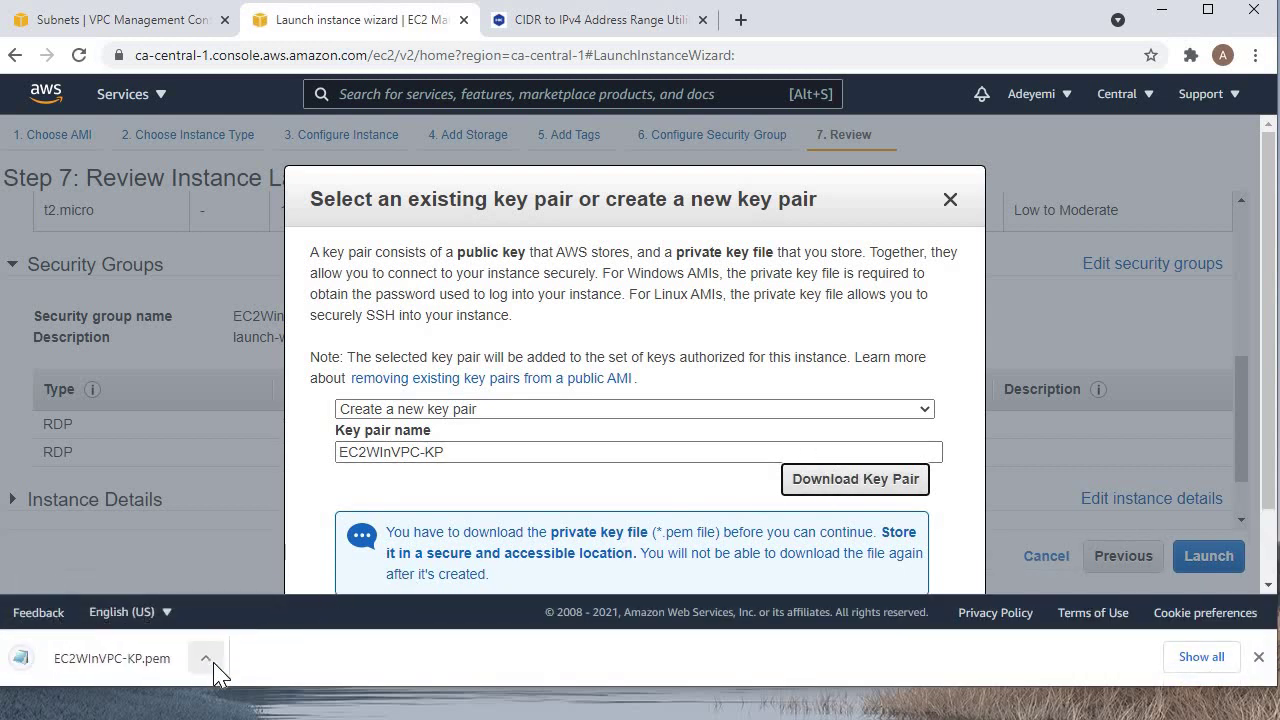
# Show the downloaded EC2WInVPC-KP.pem file in its folder, and close the folder window.
pyautogui.click(205, 658)
pyautogui.click(252, 719)
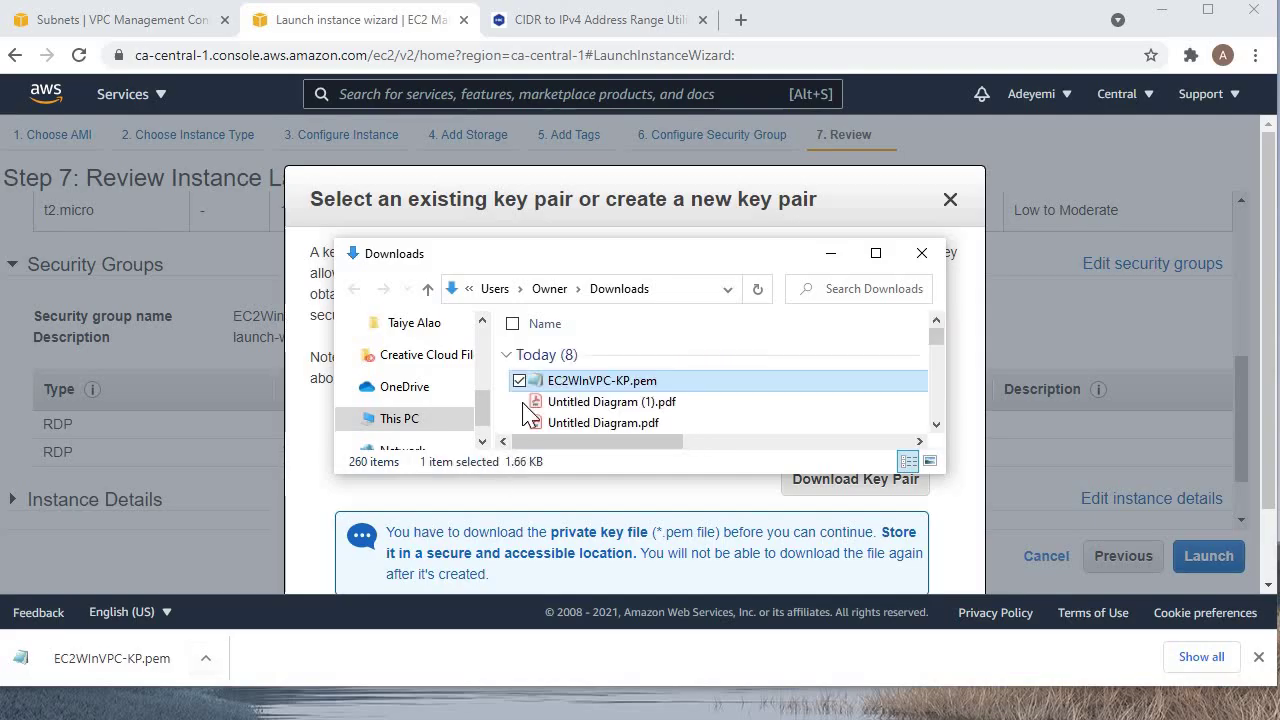
pyautogui.rightClick(550, 378)
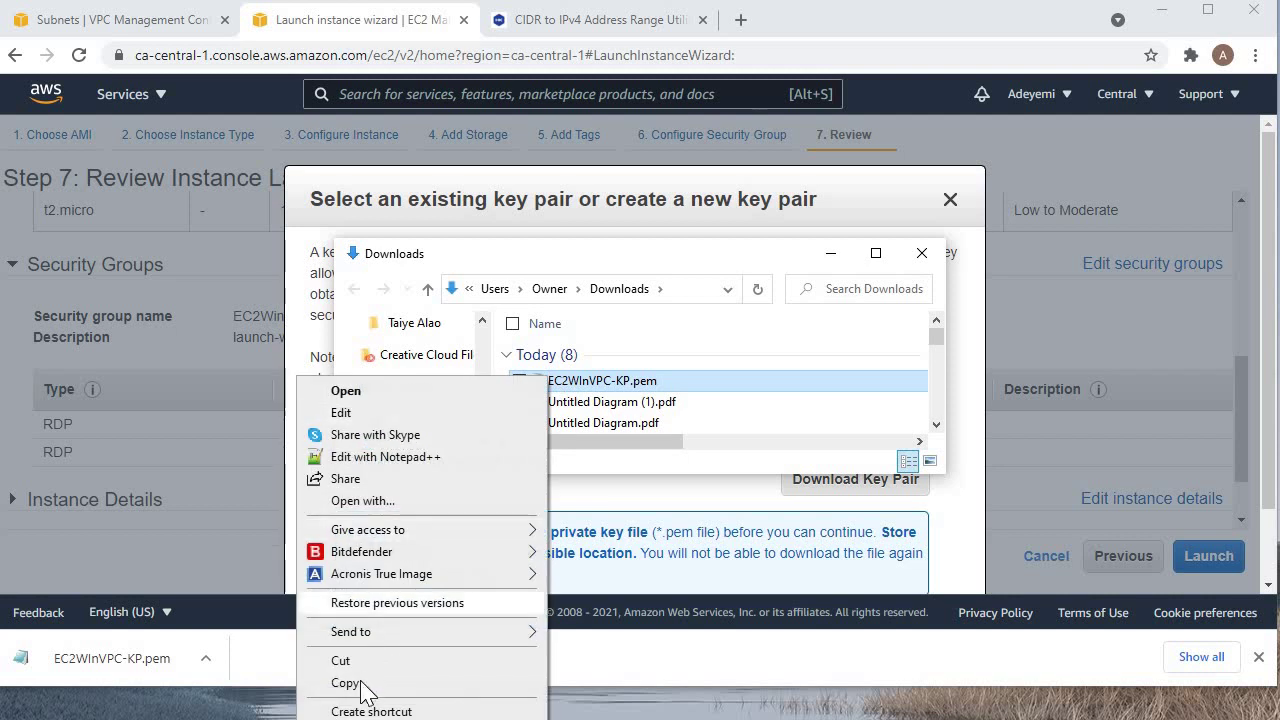
pyautogui.press('Escape')
pyautogui.click(921, 253)
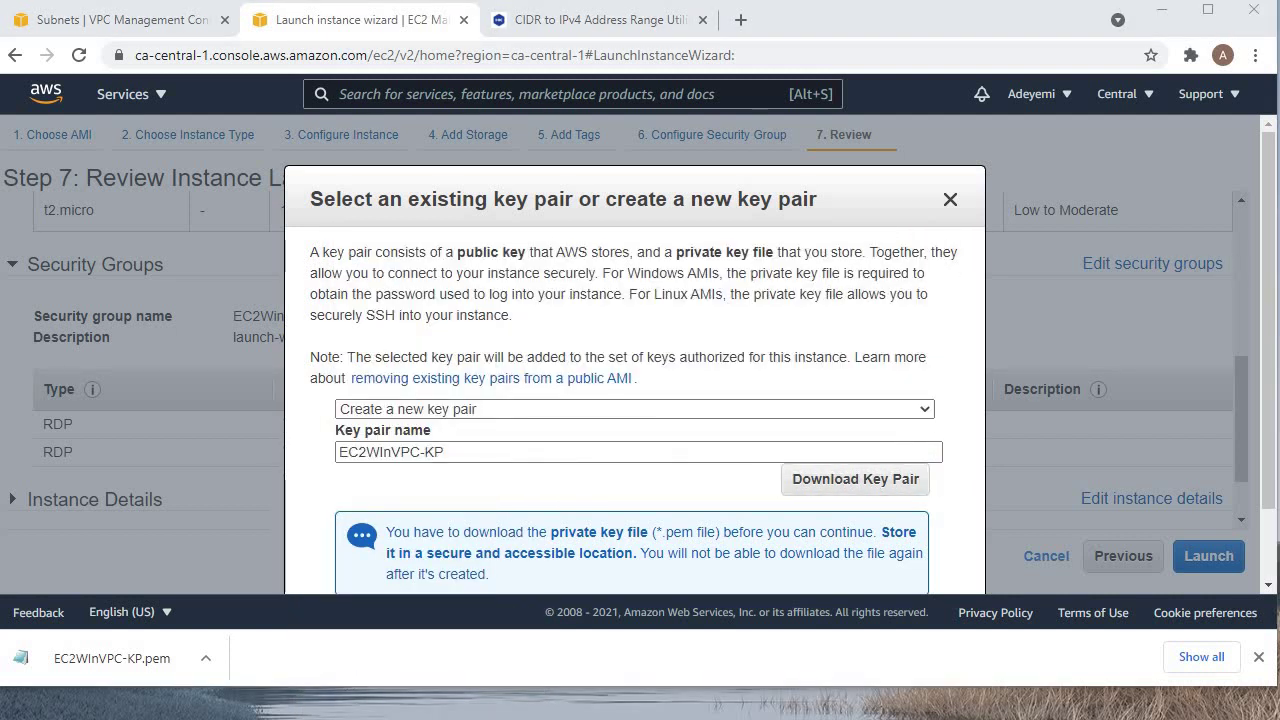
# Launch the instance with the new key pair and go to the list of EC2 instances.
pyautogui.scroll(-2, 900, 520)
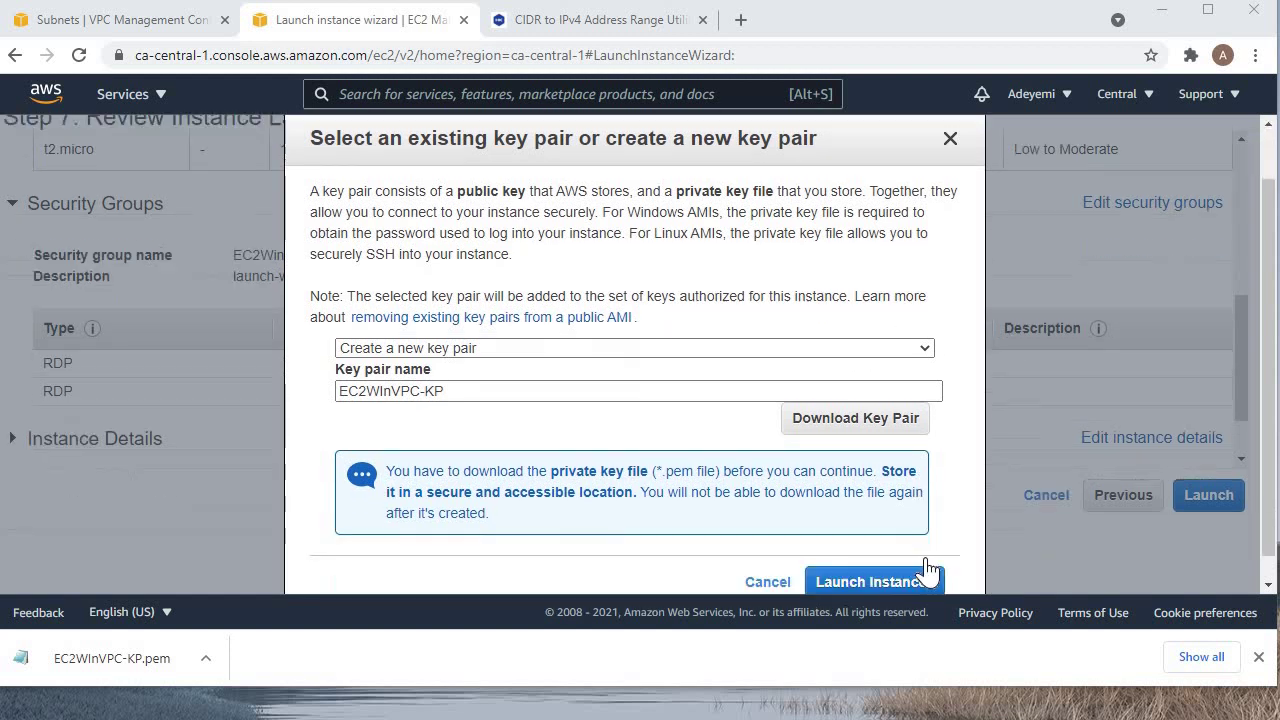
pyautogui.click(871, 554)
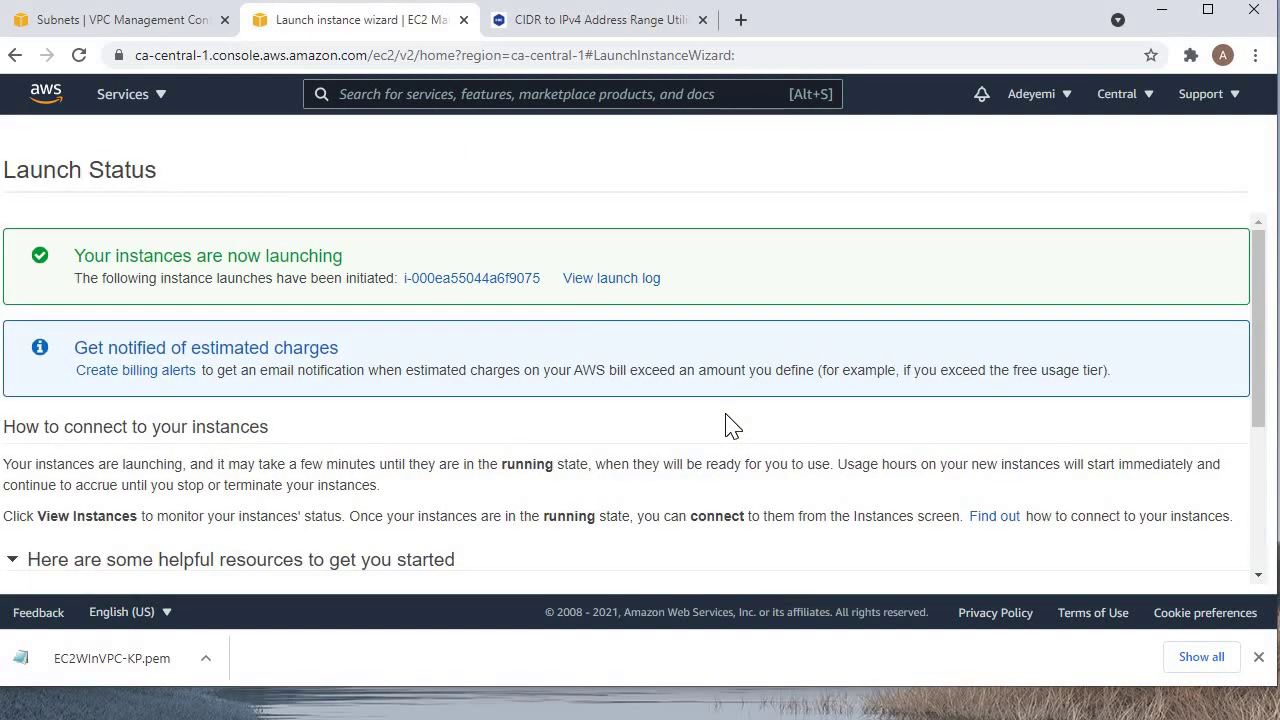
pyautogui.scroll(-3, 625, 292)
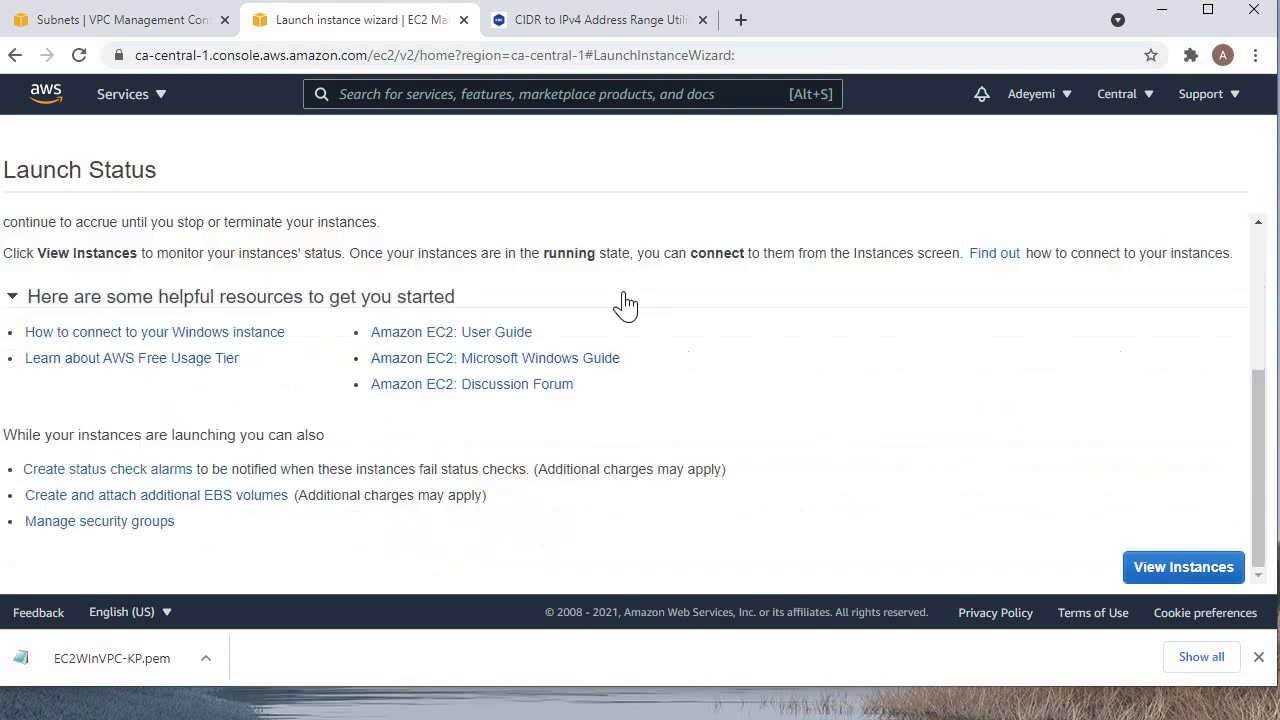
pyautogui.scroll(2, 1063, 494)
pyautogui.scroll(-2, 1069, 505)
pyautogui.click(1180, 568)
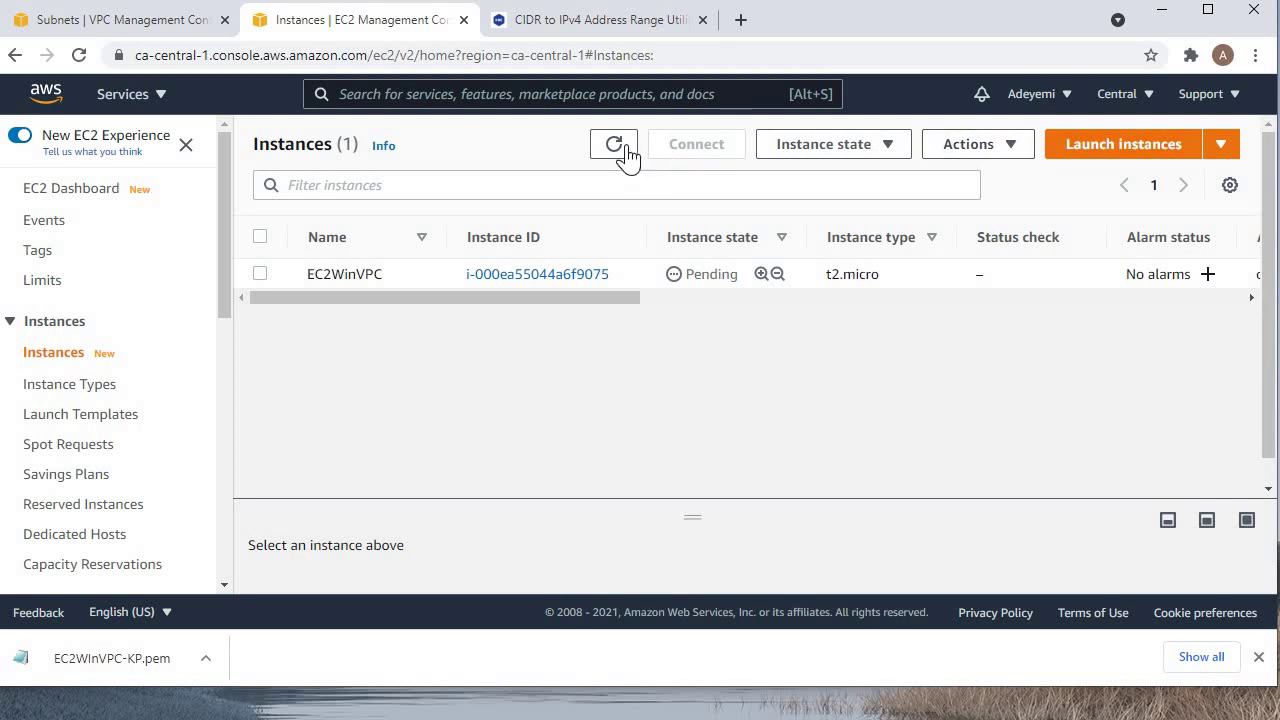
# Refresh the instances list to check the state of EC2WinVPC, and look through the remaining columns of its row.
pyautogui.click(615, 146)
pyautogui.moveTo(491, 300); pyautogui.dragTo(378, 333)
pyautogui.click(613, 144)
pyautogui.click(614, 147)
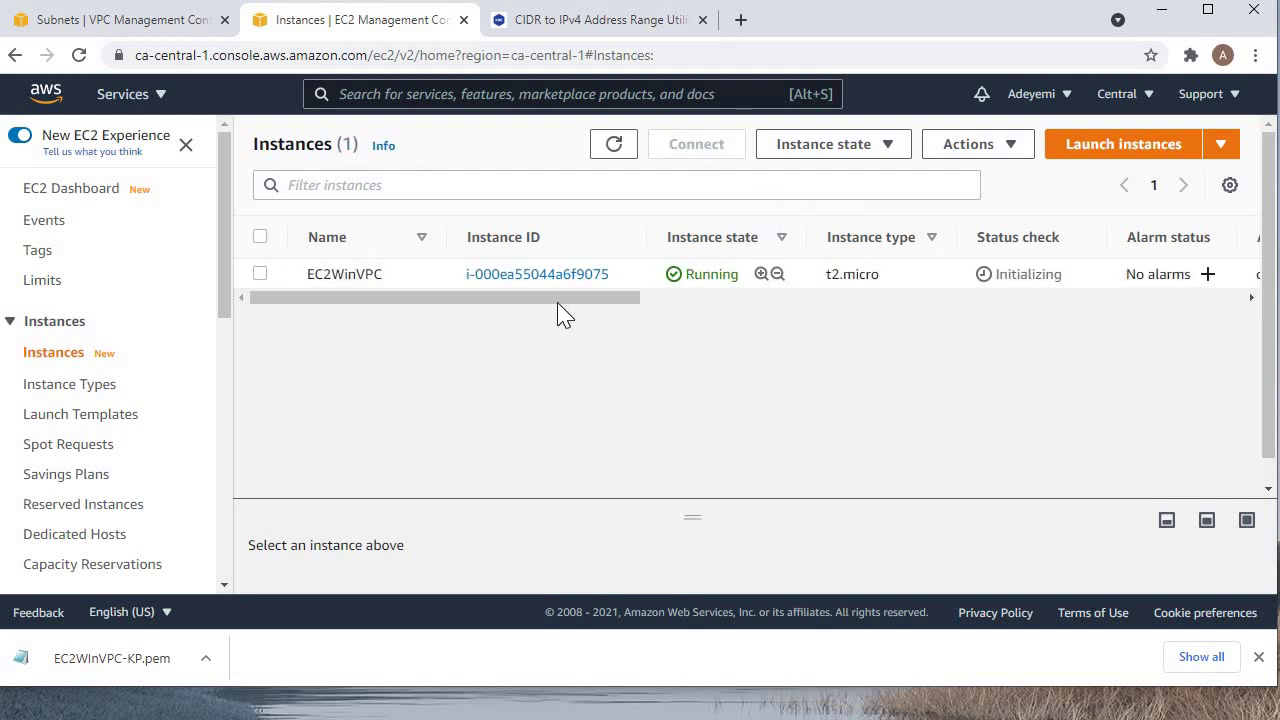
pyautogui.hscroll(10, 1258, 280)
pyautogui.hscroll(2, 1097, 289)
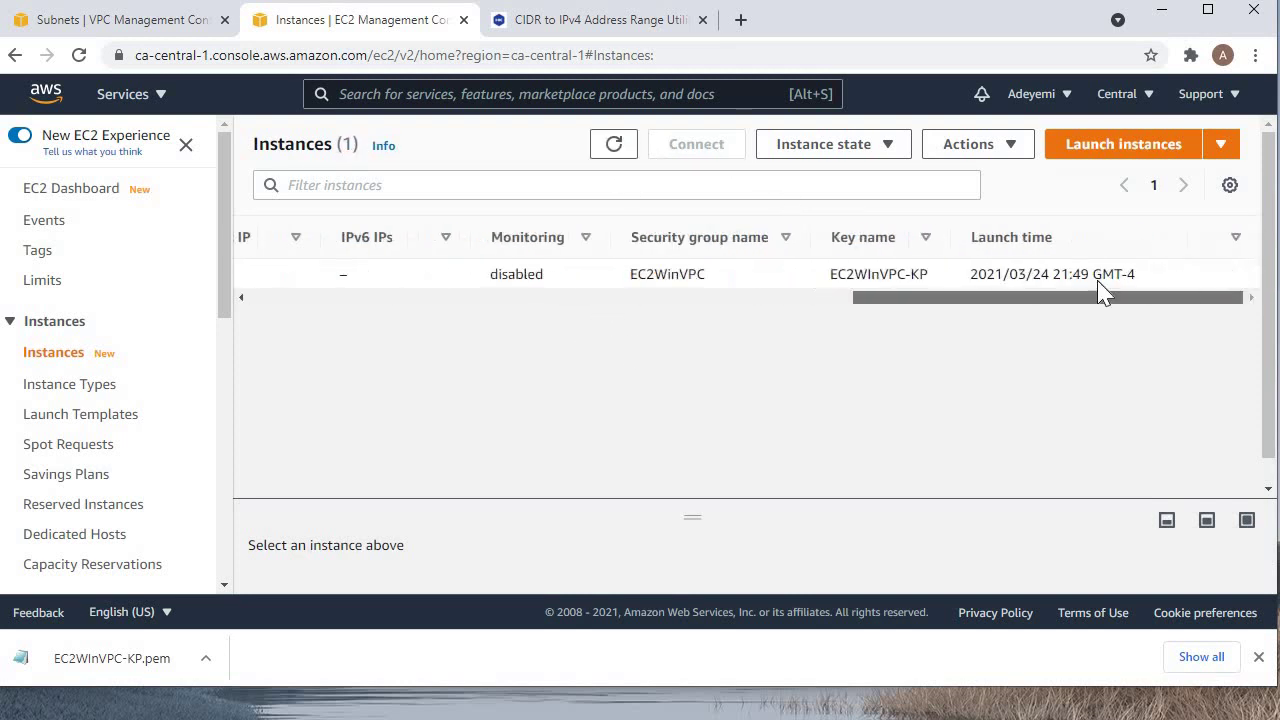
pyautogui.hscroll(-10, 626, 329)
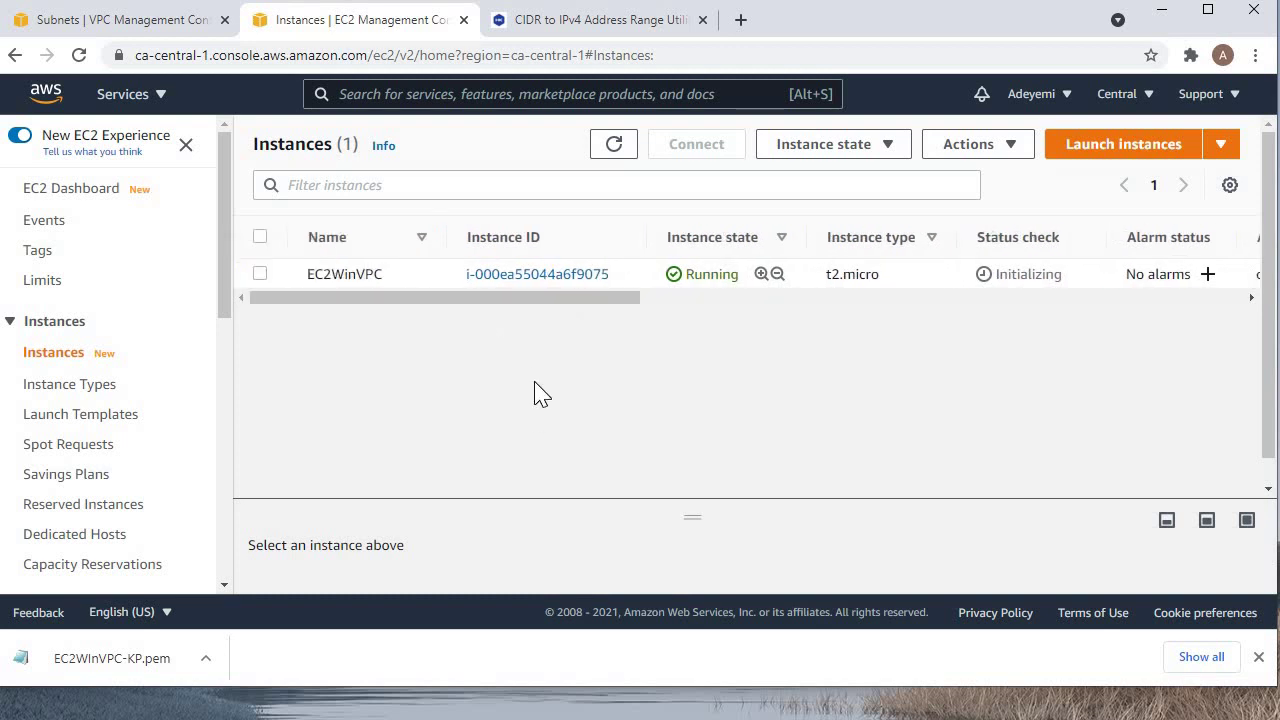
# Refresh the instances list and examine EC2WinVPC's status check, availability zone and public IPv4 address columns.
pyautogui.hscroll(5, 729, 340)
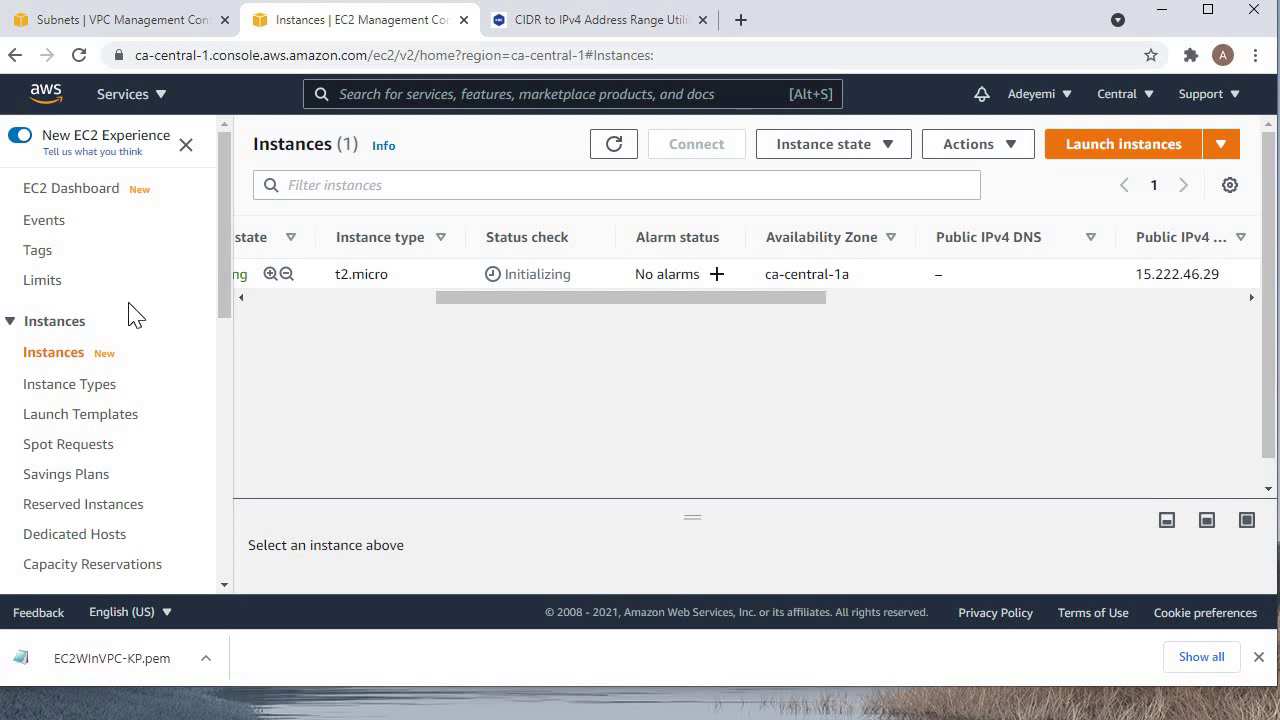
pyautogui.moveTo(546, 305); pyautogui.dragTo(240, 290)
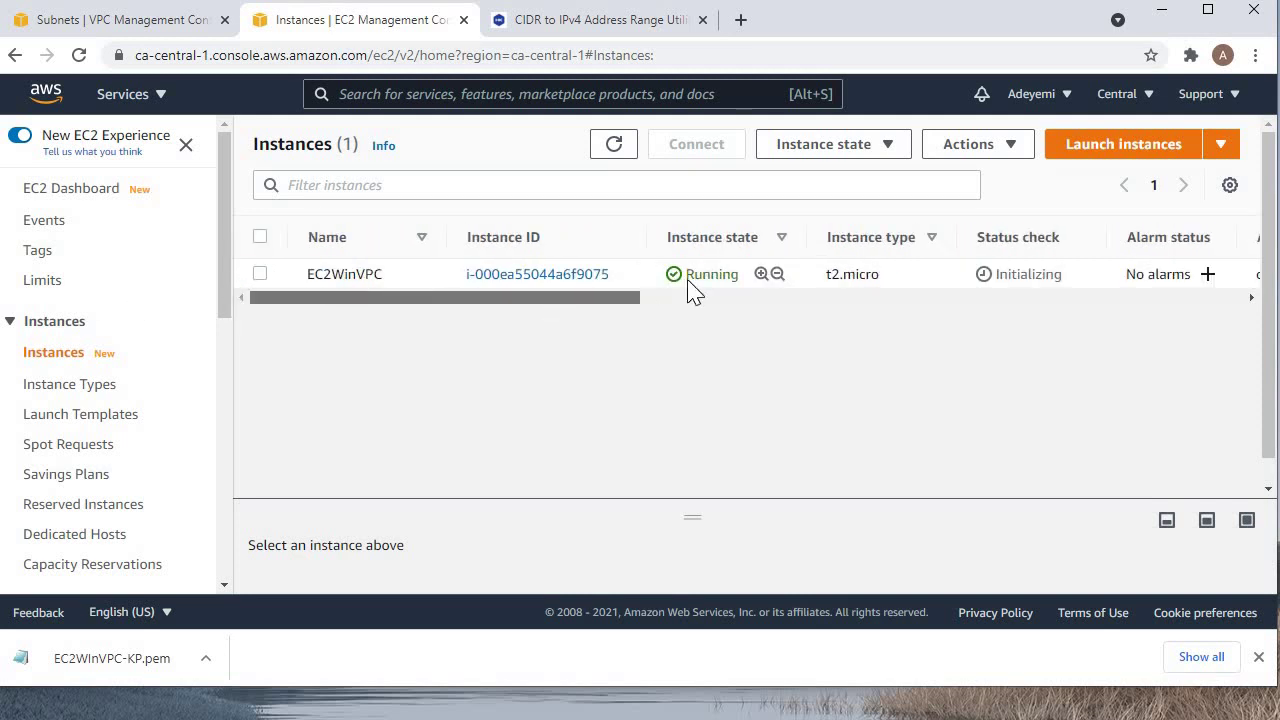
pyautogui.click(617, 146)
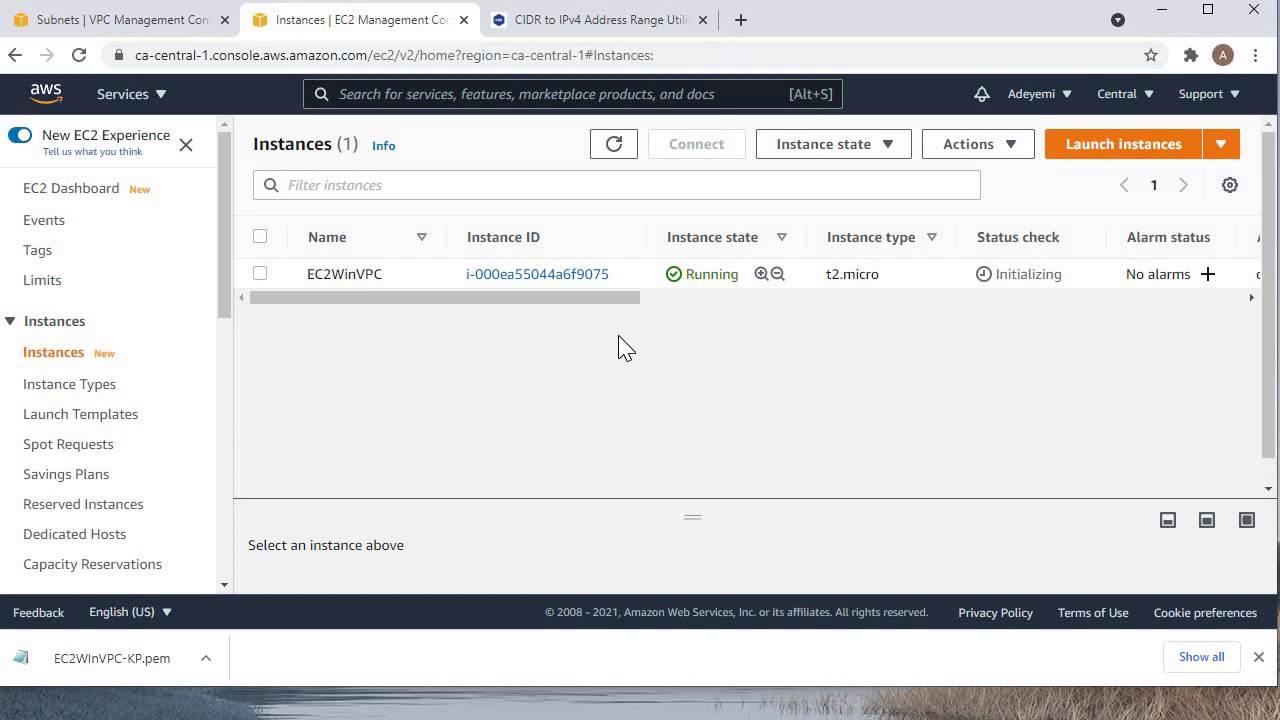
pyautogui.moveTo(536, 297); pyautogui.dragTo(443, 350)
pyautogui.moveTo(630, 318); pyautogui.dragTo(740, 354)
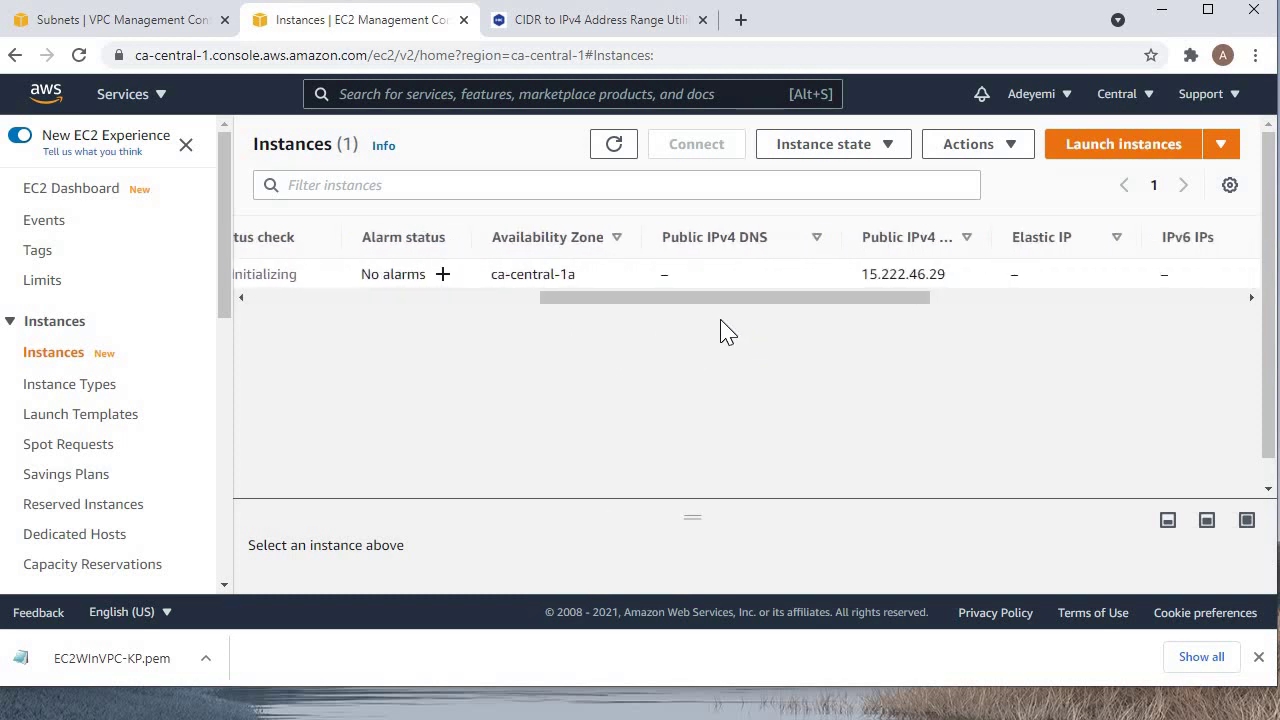
pyautogui.moveTo(688, 299); pyautogui.dragTo(372, 347)
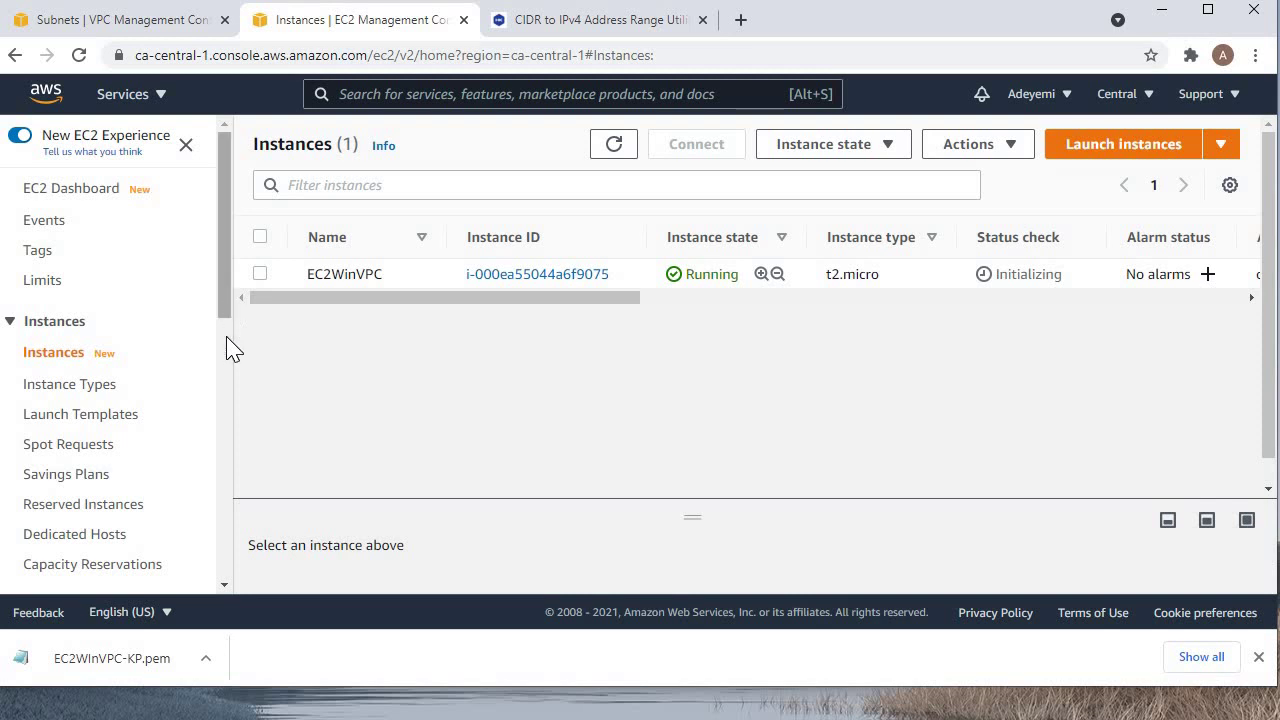
pyautogui.scroll(-1, 230, 378)
pyautogui.scroll(-3, 232, 375)
pyautogui.scroll(2, 237, 363)
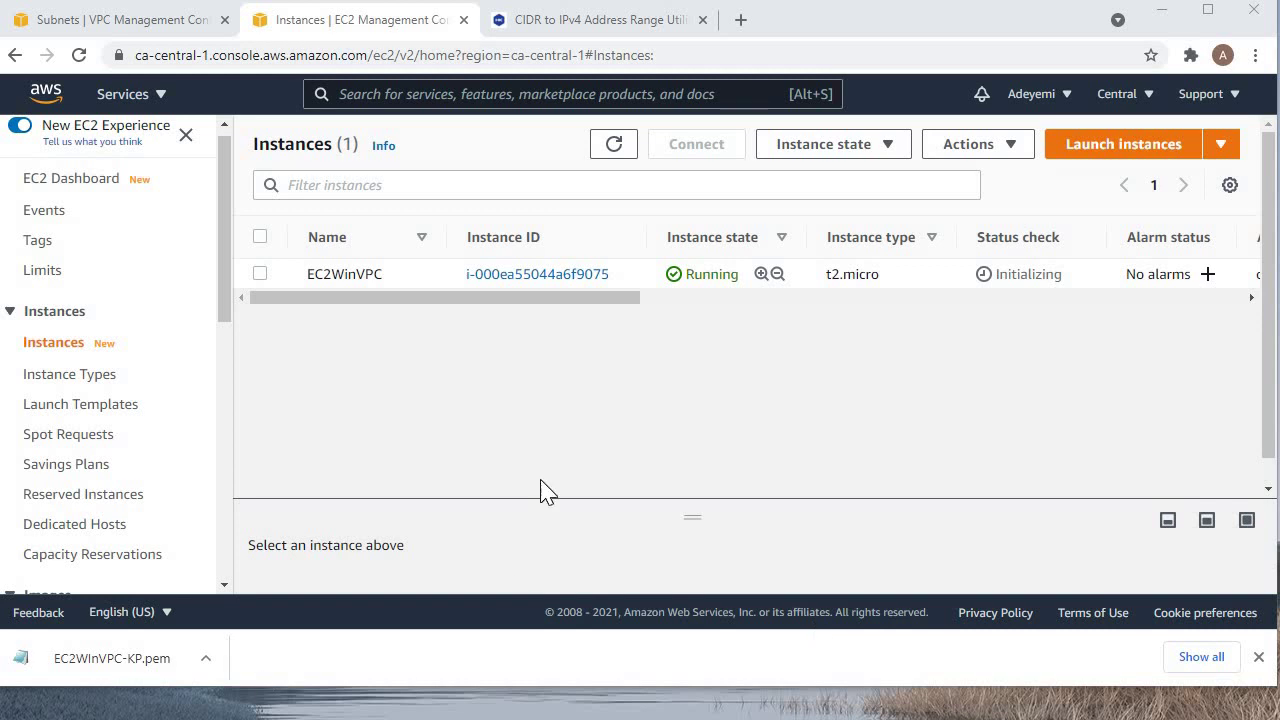
# Keep refreshing the instances list until EC2WinVPC finishes initializing, checking its status and network columns in between.
pyautogui.click(612, 146)
pyautogui.click(612, 146)
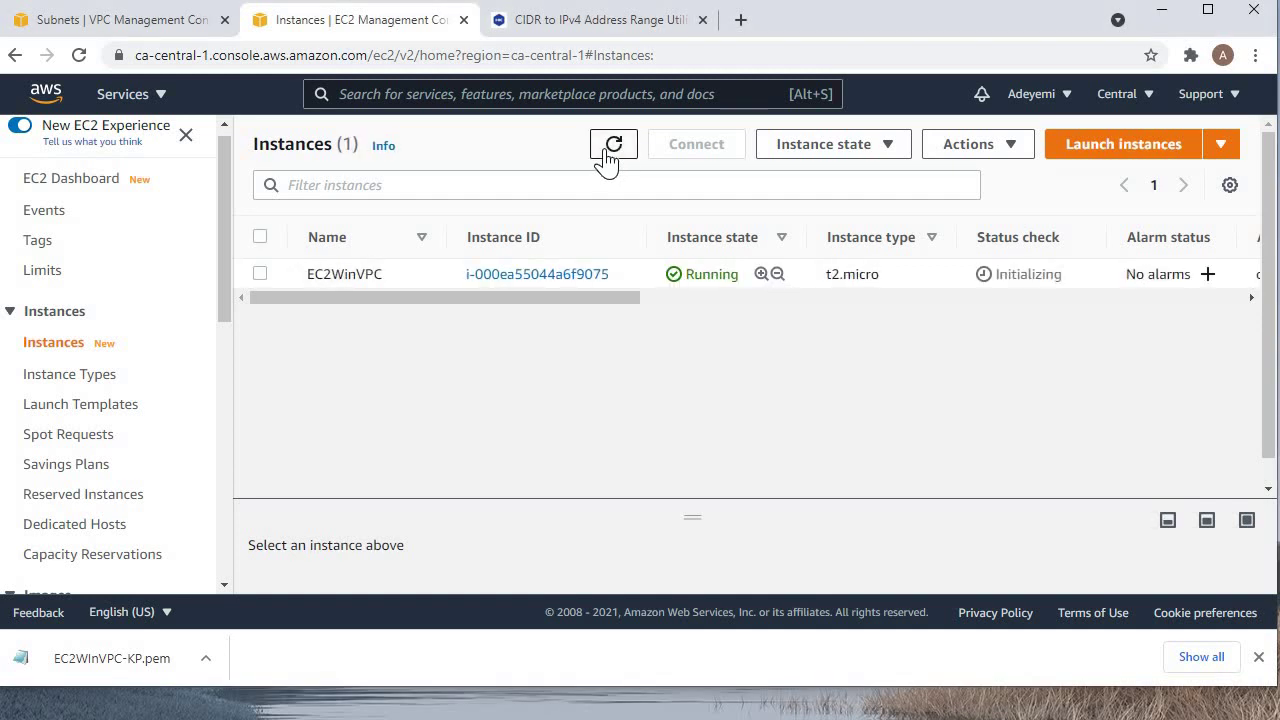
pyautogui.click(612, 146)
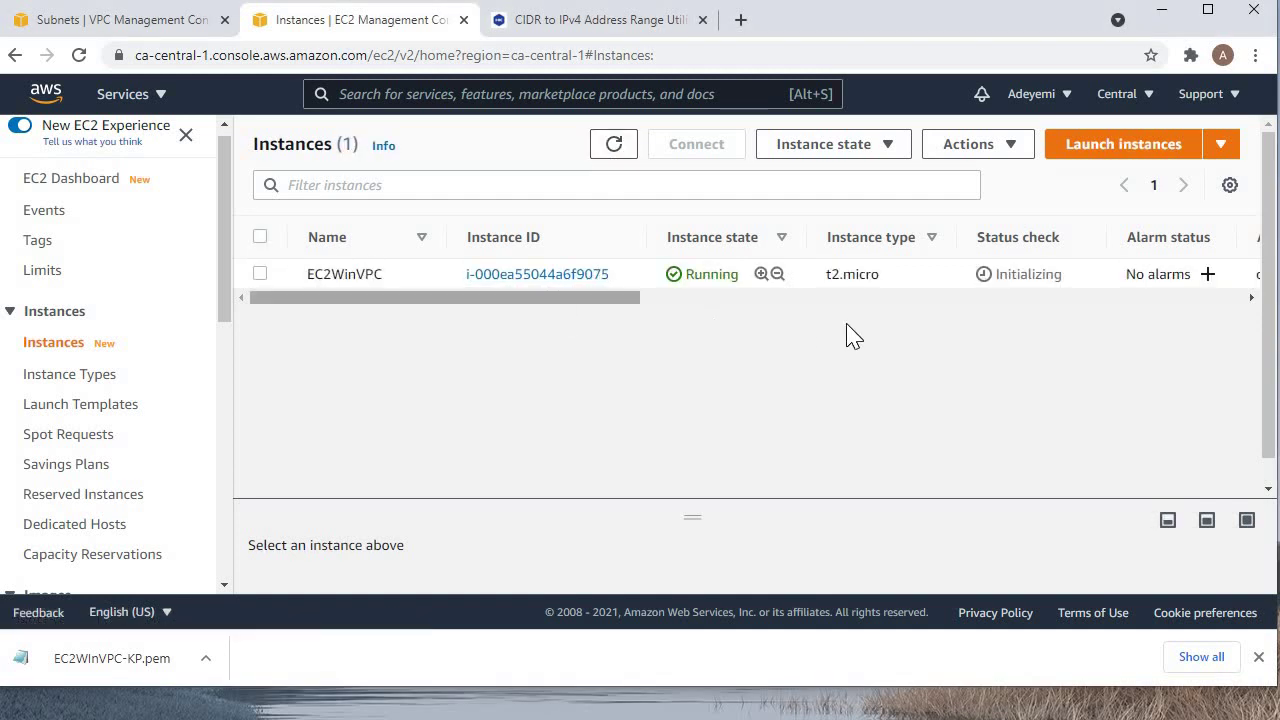
pyautogui.hscroll(5, 846, 334)
pyautogui.hscroll(-3, 660, 337)
pyautogui.hscroll(-3, 528, 334)
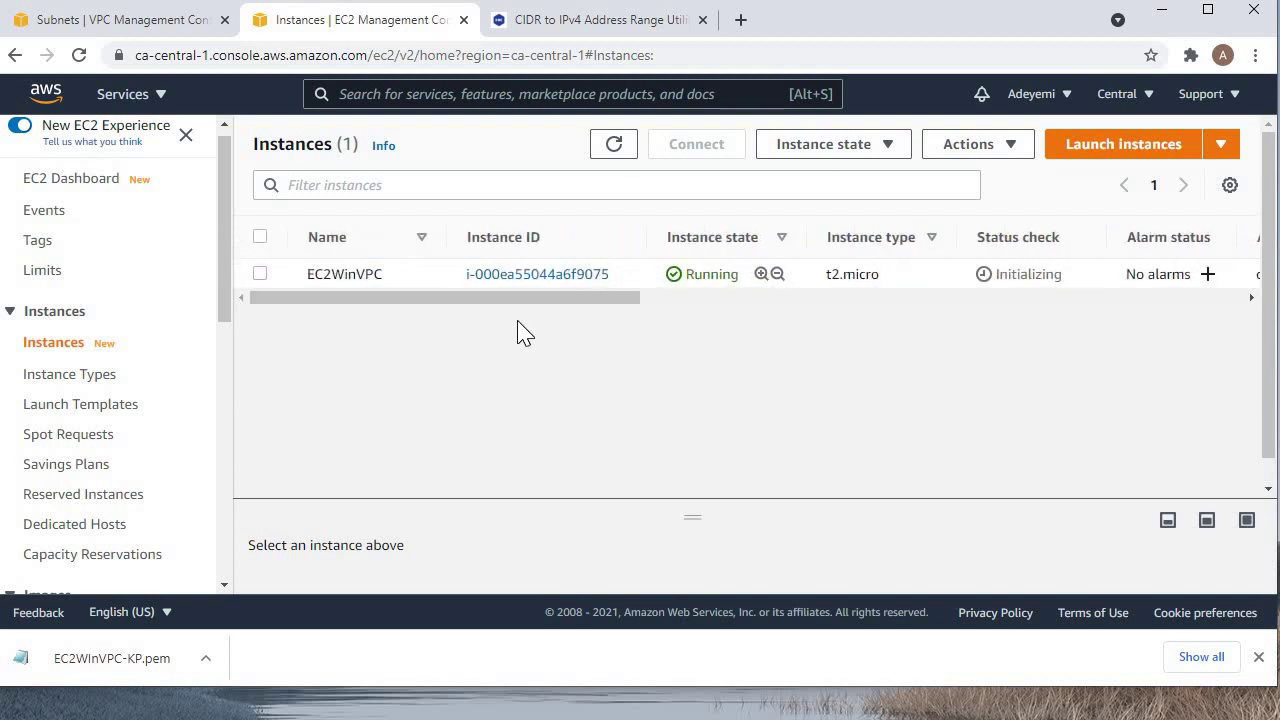
pyautogui.hscroll(8, 851, 329)
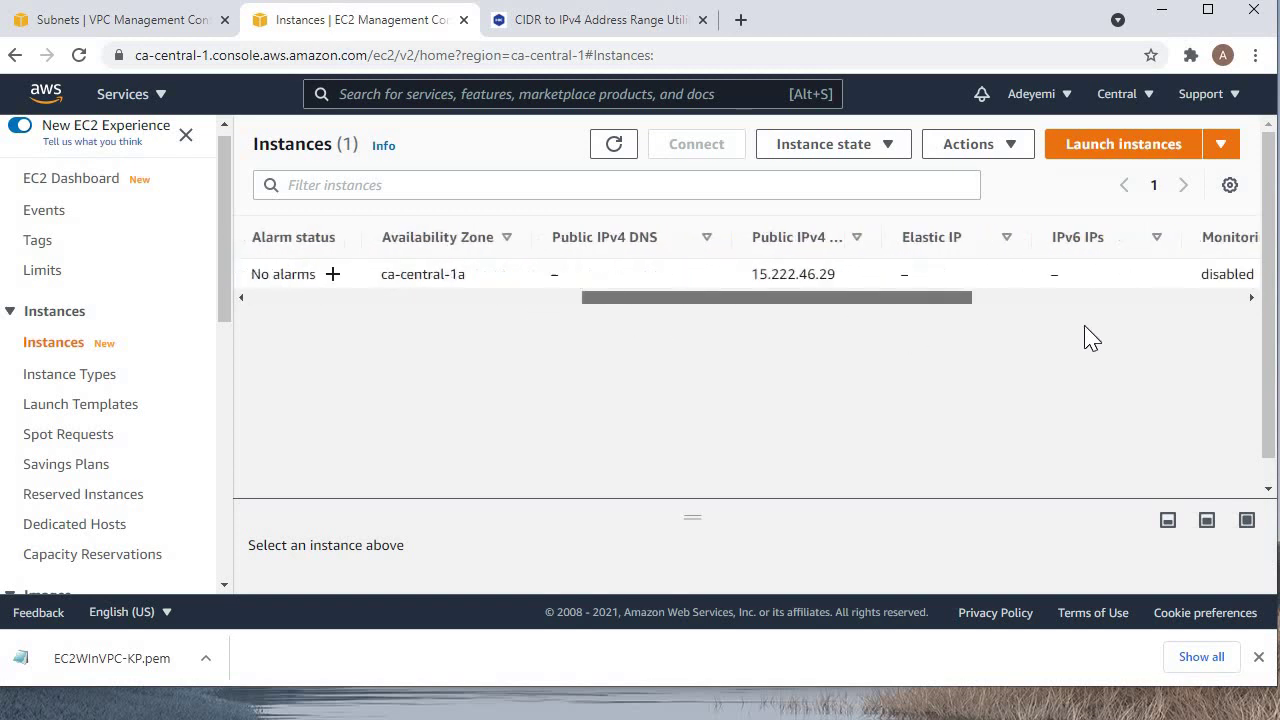
pyautogui.hscroll(-8, 540, 369)
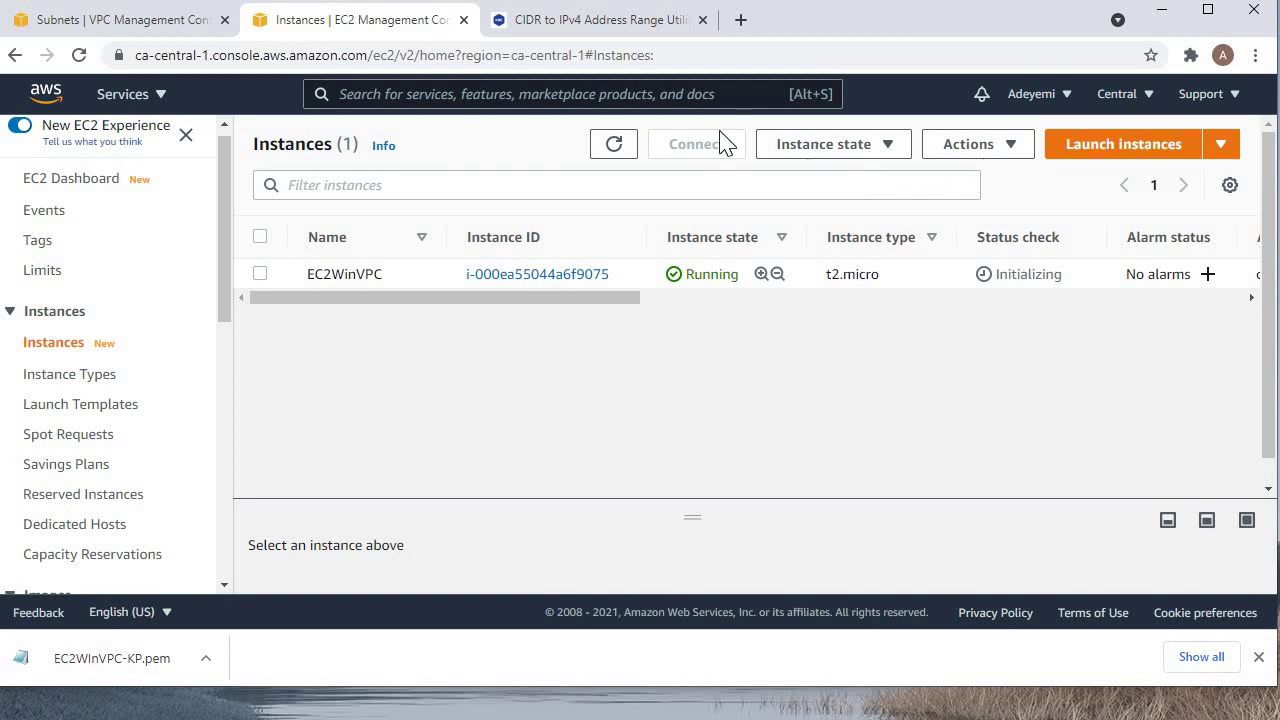
pyautogui.click(634, 150)
pyautogui.moveTo(621, 305); pyautogui.dragTo(706, 230)
pyautogui.scroll(1, 63, 234)
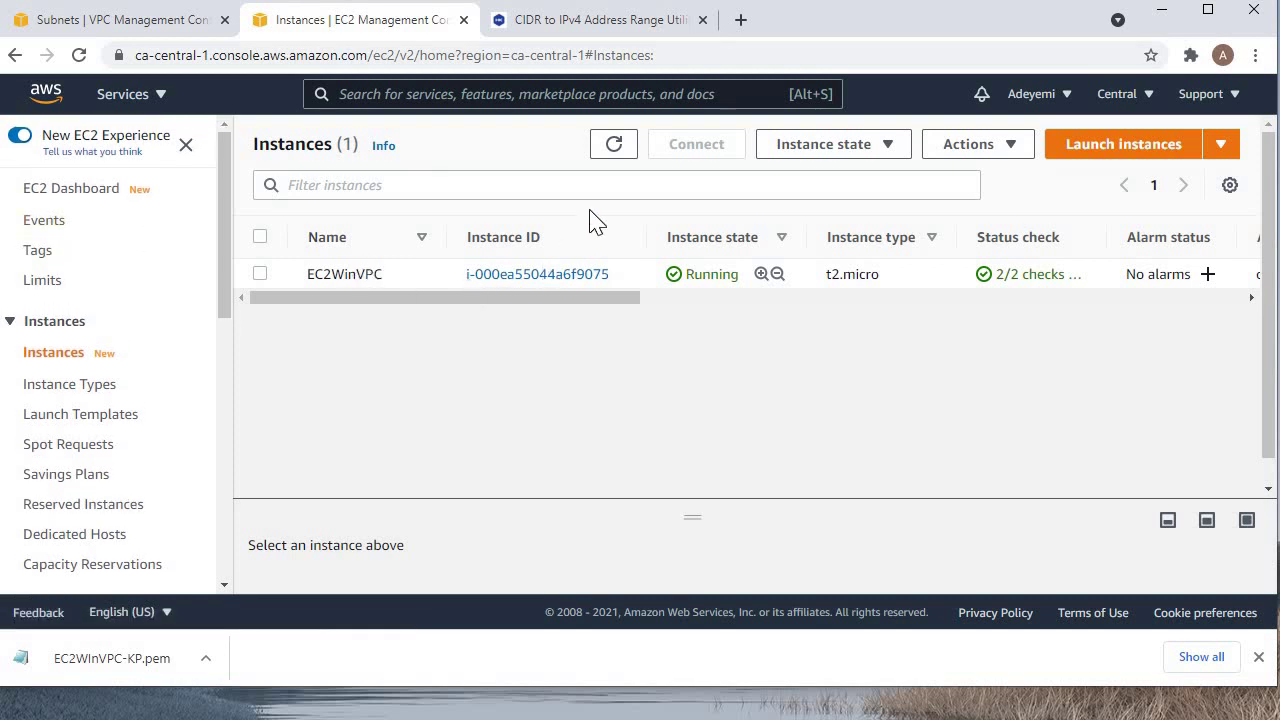
# Select the EC2WinVPC instance, start connecting to it, and show the RDP client connection details.
pyautogui.click(261, 276)
pyautogui.click(686, 148)
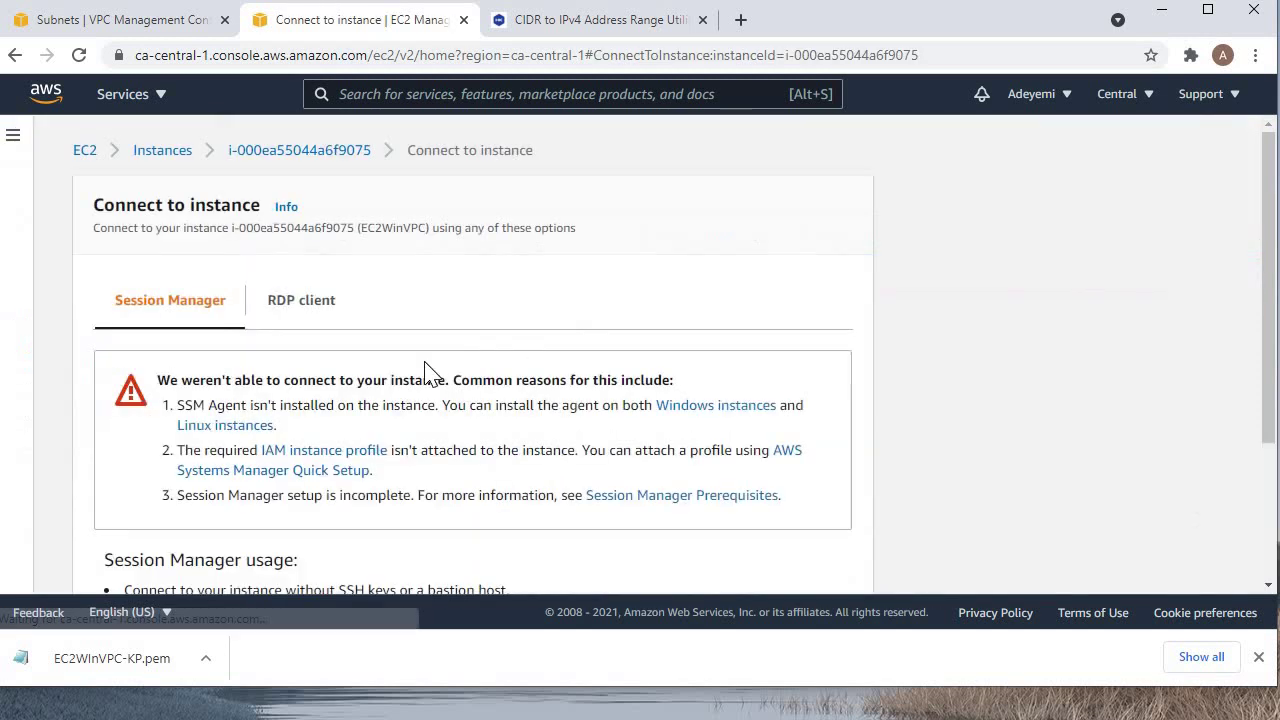
pyautogui.scroll(-2, 325, 302)
pyautogui.scroll(2, 325, 302)
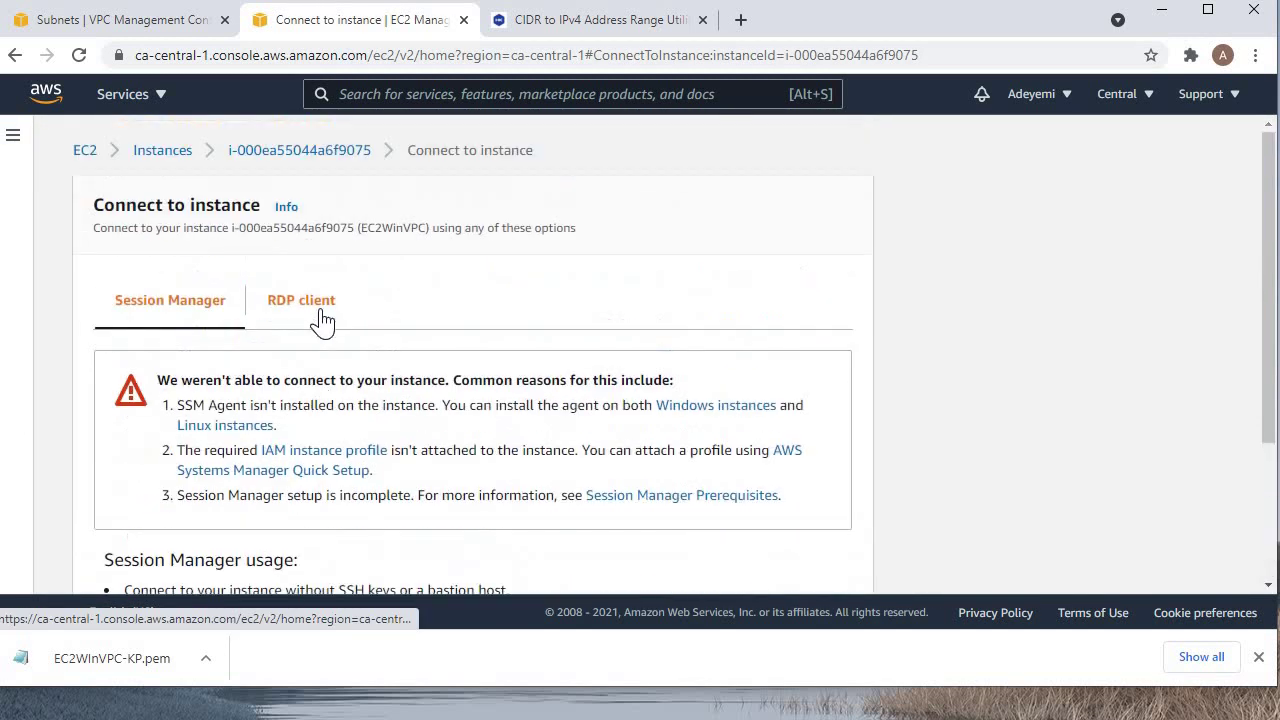
pyautogui.click(321, 312)
pyautogui.scroll(-3, 450, 410)
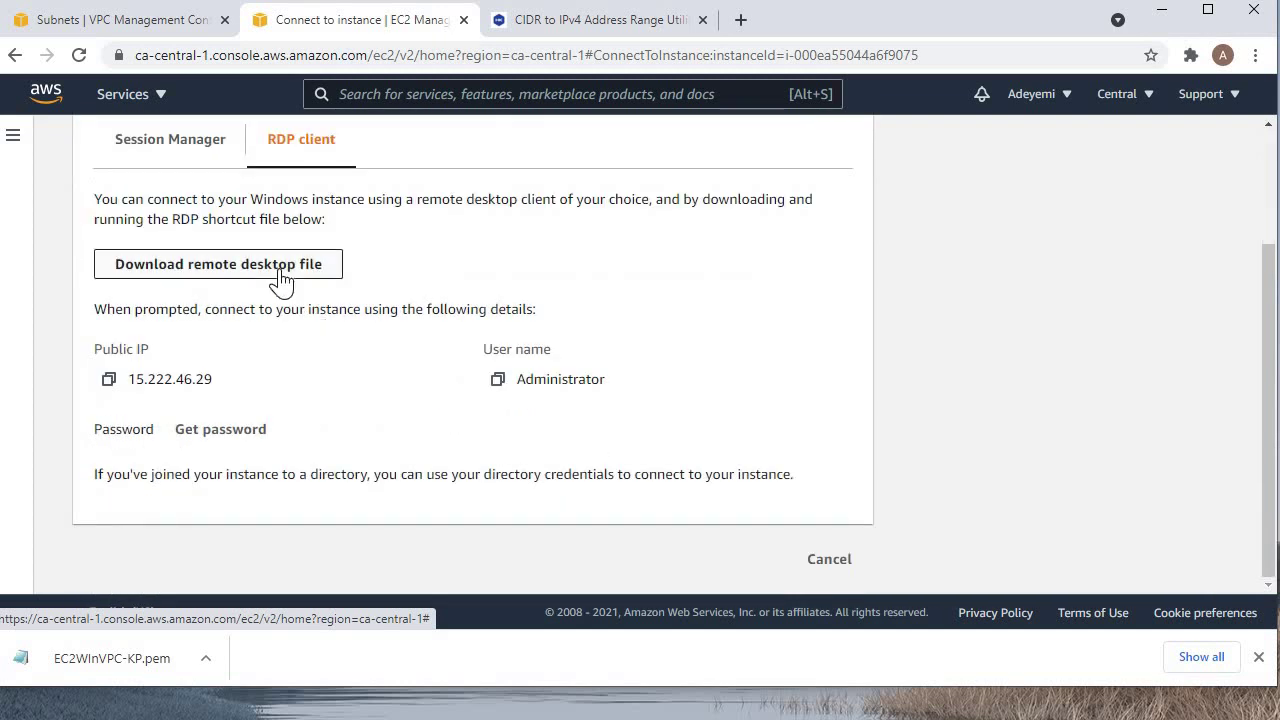
pyautogui.click(281, 276)
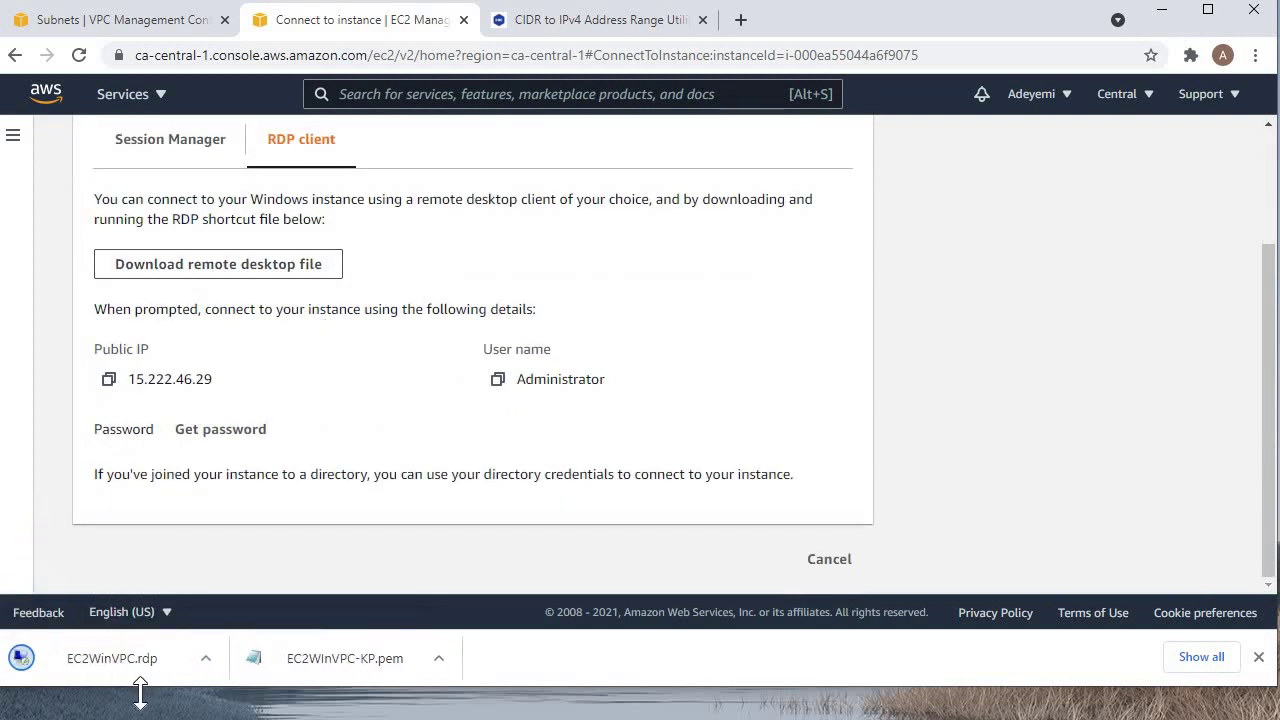
pyautogui.click(145, 672)
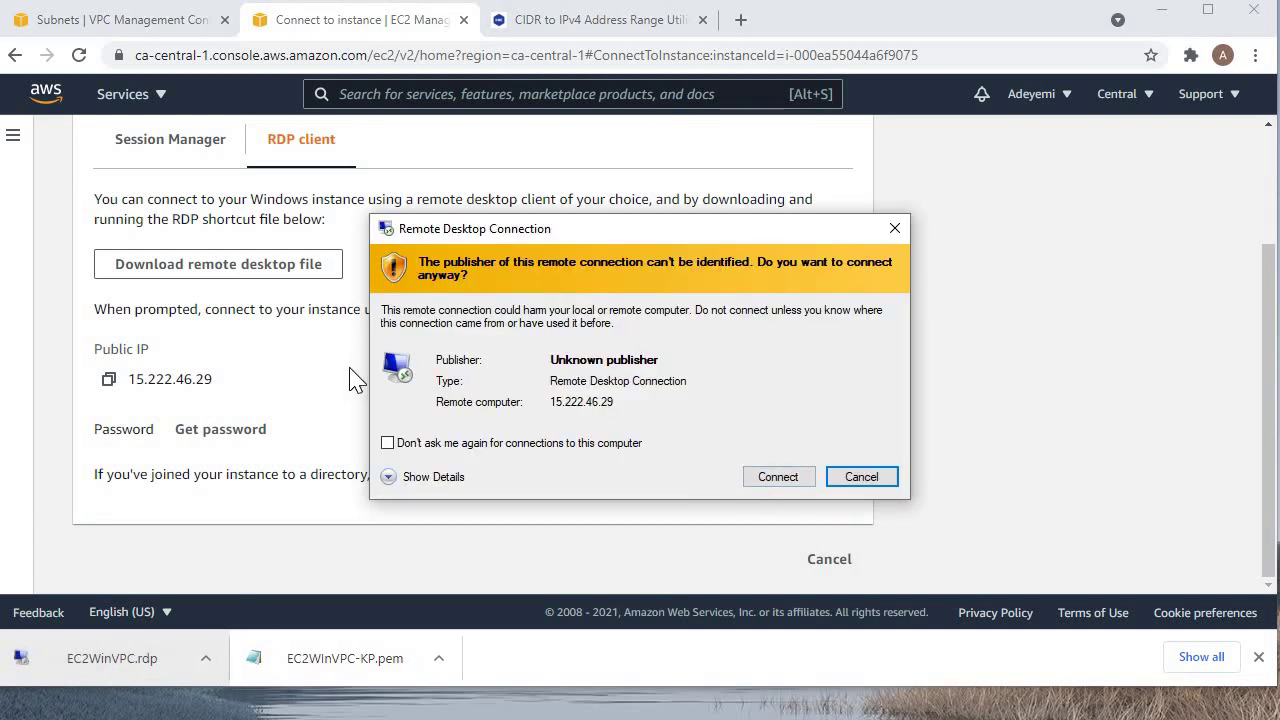
pyautogui.press('Escape')
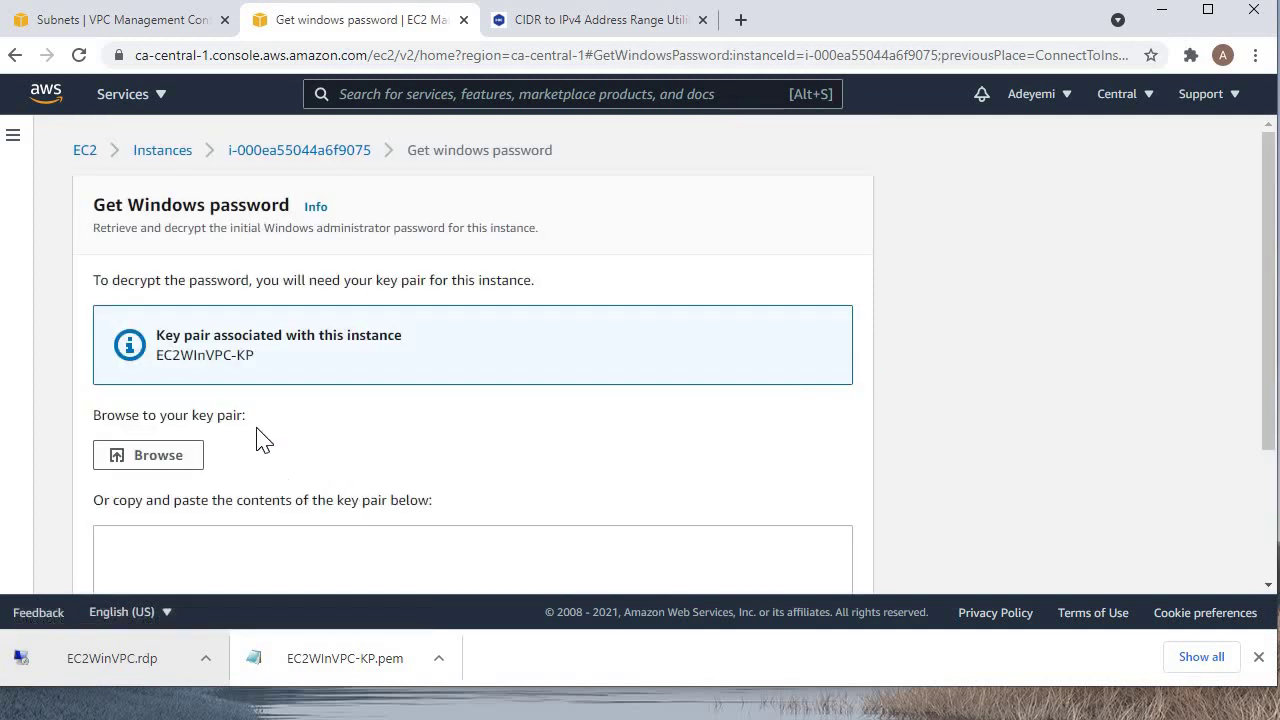
# Decrypt the Windows administrator password with the EC2WInVPC-KP.pem key pair file, and copy the decrypted password.
pyautogui.scroll(-2, 250, 390)
pyautogui.scroll(2, 194, 406)
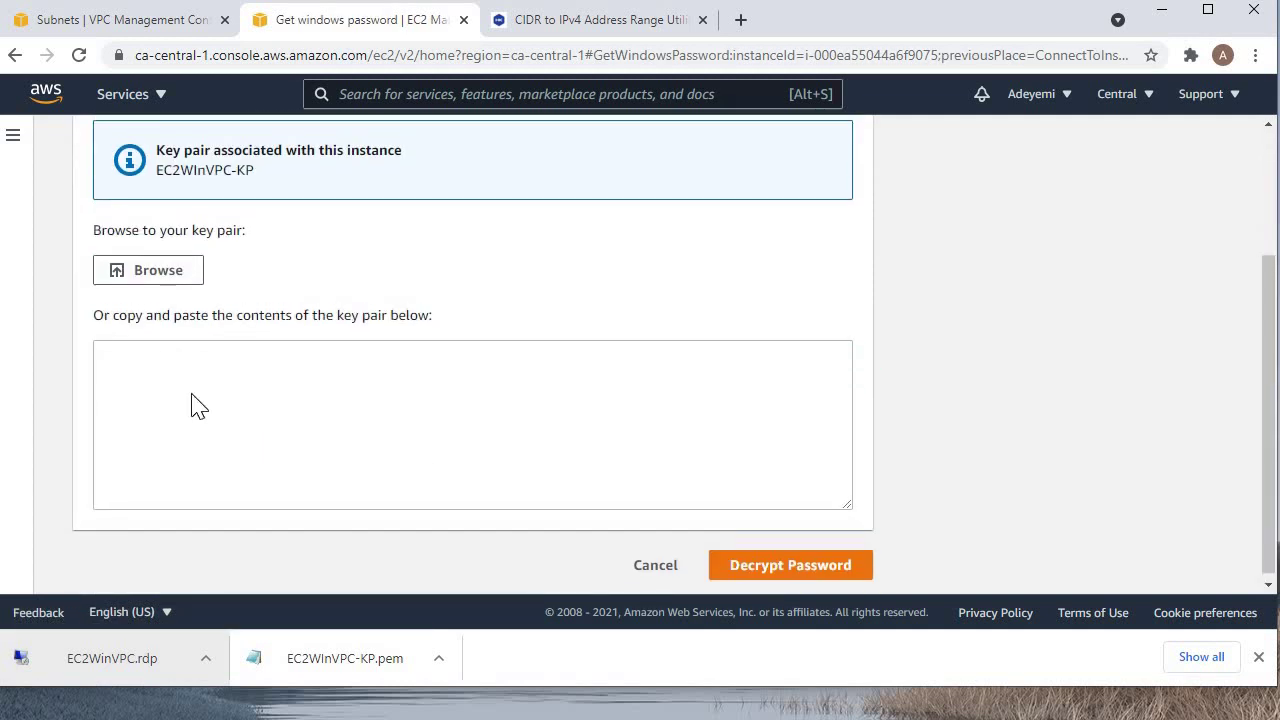
pyautogui.click(148, 458)
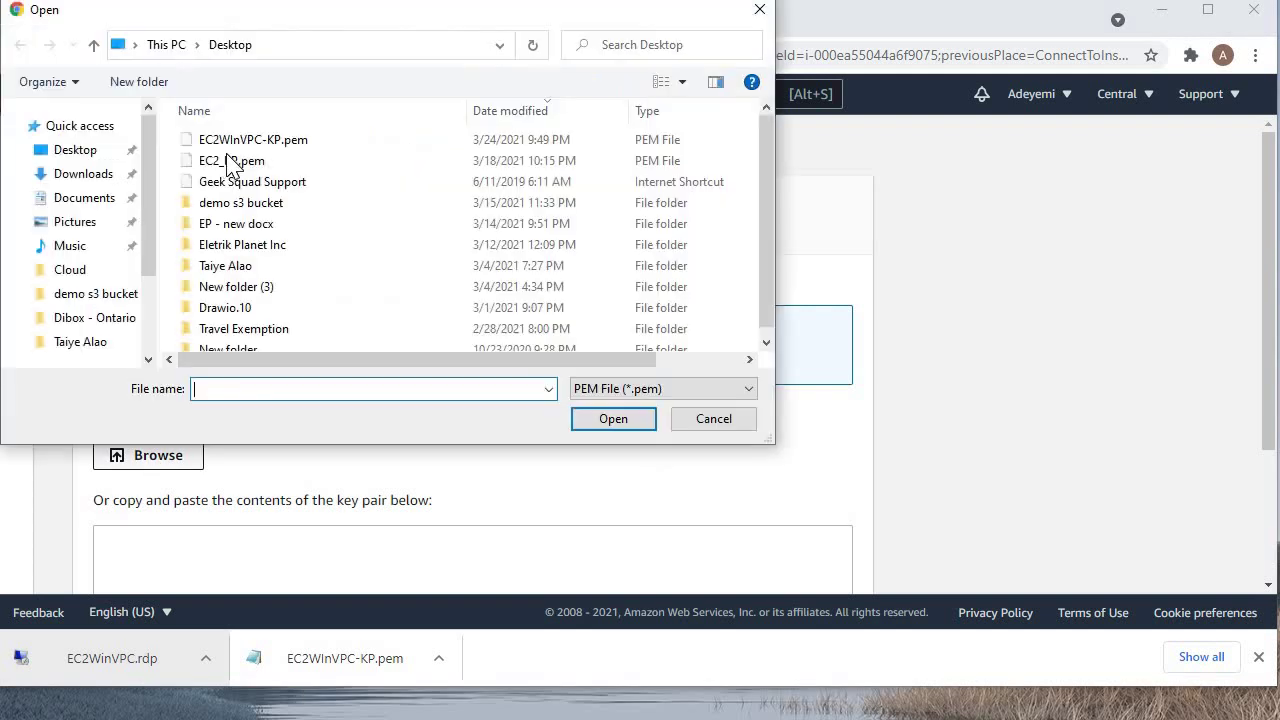
pyautogui.doubleClick(234, 140)
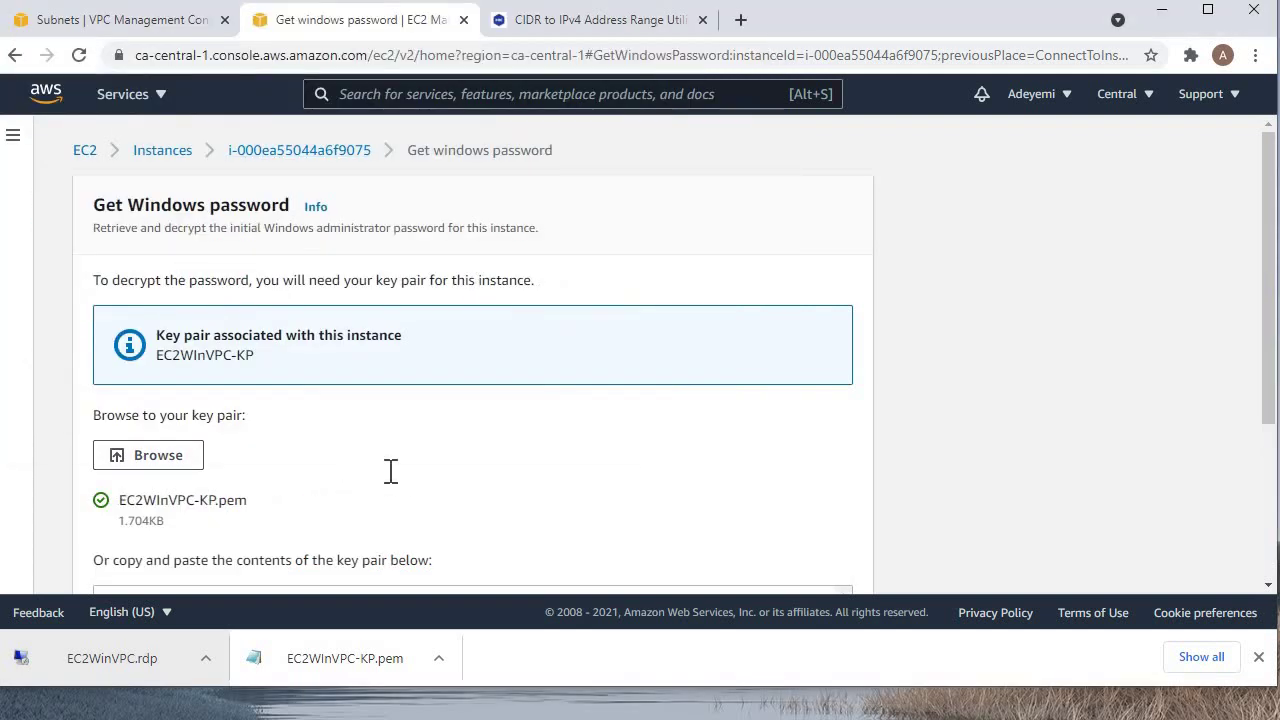
pyautogui.scroll(-3, 389, 471)
pyautogui.click(780, 566)
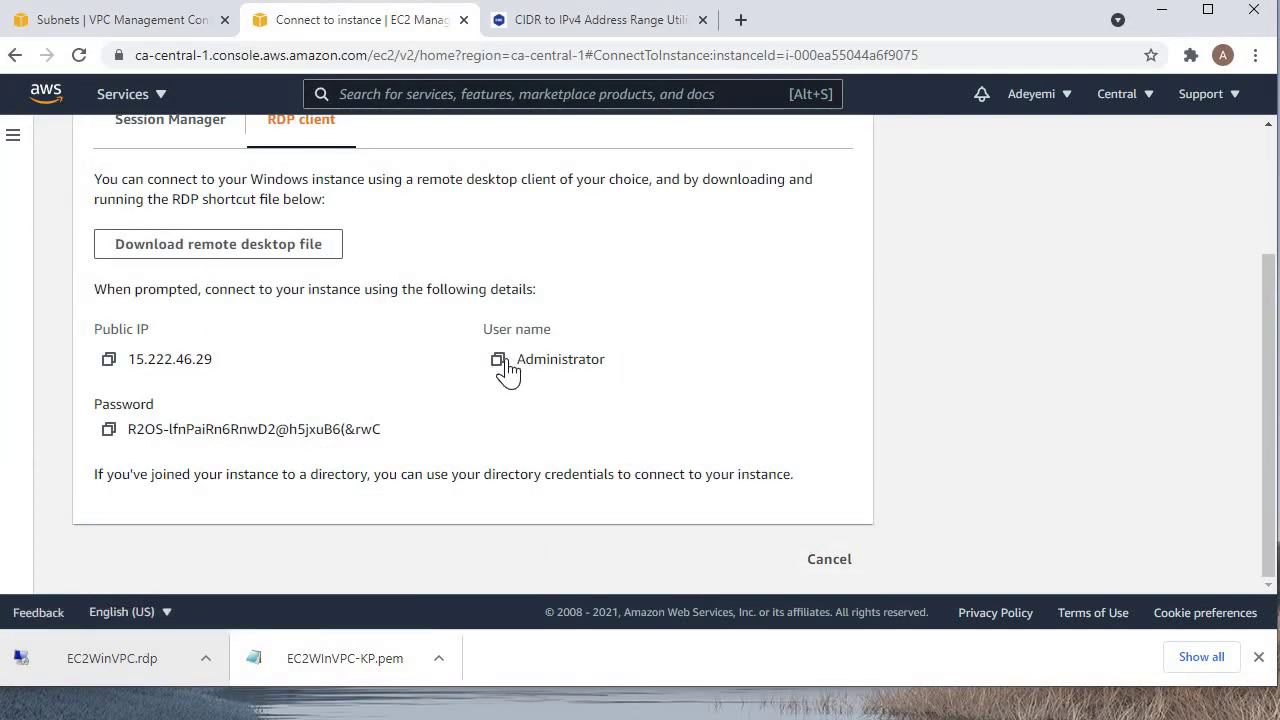
pyautogui.scroll(3, 356, 409)
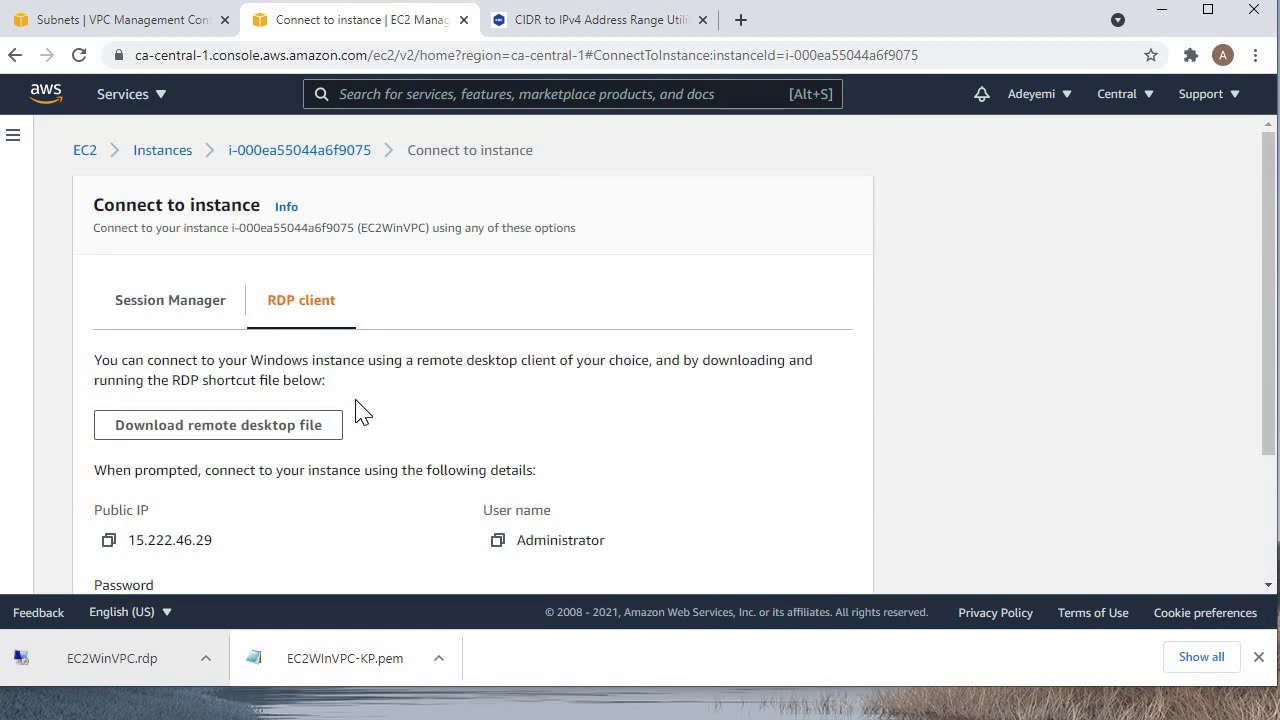
pyautogui.scroll(-3, 358, 410)
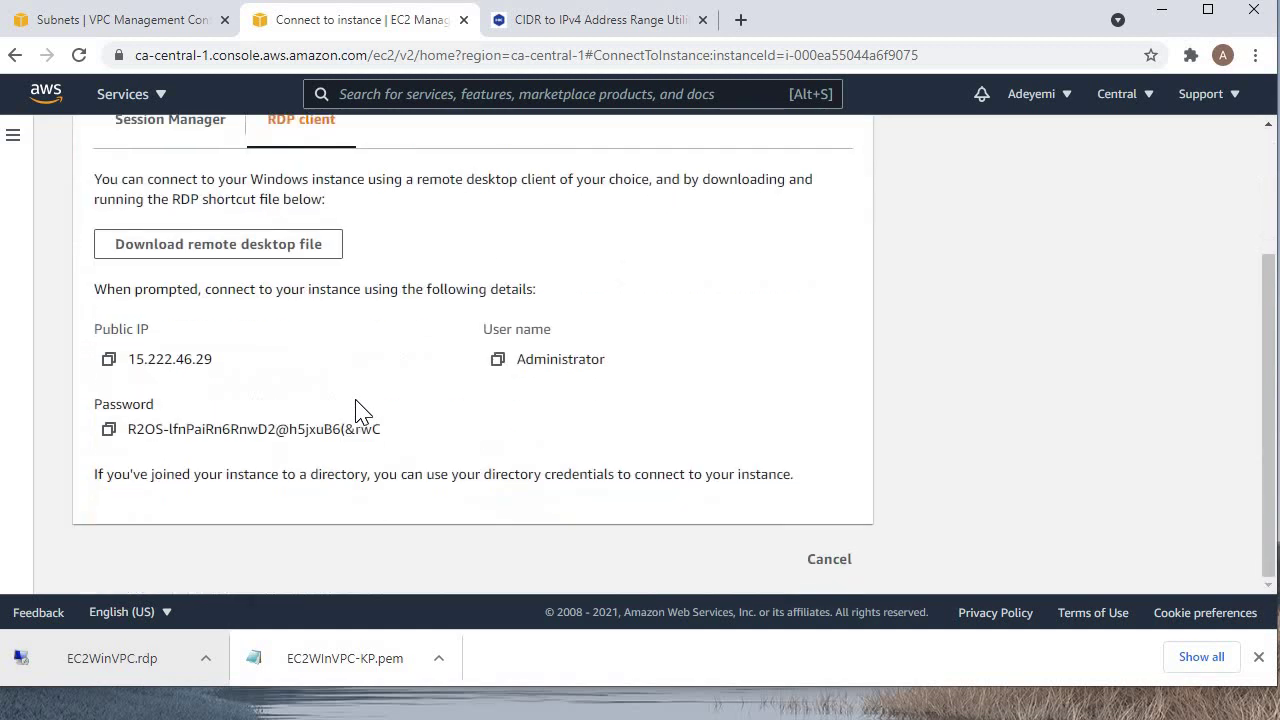
pyautogui.click(108, 429)
# Download the remote desktop file for EC2WinVPC again, open it, and connect despite the unknown publisher.
pyautogui.scroll(3, 291, 487)
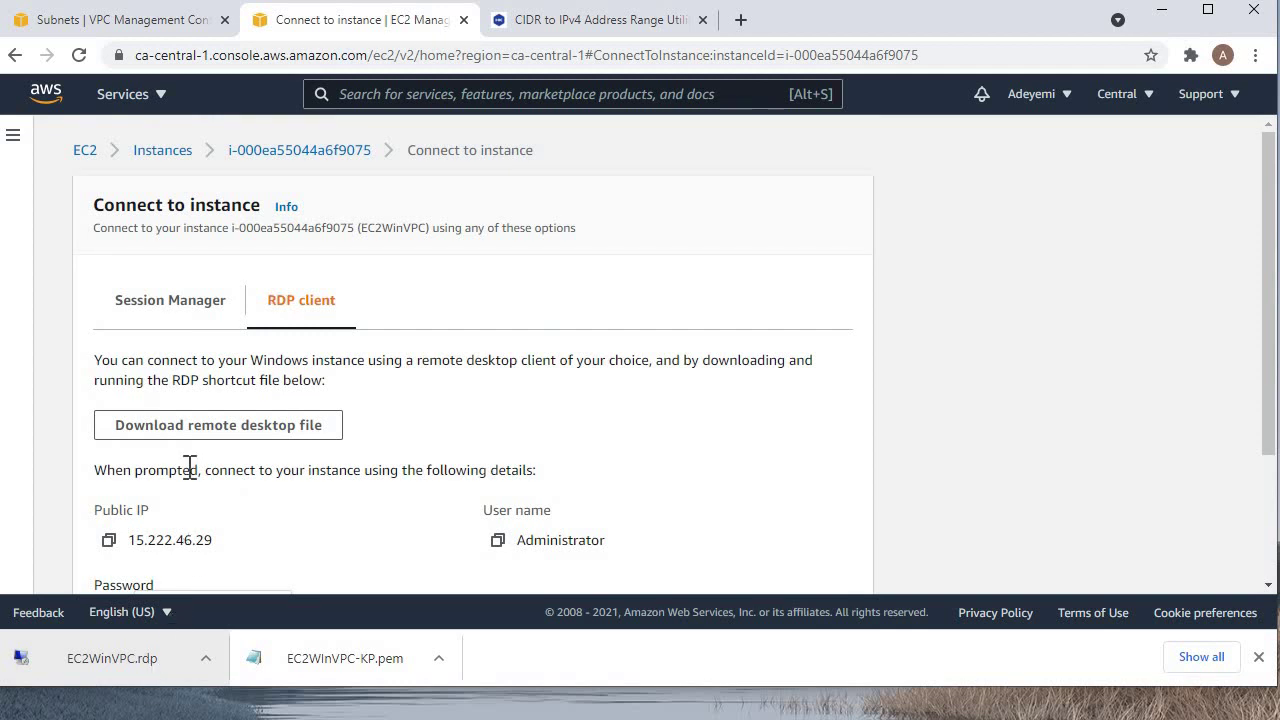
pyautogui.click(187, 432)
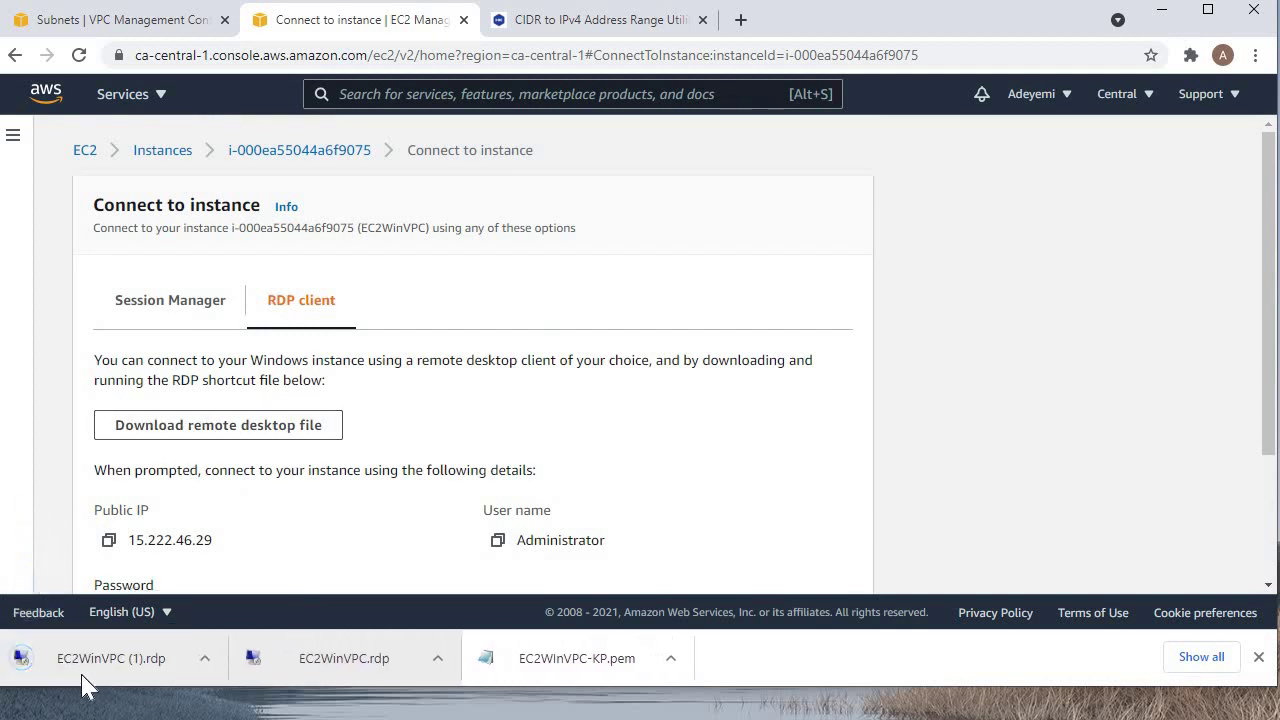
pyautogui.click(86, 680)
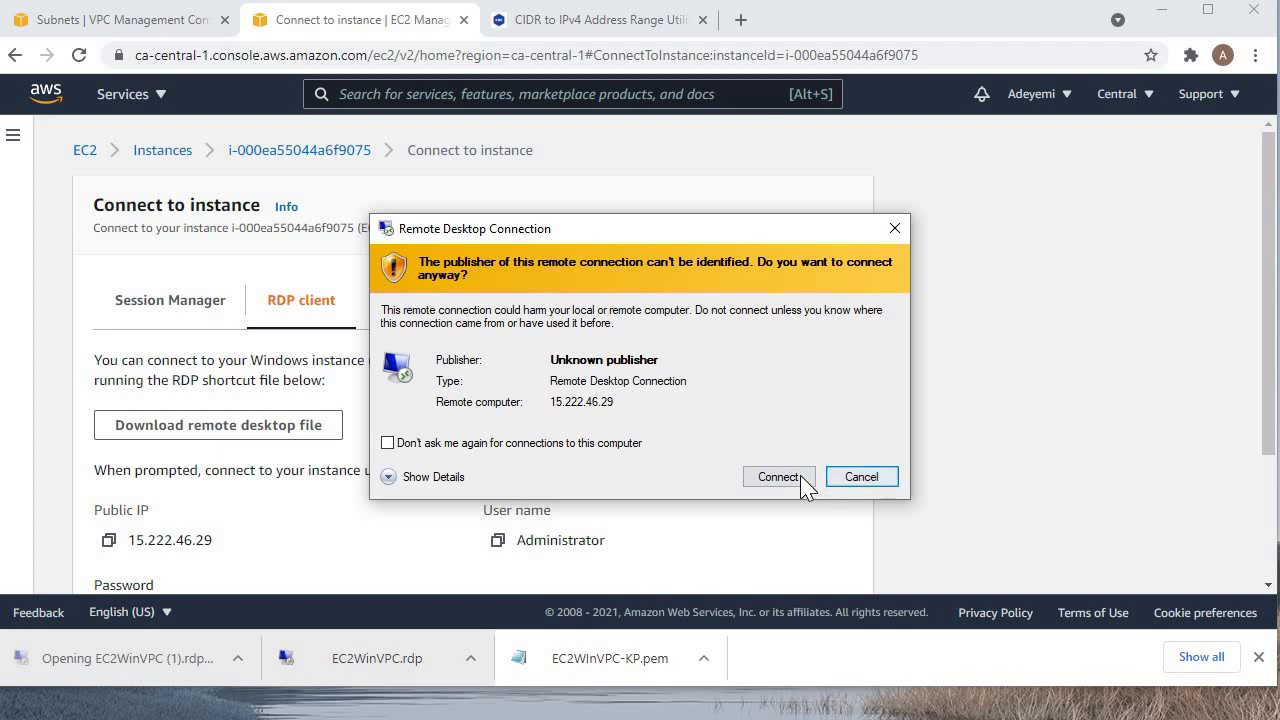
pyautogui.click(800, 480)
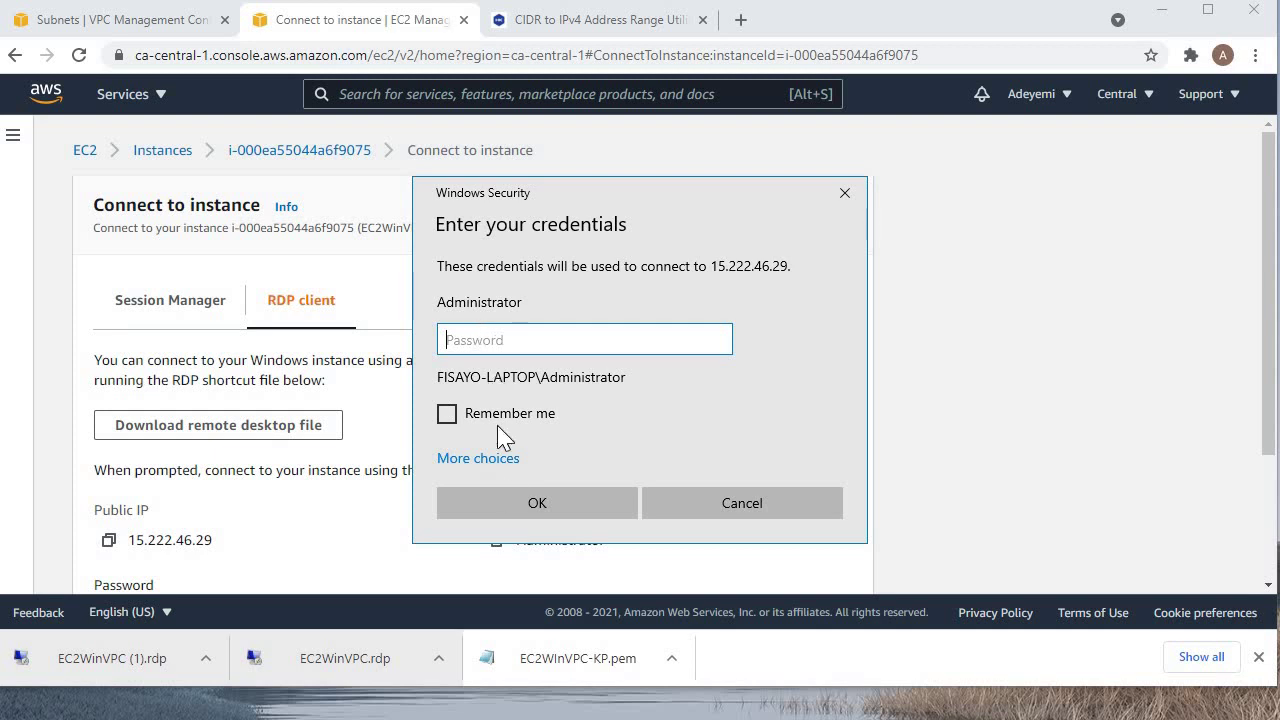
# Enter the copied Administrator password for the remote connection and accept the untrusted certificate.
pyautogui.hotkey('ctrl', 'v')
pyautogui.click(510, 508)
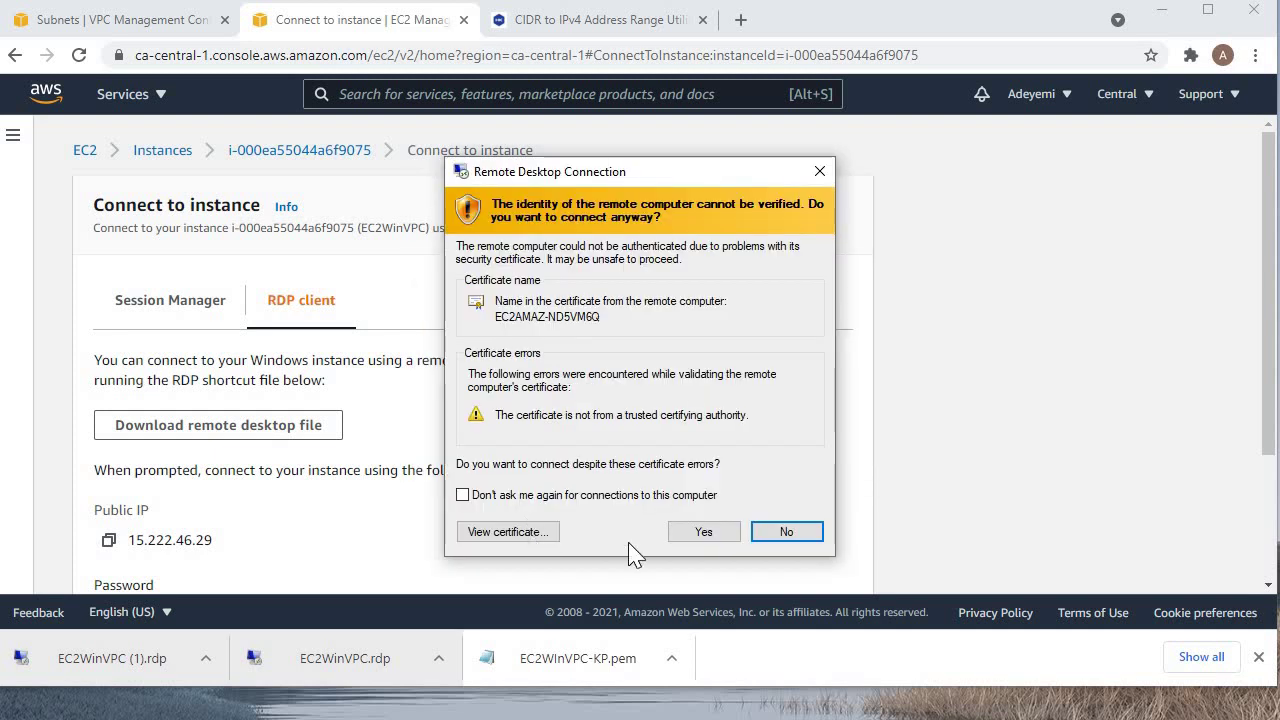
pyautogui.click(702, 535)
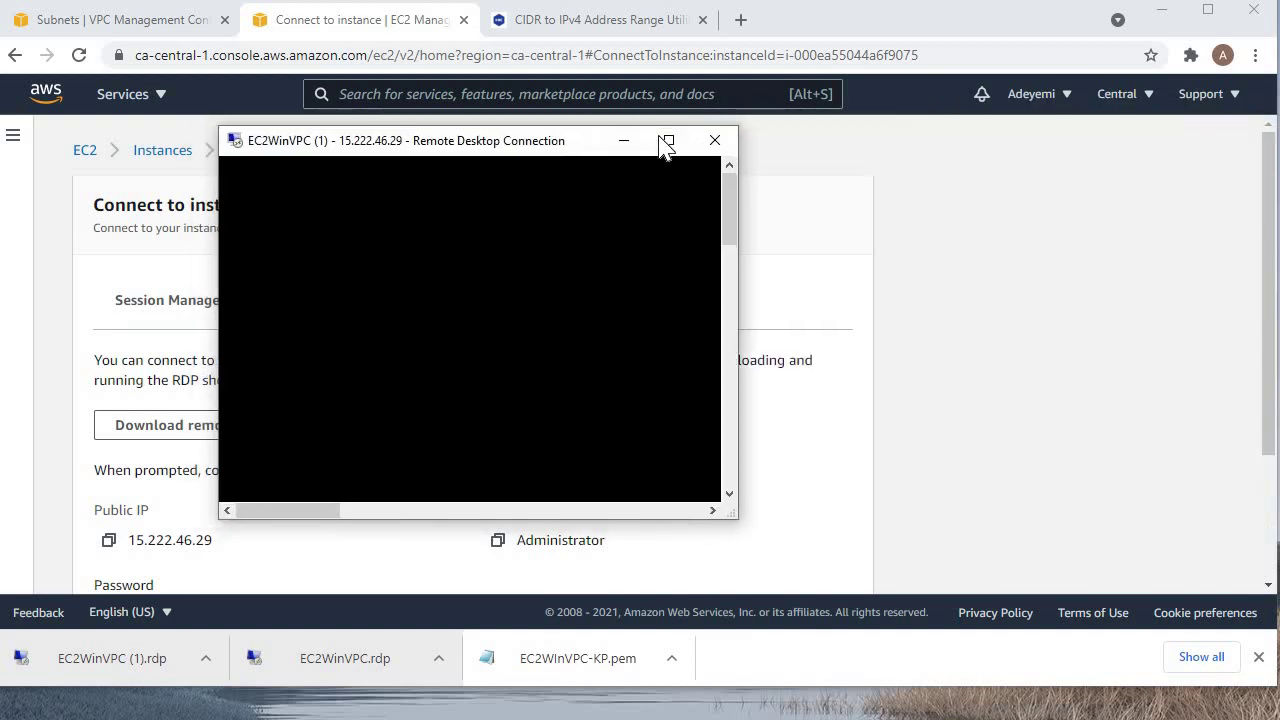
# Move the Remote Desktop window to the screen's upper-left corner and enlarge it to fill most of the screen.
pyautogui.click(664, 142)
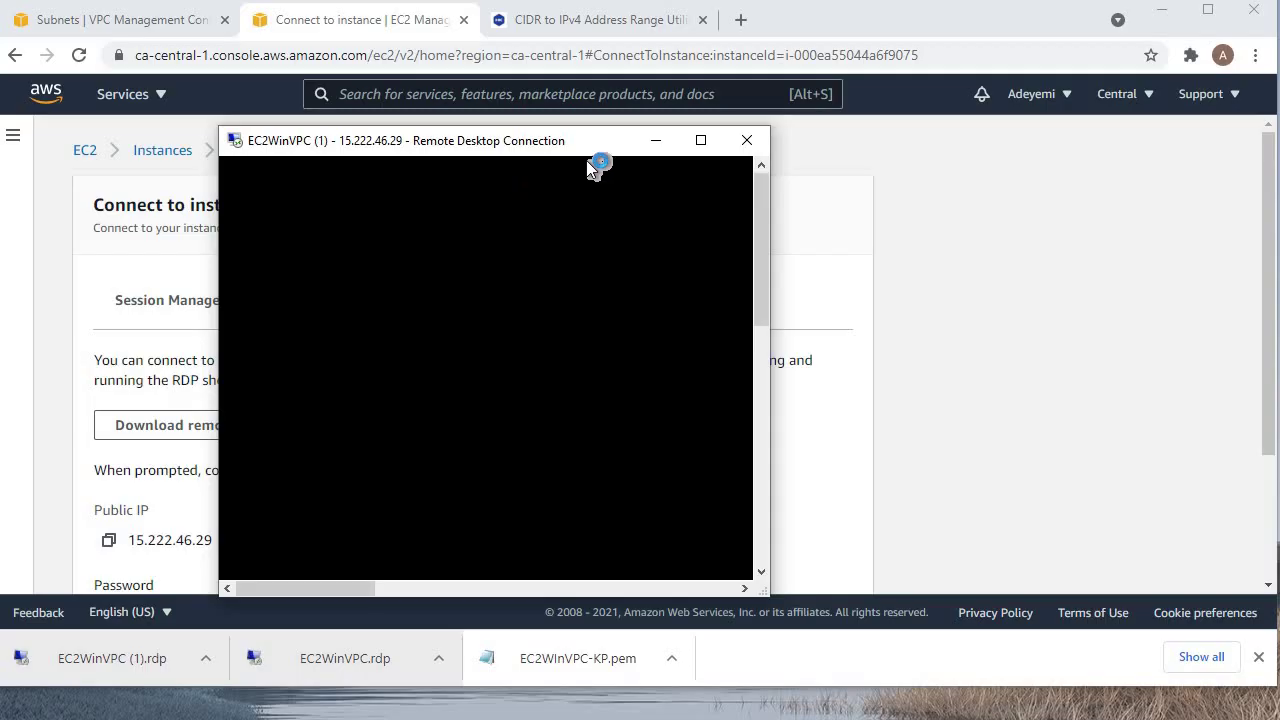
pyautogui.moveTo(581, 151); pyautogui.dragTo(391, 28)
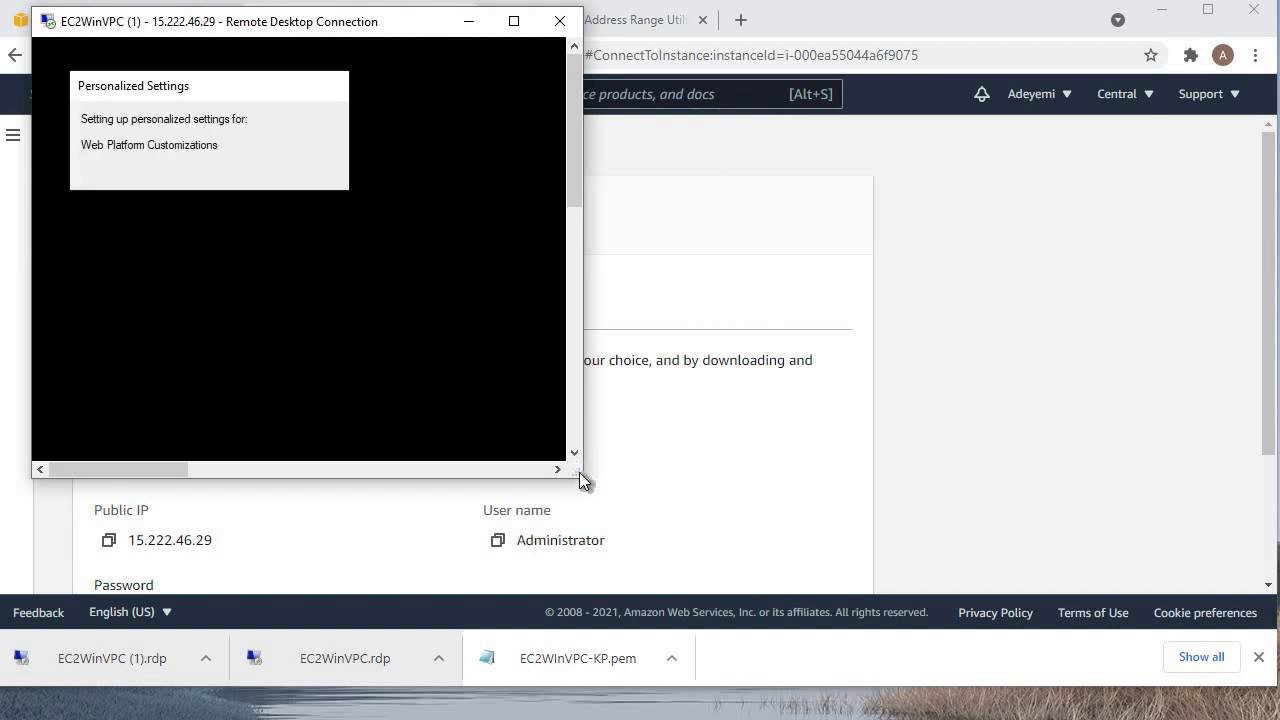
pyautogui.moveTo(580, 468); pyautogui.dragTo(1278, 719)
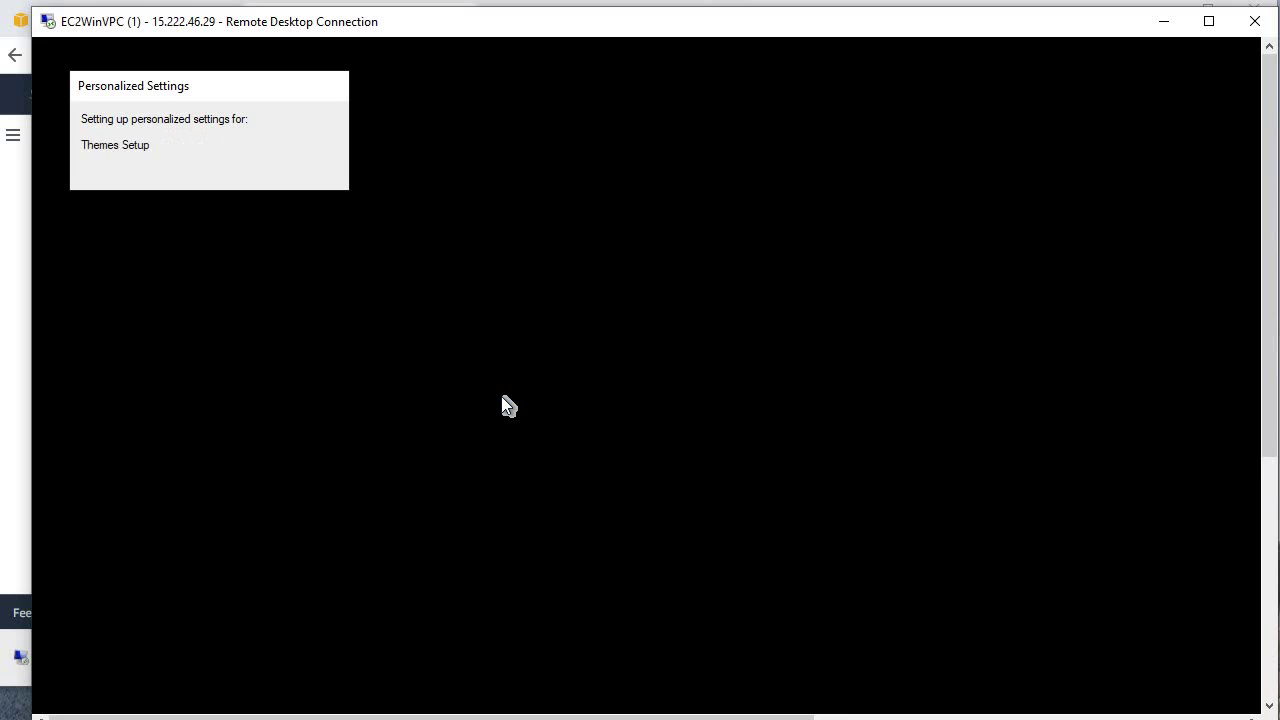